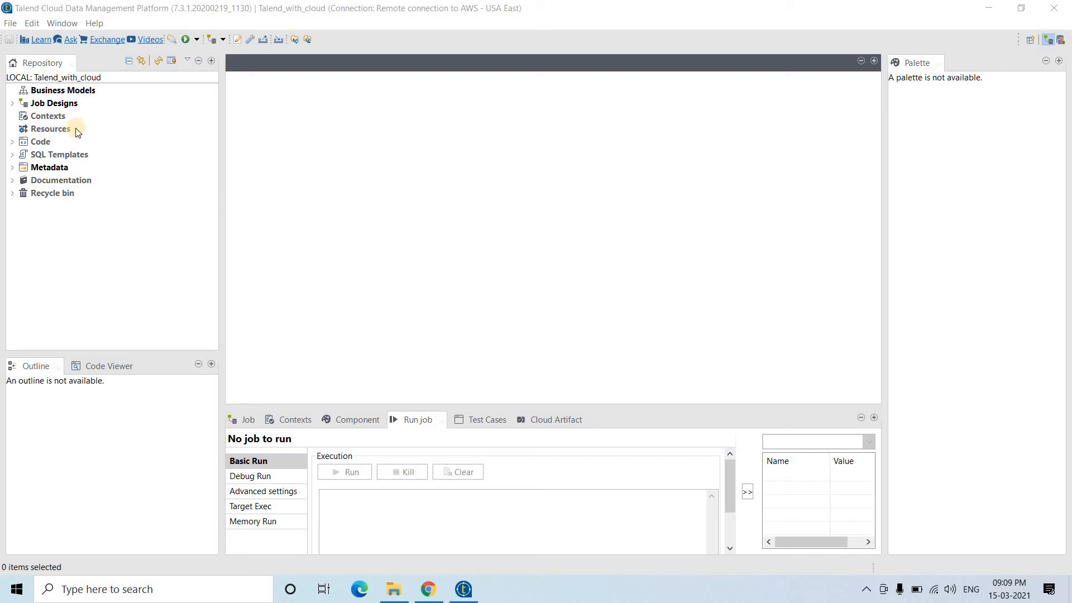
# - Create the standard job 'migration' under Job Designs, then switch to the AWS console
pyautogui.click(65, 106)
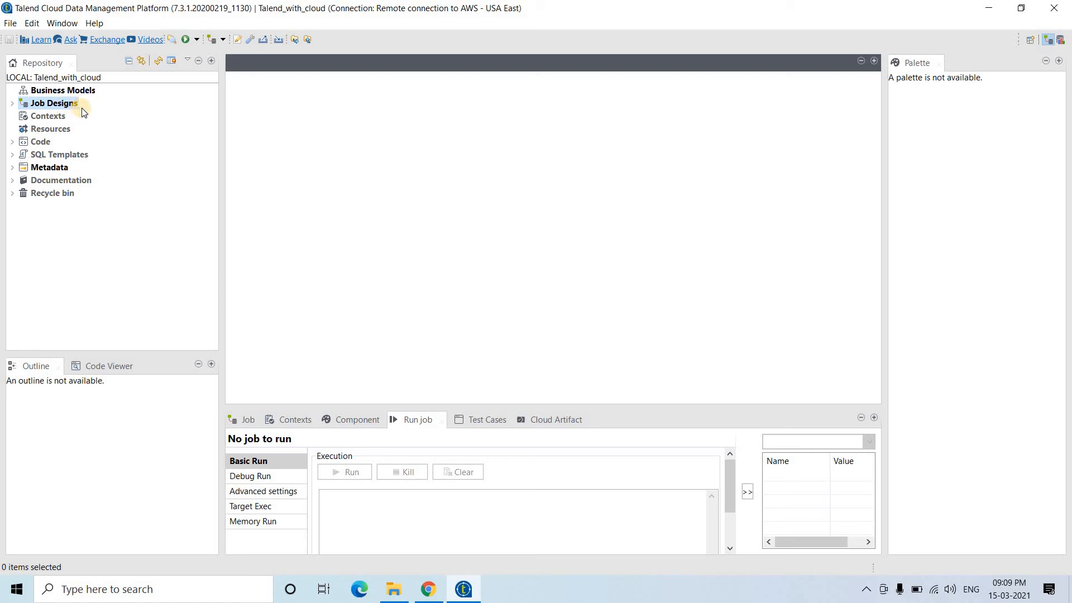
pyautogui.rightClick(72, 108)
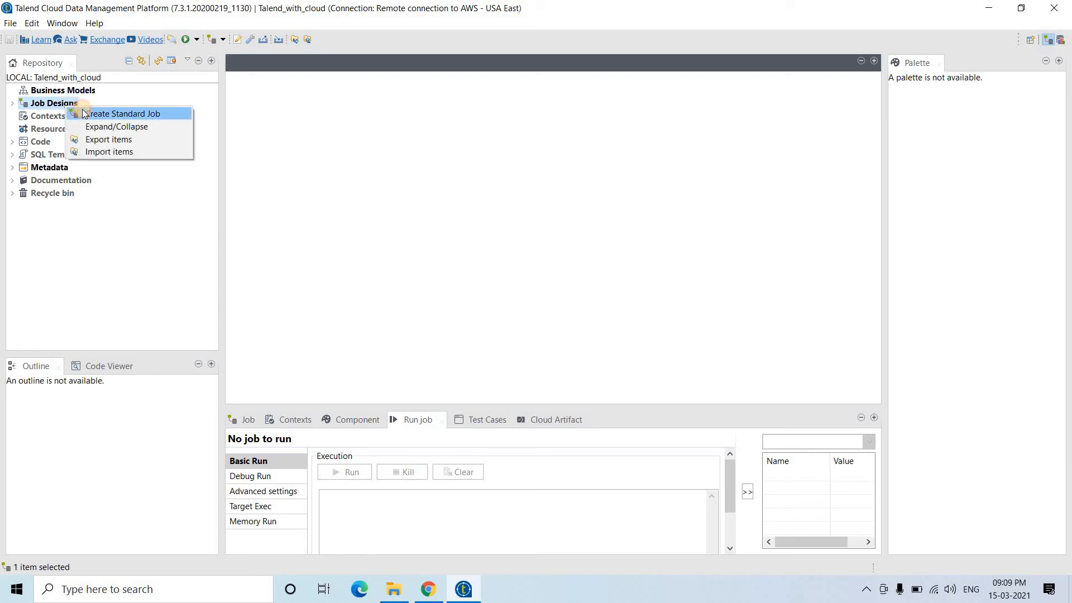
pyautogui.click(84, 113)
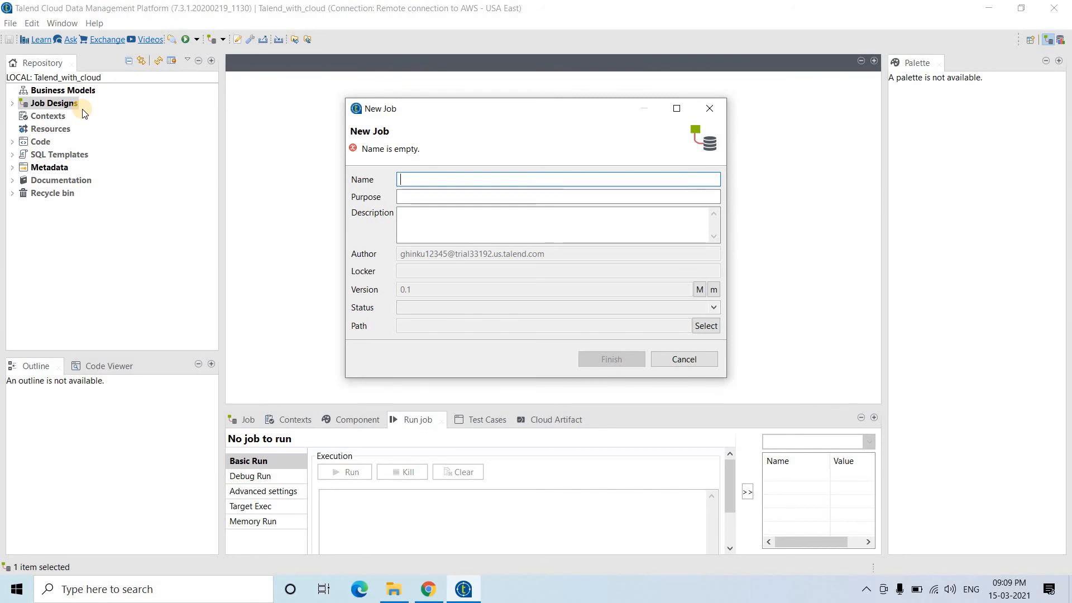
pyautogui.write('mig')
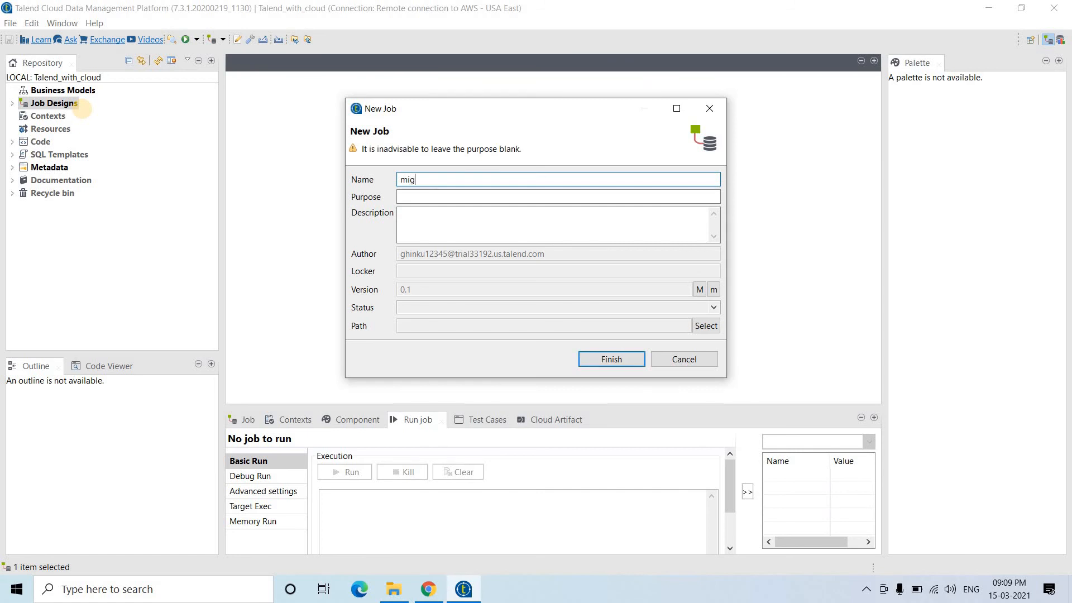
pyautogui.write('ration')
pyautogui.press('Return')
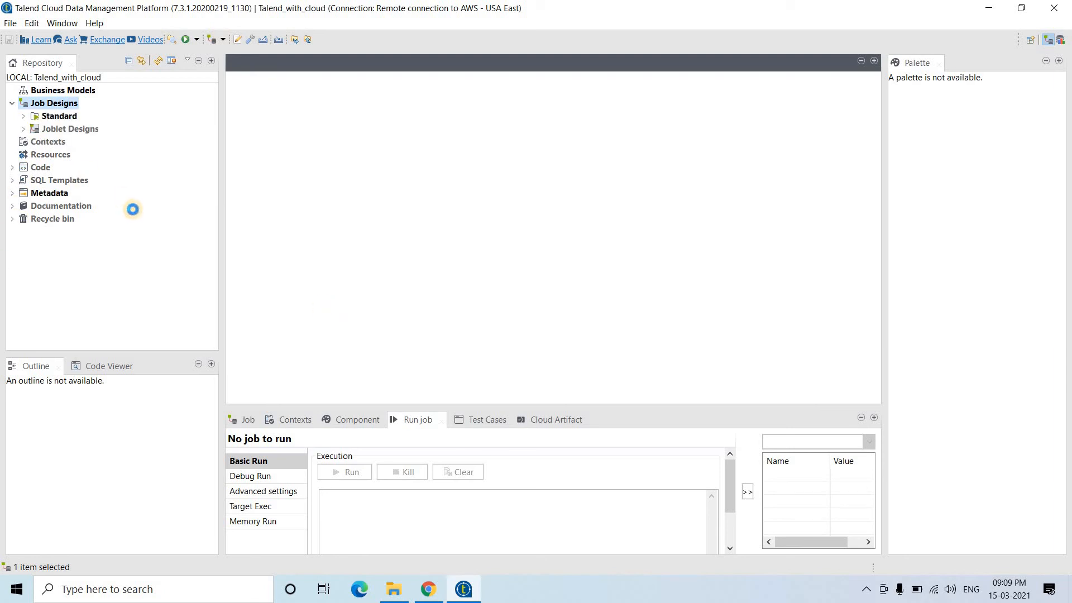
pyautogui.click(439, 587)
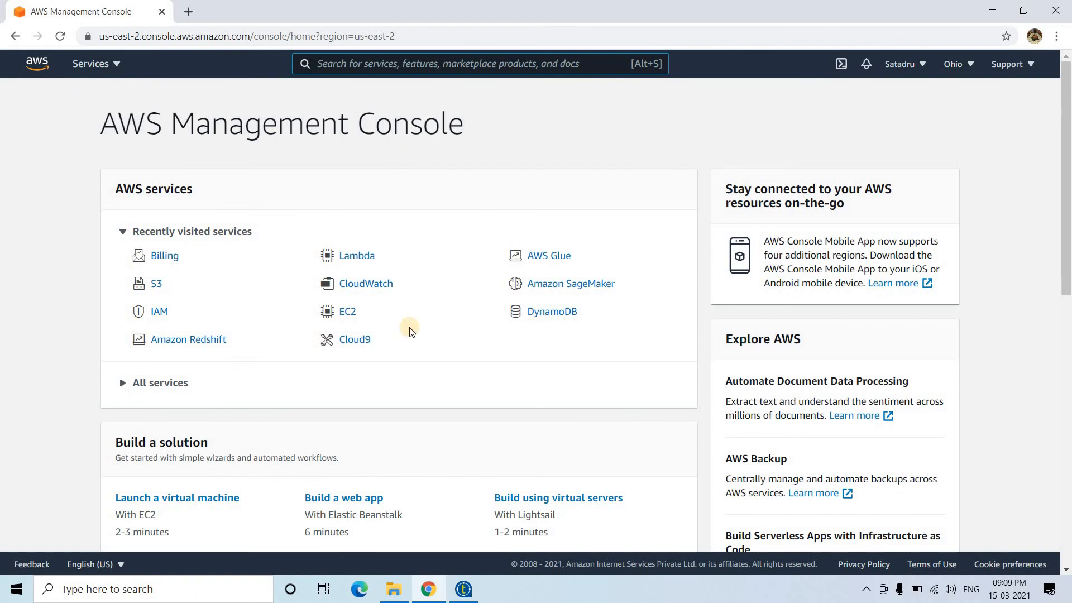
# - In IAM, start a new user 'demomigration' with programmatic access
pyautogui.click(156, 312)
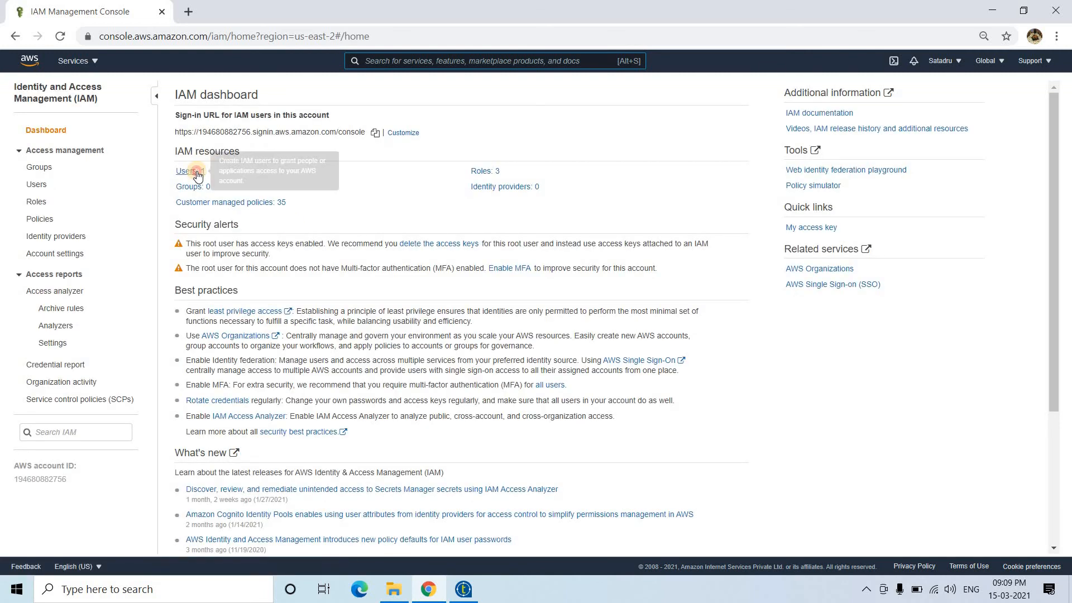
pyautogui.click(197, 173)
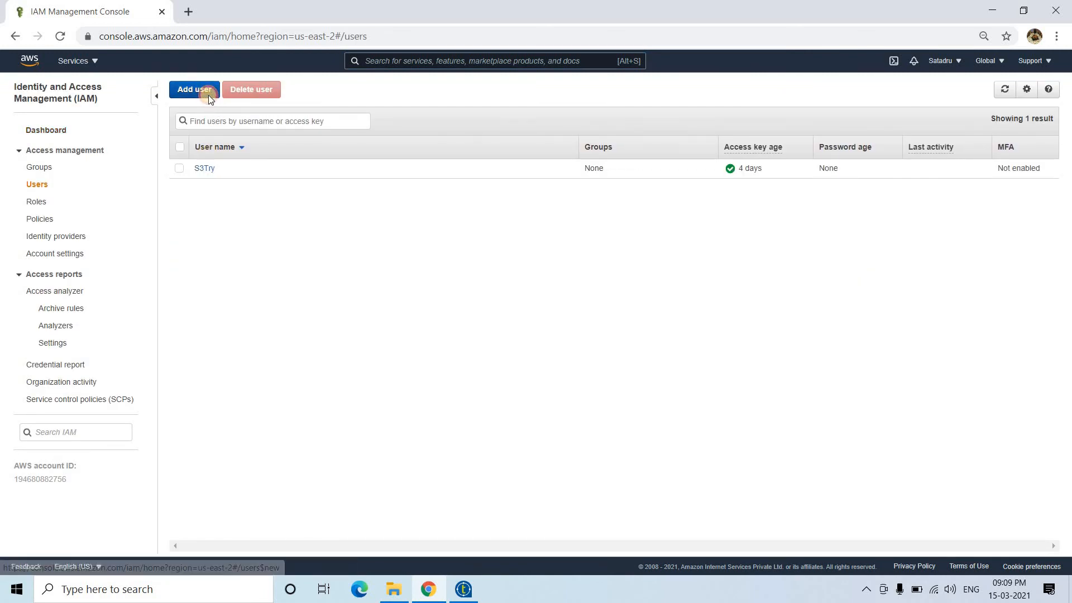
pyautogui.click(209, 95)
pyautogui.click(490, 177)
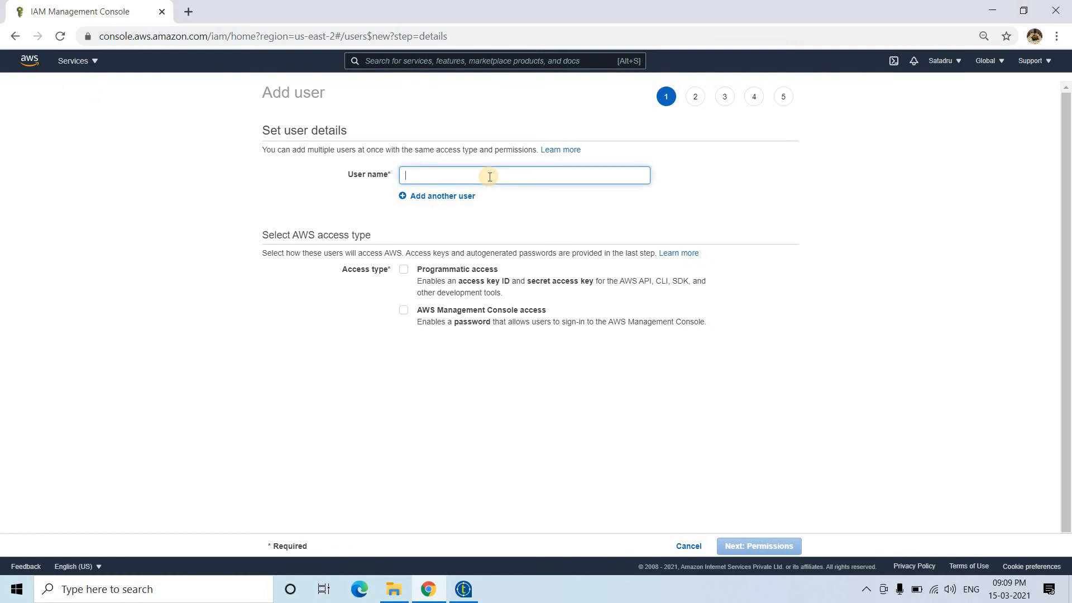
pyautogui.write('demomig')
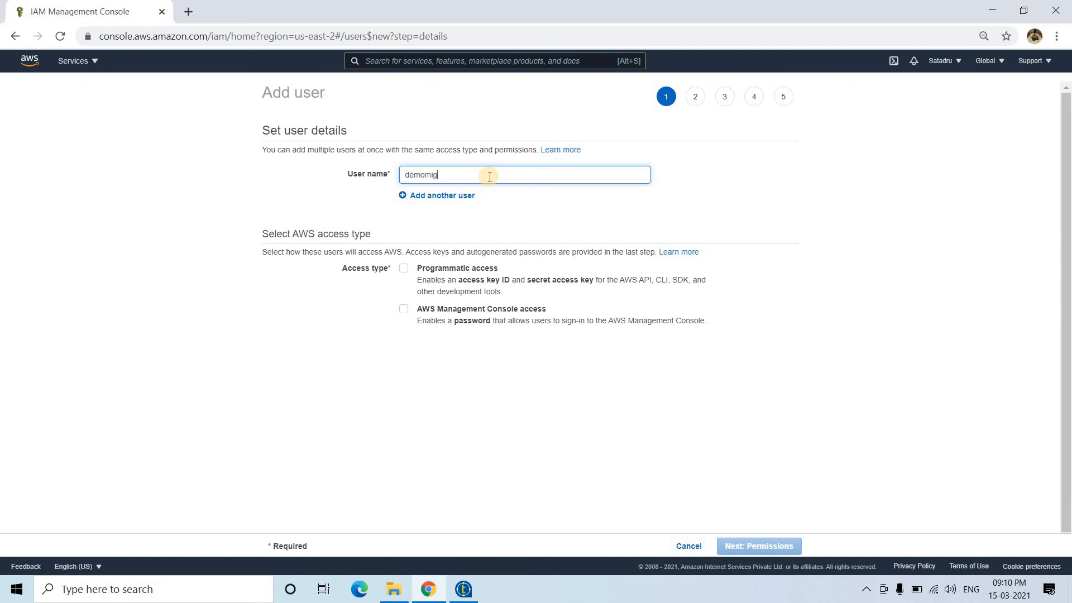
pyautogui.write('ration')
pyautogui.click(403, 269)
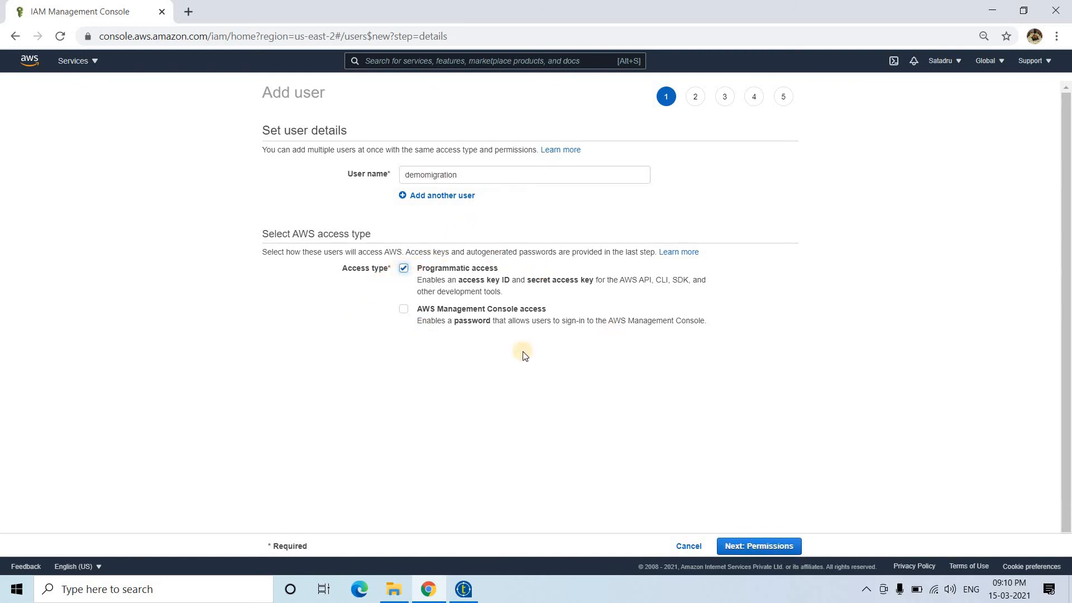
# - Attach AmazonS3FullAccess, create the user and download its credentials CSV
pyautogui.click(735, 546)
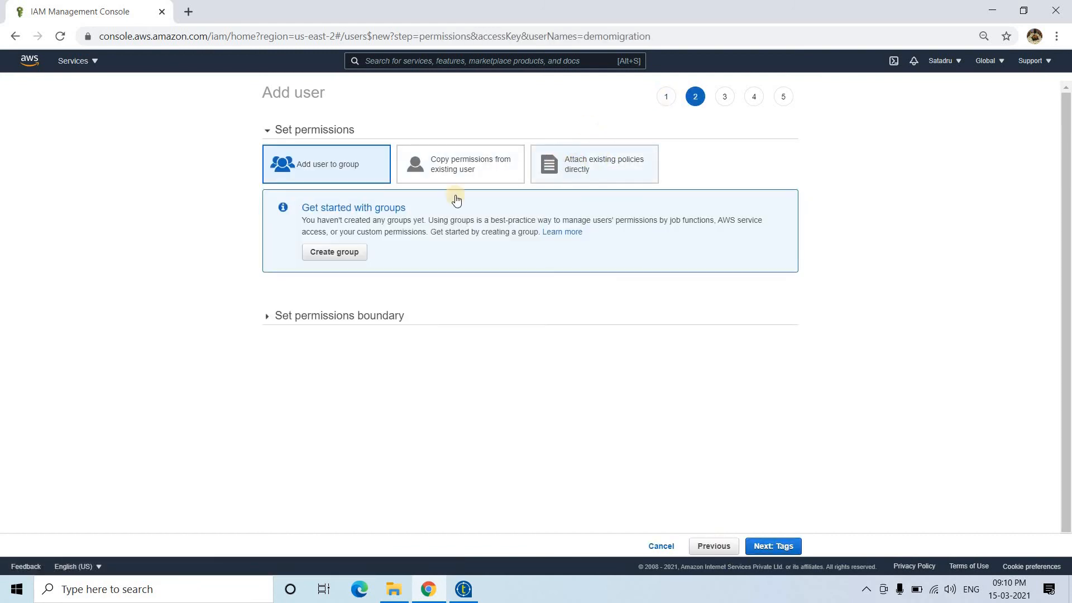
pyautogui.click(370, 228)
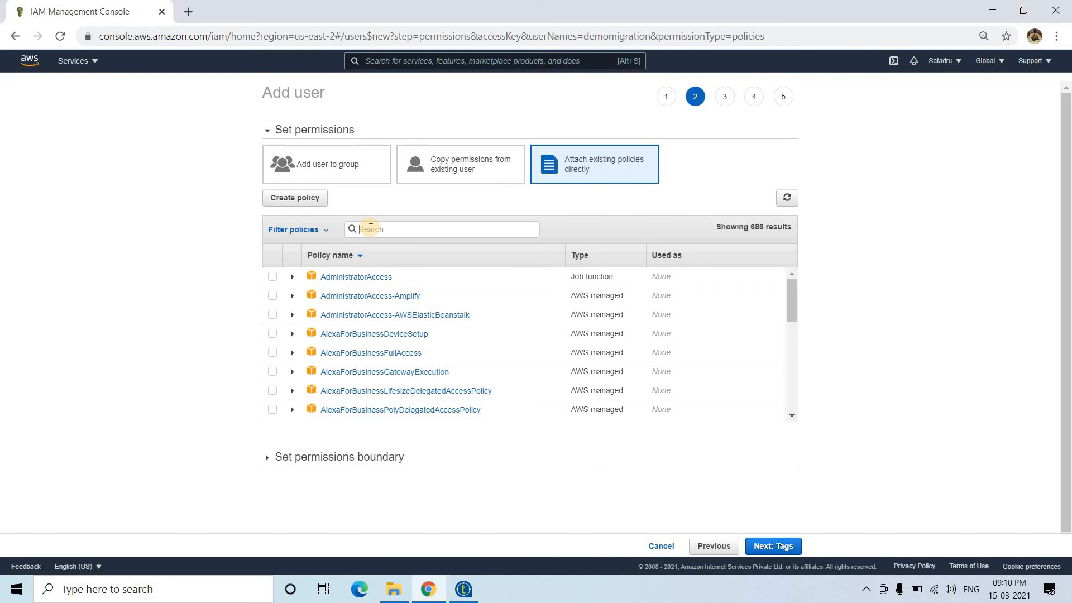
pyautogui.write('S3')
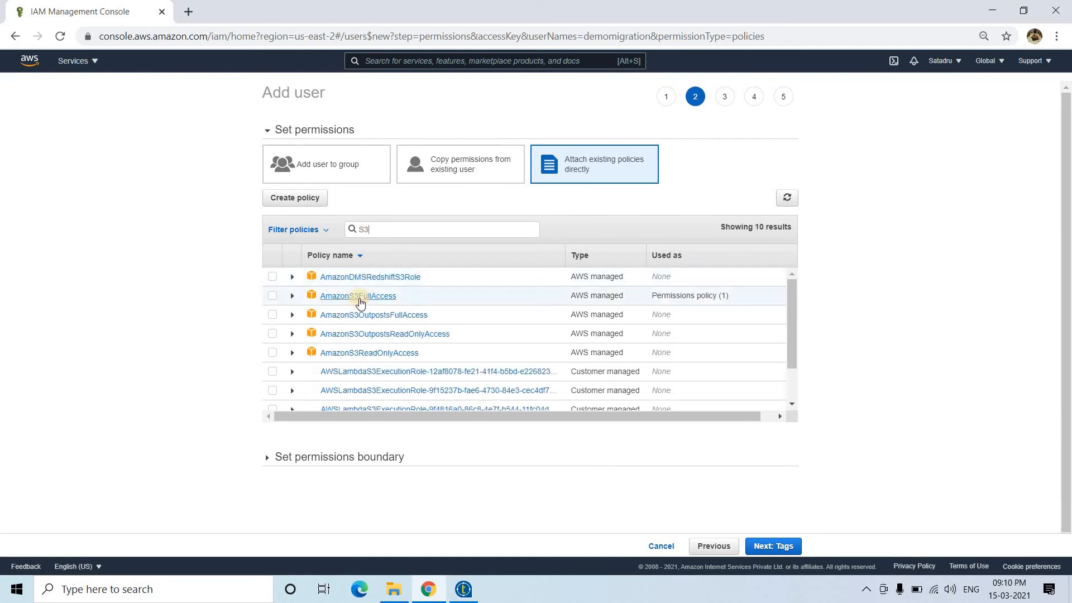
pyautogui.click(273, 295)
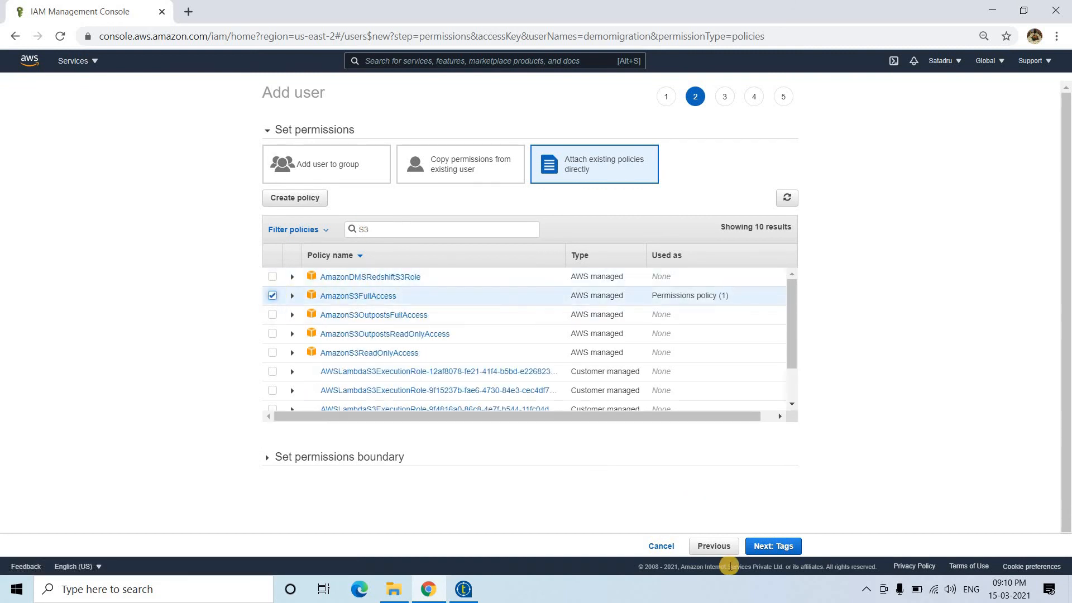
pyautogui.click(775, 546)
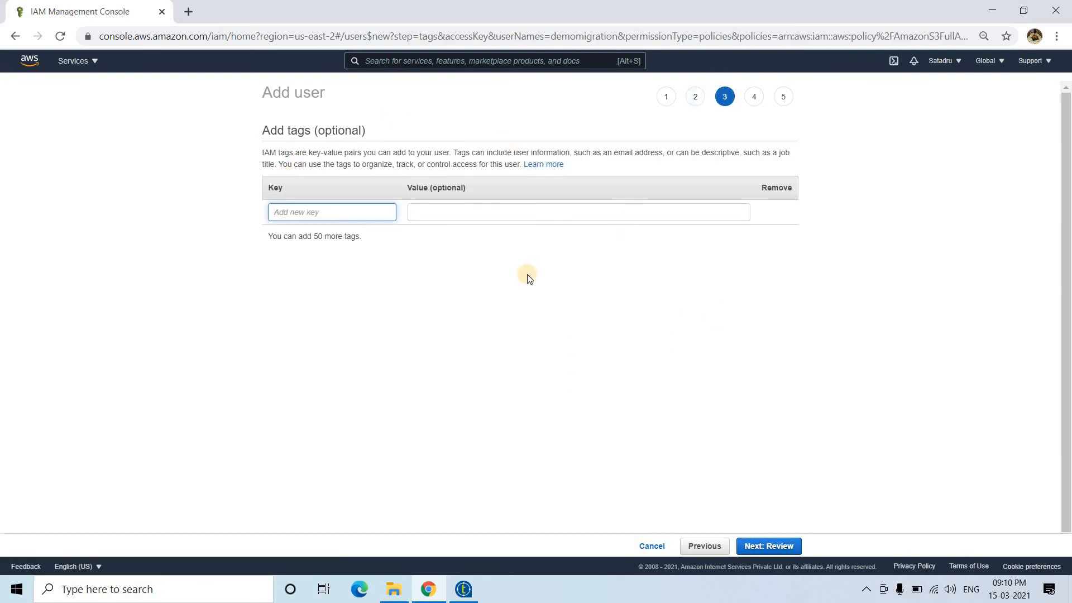
pyautogui.click(774, 546)
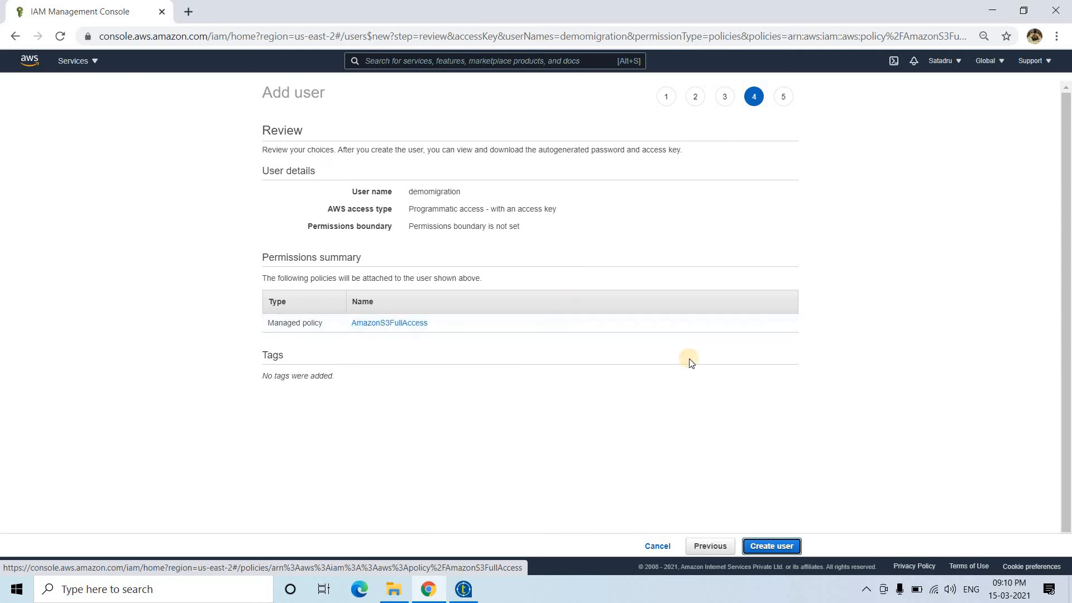
pyautogui.click(778, 553)
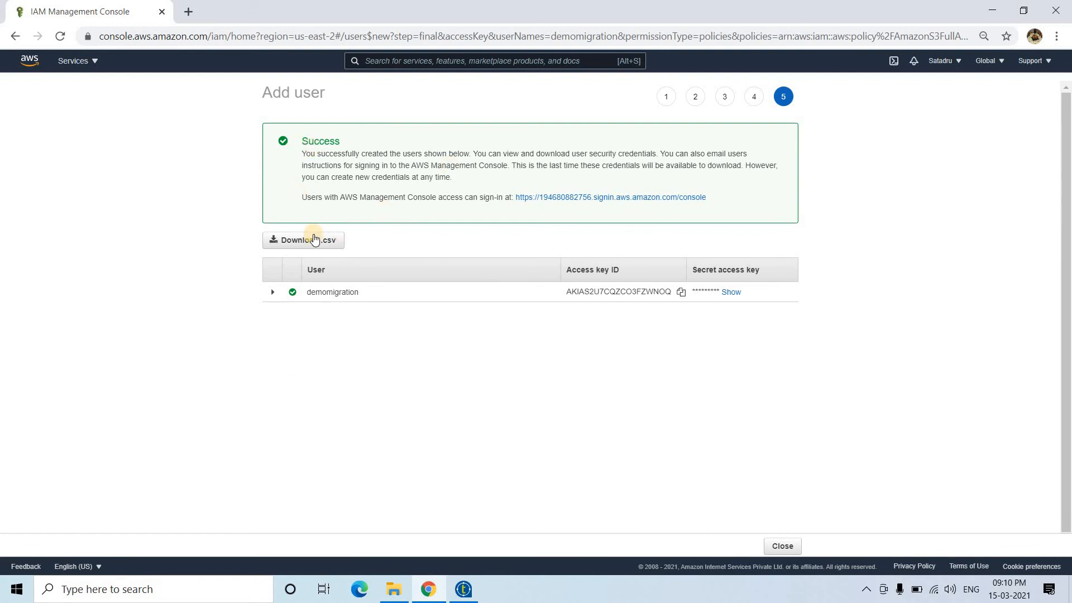
pyautogui.click(311, 239)
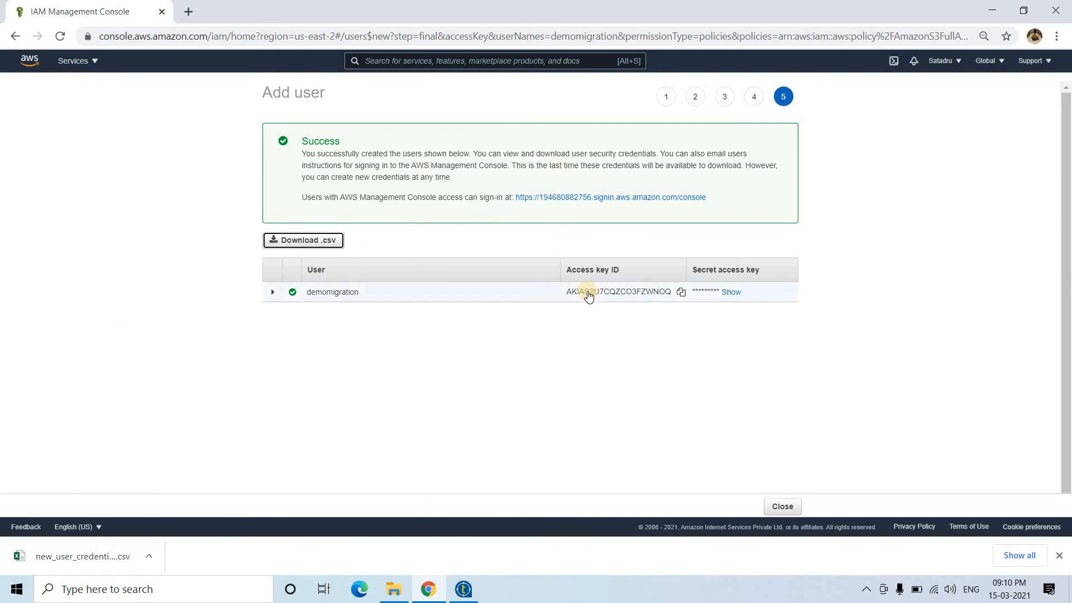
# - In S3, try creating bucket 'migration_demo' with versioning enabled
pyautogui.click(428, 64)
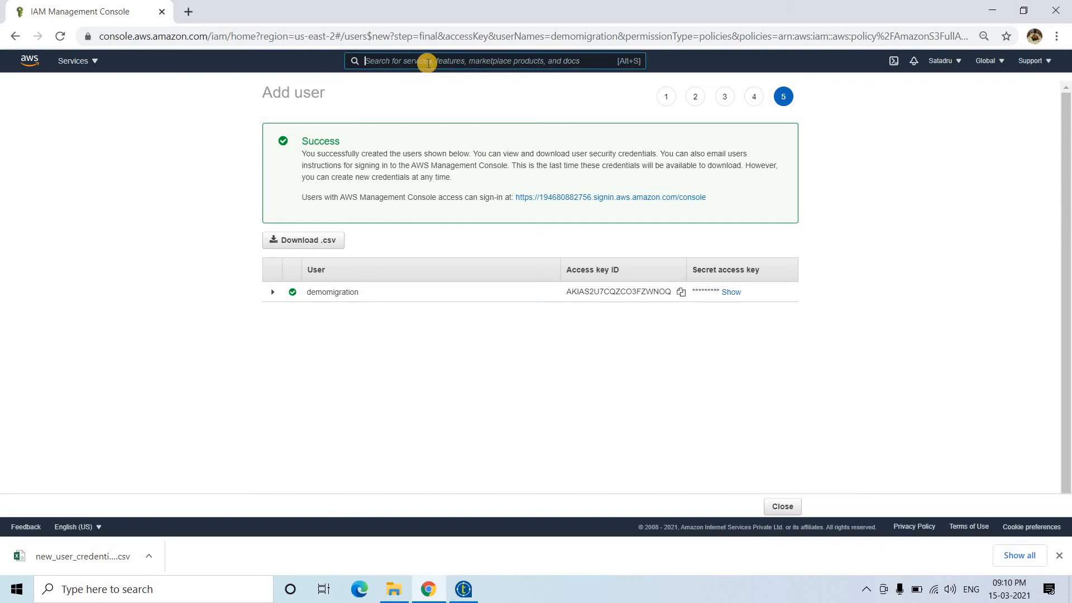
pyautogui.write('S3')
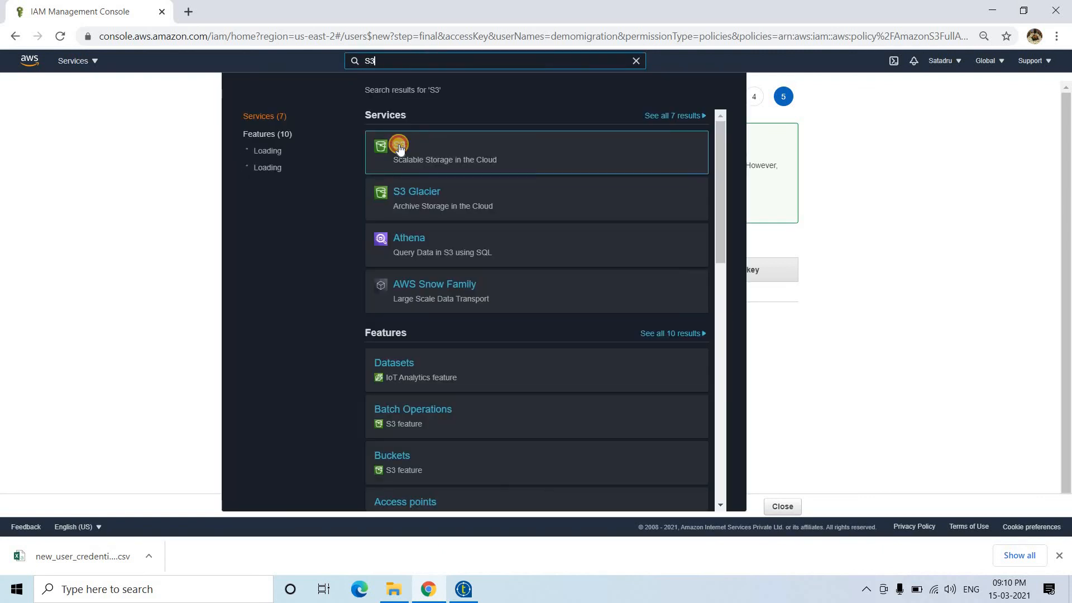
pyautogui.click(398, 147)
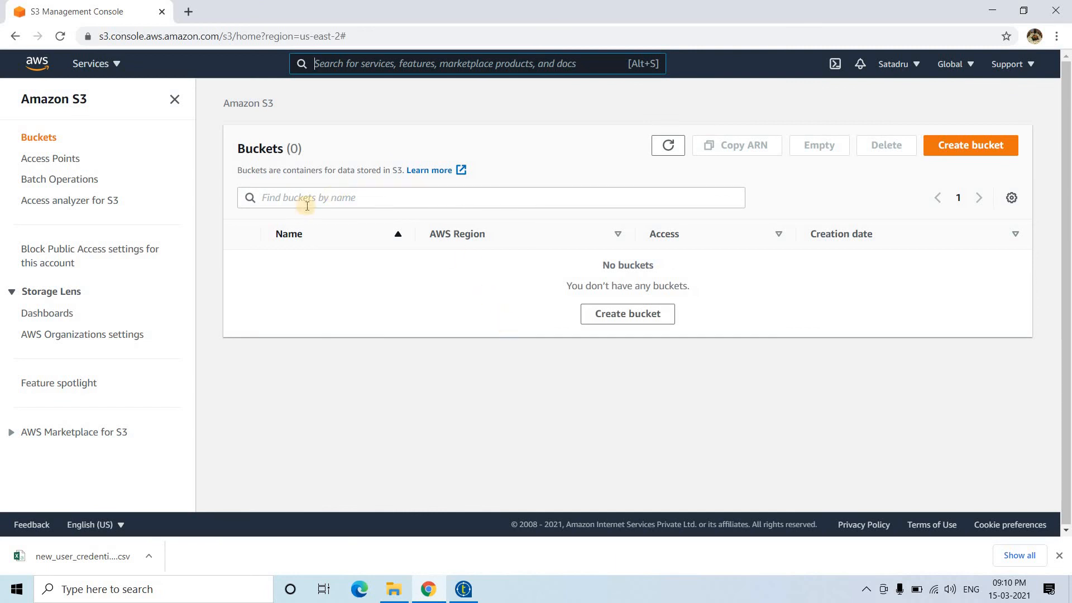
pyautogui.click(986, 146)
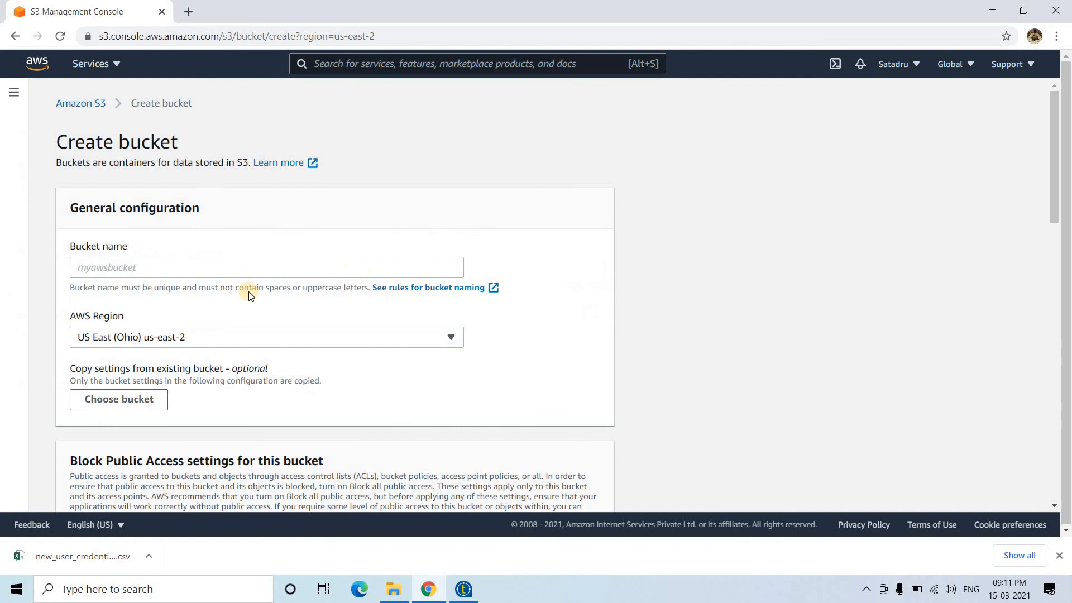
pyautogui.click(282, 266)
pyautogui.scroll(-1, 283, 268)
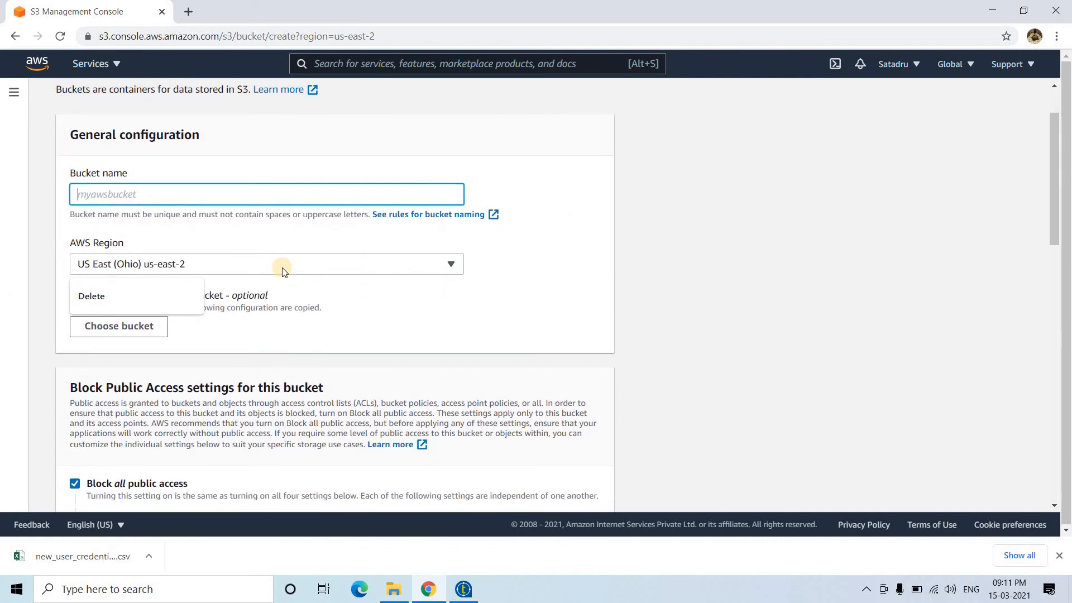
pyautogui.write('mi')
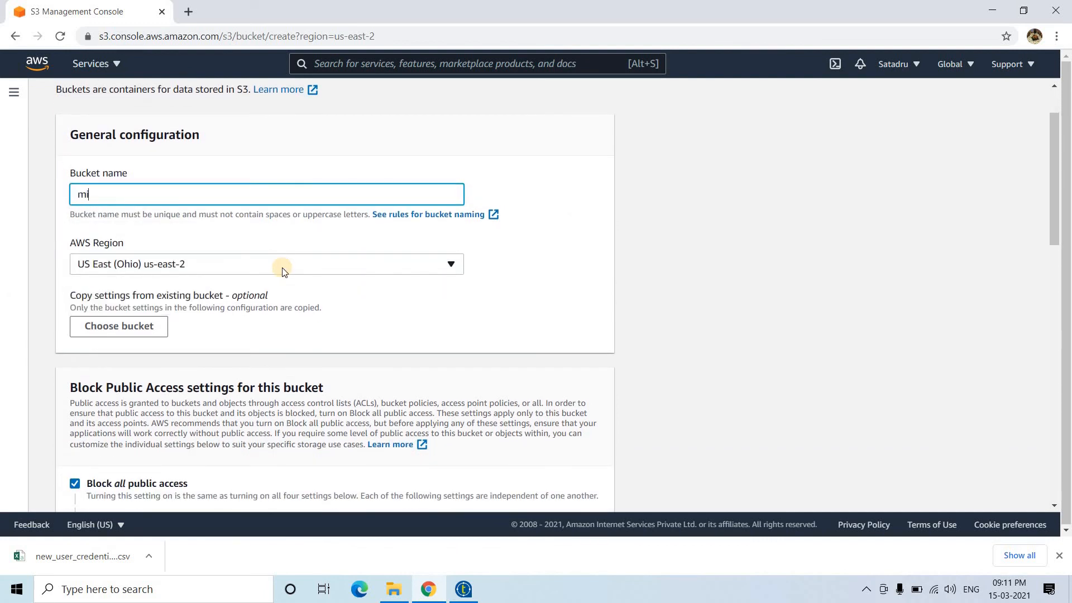
pyautogui.write('gration_demo')
pyautogui.scroll(-10, 210, 392)
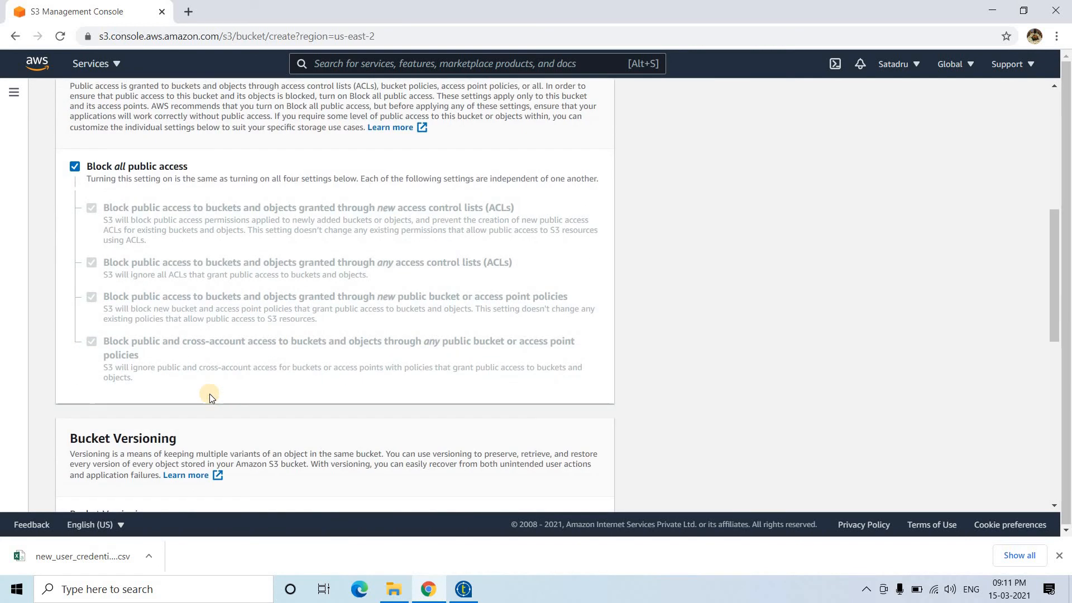
pyautogui.click(75, 291)
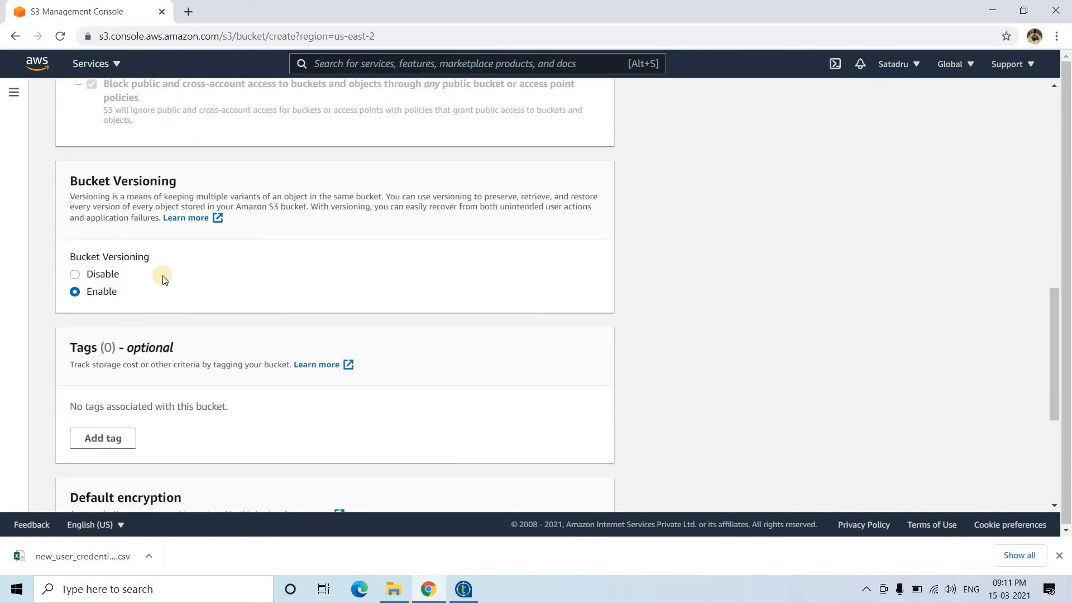
pyautogui.scroll(-5, 211, 313)
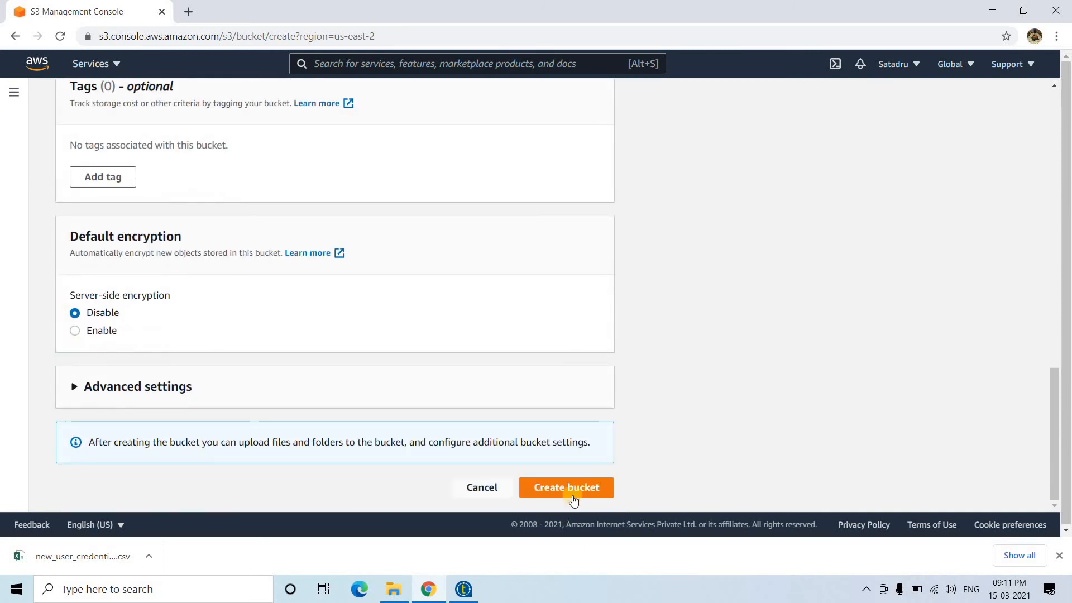
pyautogui.click(570, 487)
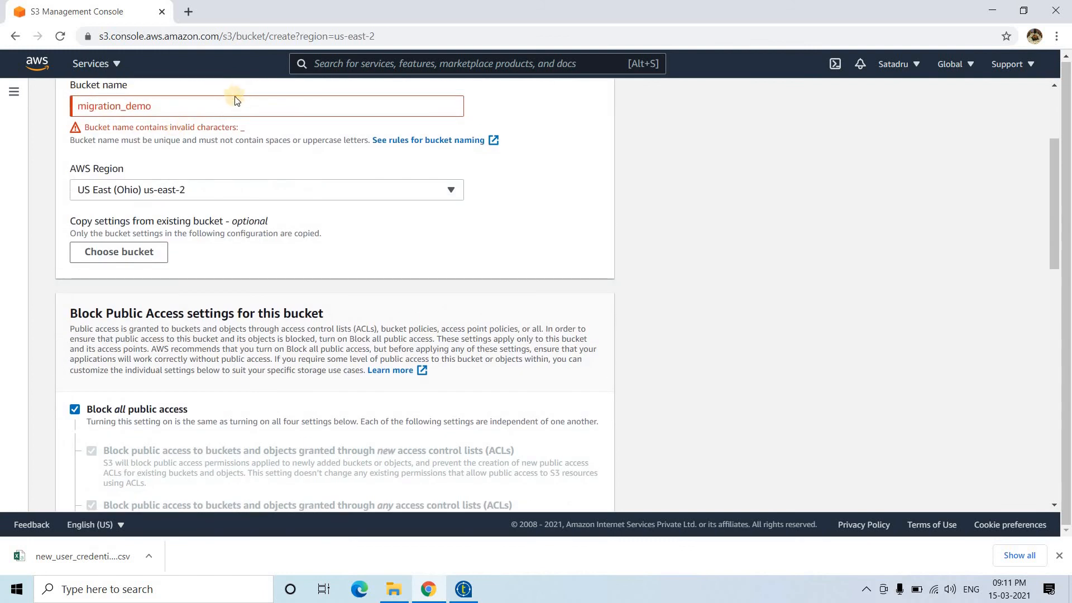
# - Fix the bucket name to 'migrationdemoshow', create it, and return to Talend
pyautogui.click(126, 106)
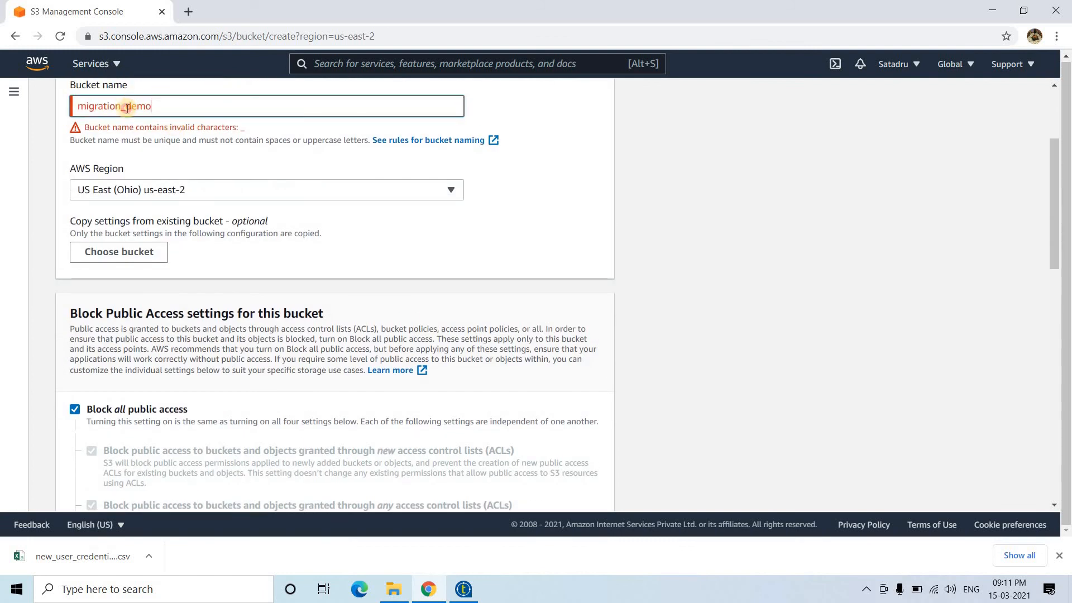
pyautogui.press('BackSpace')
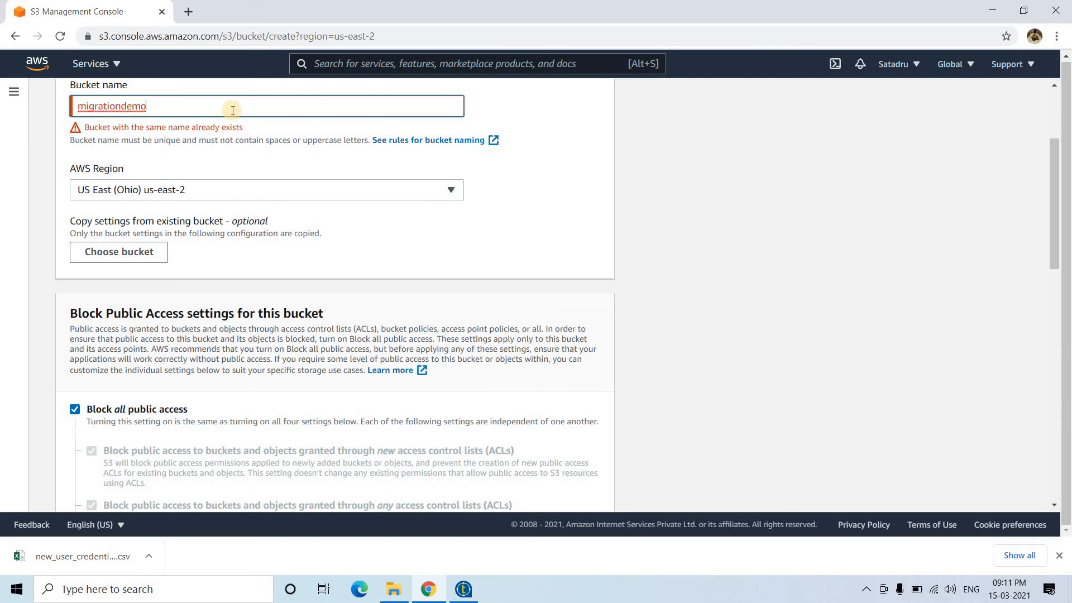
pyautogui.write('show')
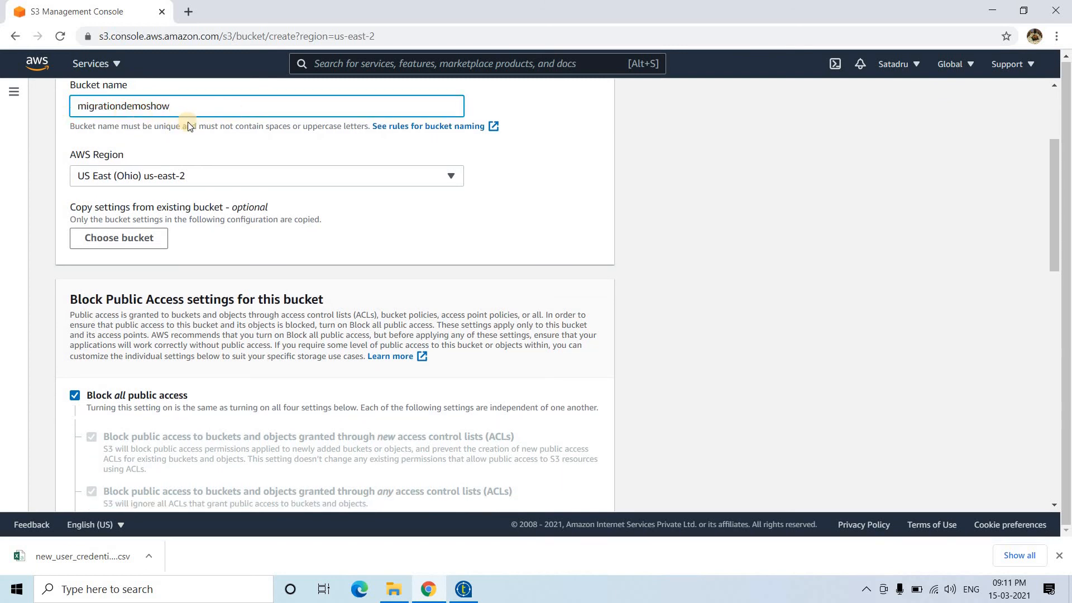
pyautogui.scroll(-15, 413, 313)
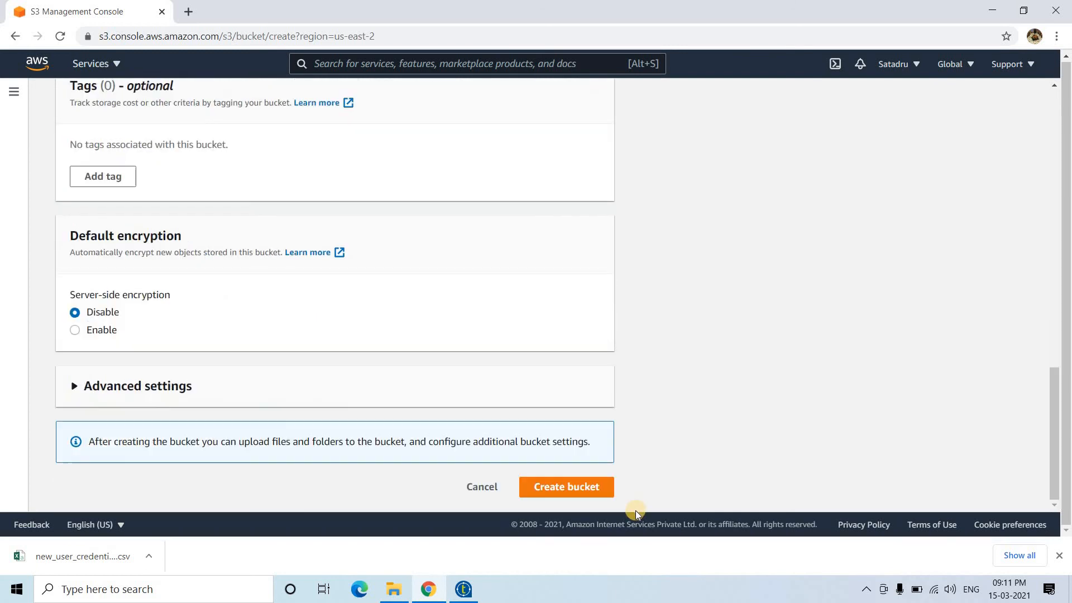
pyautogui.click(587, 488)
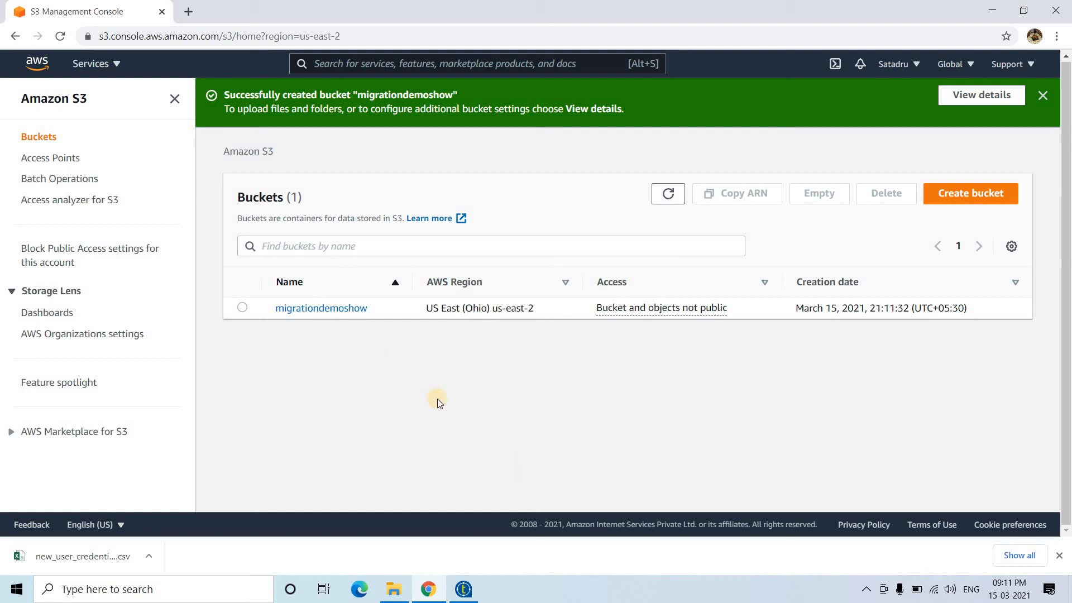
pyautogui.click(462, 591)
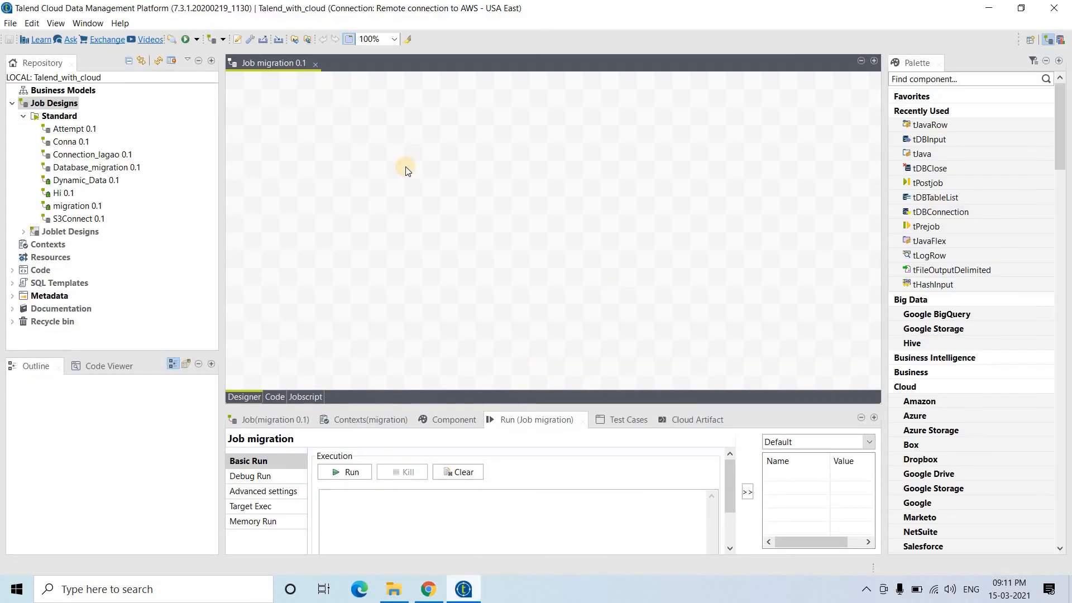
# - Launch the MySQL 8.0 Command Line Client, log in, and resize its window
pyautogui.click(211, 595)
pyautogui.write('mysql')
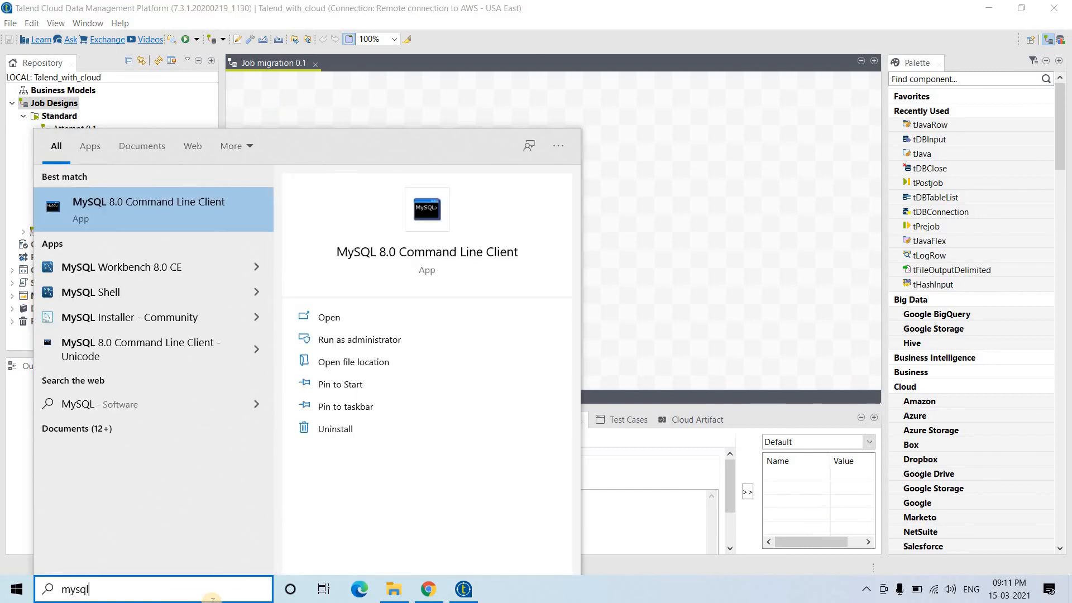
pyautogui.press('Return')
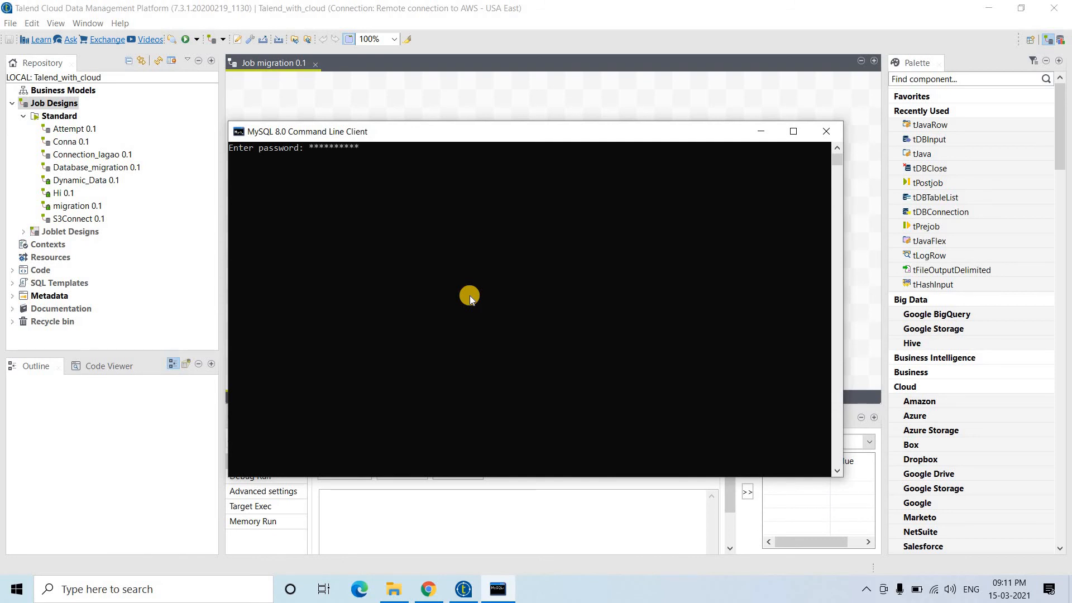
pyautogui.press('Return')
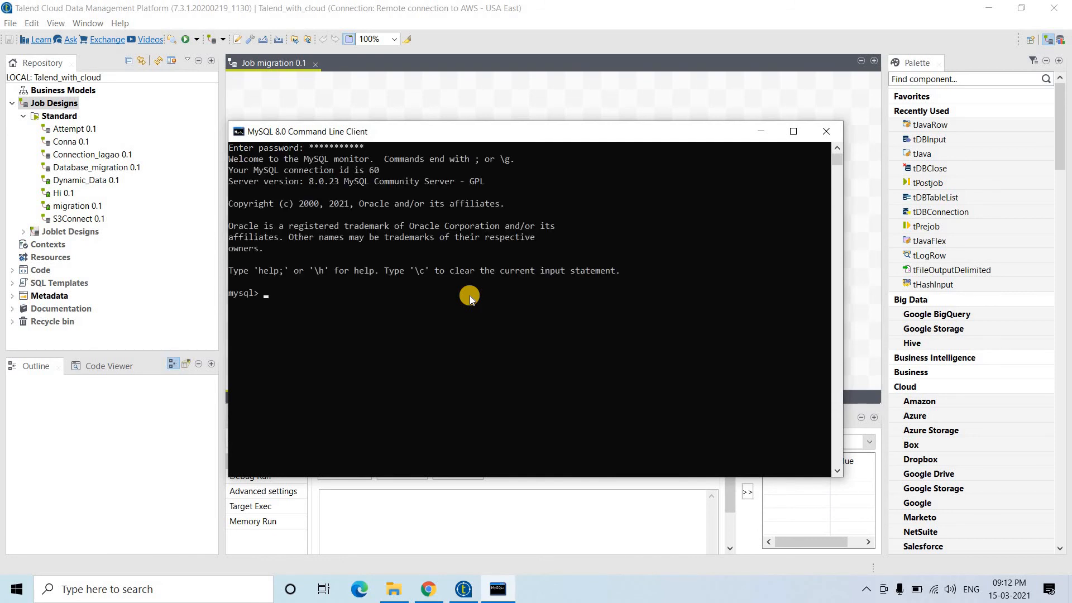
pyautogui.scroll(3, 471, 296)
pyautogui.scroll(1, 470, 296)
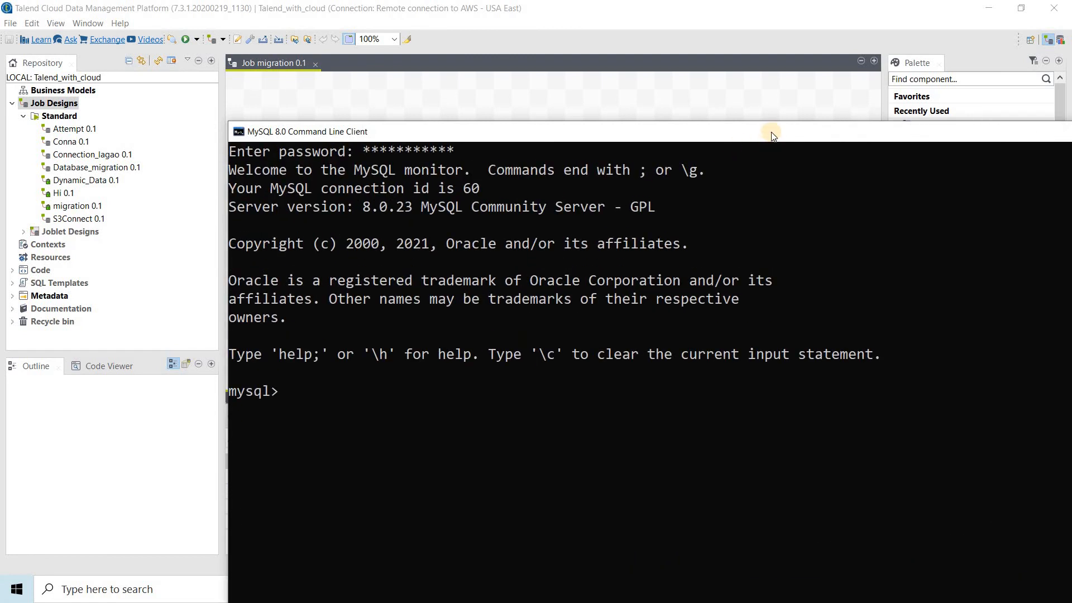
pyautogui.moveTo(230, 122); pyautogui.dragTo(728, 280)
pyautogui.moveTo(691, 234); pyautogui.dragTo(263, 122)
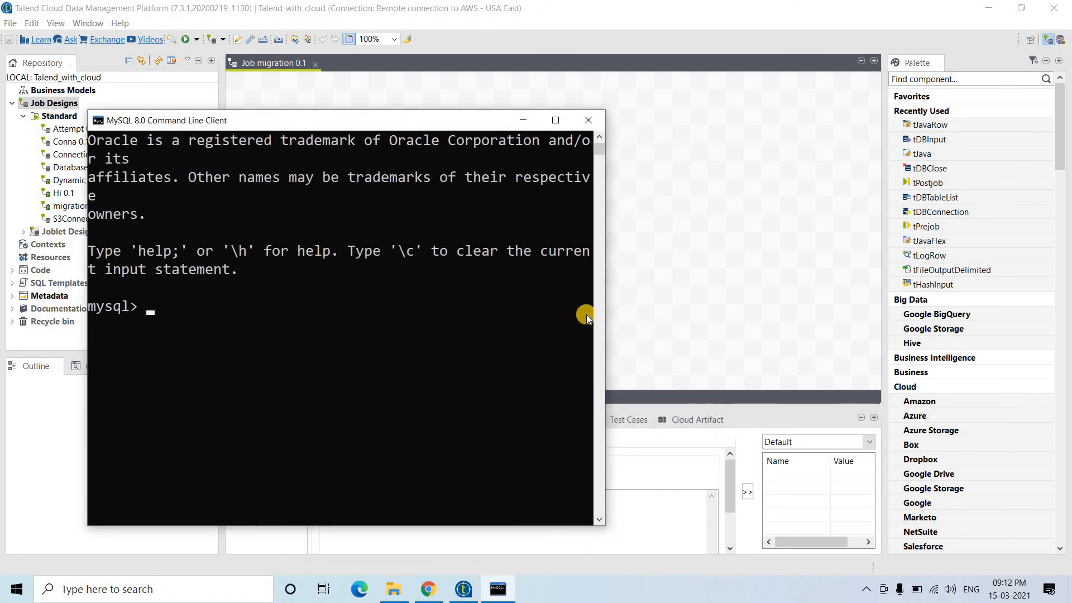
pyautogui.moveTo(605, 321); pyautogui.dragTo(919, 322)
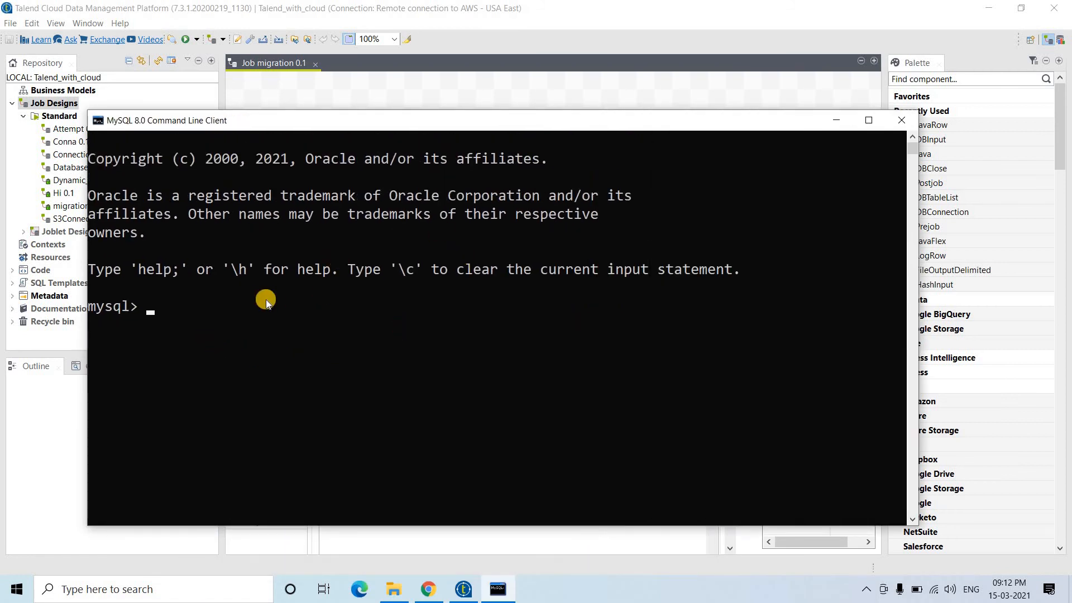
# - Run show databases, use world and show tables, then type 'select * from city limit 2;'
pyautogui.write('show databases;')
pyautogui.press('Return')
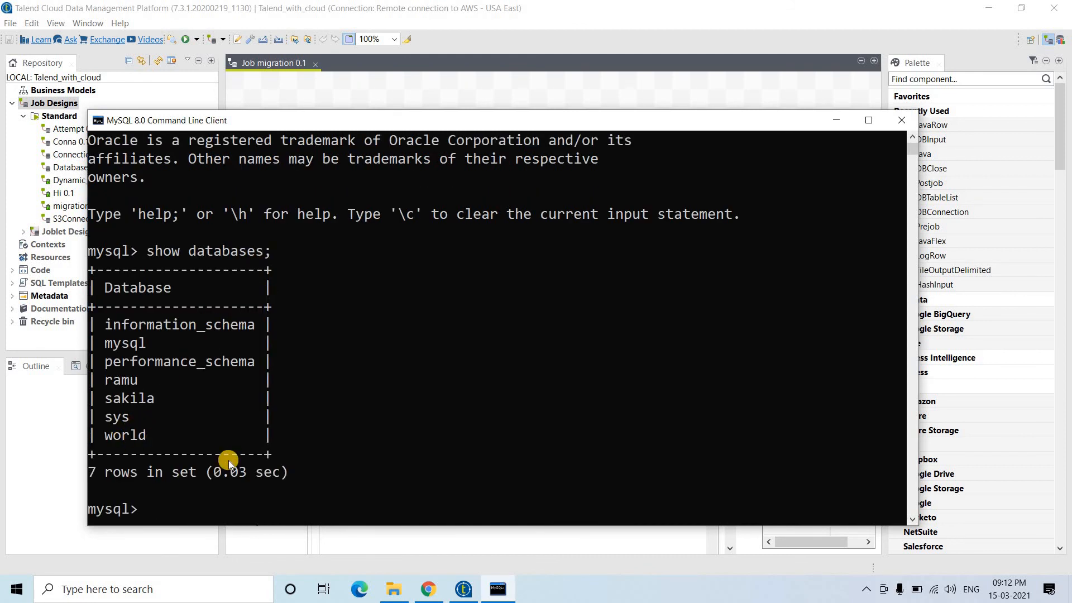
pyautogui.write('use world;')
pyautogui.press('Return')
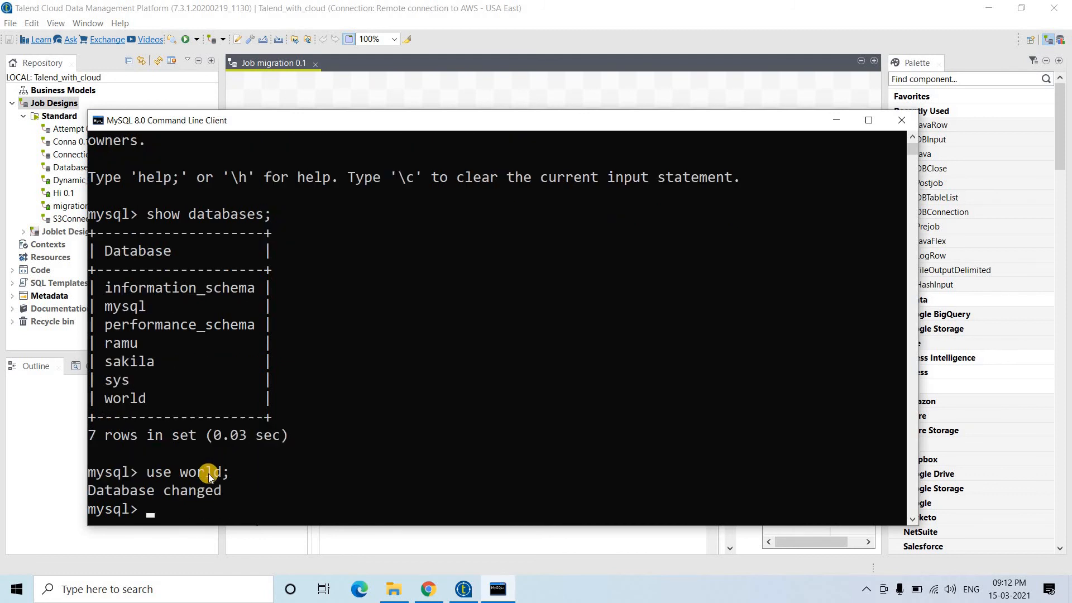
pyautogui.write('show tables;')
pyautogui.press('Return')
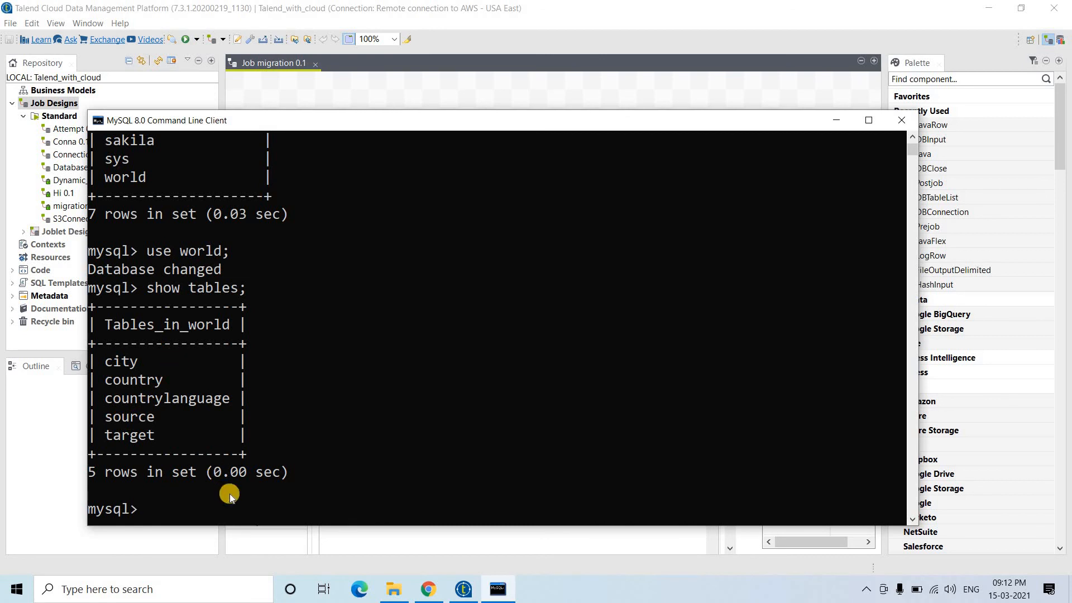
pyautogui.write('sledt')
pyautogui.press('BackSpace')
pyautogui.press('BackSpace')
pyautogui.press('BackSpace')
pyautogui.press('BackSpace')
pyautogui.write('elect * from city limit')
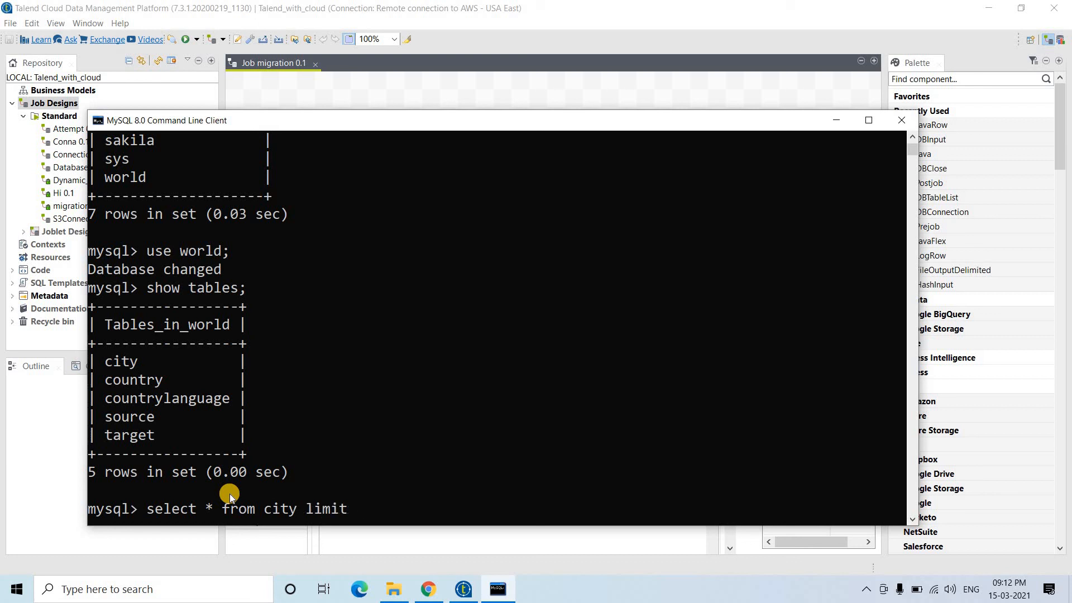
pyautogui.write(' 2;')
# - Preview two rows each from the city, country and countrylanguage tables
pyautogui.press('Return')
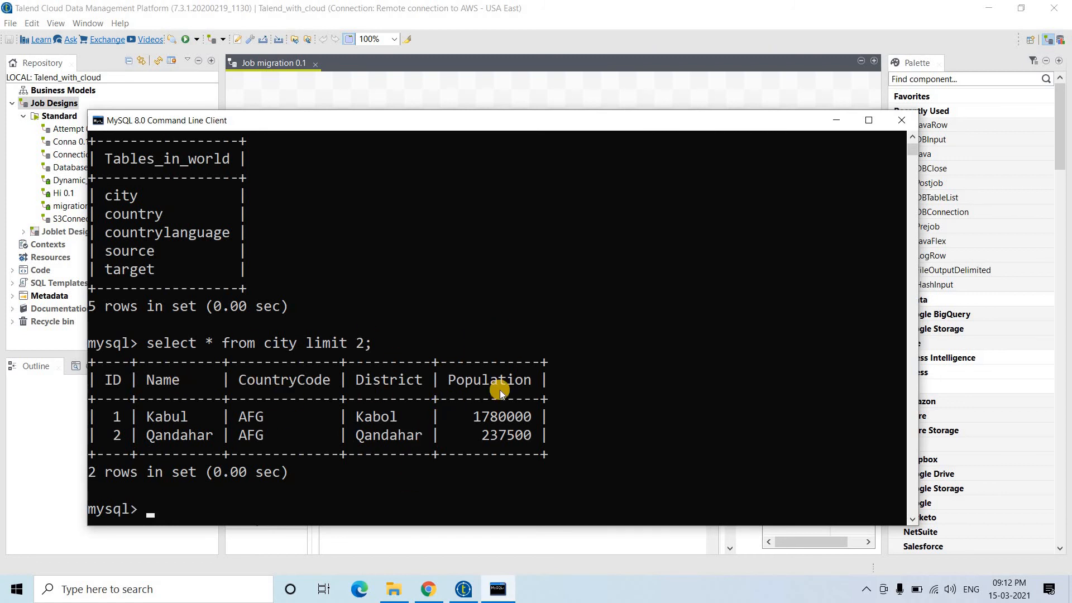
pyautogui.press('Up')
pyautogui.press('Left')
pyautogui.press('Left')
pyautogui.press('Left')
pyautogui.press('Left')
pyautogui.press('Left')
pyautogui.press('Left')
pyautogui.press('Left')
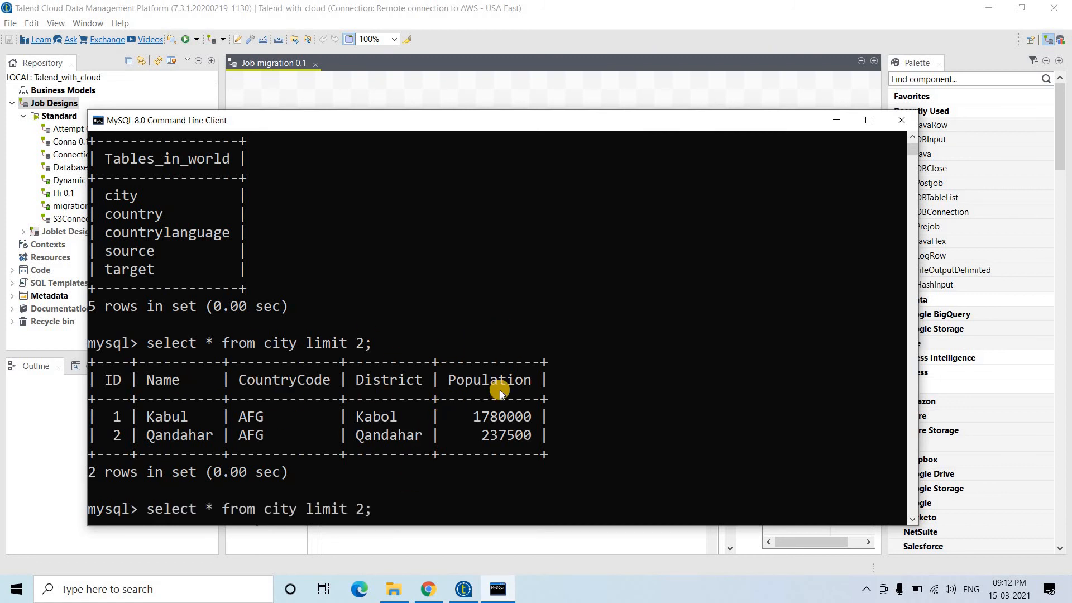
pyautogui.press('BackSpace')
pyautogui.press('BackSpace')
pyautogui.press('BackSpace')
pyautogui.write('ount')
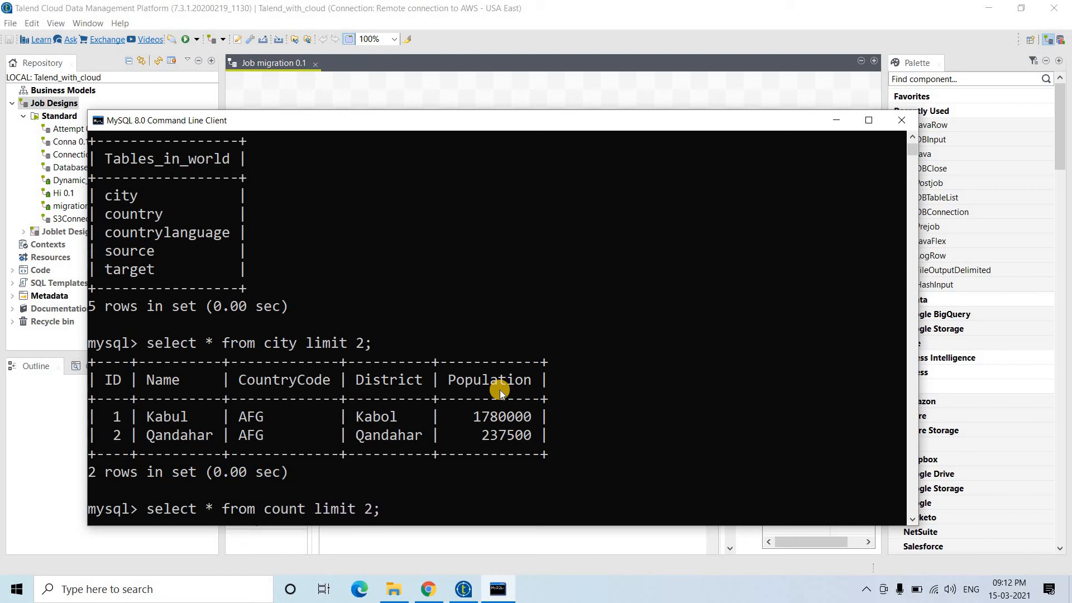
pyautogui.write('ry')
pyautogui.press('Return')
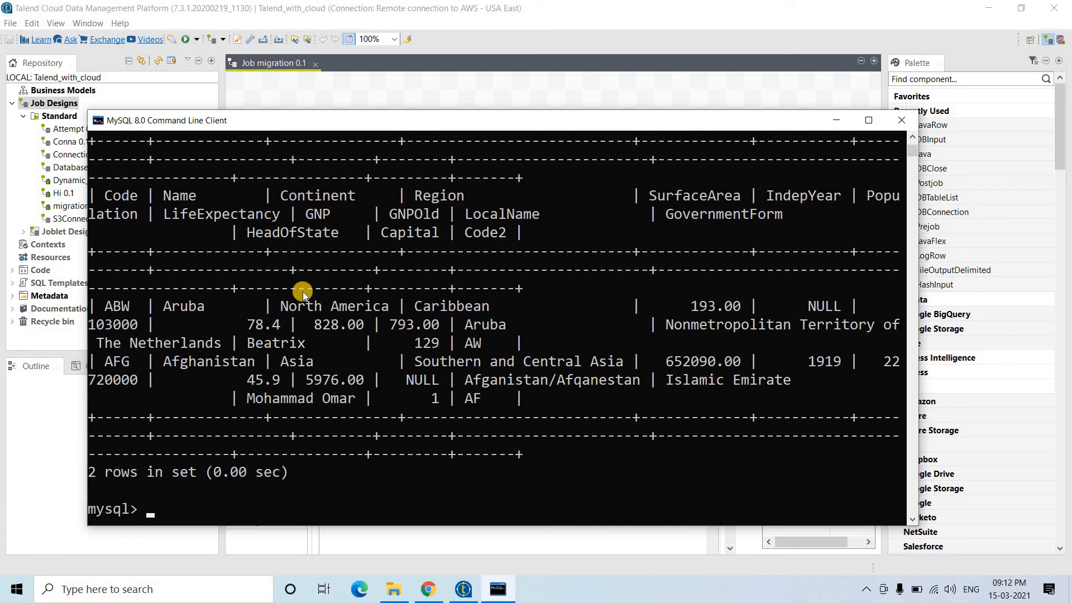
pyautogui.scroll(8, 303, 291)
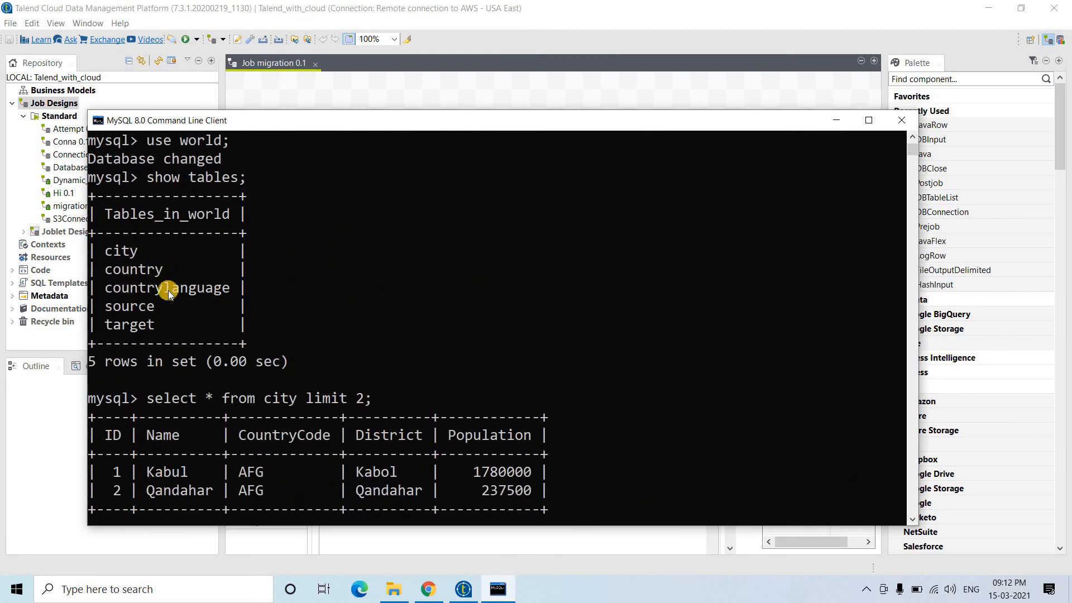
pyautogui.press('Up')
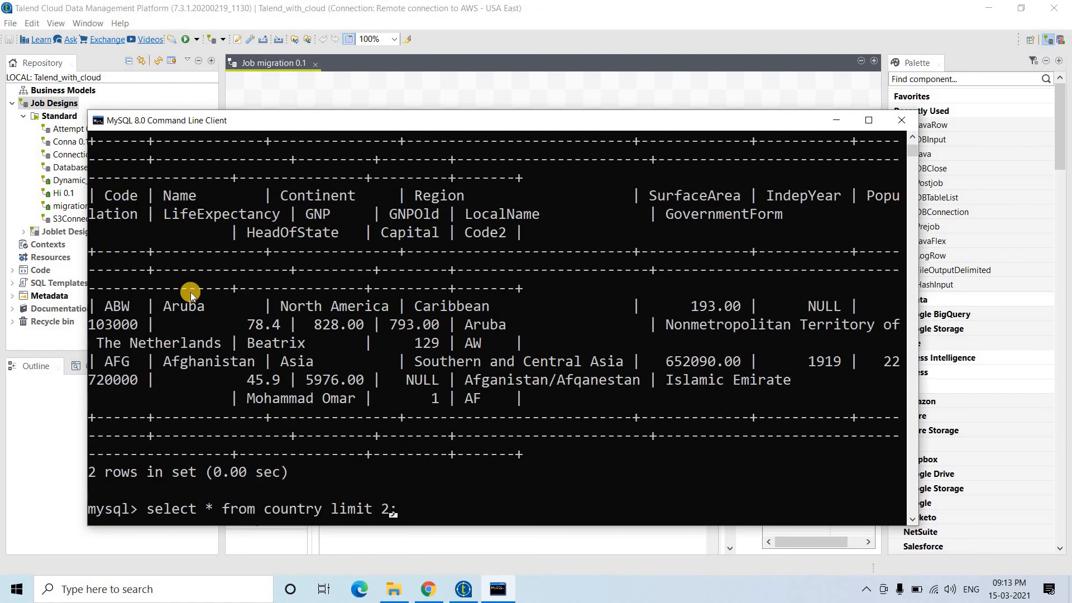
pyautogui.press('Left')
pyautogui.press('Left')
pyautogui.press('Left')
pyautogui.press('Left')
pyautogui.press('Left')
pyautogui.press('Left')
pyautogui.press('Left')
pyautogui.press('Left')
pyautogui.press('Left')
pyautogui.write('language')
pyautogui.press('Return')
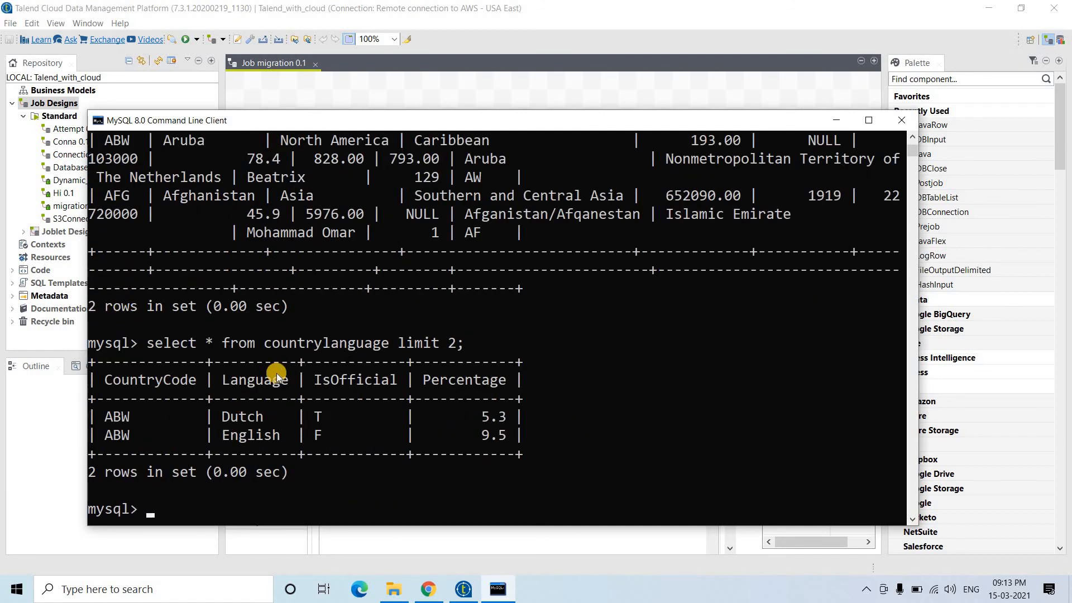
# - Preview two rows each from the source and target tables
pyautogui.press('Up')
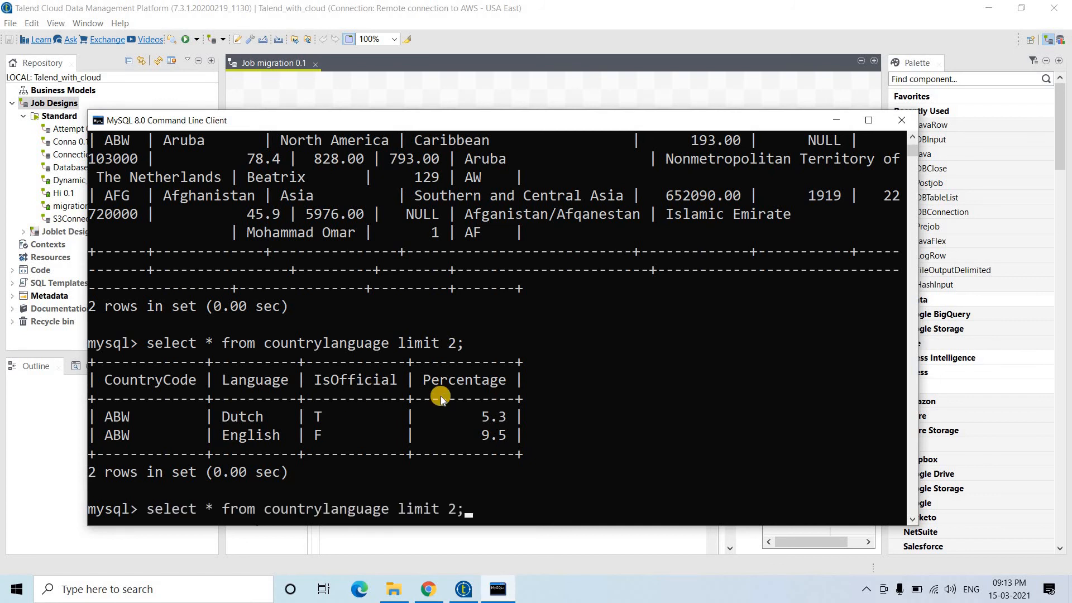
pyautogui.press('Left')
pyautogui.press('Left')
pyautogui.press('Left')
pyautogui.press('Left')
pyautogui.press('Left')
pyautogui.press('Left')
pyautogui.press('Left')
pyautogui.press('Left')
pyautogui.press('Left')
pyautogui.press('Left')
pyautogui.press('Right')
pyautogui.press('BackSpace')
pyautogui.press('BackSpace')
pyautogui.press('BackSpace')
pyautogui.press('BackSpace')
pyautogui.press('BackSpace')
pyautogui.press('BackSpace')
pyautogui.press('BackSpace')
pyautogui.press('BackSpace')
pyautogui.press('BackSpace')
pyautogui.press('BackSpace')
pyautogui.press('BackSpace')
pyautogui.press('BackSpace')
pyautogui.press('BackSpace')
pyautogui.press('BackSpace')
pyautogui.press('BackSpace')
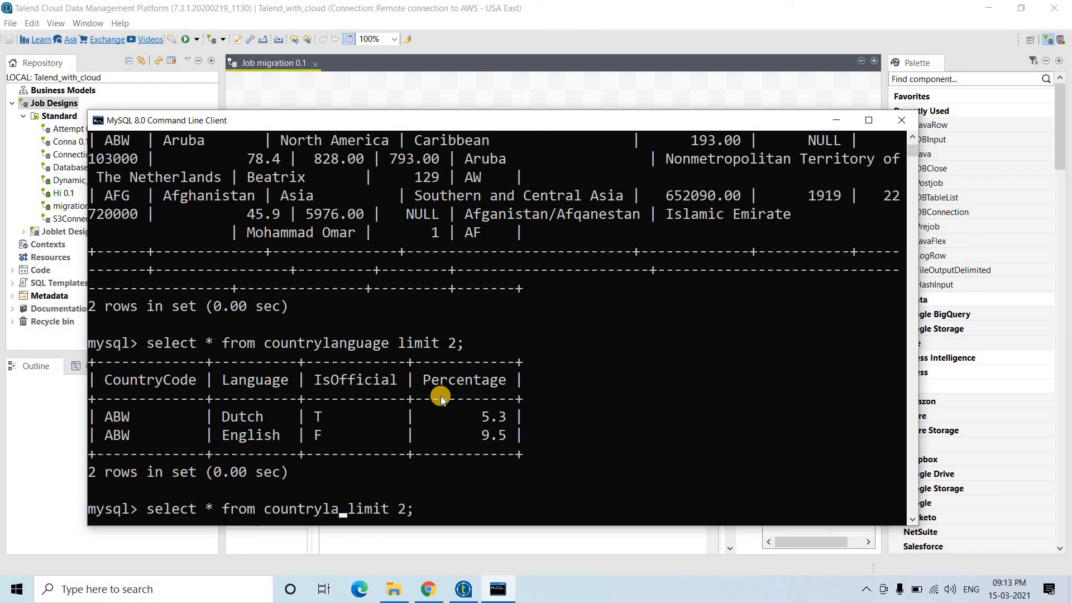
pyautogui.write('source')
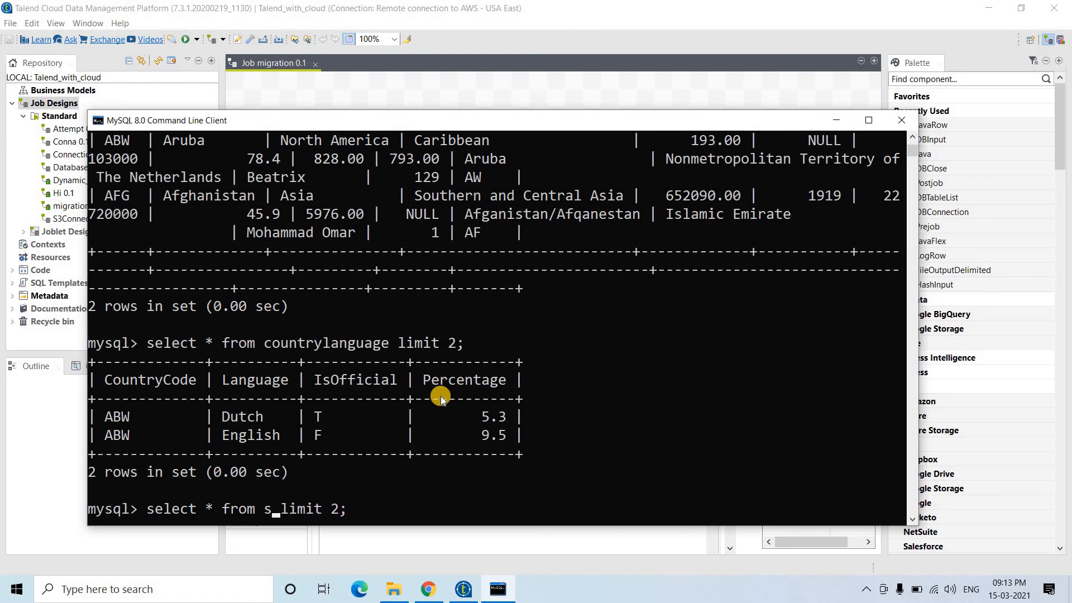
pyautogui.press('Return')
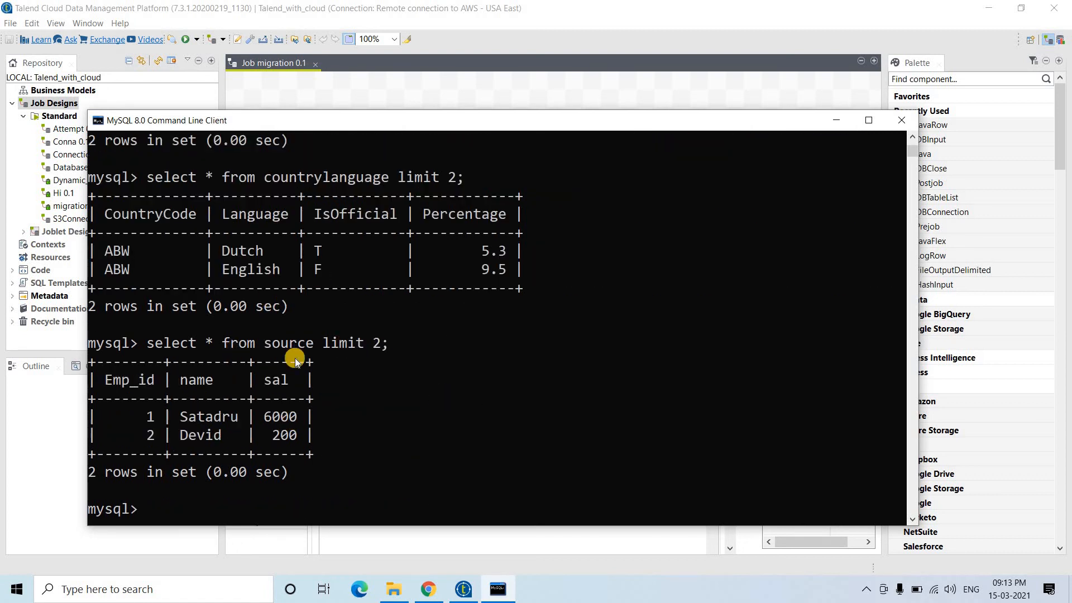
pyautogui.press('Up')
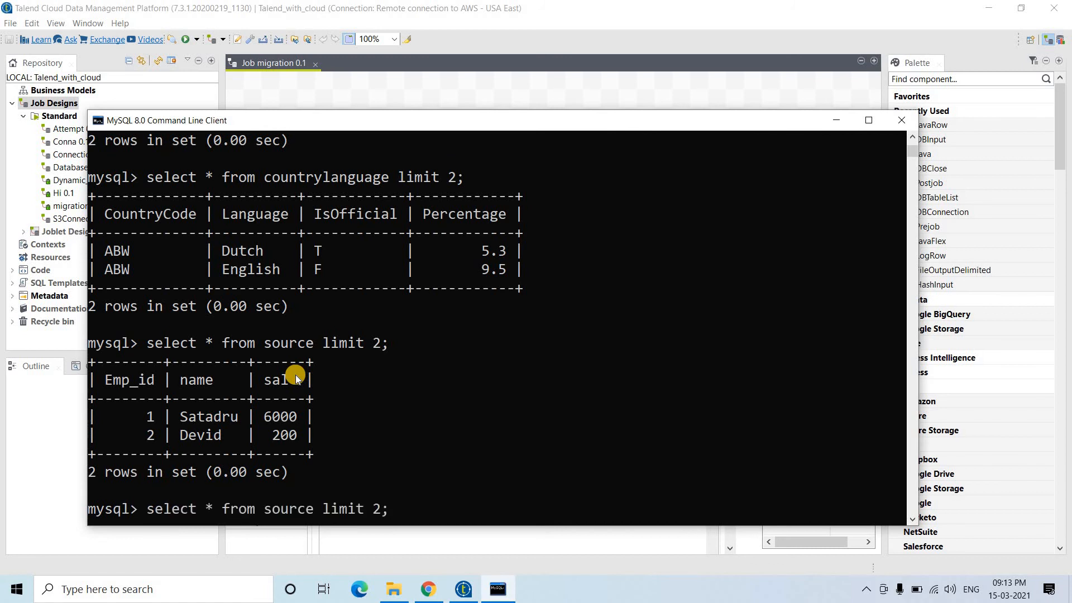
pyautogui.press('Left')
pyautogui.press('Left')
pyautogui.press('Left')
pyautogui.press('Left')
pyautogui.press('Left')
pyautogui.press('Left')
pyautogui.press('Left')
pyautogui.press('Left')
pyautogui.press('Left')
pyautogui.press('BackSpace')
pyautogui.press('BackSpace')
pyautogui.press('BackSpace')
pyautogui.press('BackSpace')
pyautogui.press('BackSpace')
pyautogui.press('BackSpace')
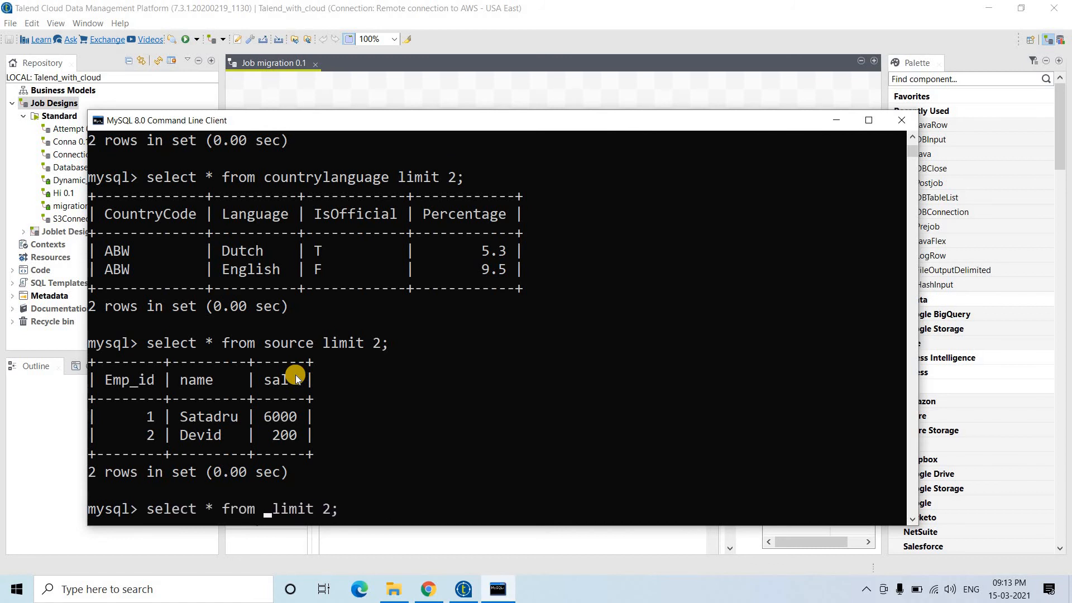
pyautogui.write('tage')
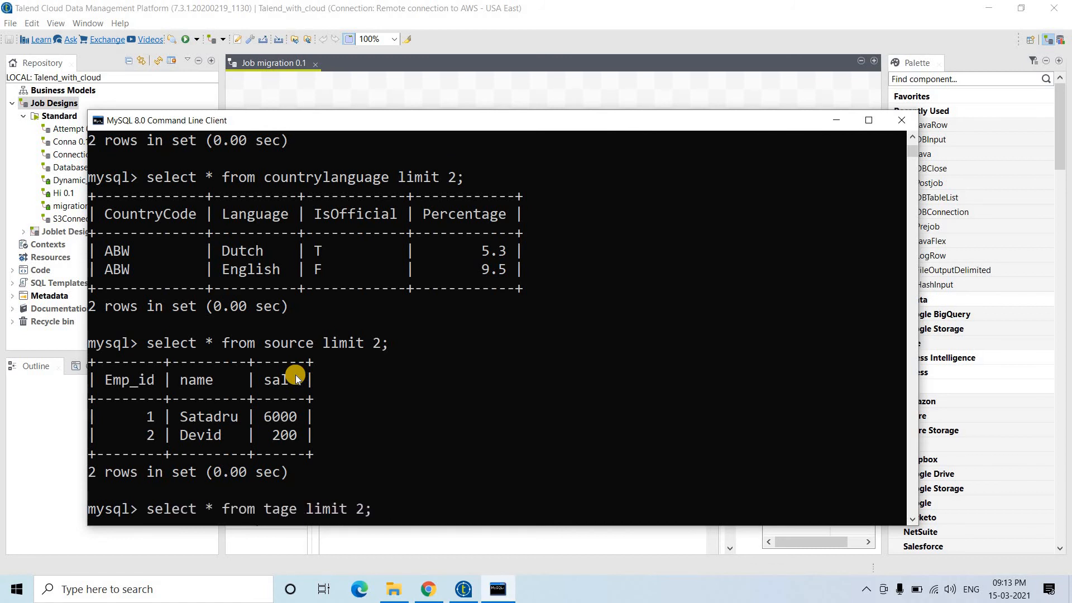
pyautogui.press('BackSpace')
pyautogui.press('BackSpace')
pyautogui.write('rget')
pyautogui.press('Return')
# - Highlight the target table's 'Empty set' result, then minimize the MySQL console
pyautogui.moveTo(269, 470); pyautogui.dragTo(95, 472)
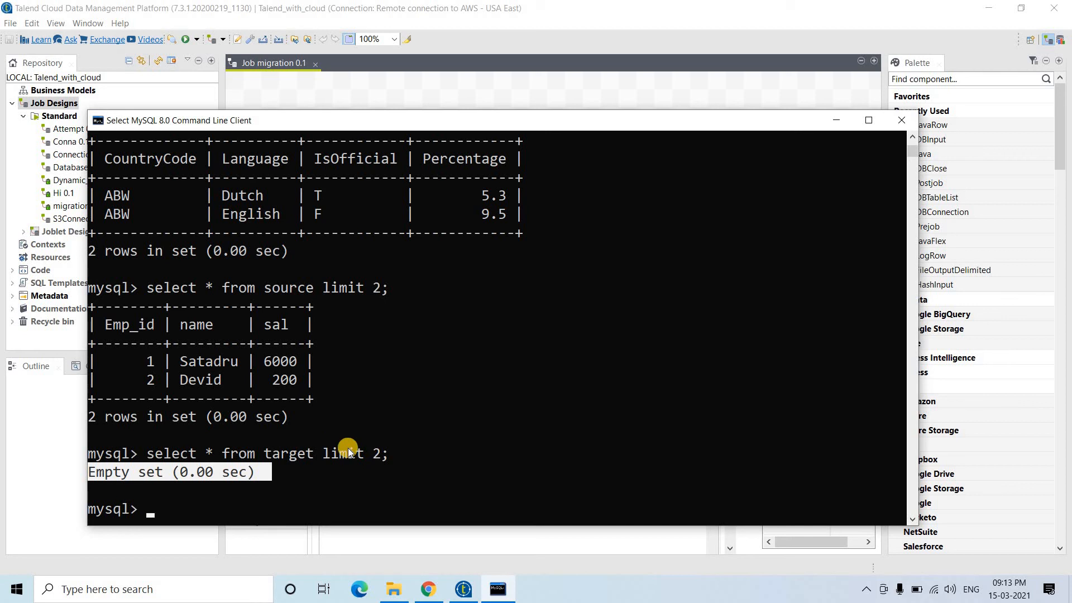
pyautogui.click(645, 341)
pyautogui.click(832, 120)
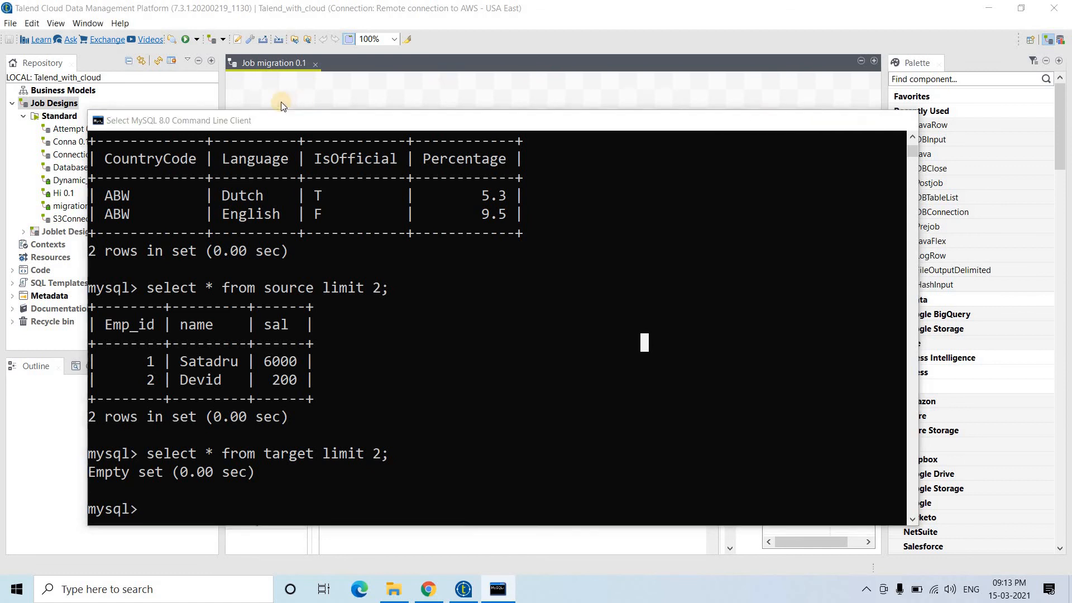
# - Add tPrejob, a MySQL tDBConnection and tS3Connection to the job canvas
pyautogui.click(276, 100)
pyautogui.write('t')
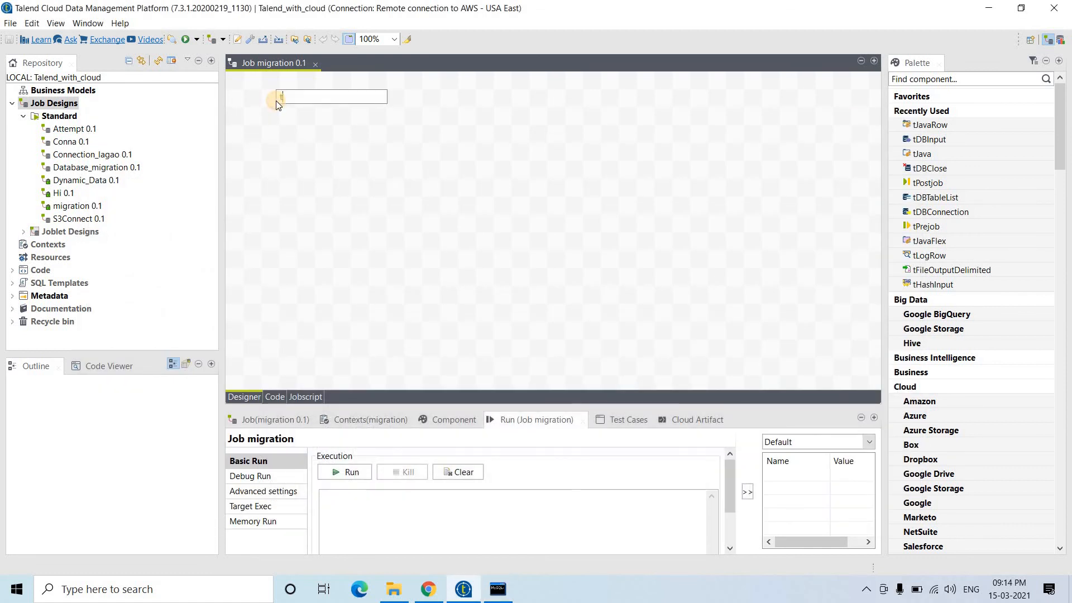
pyautogui.write('Prejob')
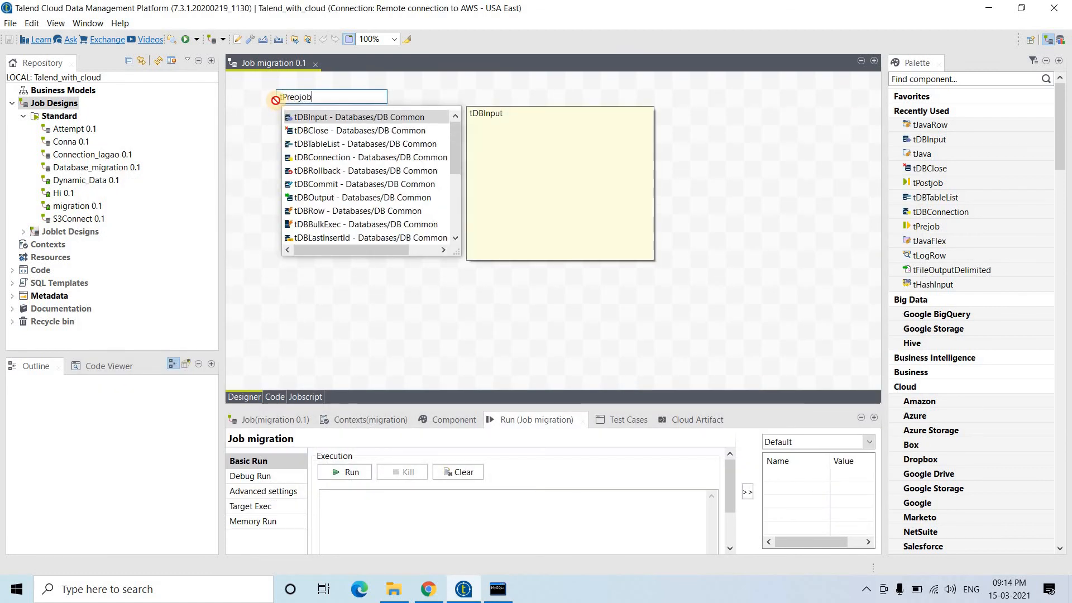
pyautogui.press('Return')
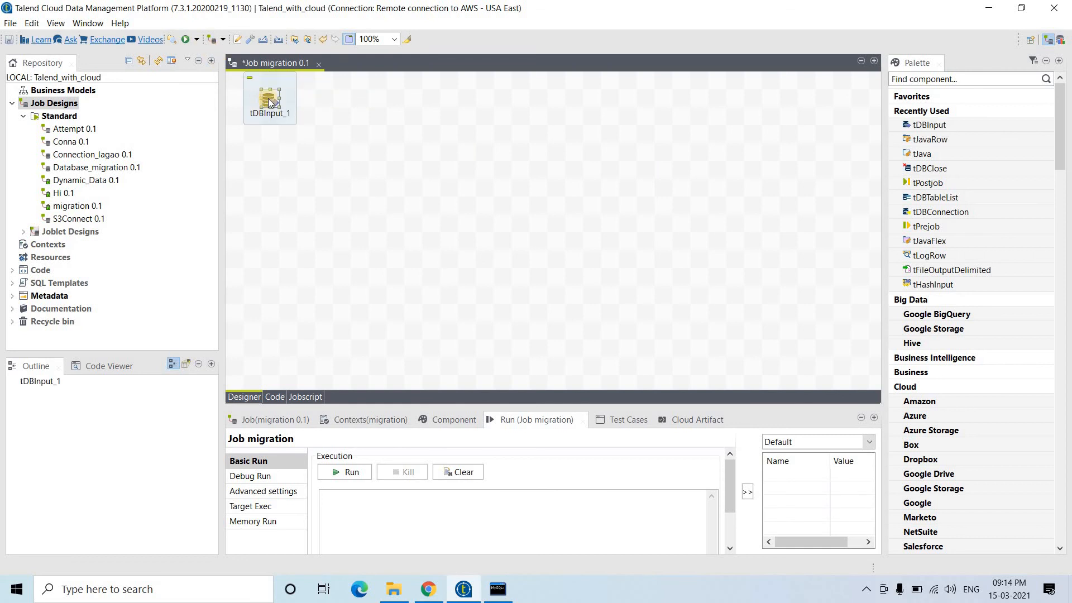
pyautogui.press('Delete')
pyautogui.click(268, 99)
pyautogui.write('tPre')
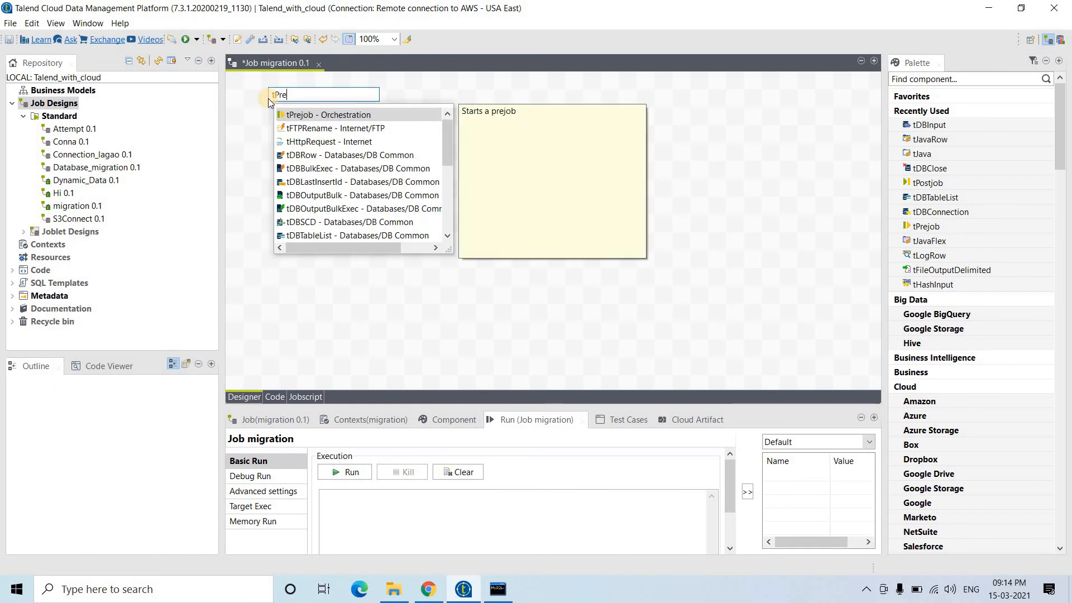
pyautogui.press('Return')
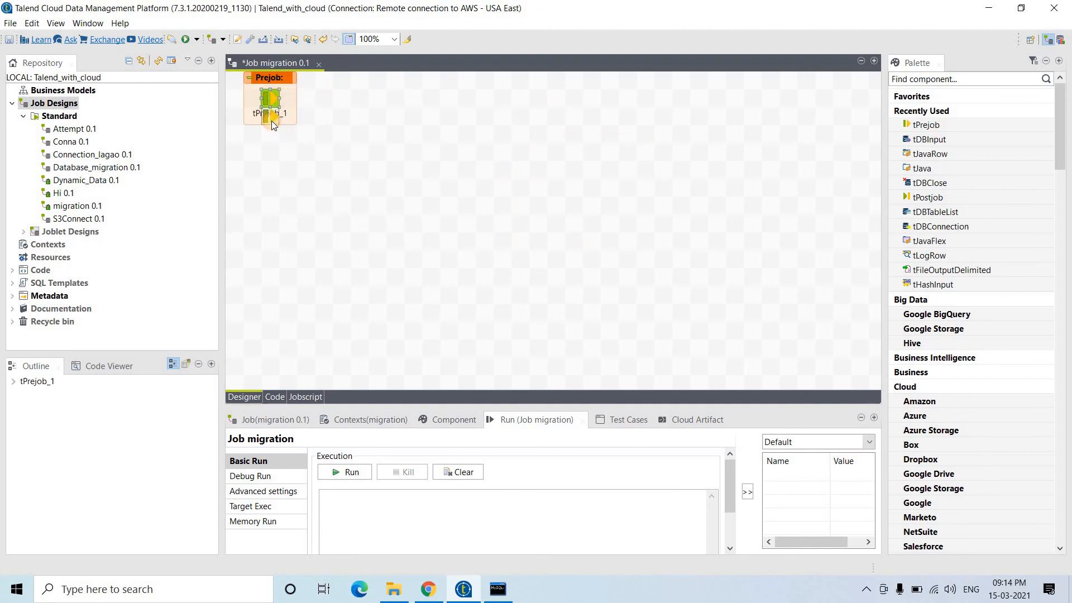
pyautogui.click(360, 121)
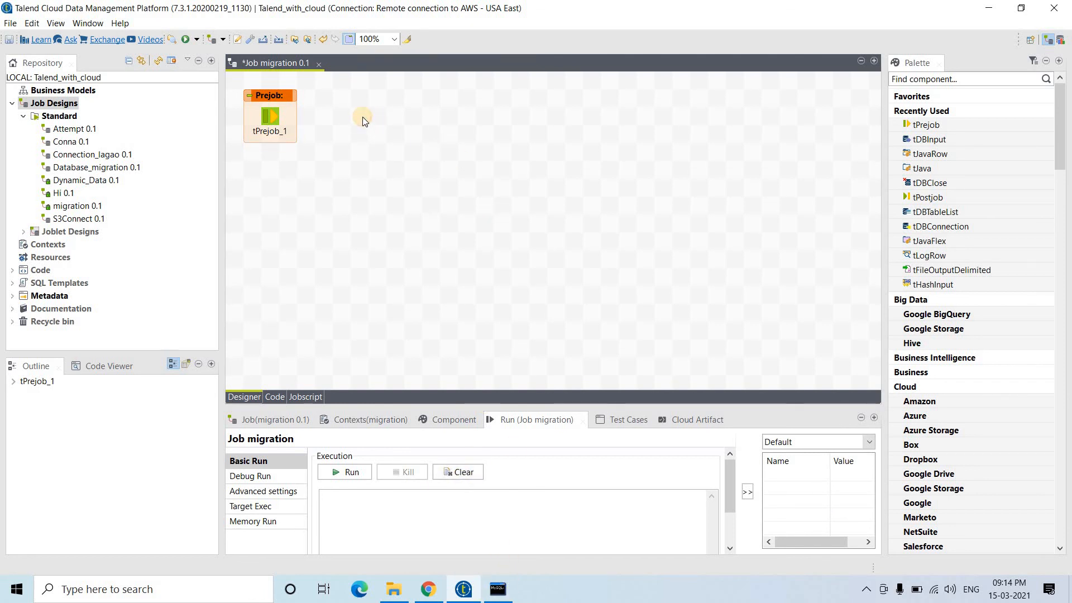
pyautogui.write('tMy')
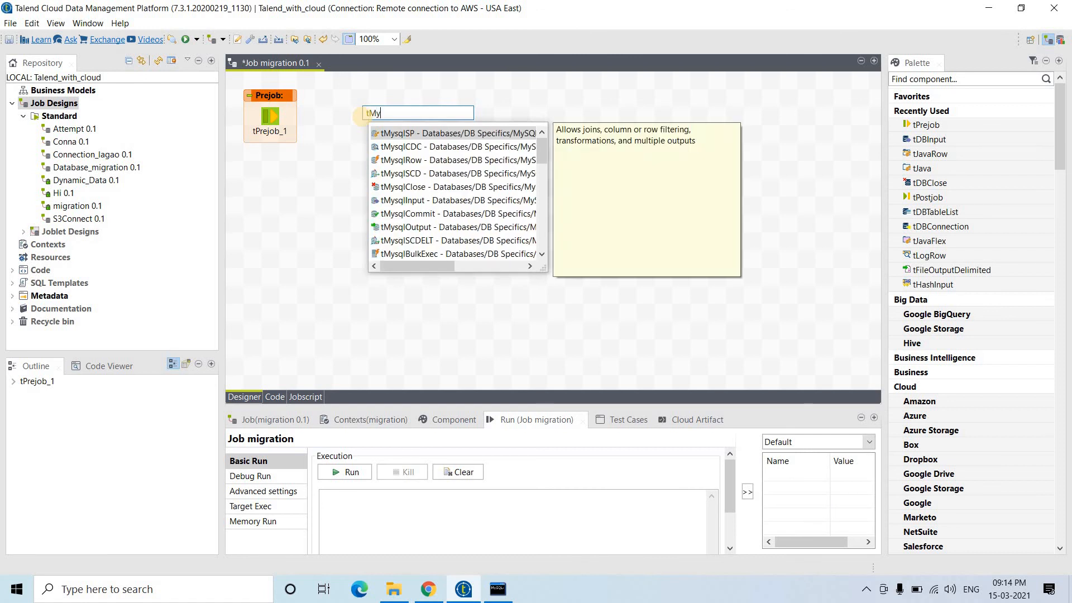
pyautogui.write('SQLConne')
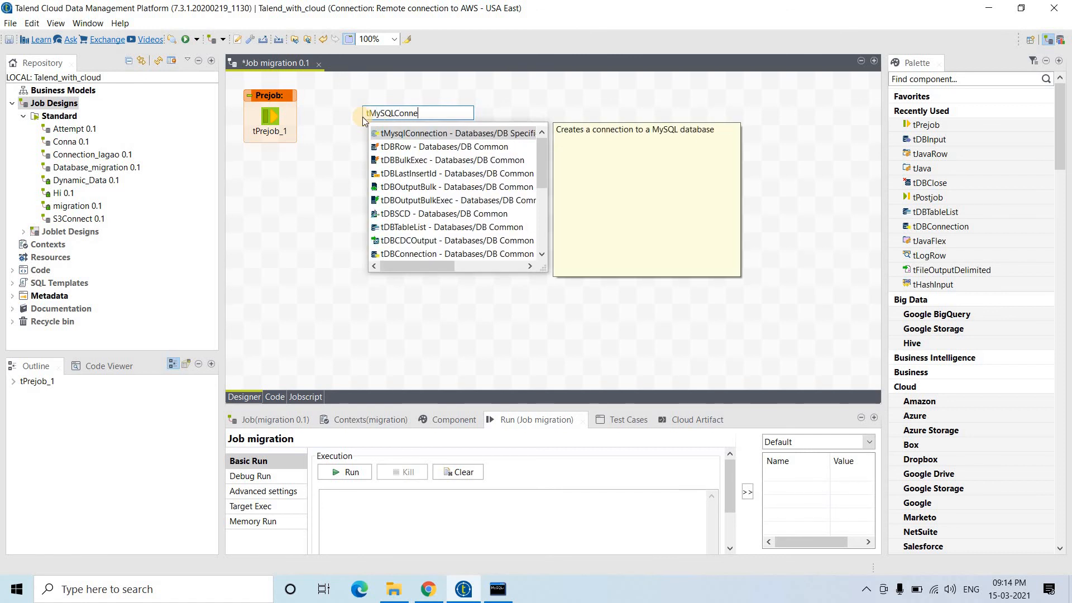
pyautogui.press('Return')
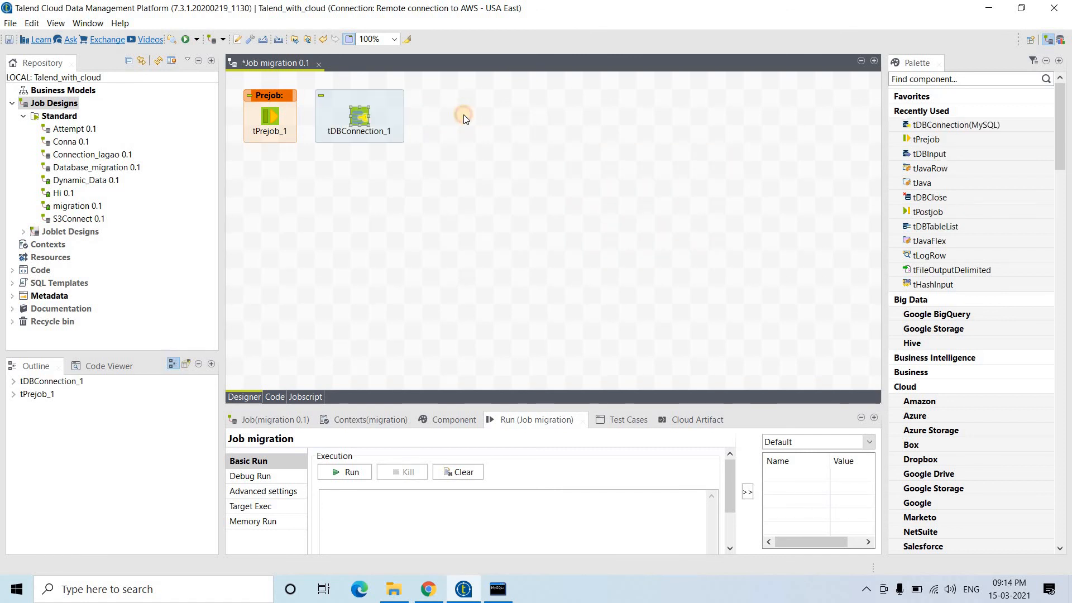
pyautogui.write('t')
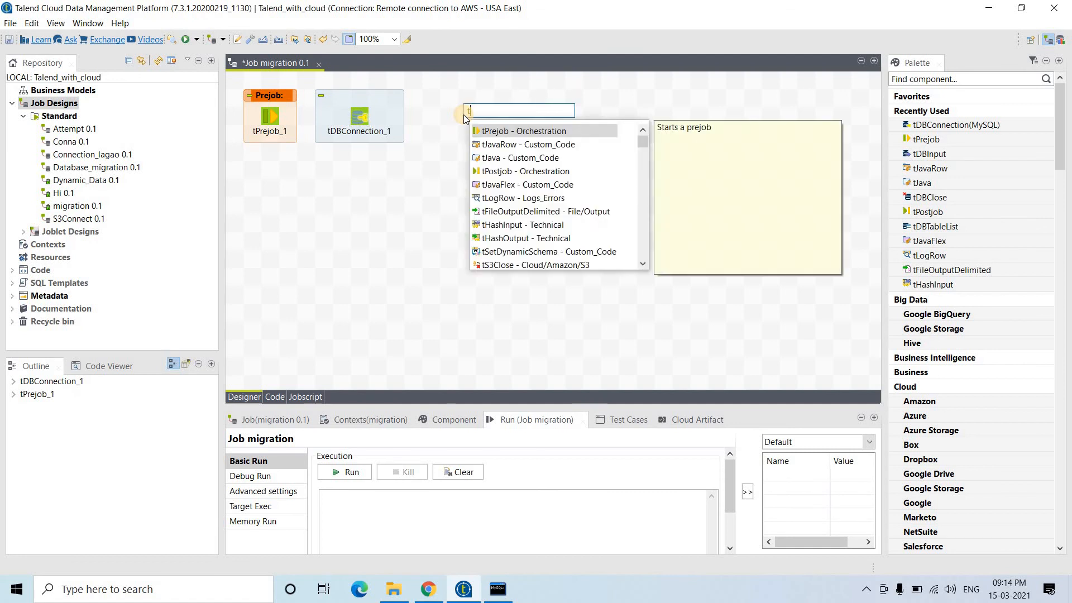
pyautogui.write('S')
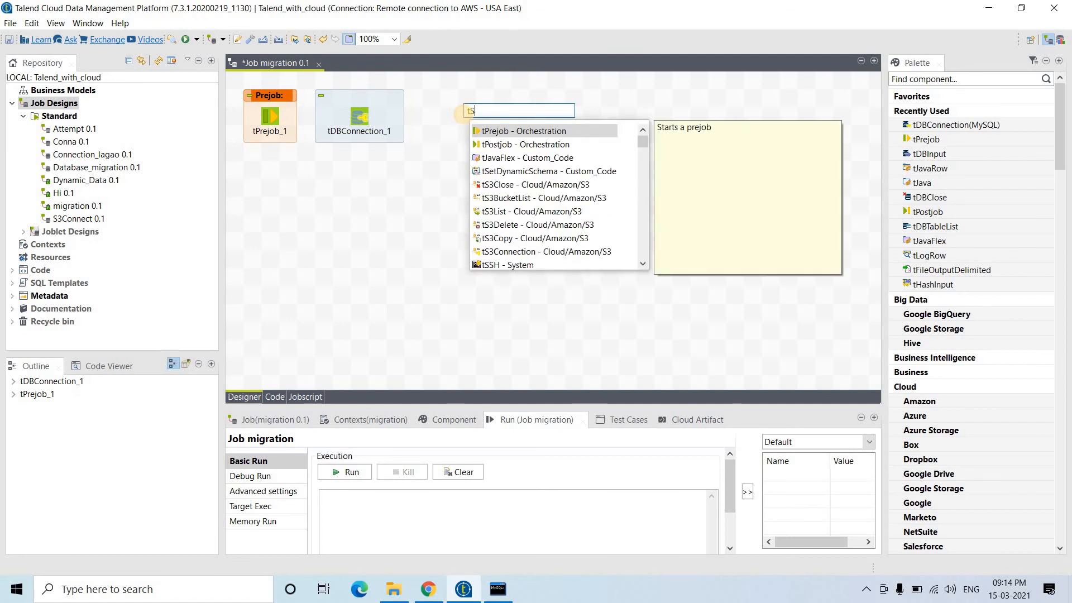
pyautogui.write('3Connec')
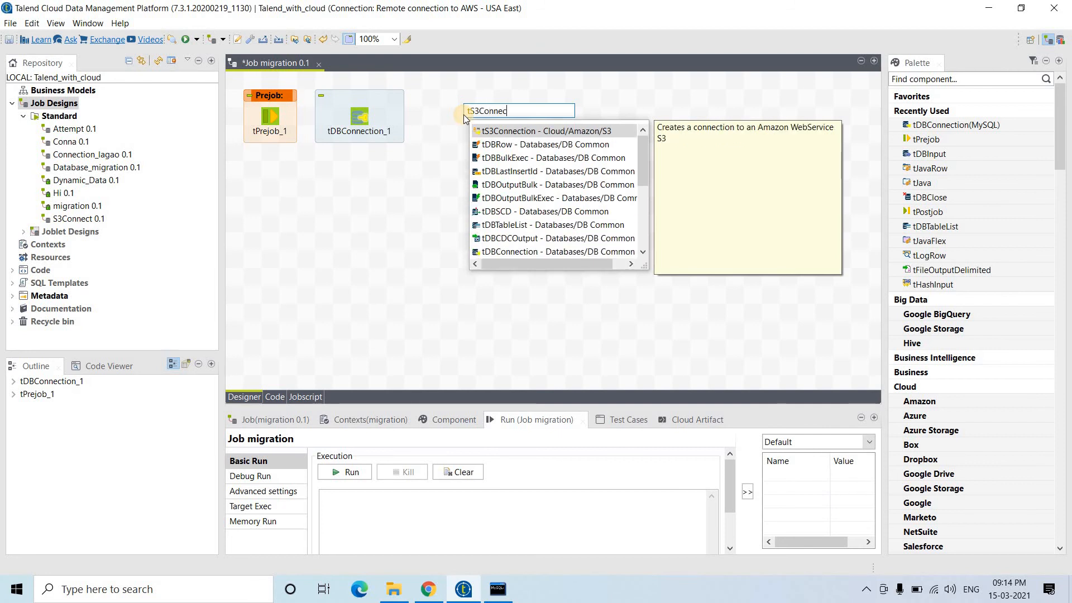
pyautogui.press('Return')
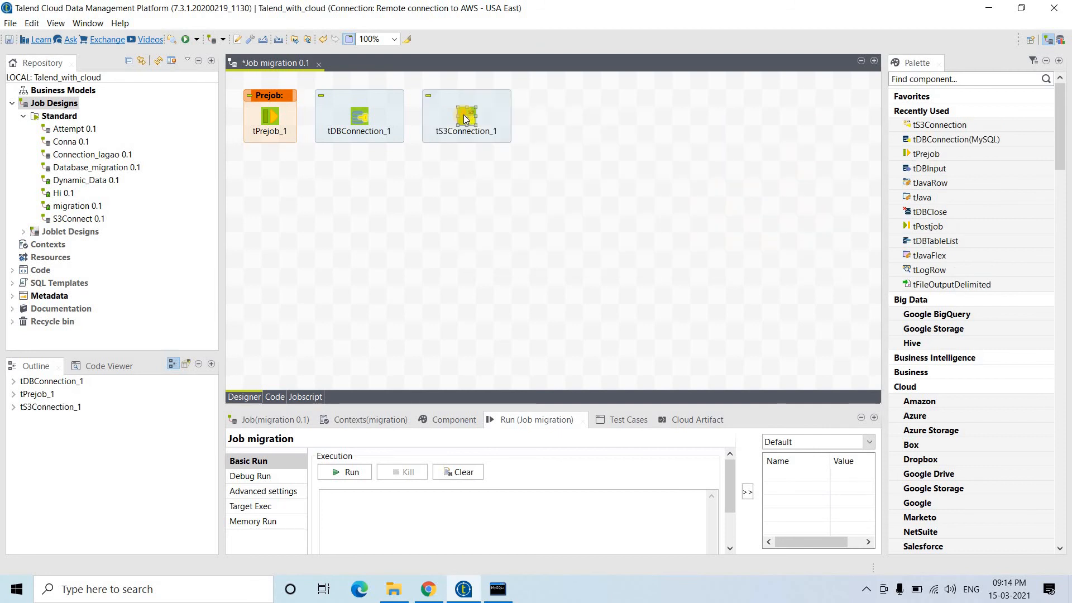
# - Link tPrejob_1 to tDBConnection_1 with OnComponentOk, then tDBConnection_1 to tS3Connection_1 with OnSubjobOk
pyautogui.rightClick(266, 116)
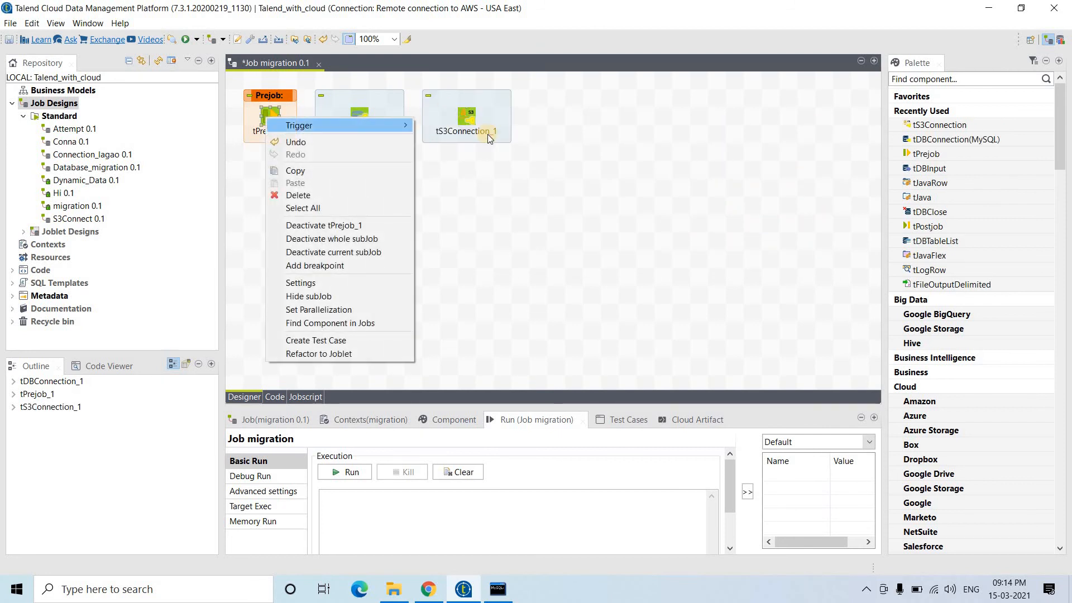
pyautogui.moveTo(385, 125)
pyautogui.click(453, 126)
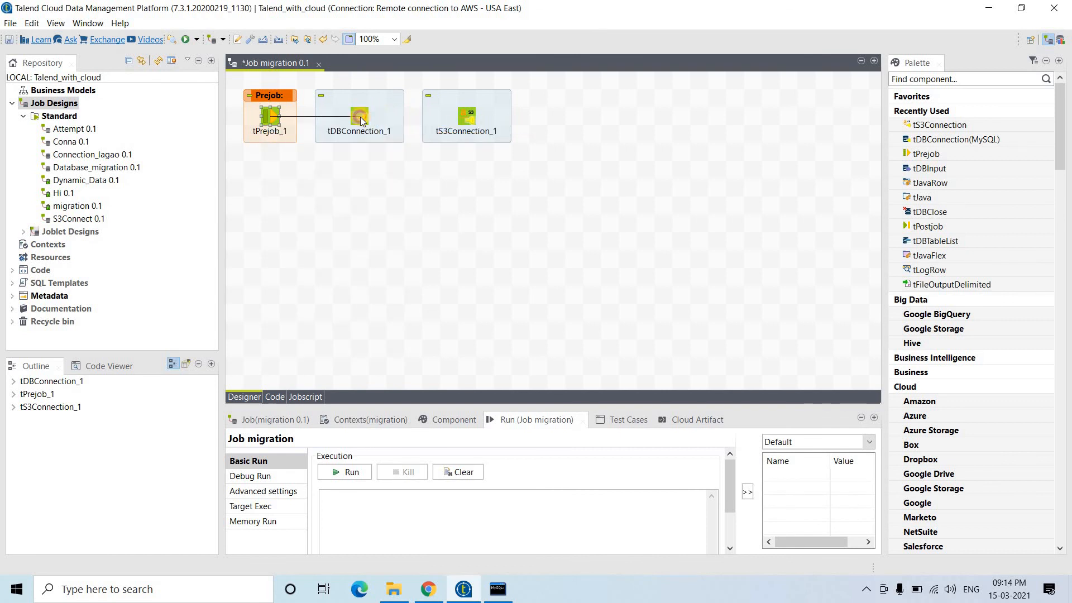
pyautogui.click(359, 117)
pyautogui.rightClick(362, 118)
pyautogui.moveTo(490, 125)
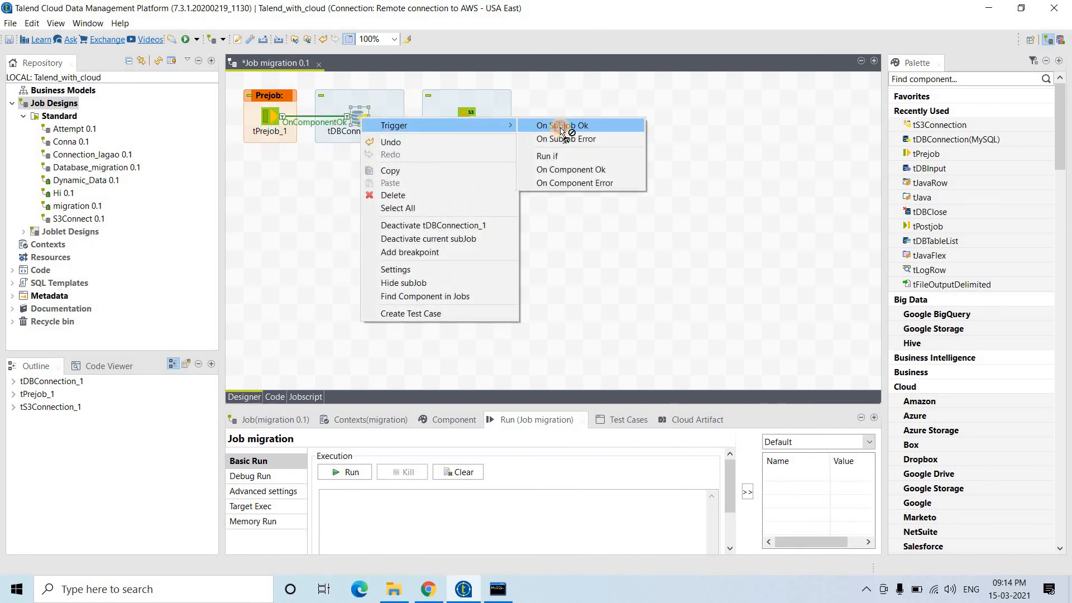
pyautogui.click(564, 125)
pyautogui.click(468, 120)
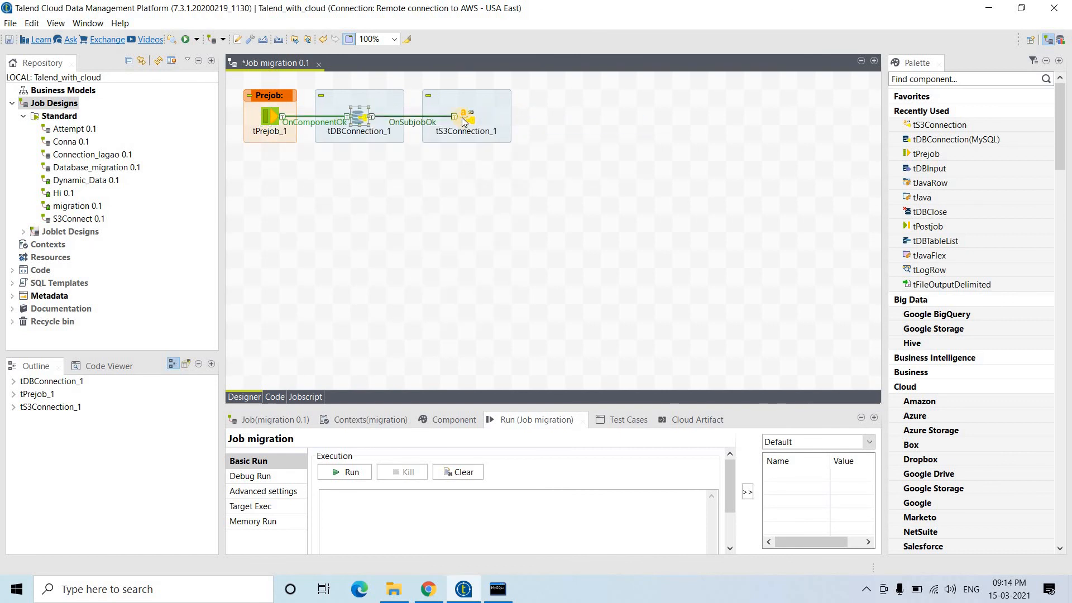
# - Point tDBConnection_1 at host 127.0.0.1, database world, user root
pyautogui.doubleClick(359, 118)
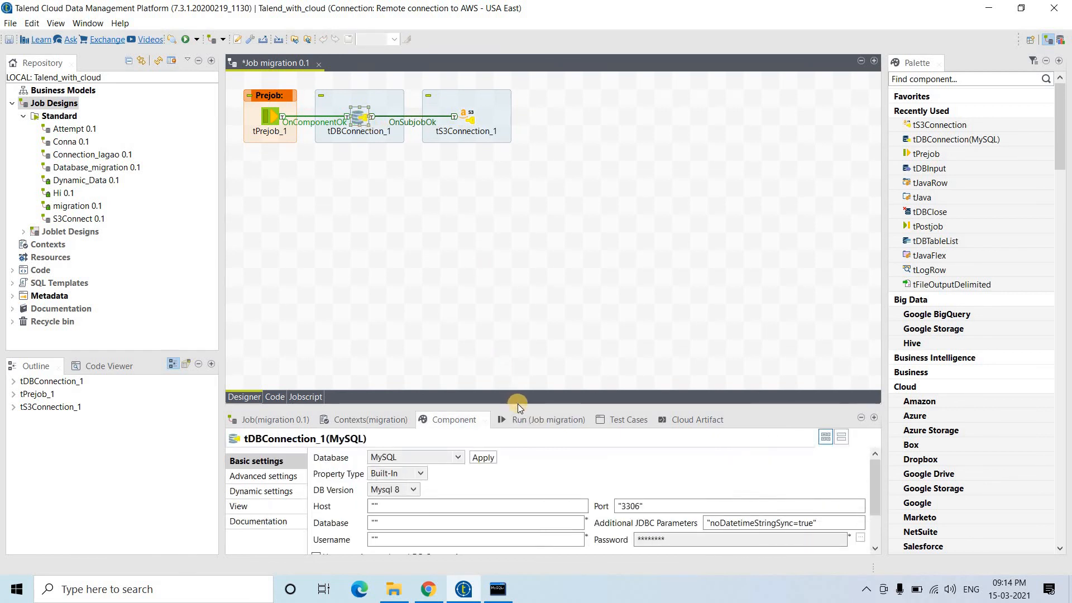
pyautogui.moveTo(518, 405); pyautogui.dragTo(539, 237)
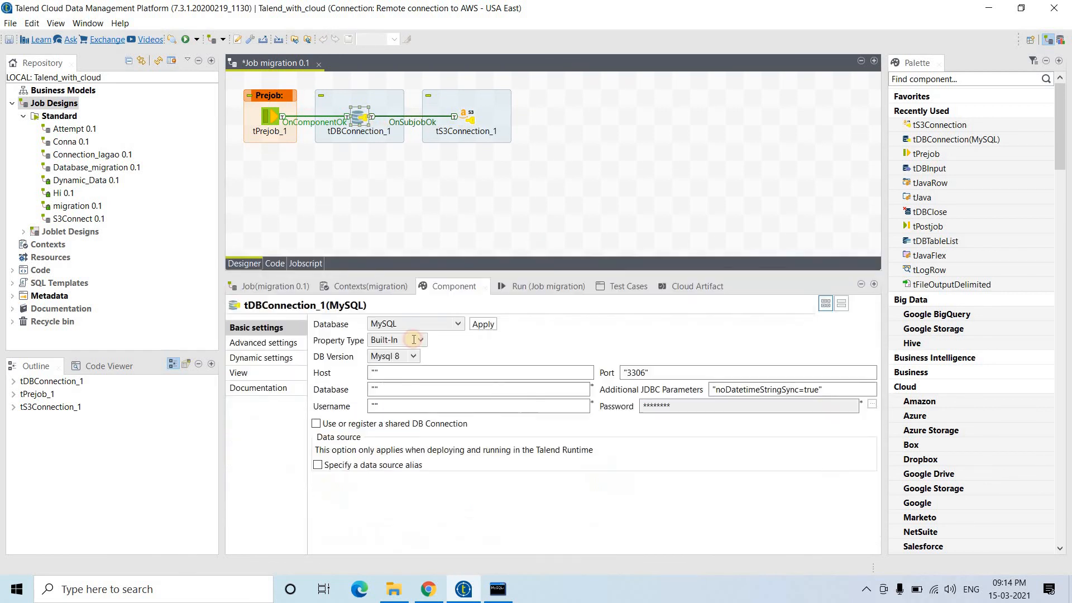
pyautogui.click(376, 342)
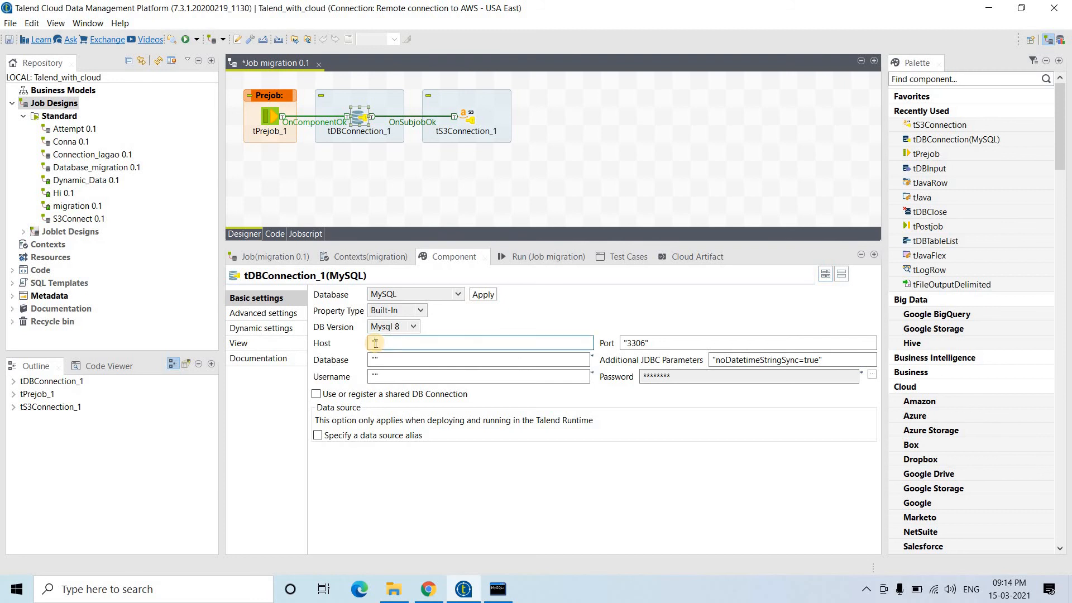
pyautogui.write('127.0.0.1')
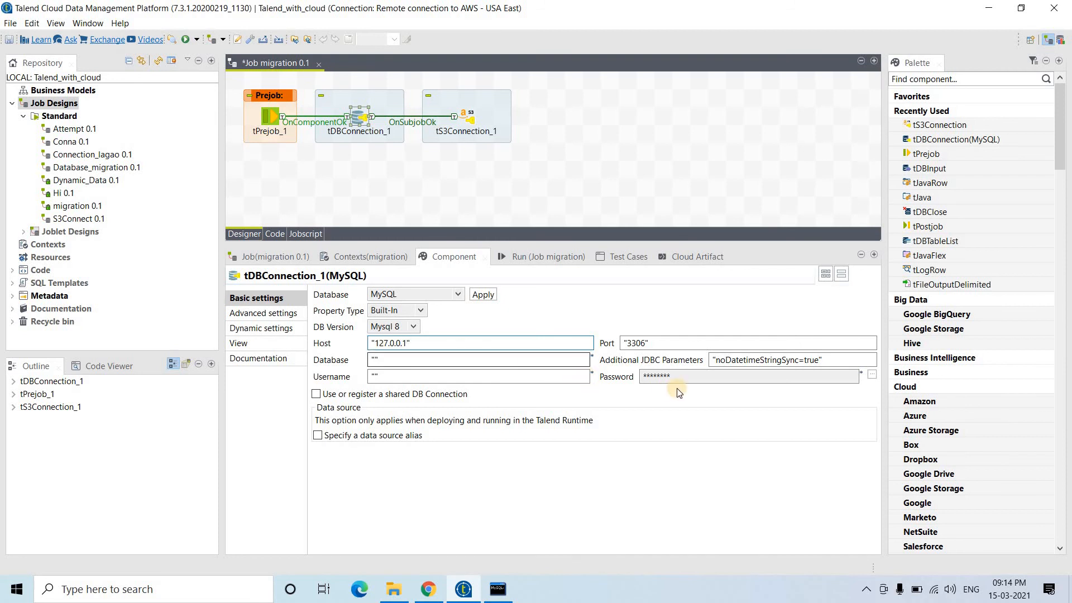
pyautogui.click(377, 362)
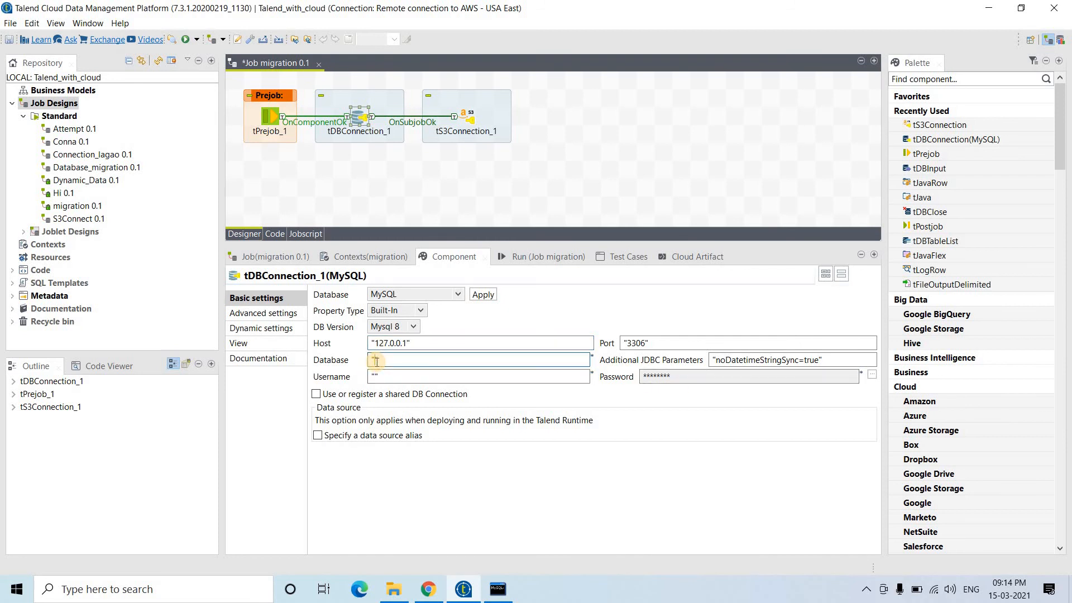
pyautogui.write('world')
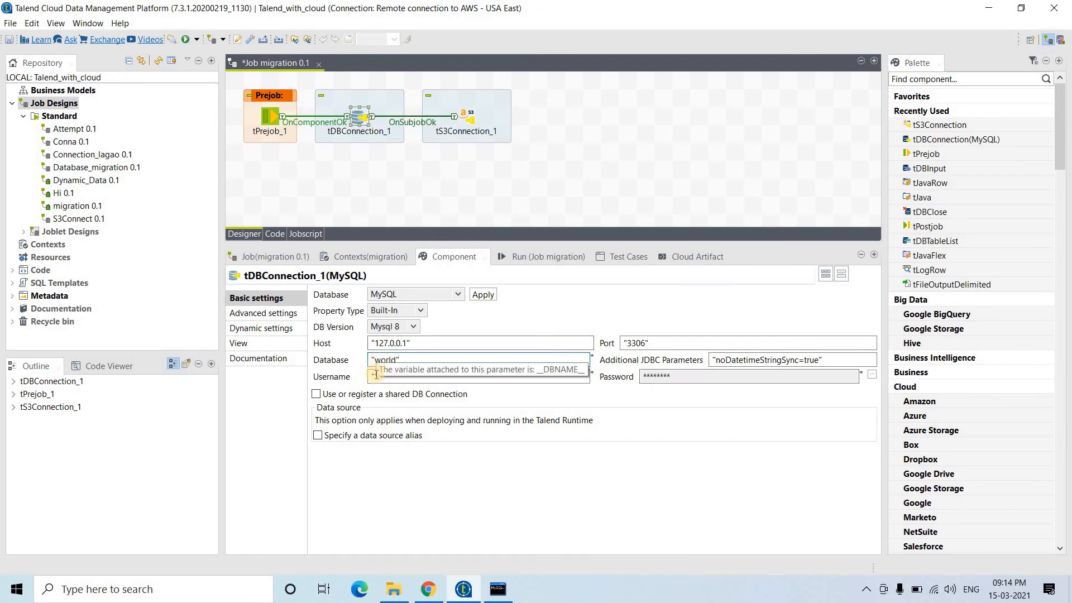
pyautogui.click(376, 378)
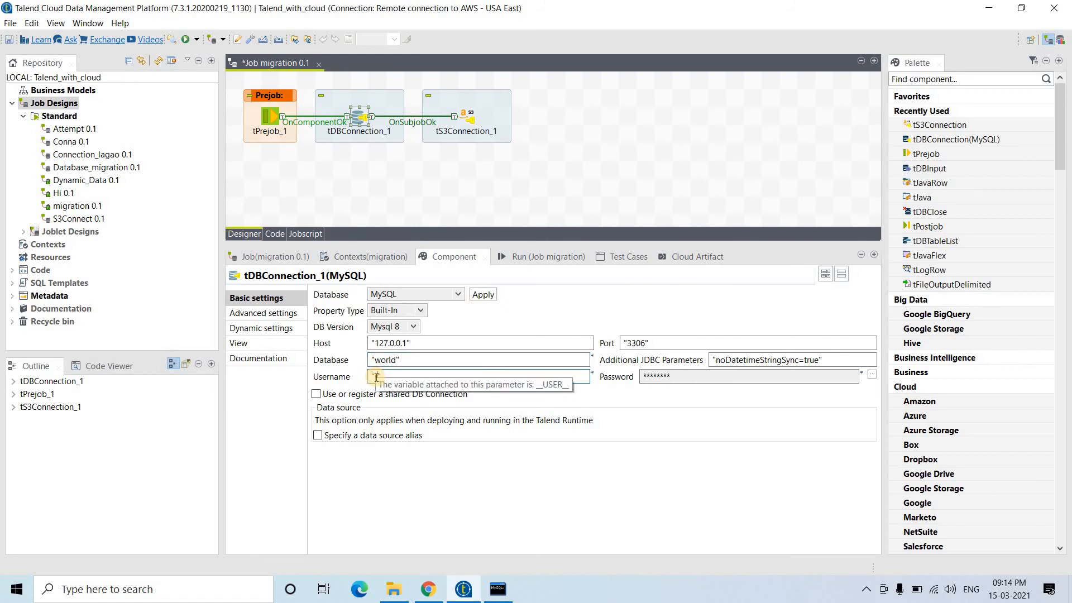
# - Set the MySQL connection password, then start editing tS3Connection_1's Access Key
pyautogui.click(873, 376)
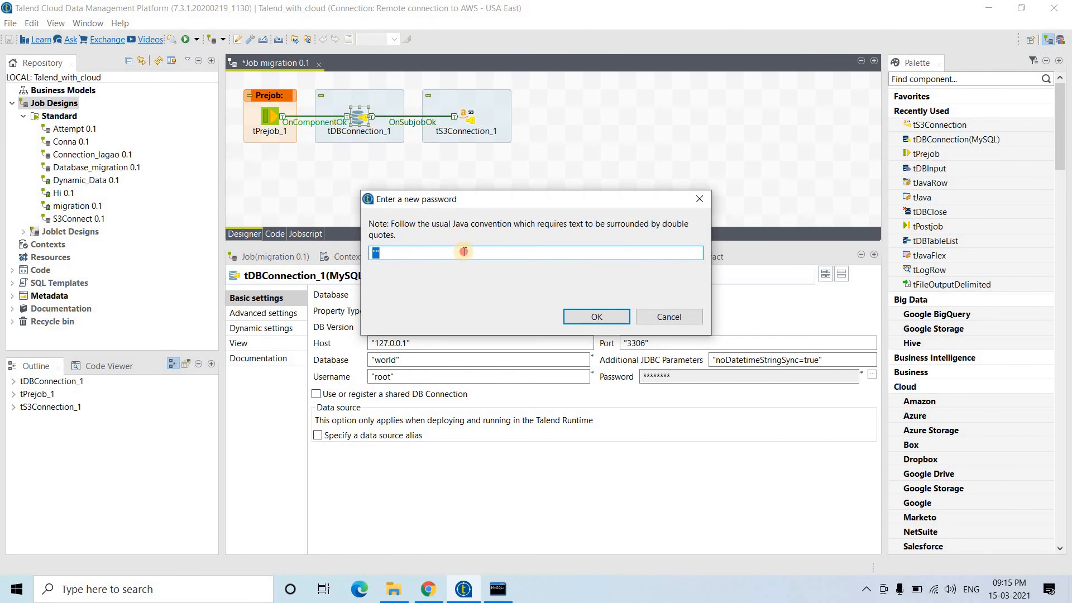
pyautogui.click(465, 252)
pyautogui.press('Return')
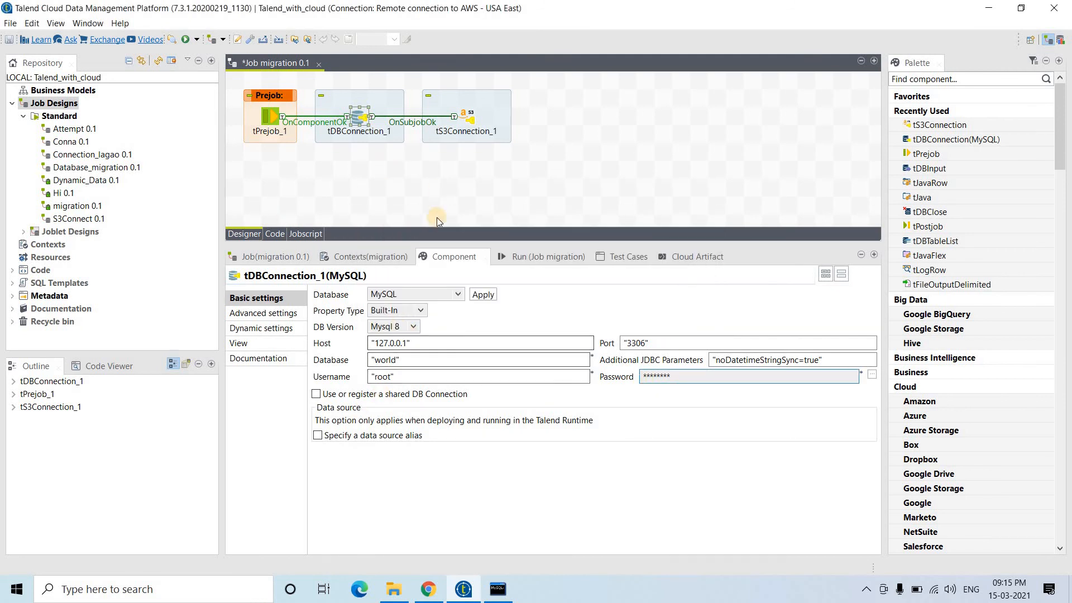
pyautogui.click(468, 118)
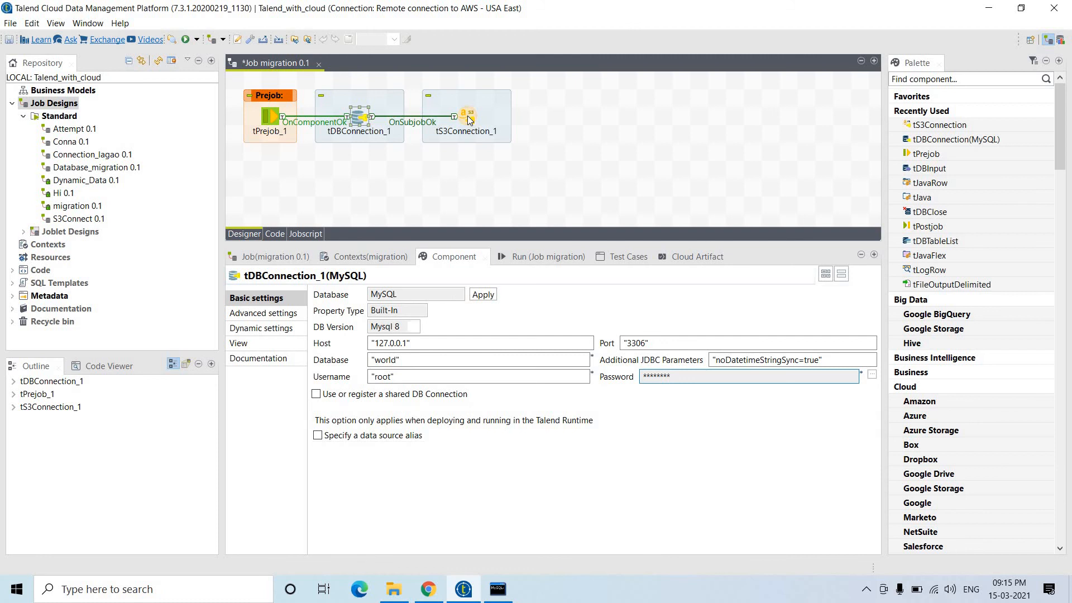
pyautogui.doubleClick(397, 296)
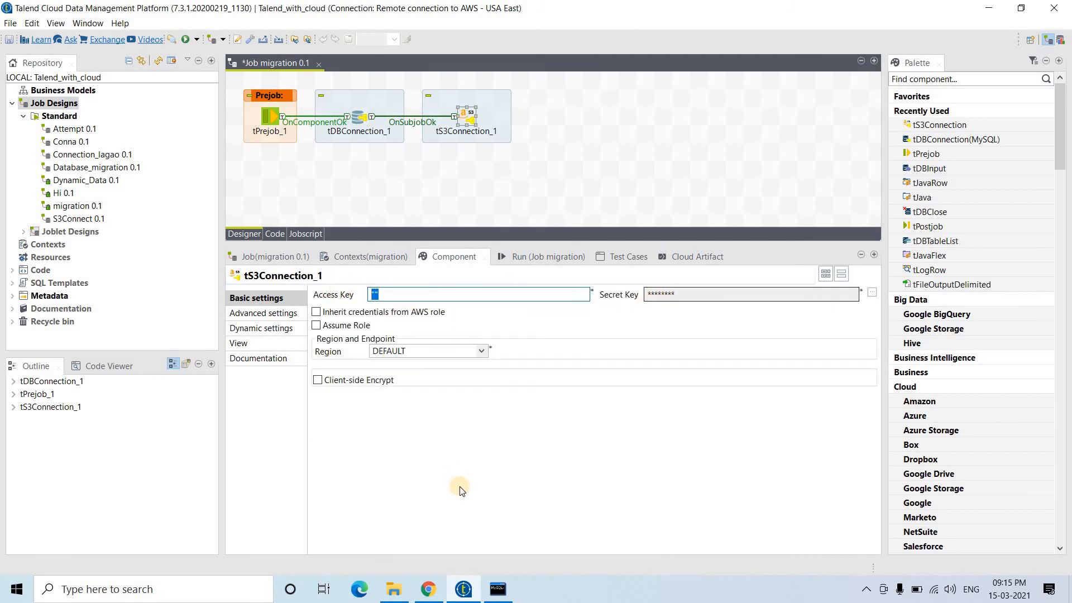
# - Open the downloaded credentials CSV in Excel from the browser, then return to Talend
pyautogui.click(425, 589)
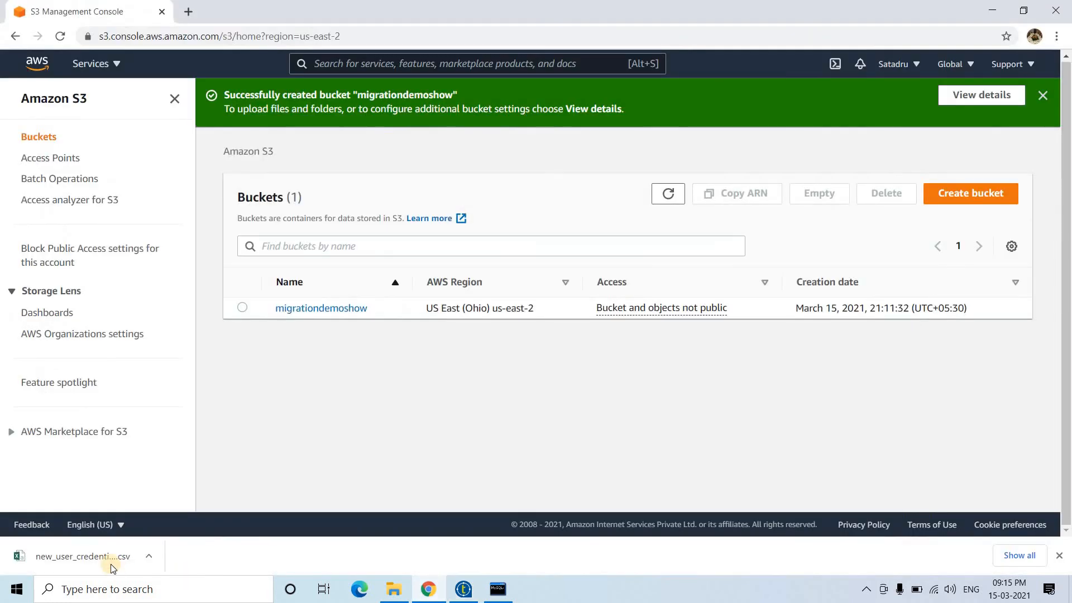
pyautogui.click(110, 564)
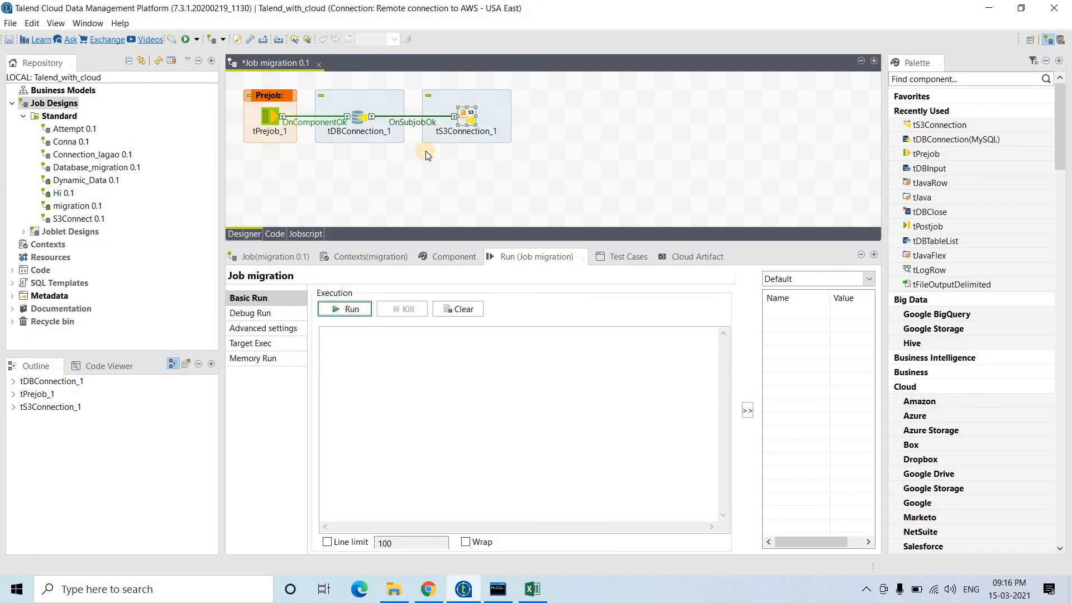
pyautogui.click(426, 150)
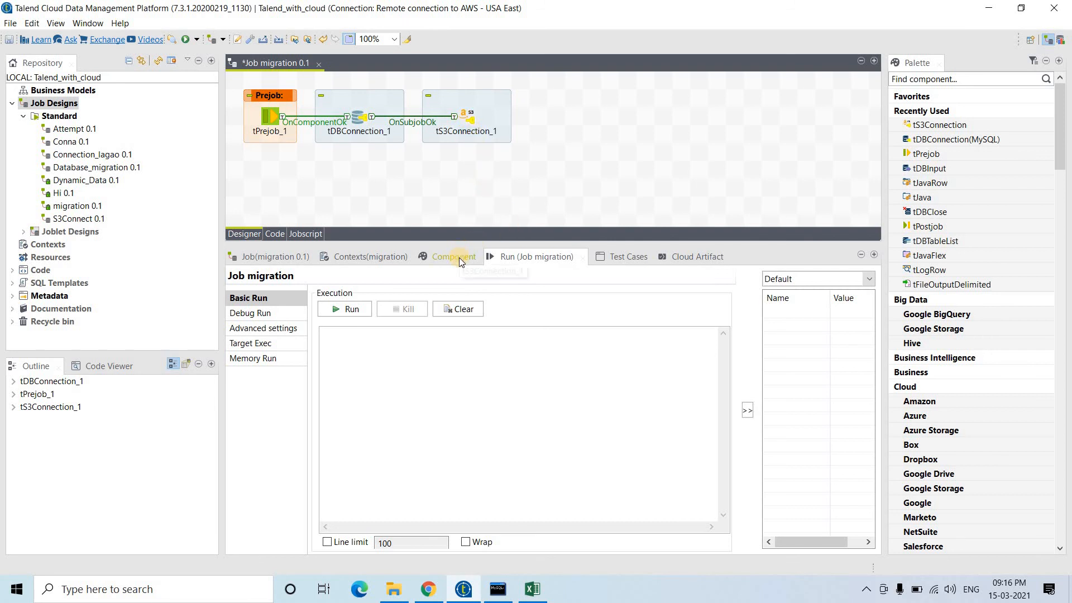
# - Run the migration job through to exit code 0, then enlarge the design area
pyautogui.click(355, 309)
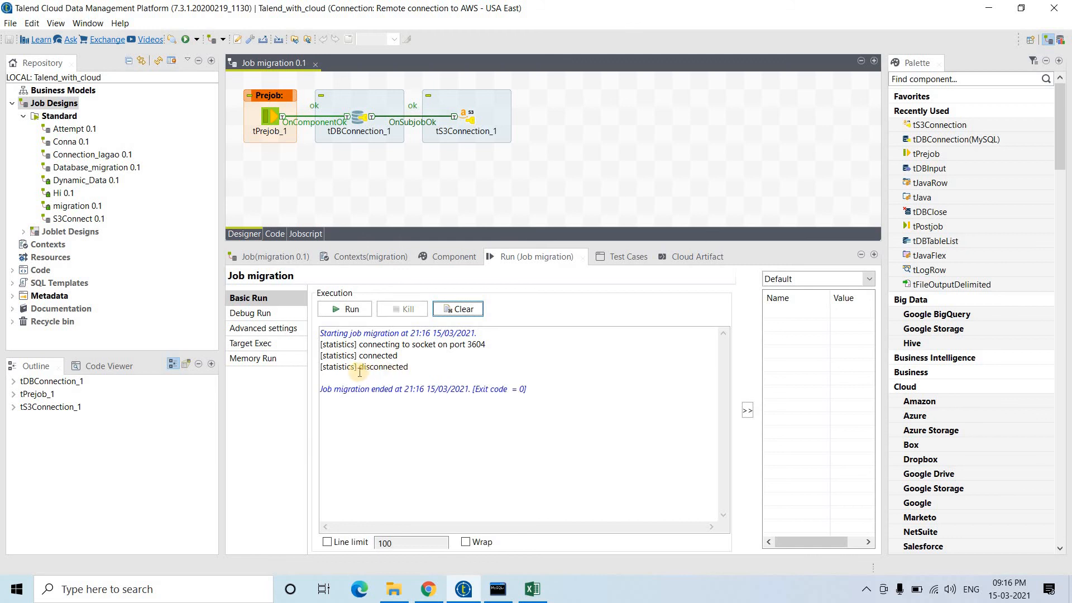
pyautogui.moveTo(358, 367); pyautogui.dragTo(403, 367)
pyautogui.click(528, 258)
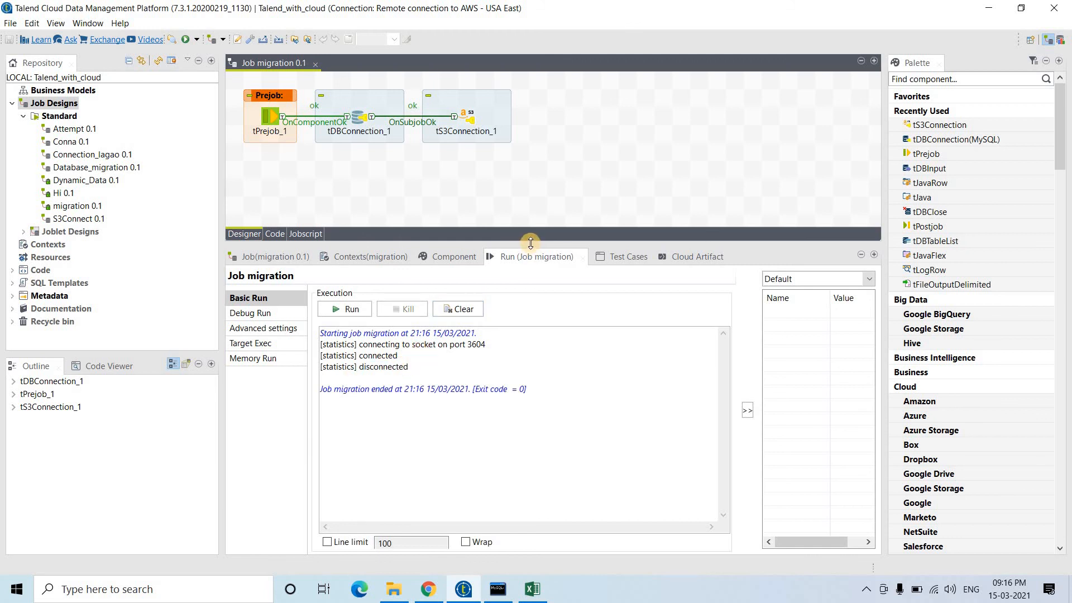
pyautogui.moveTo(530, 243); pyautogui.dragTo(543, 417)
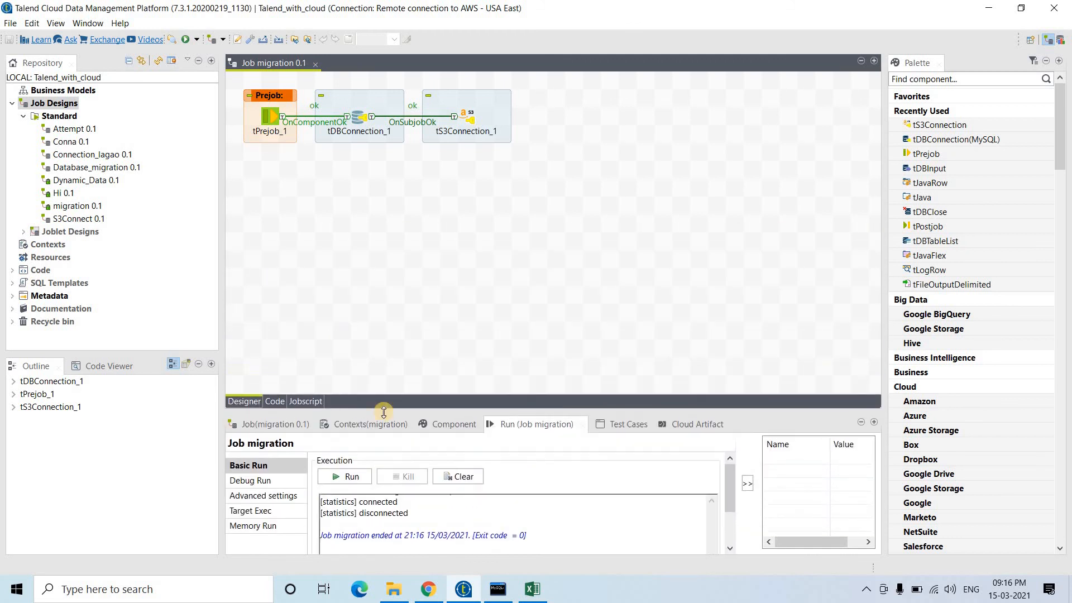
# - Drop tPostjob, tDBClose (via the tMySQLClose search) and tS3Close onto the lower canvas
pyautogui.click(326, 393)
pyautogui.write('tPost')
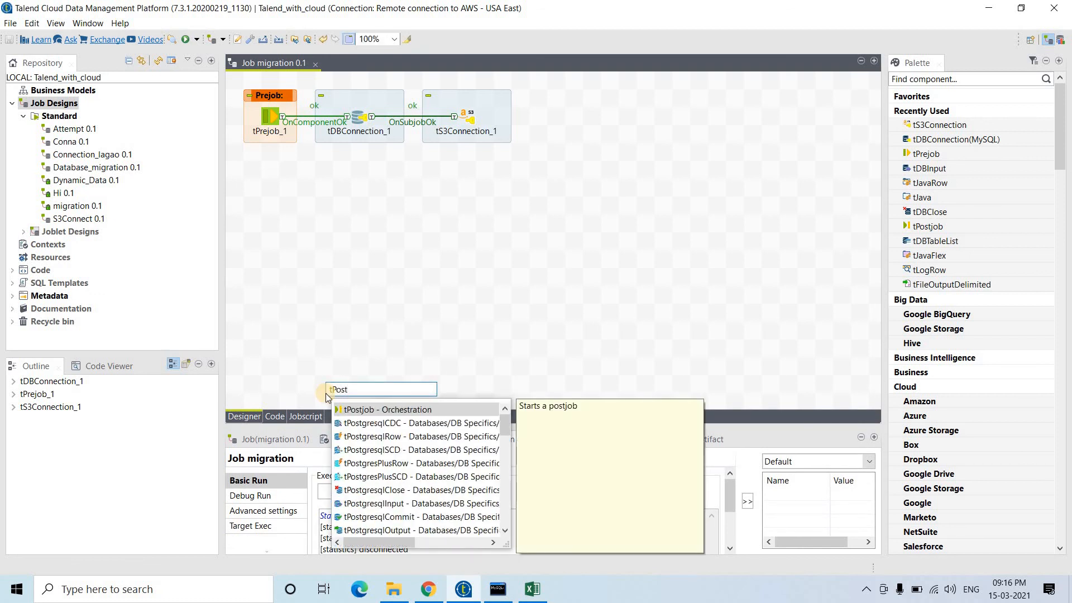
pyautogui.press('Return')
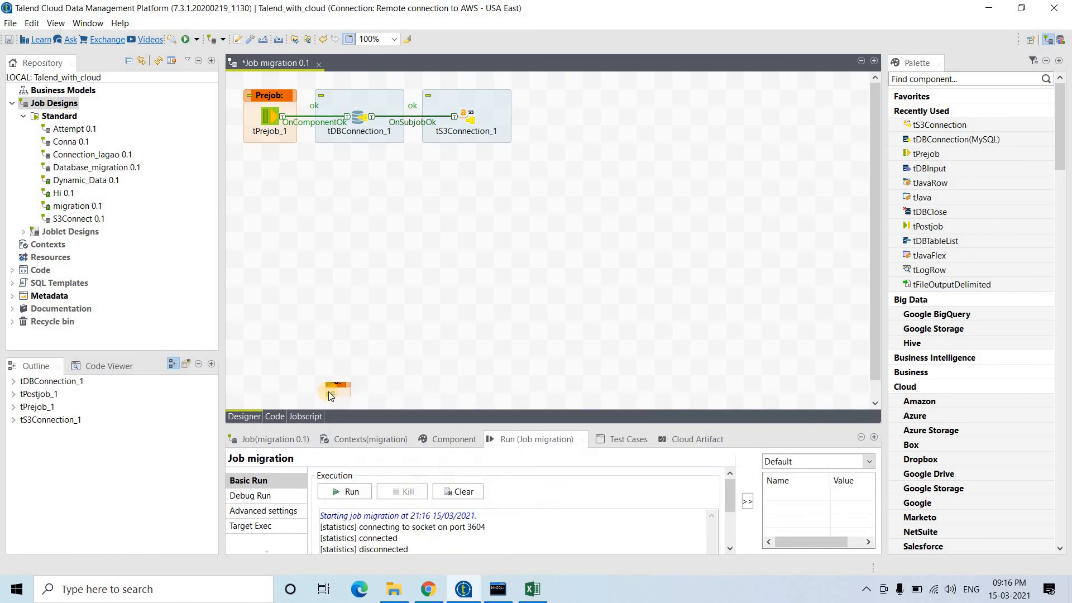
pyautogui.click(318, 335)
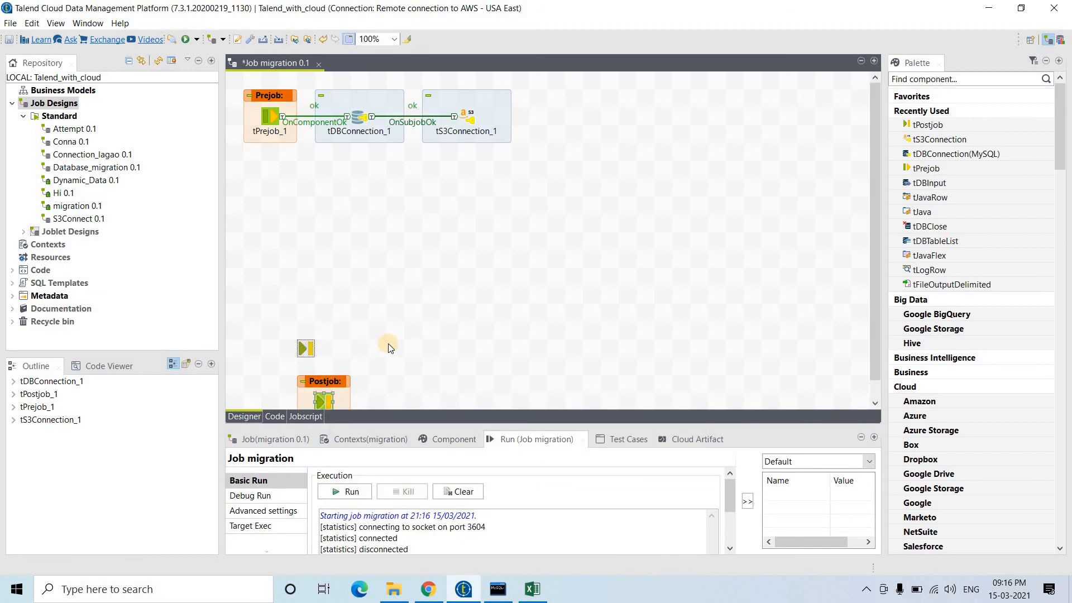
pyautogui.write('T')
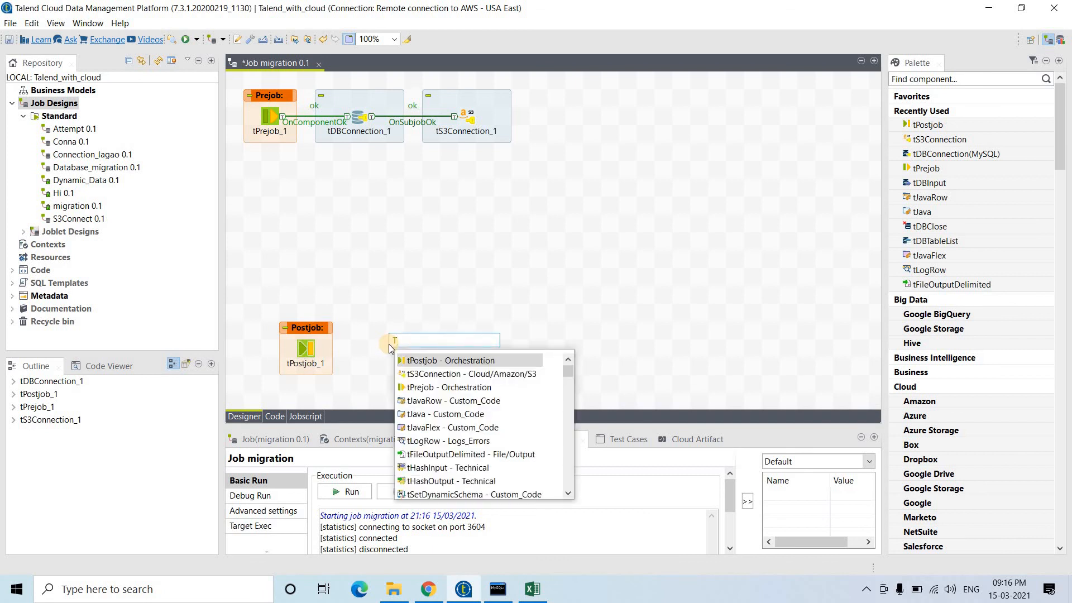
pyautogui.write('M')
pyautogui.press('BackSpace')
pyautogui.press('BackSpace')
pyautogui.write('tM')
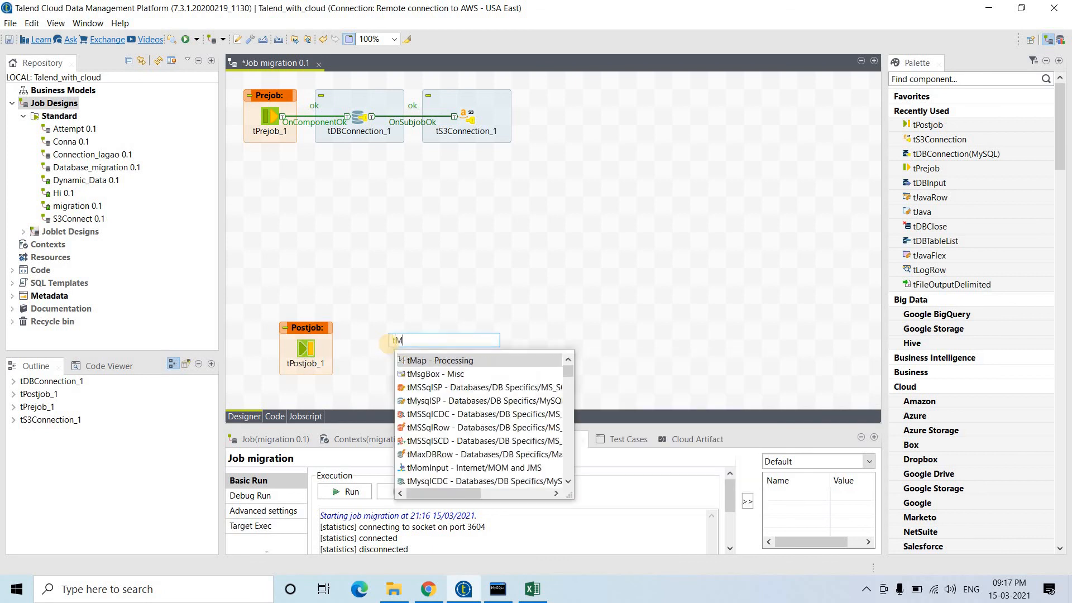
pyautogui.write('ySQLClose')
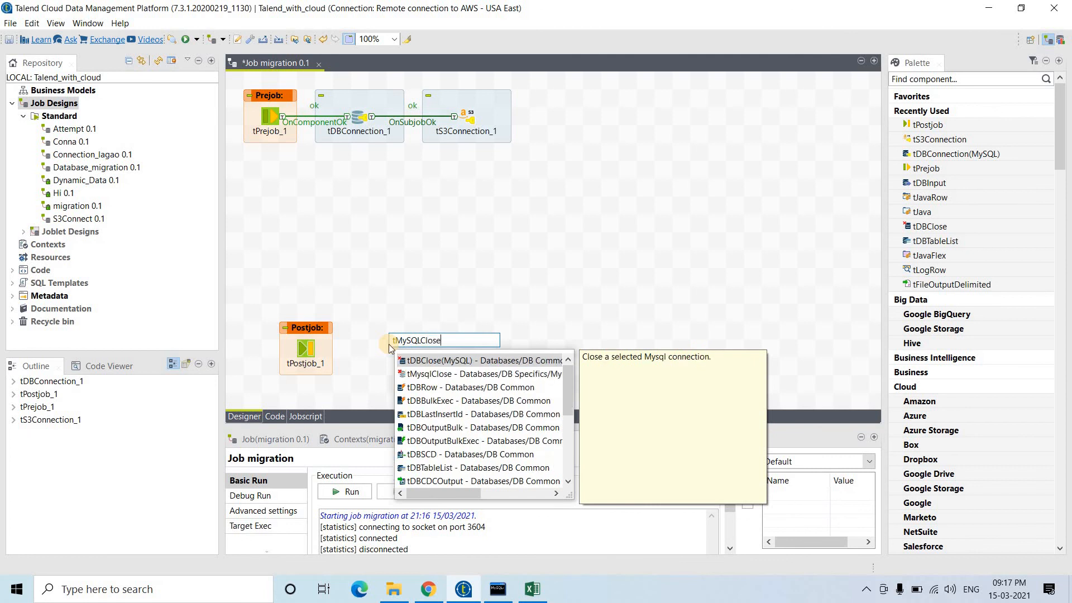
pyautogui.press('Return')
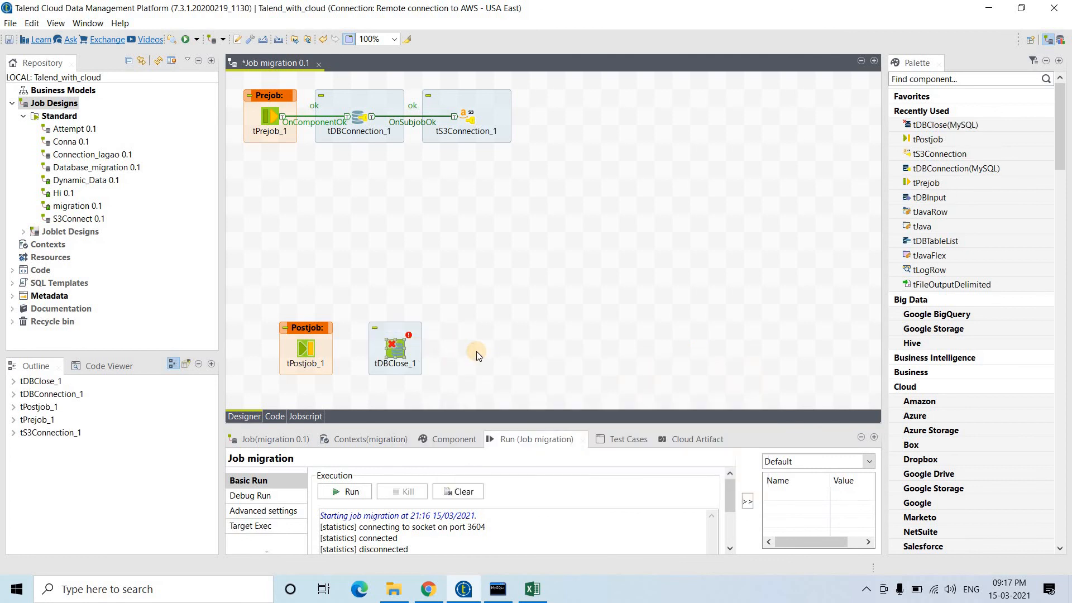
pyautogui.write('t')
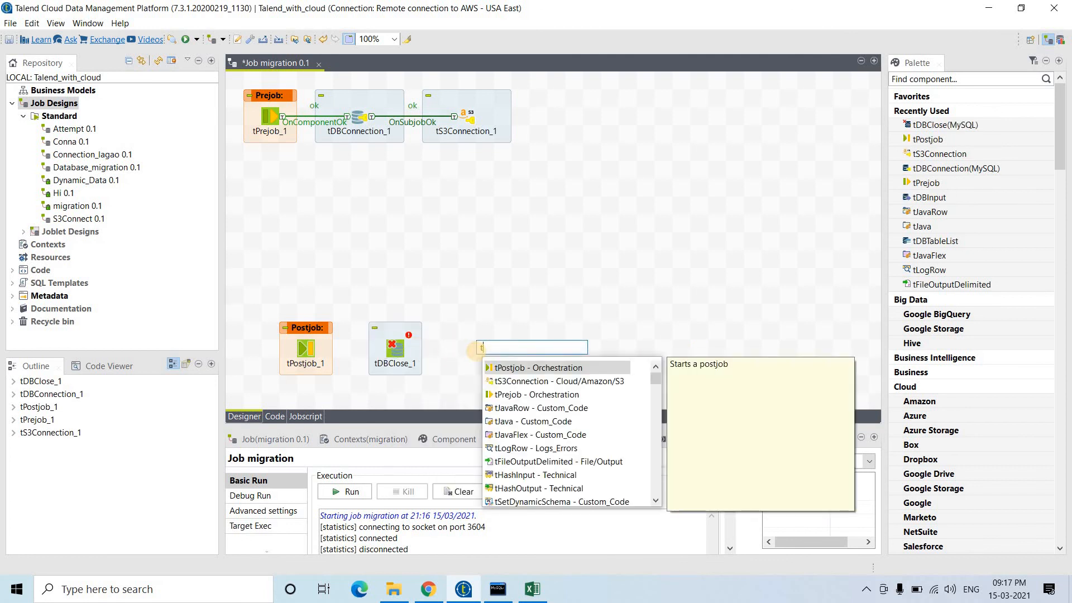
pyautogui.write('S3Close')
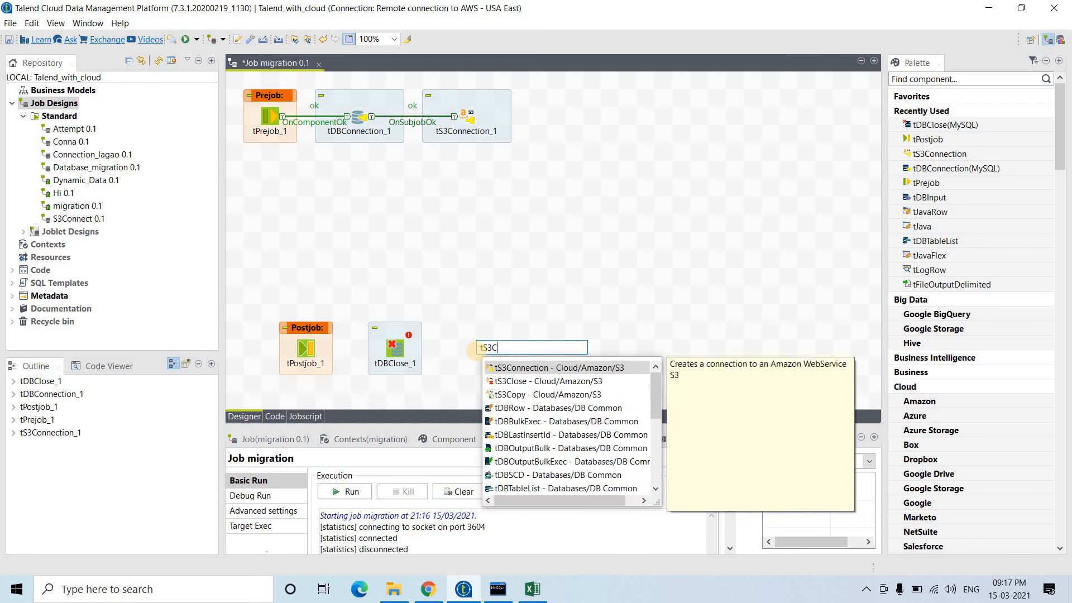
pyautogui.press('Return')
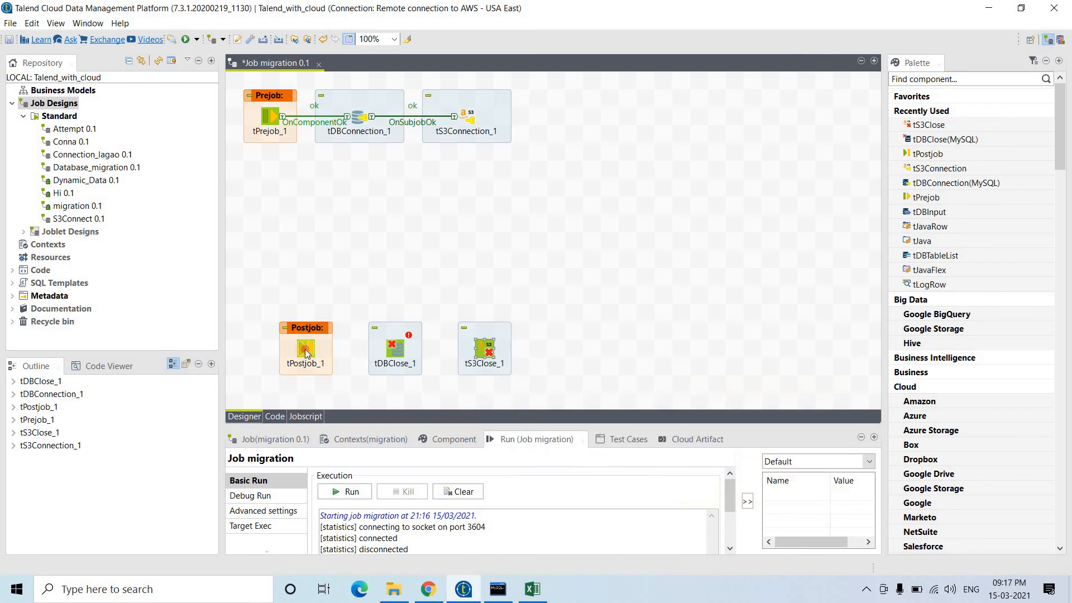
# - Trigger tDBClose_1 from tPostjob_1 On Component Ok, then tS3Close_1 from tDBClose_1 On Subjob Ok
pyautogui.rightClick(306, 349)
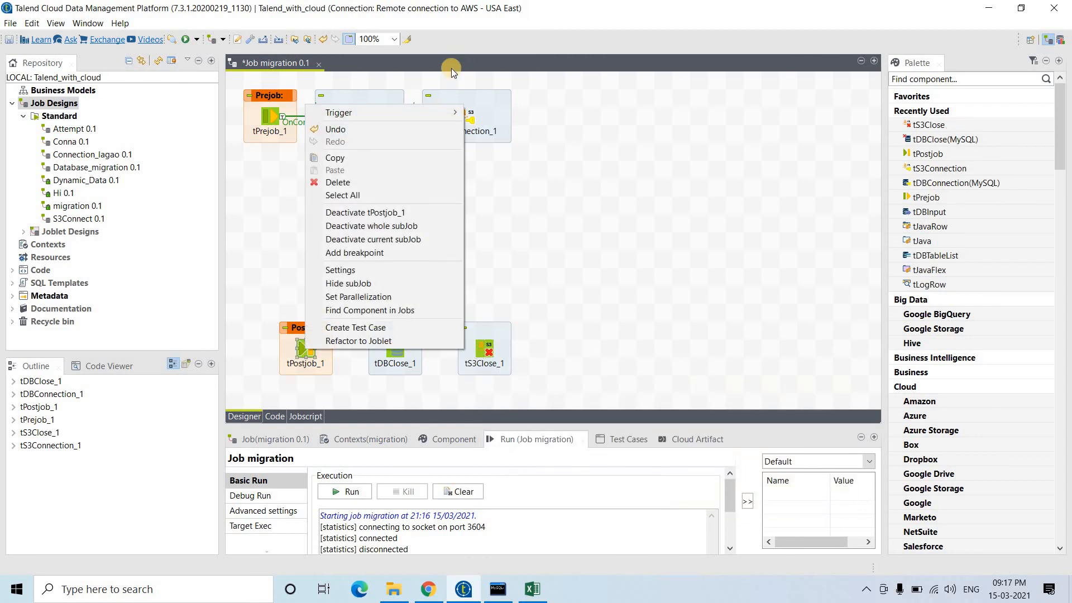
pyautogui.moveTo(421, 112)
pyautogui.click(489, 112)
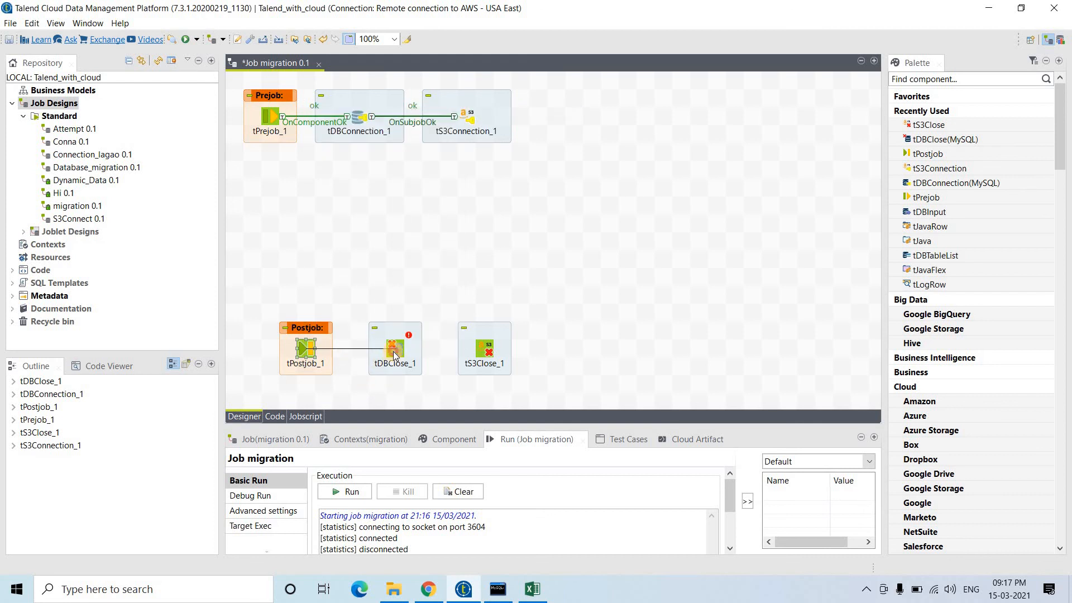
pyautogui.click(394, 351)
pyautogui.rightClick(394, 352)
pyautogui.moveTo(440, 361)
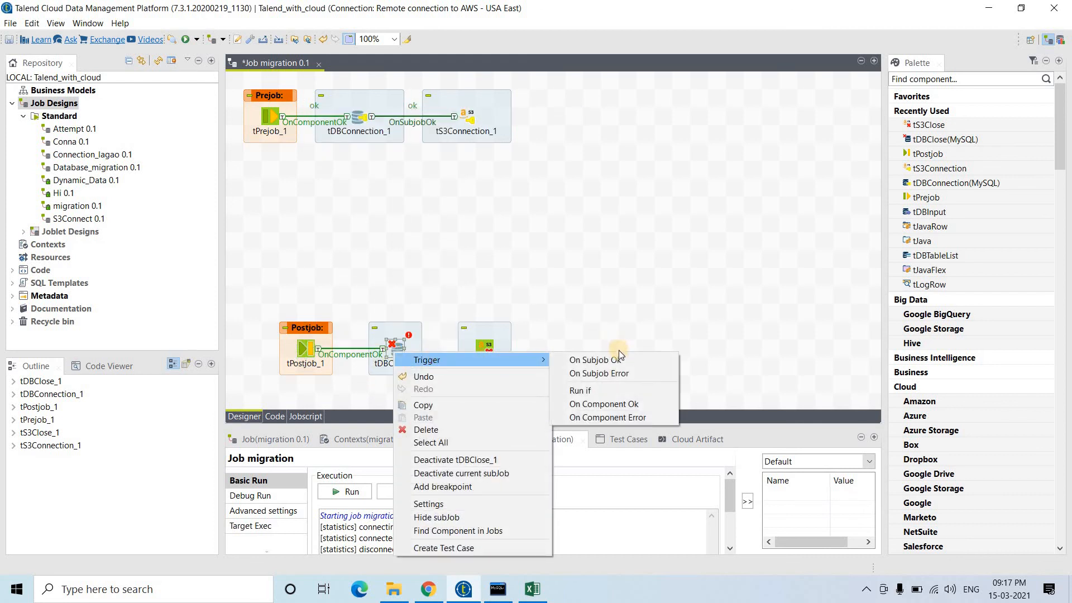
pyautogui.click(619, 357)
pyautogui.click(486, 352)
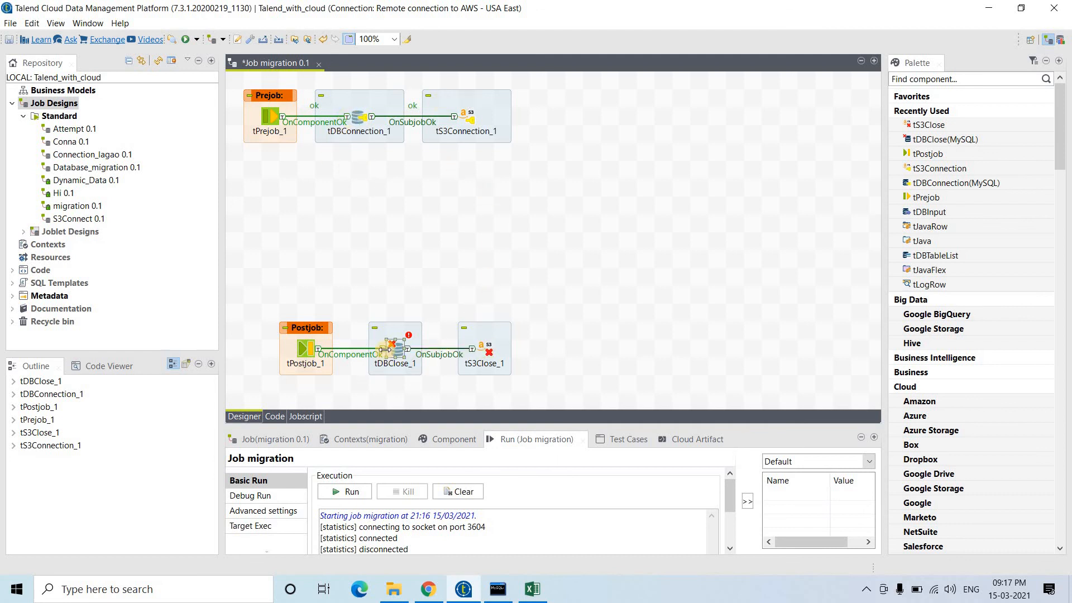
# - Set tDBClose_1 to close tDBConnection_1 and tS3Close_1 to close tS3Connection_1
pyautogui.doubleClick(393, 351)
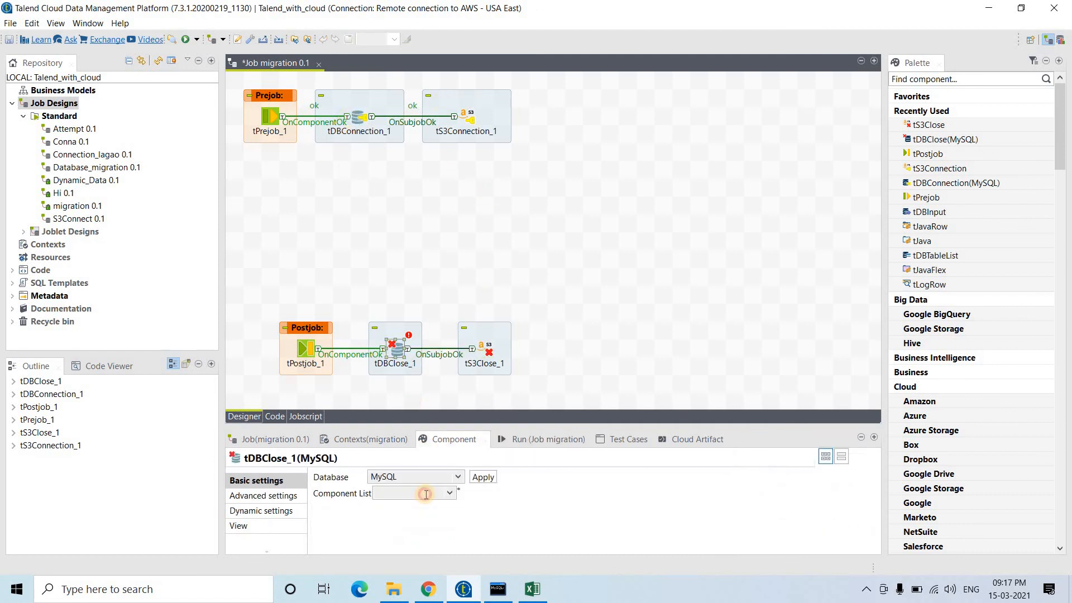
pyautogui.click(432, 492)
pyautogui.click(416, 507)
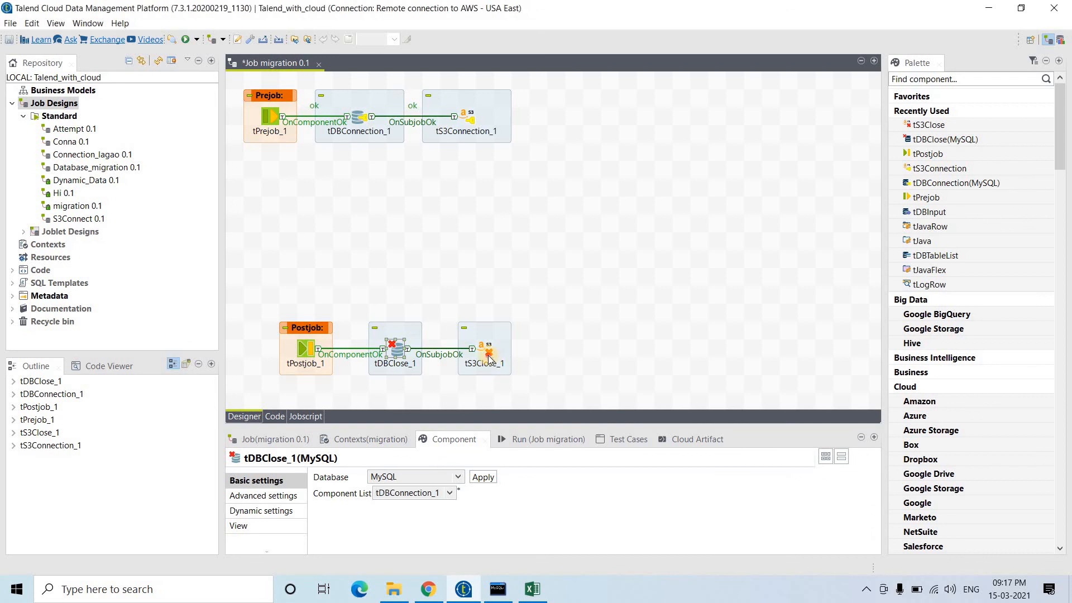
pyautogui.click(488, 358)
pyautogui.click(448, 476)
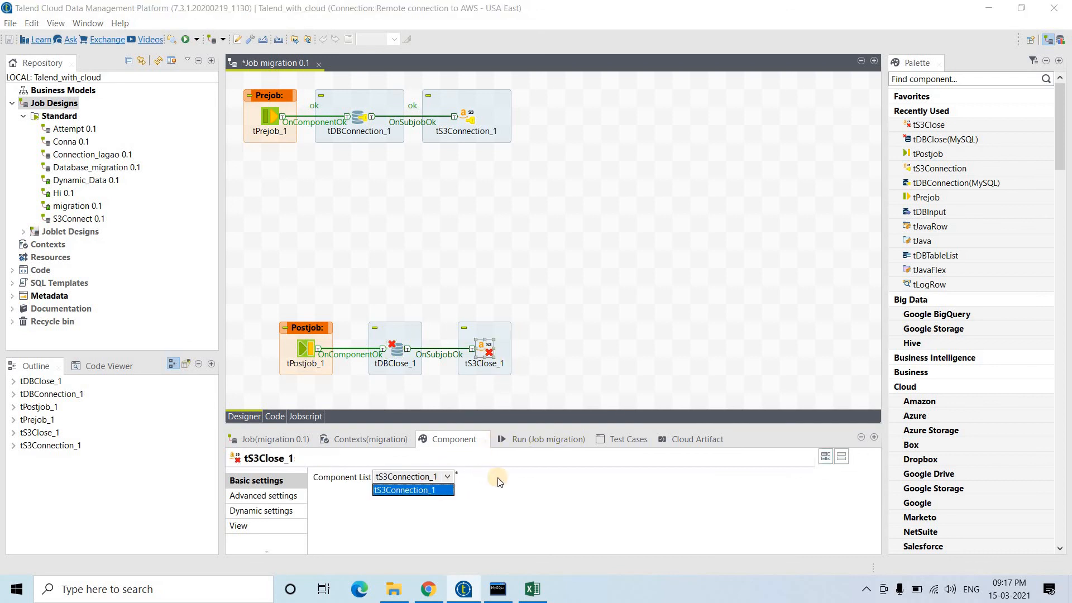
pyautogui.click(433, 465)
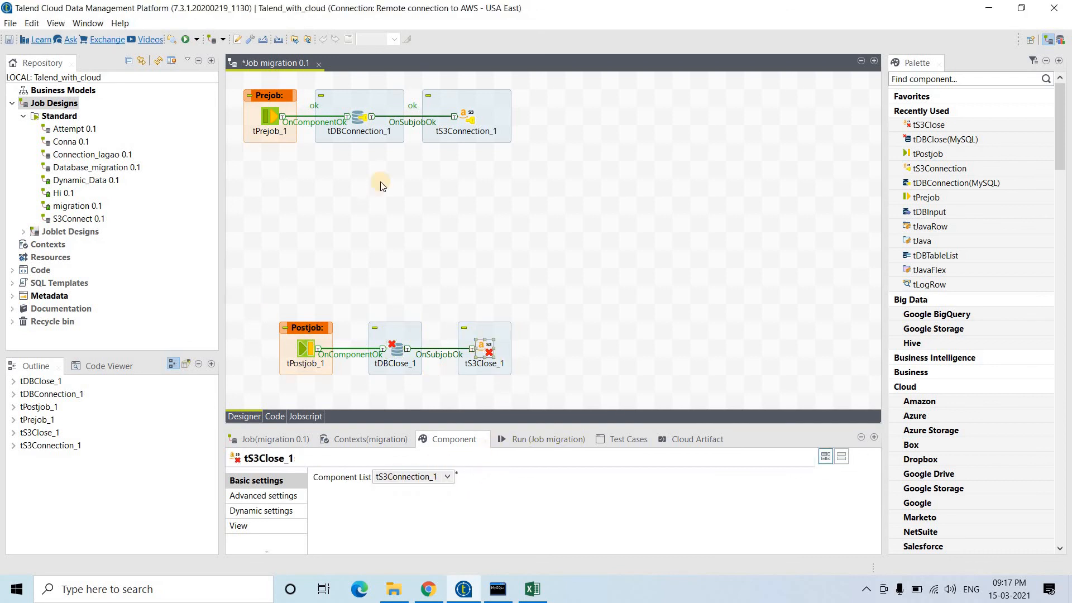
# - Place a MySQL tDBTableList component on the canvas using the tMySQLTa search
pyautogui.moveTo(534, 161); pyautogui.dragTo(243, 84)
pyautogui.moveTo(264, 292); pyautogui.dragTo(551, 400)
pyautogui.click(287, 211)
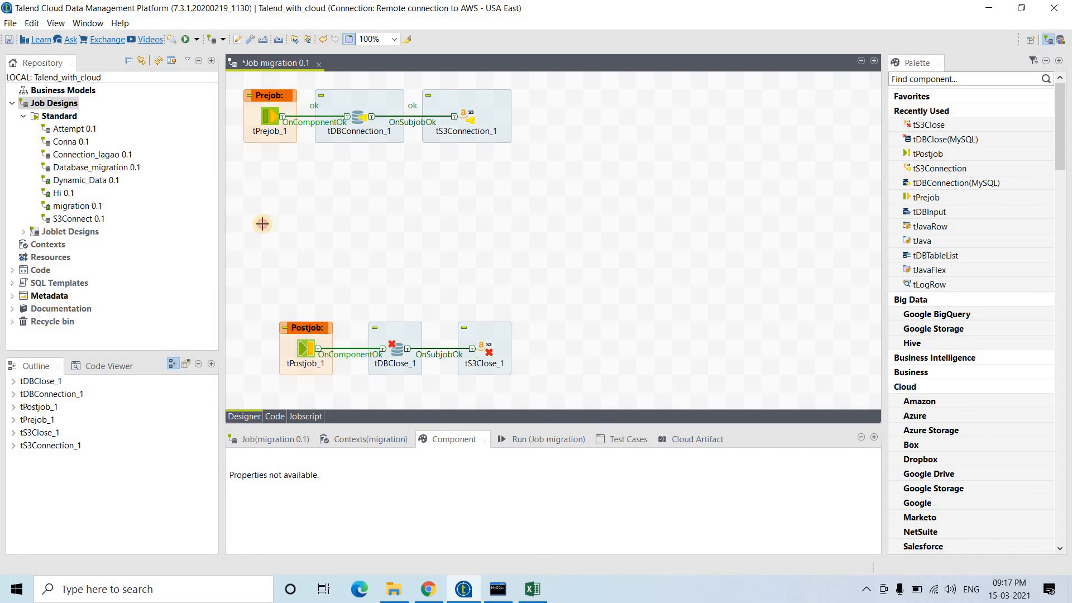
pyautogui.write('t')
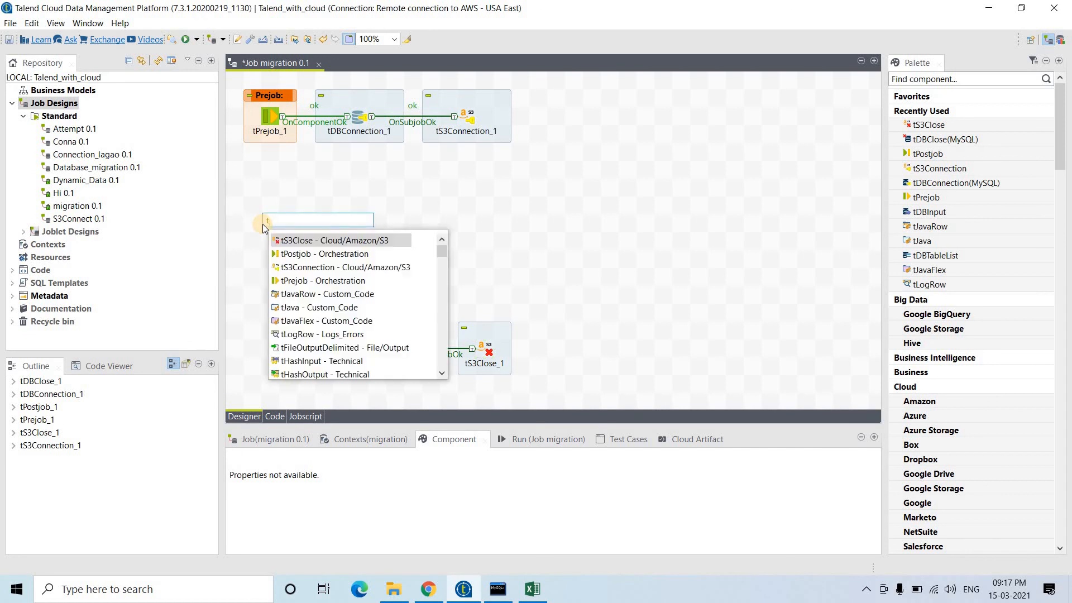
pyautogui.write('MySQ')
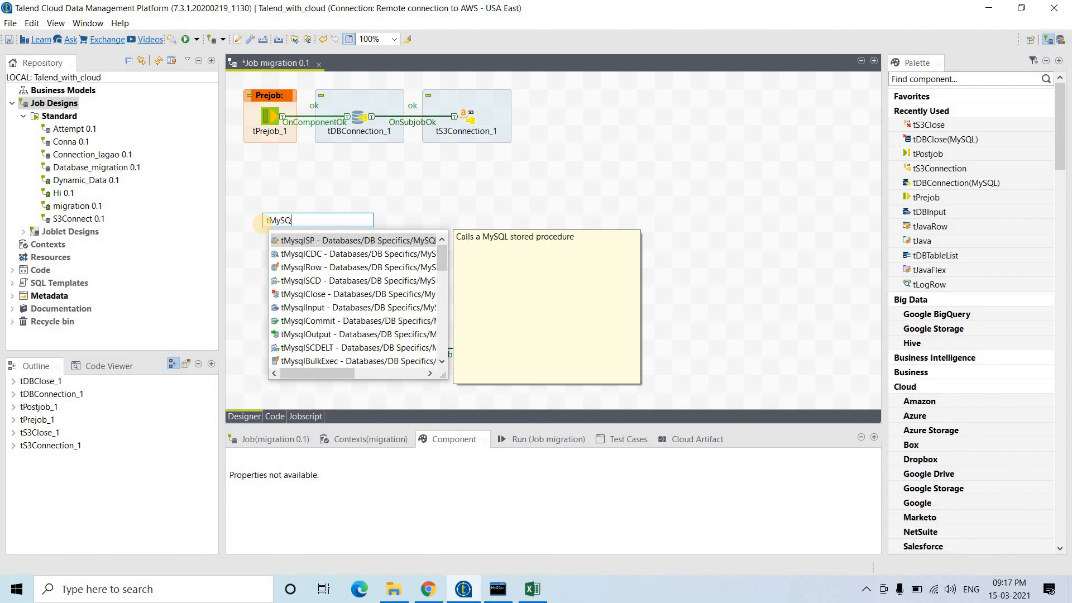
pyautogui.write('LTableList')
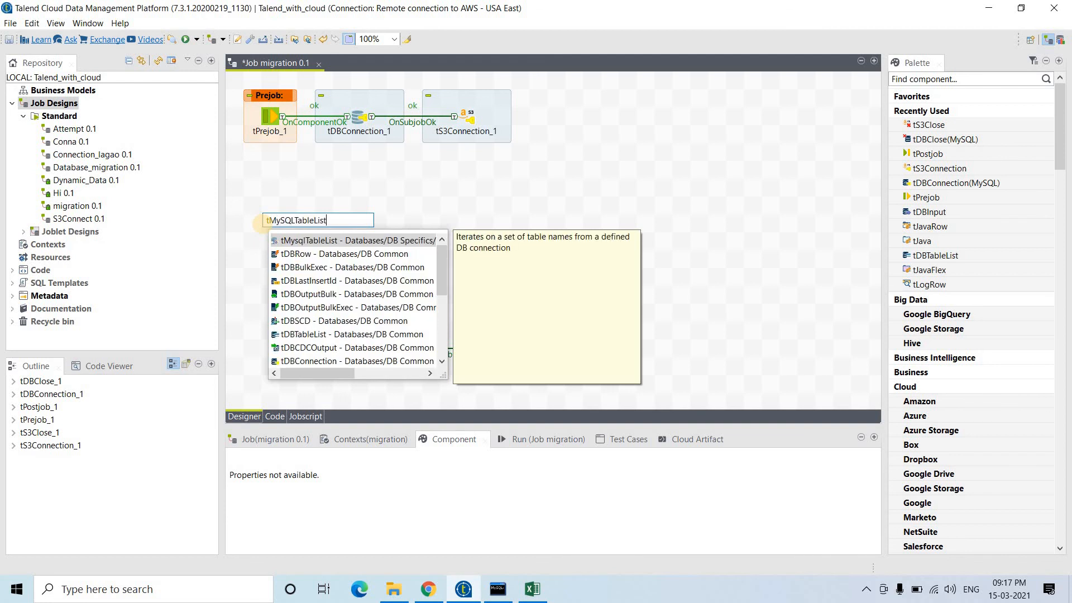
pyautogui.press('Return')
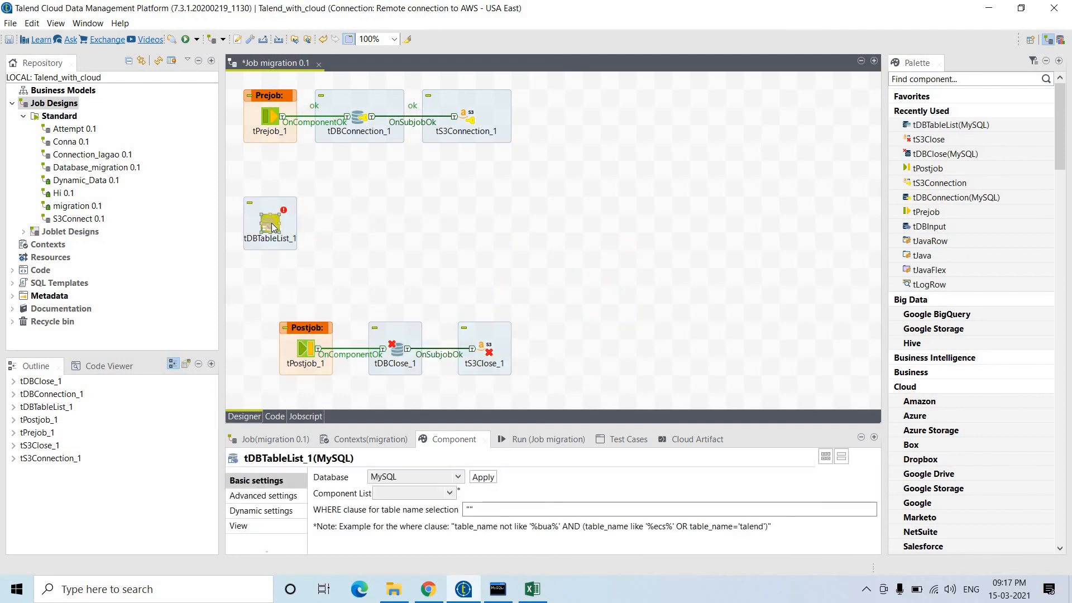
# - Review tDBConnection_1's settings, then add a tDBInput via the tMySQLInput search
pyautogui.click(359, 117)
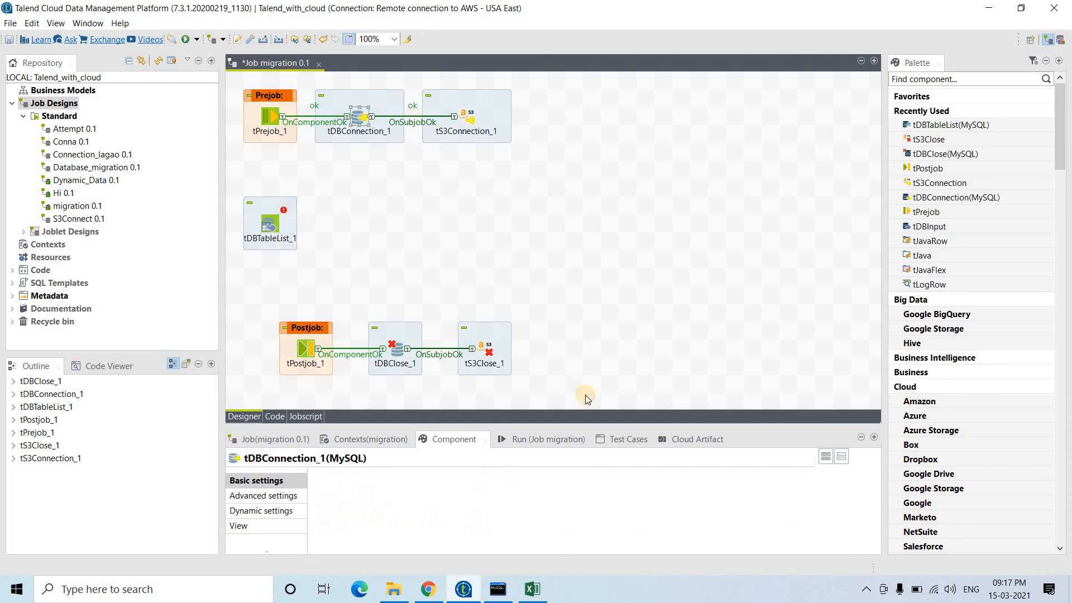
pyautogui.moveTo(579, 427)
pyautogui.mouseDown()
pyautogui.moveTo(563, 331)
pyautogui.moveTo(562, 420)
pyautogui.mouseUp()
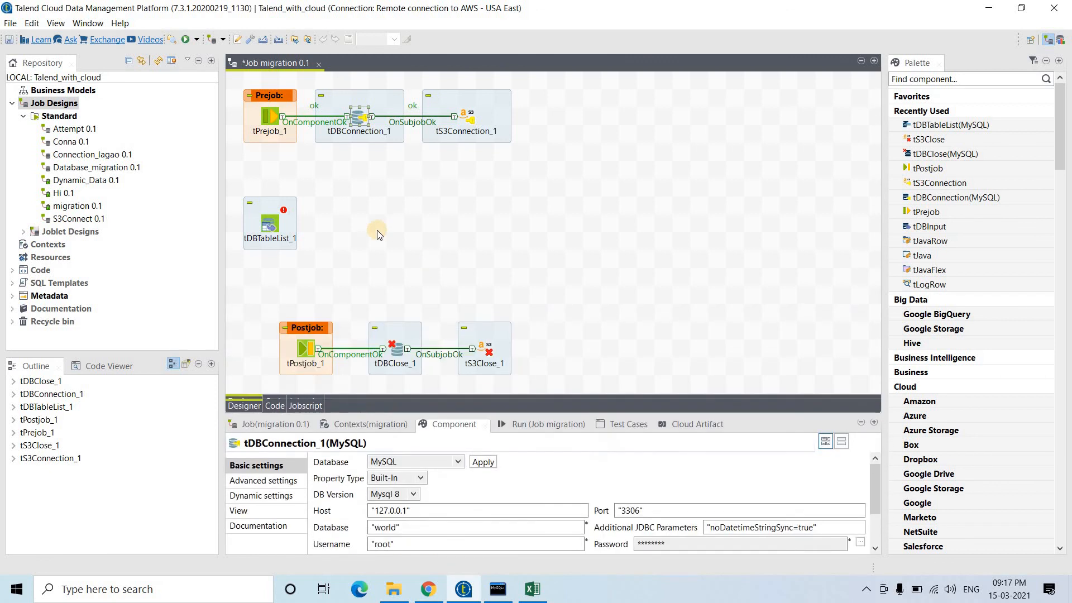
pyautogui.click(367, 226)
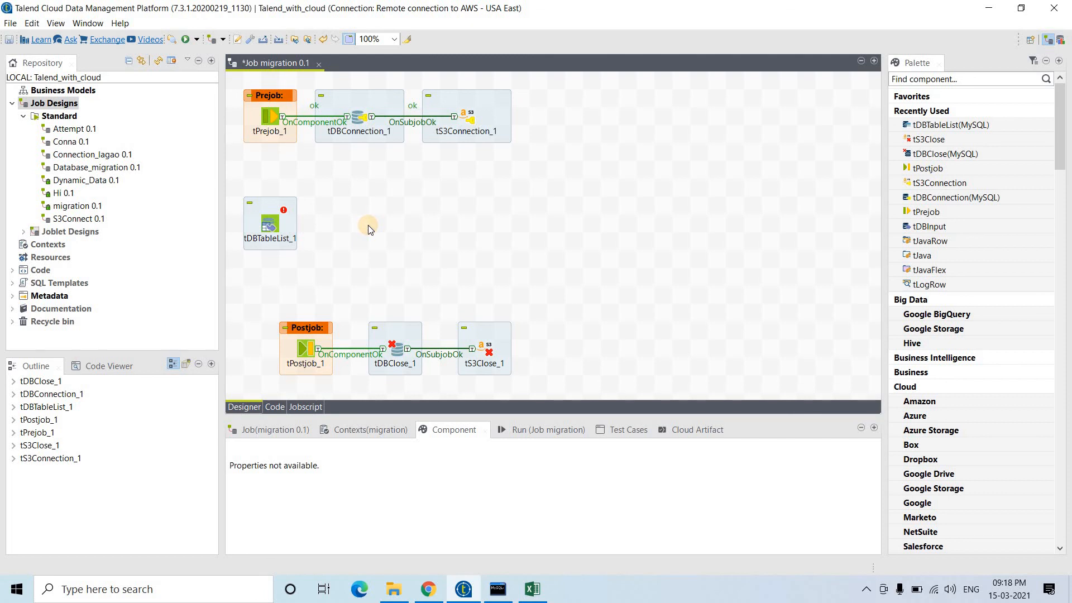
pyautogui.write('tMySQ')
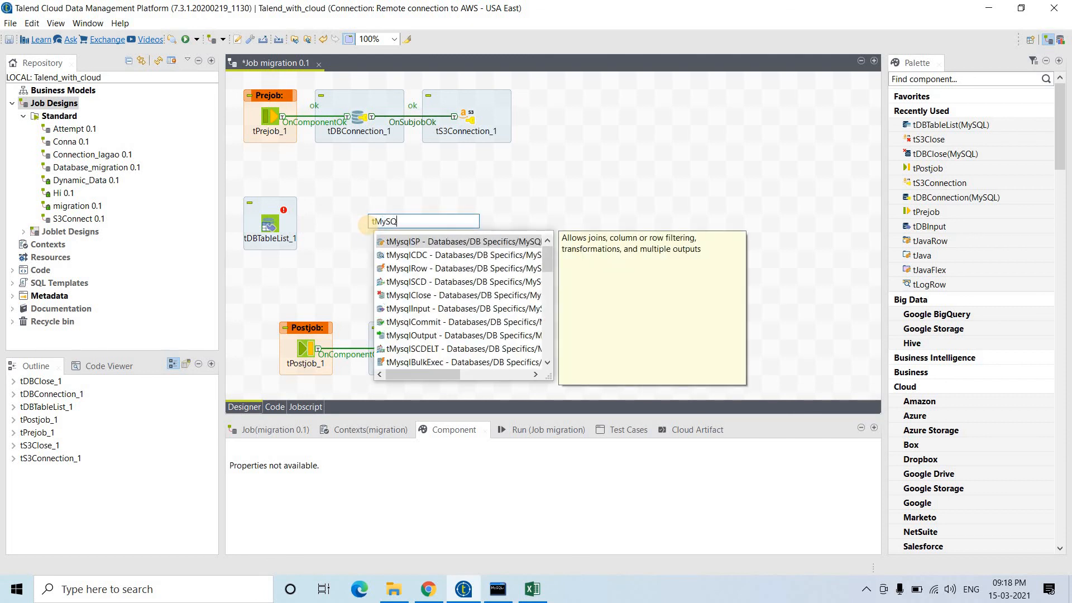
pyautogui.write('LT')
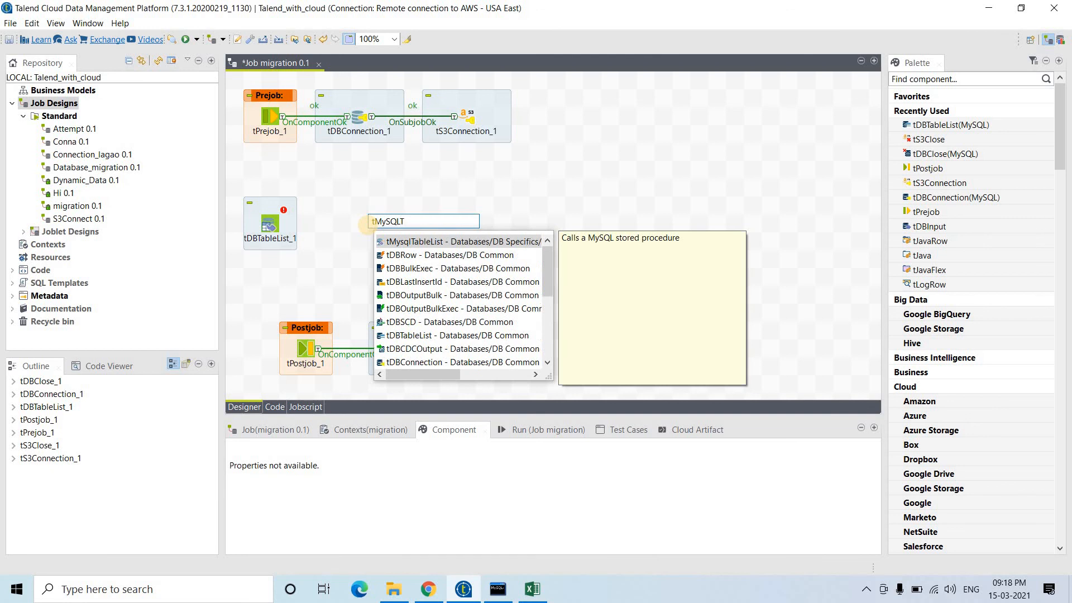
pyautogui.press('BackSpace')
pyautogui.write('Input')
pyautogui.press('Return')
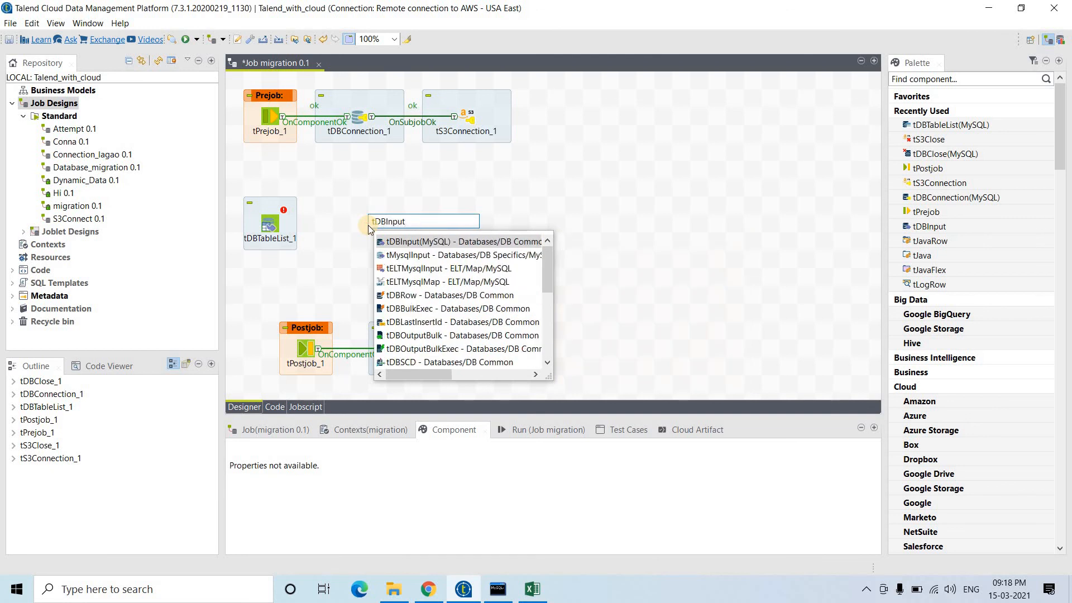
pyautogui.rightClick(272, 224)
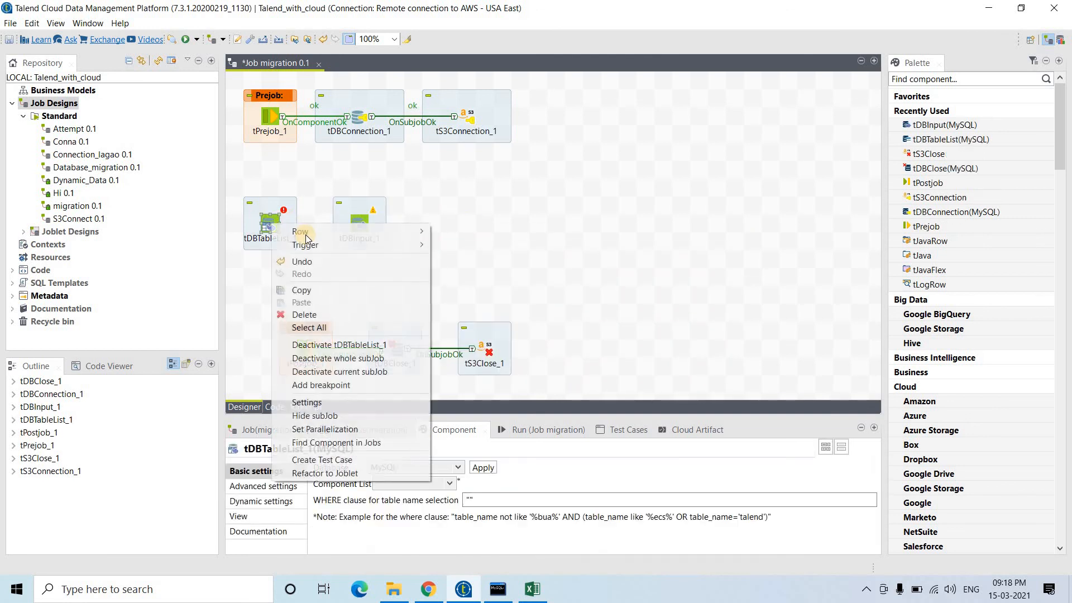
# - Iterate-link tDBTableList_1 to tDBInput_1 and set tDBTableList_1's connection to tDBConnection_1
pyautogui.moveTo(306, 232)
pyautogui.click(453, 230)
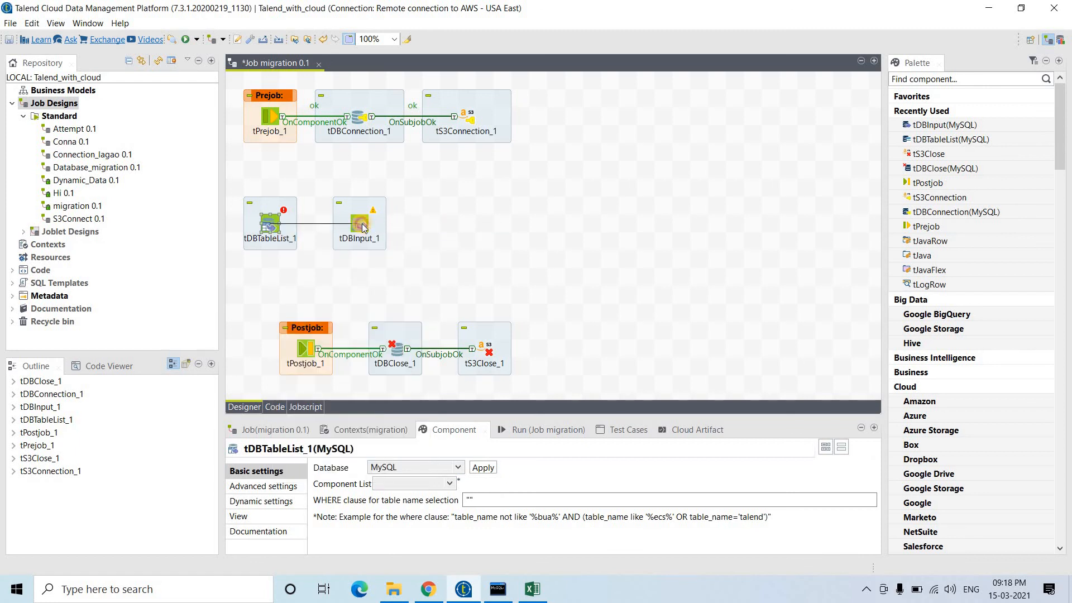
pyautogui.click(363, 226)
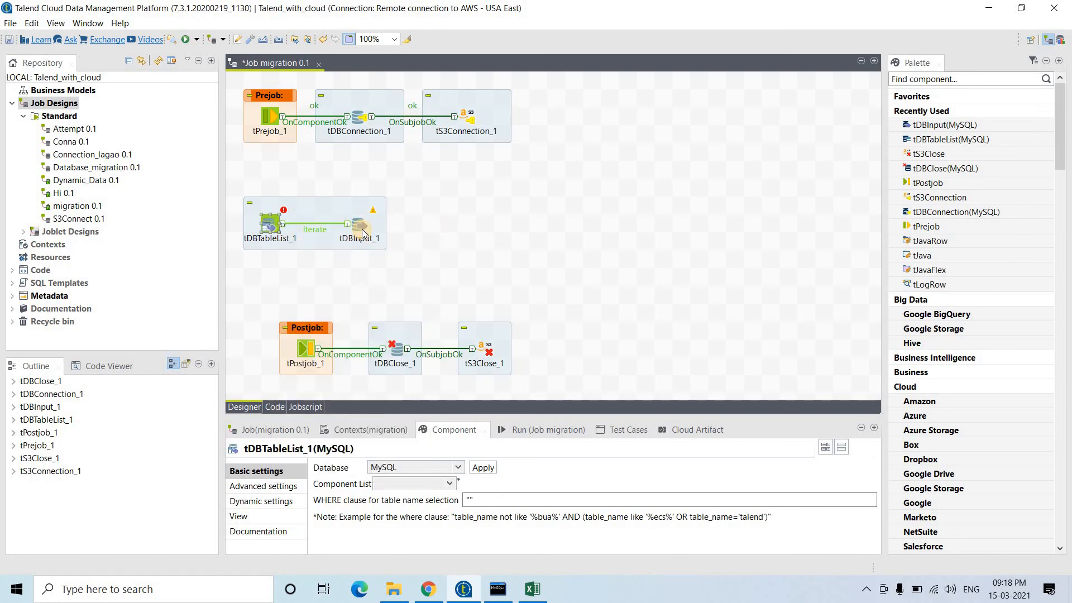
pyautogui.click(482, 427)
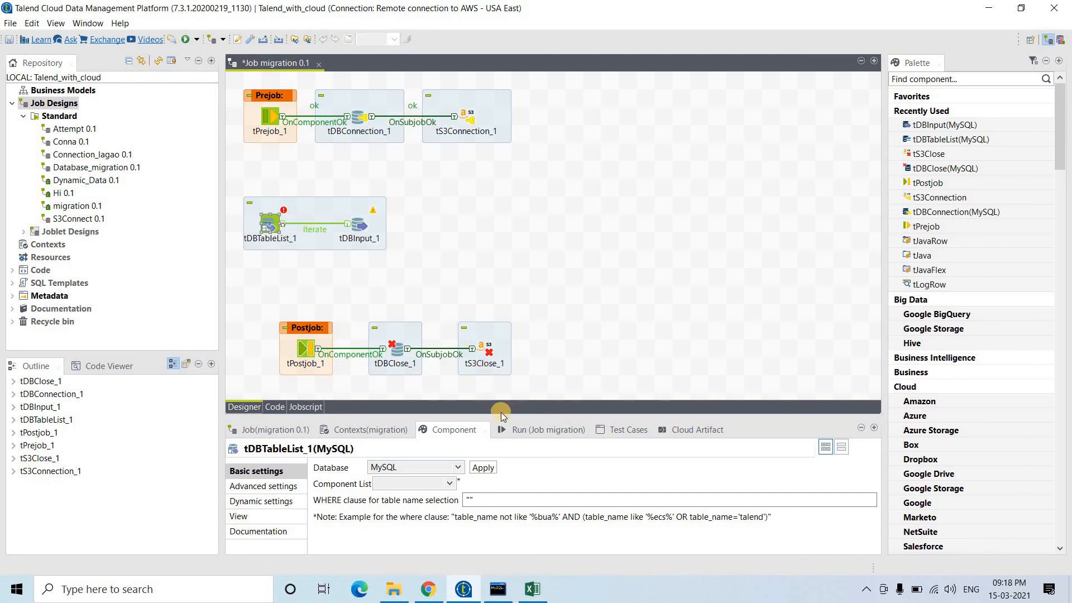
pyautogui.moveTo(501, 415); pyautogui.dragTo(500, 295)
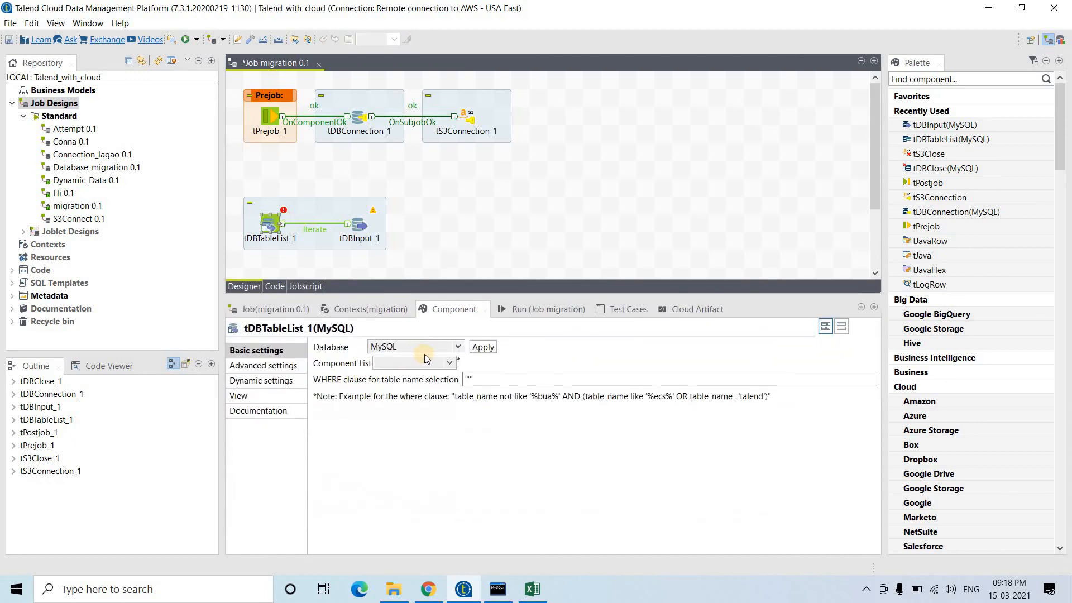
pyautogui.click(426, 362)
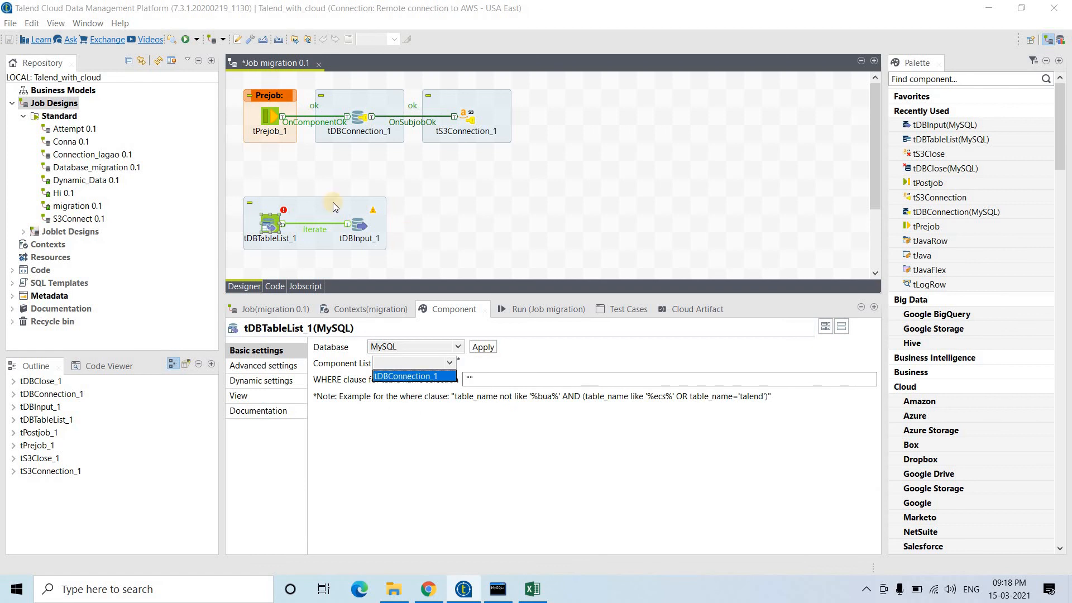
pyautogui.click(418, 376)
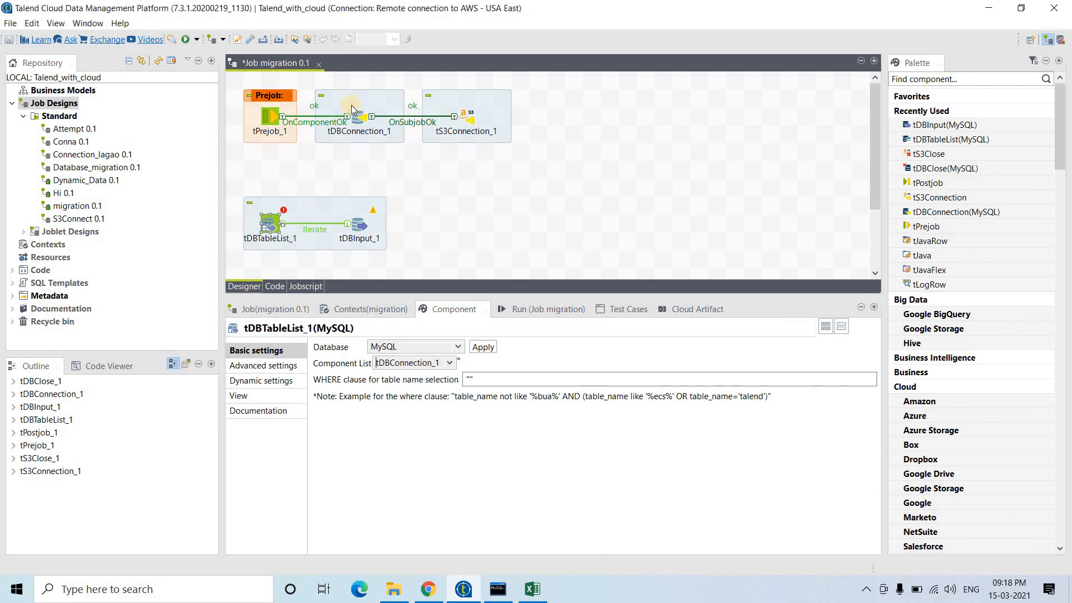
# - Make tDBInput_1 reuse the existing connection tDBConnection_1
pyautogui.click(359, 226)
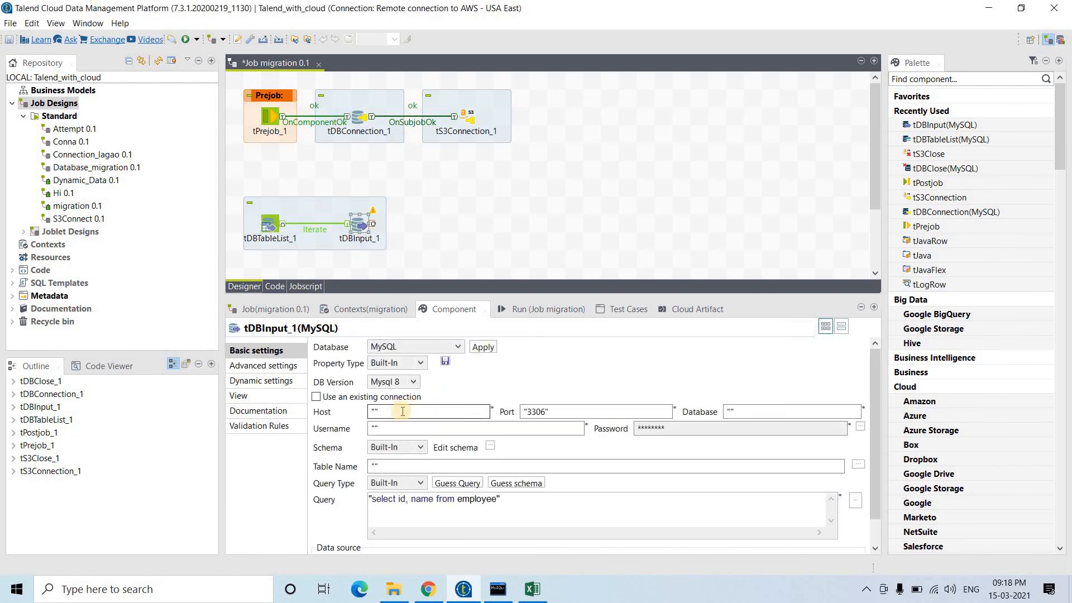
pyautogui.click(316, 397)
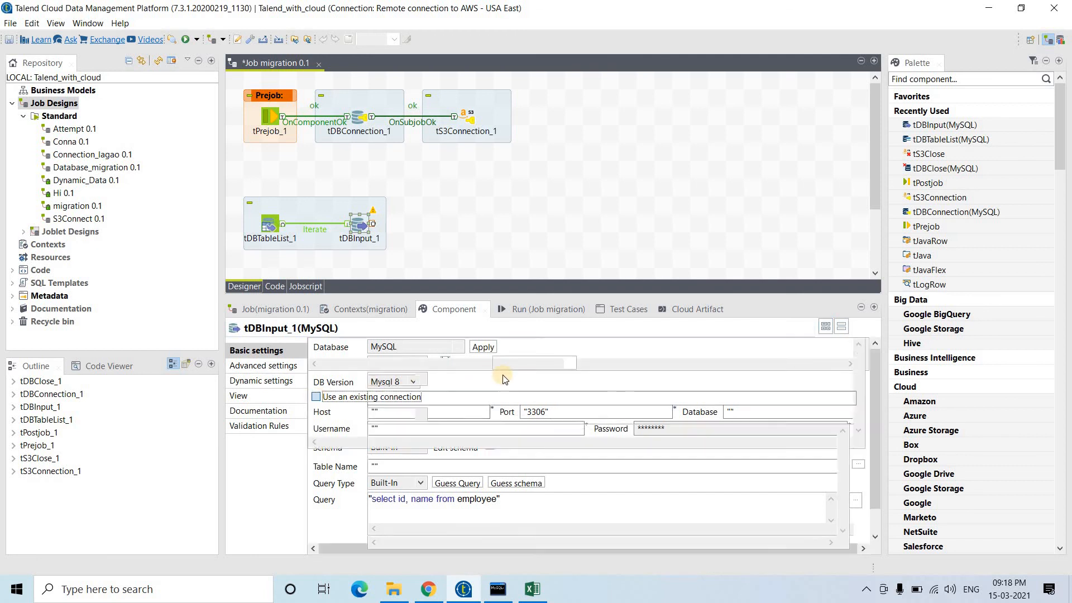
pyautogui.click(525, 363)
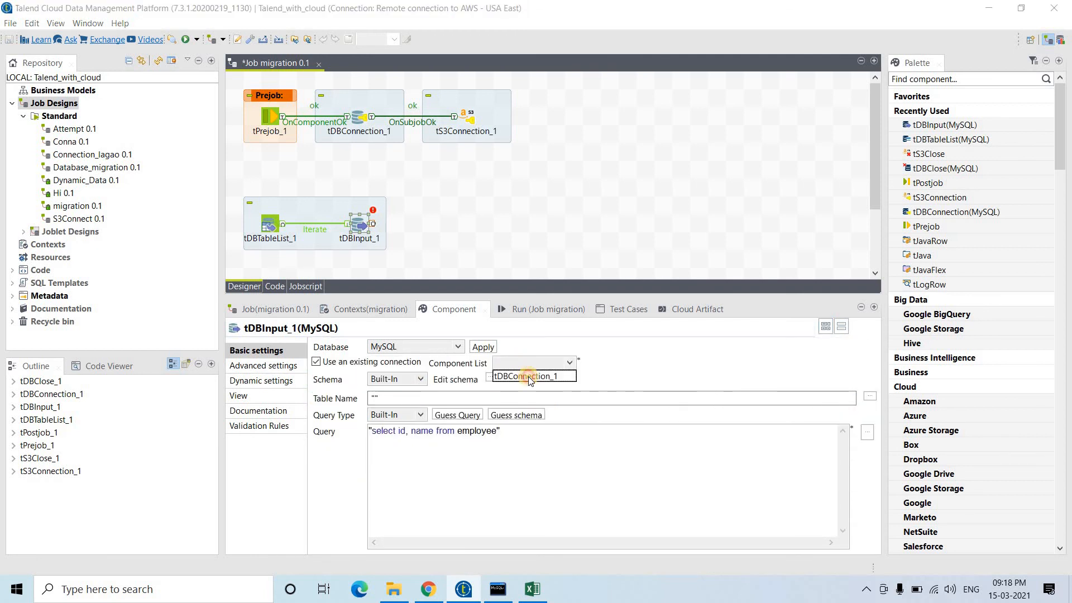
pyautogui.click(528, 376)
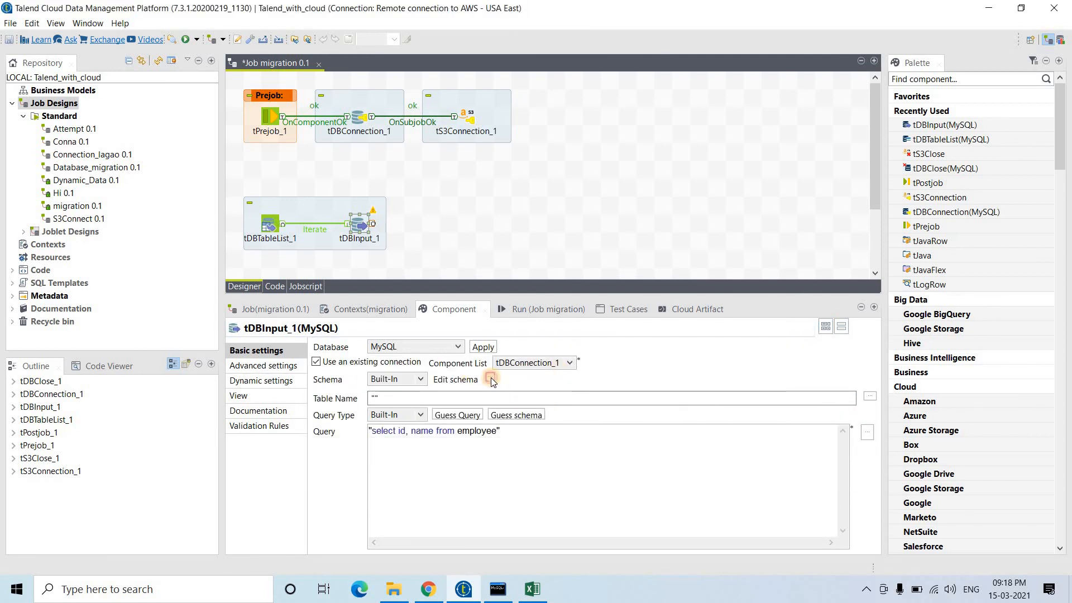
# - Add a column named hi of type int | Integer to tDBInput_1's schema
pyautogui.click(490, 377)
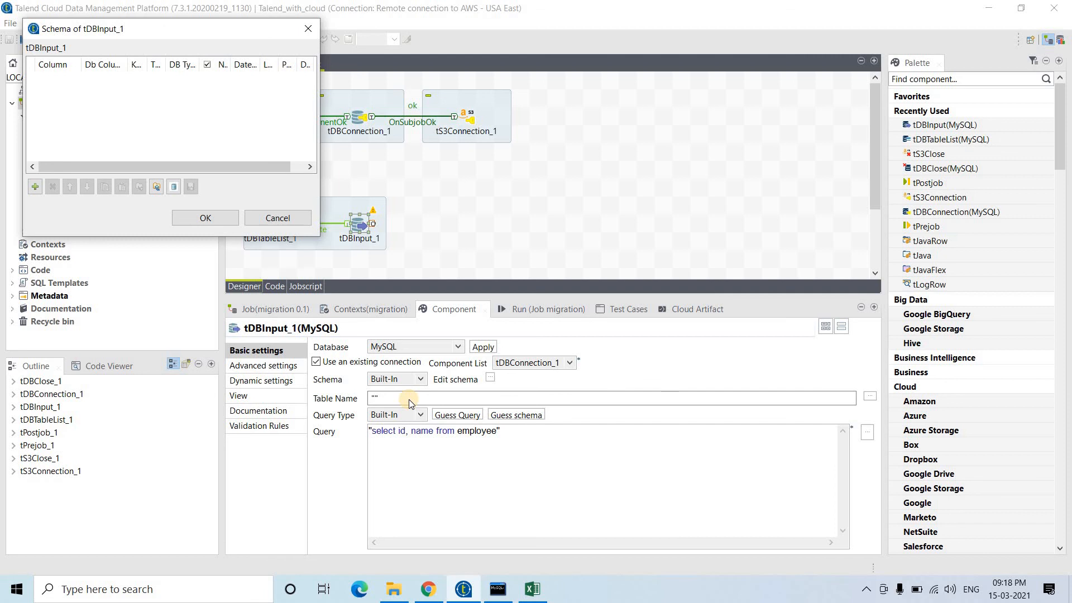
pyautogui.click(36, 186)
pyautogui.click(63, 83)
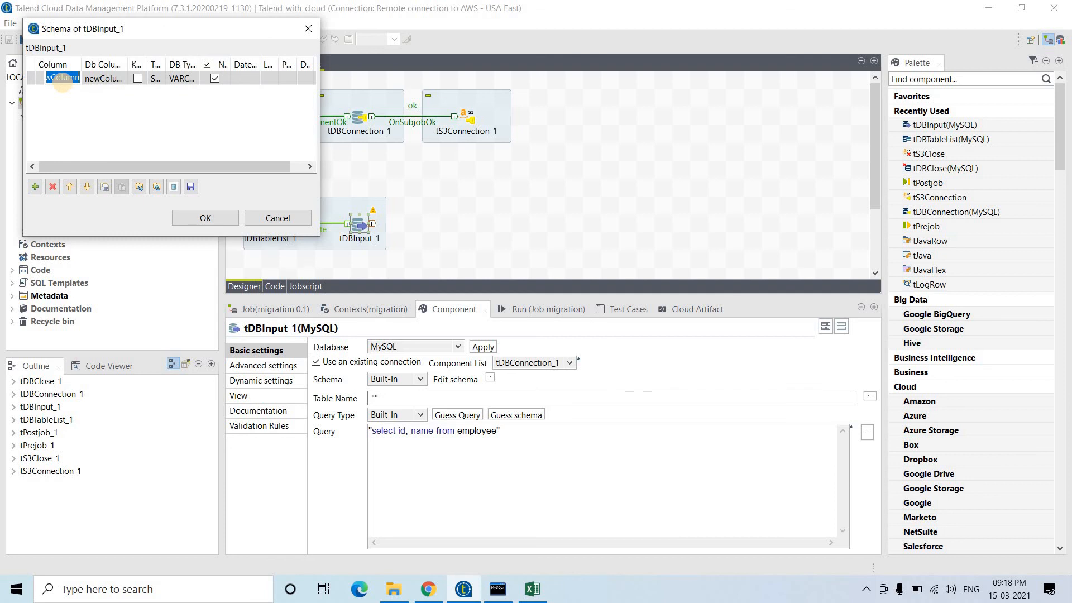
pyautogui.write('hi')
pyautogui.click(159, 79)
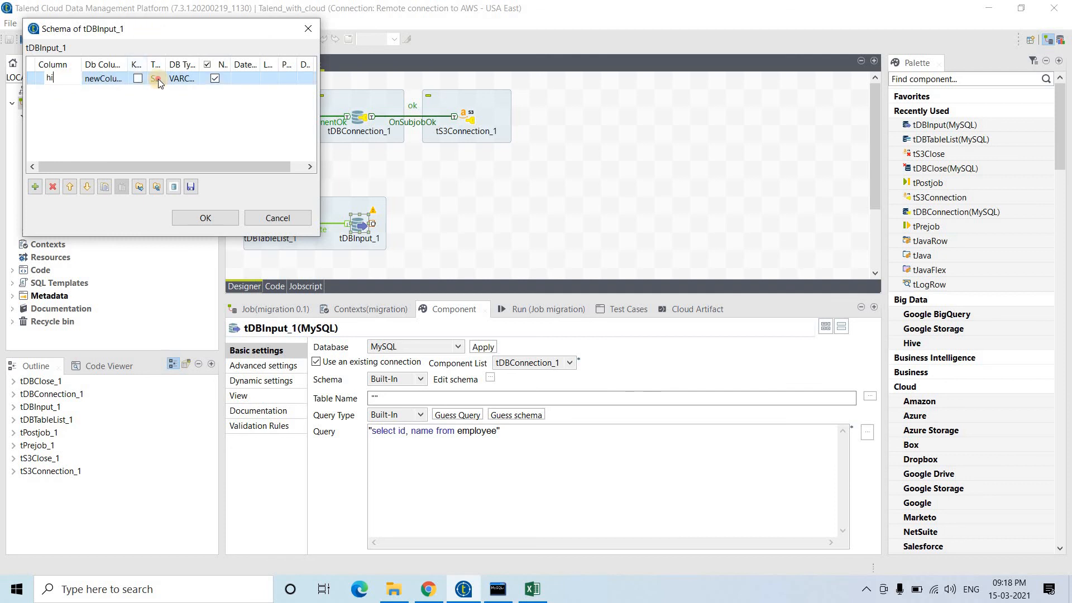
pyautogui.click(192, 77)
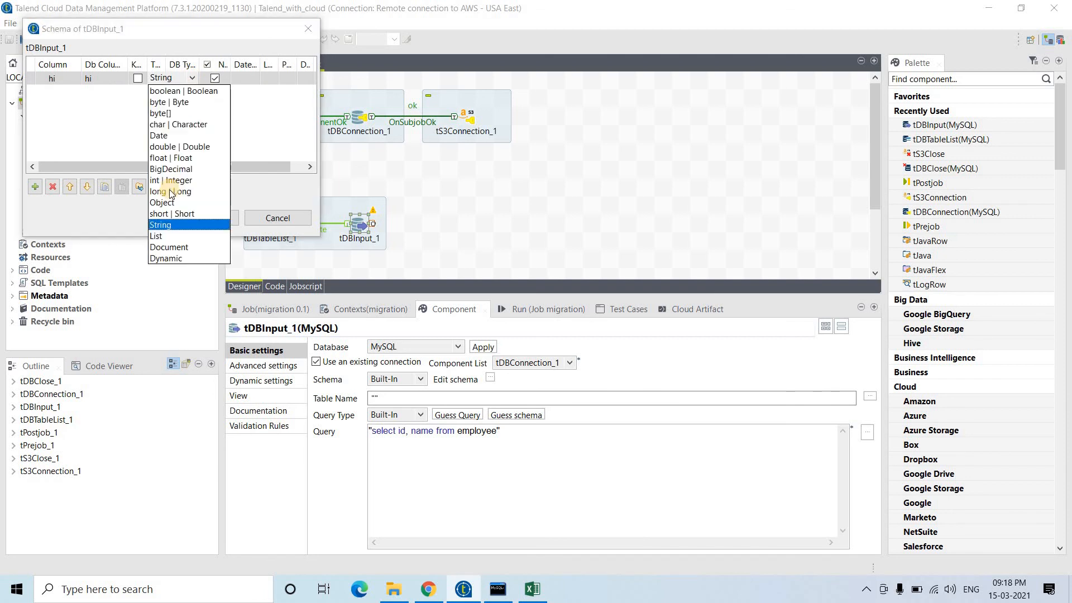
pyautogui.click(172, 181)
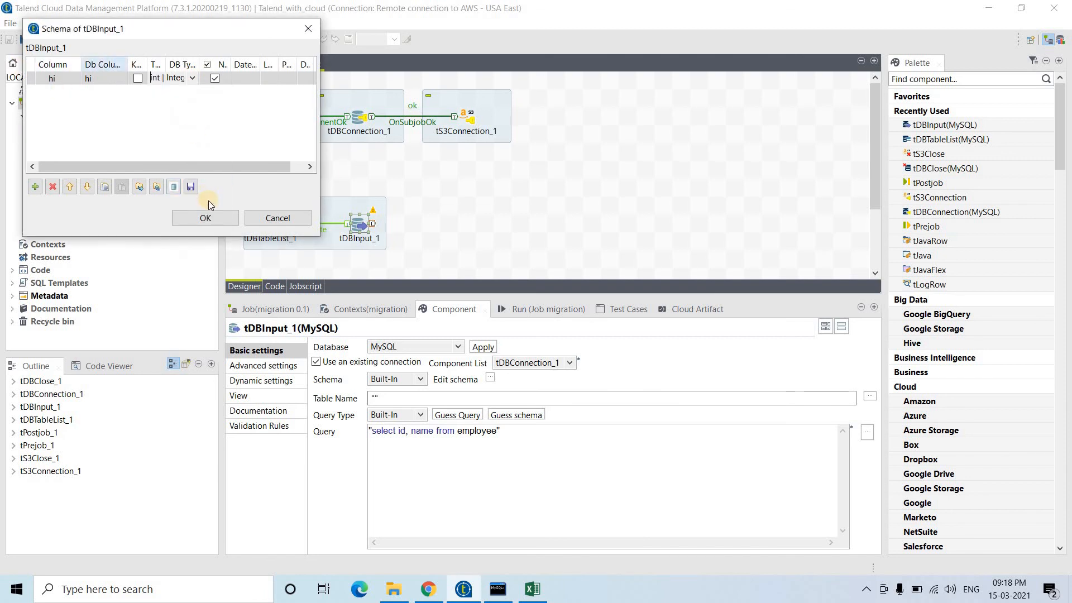
pyautogui.click(215, 217)
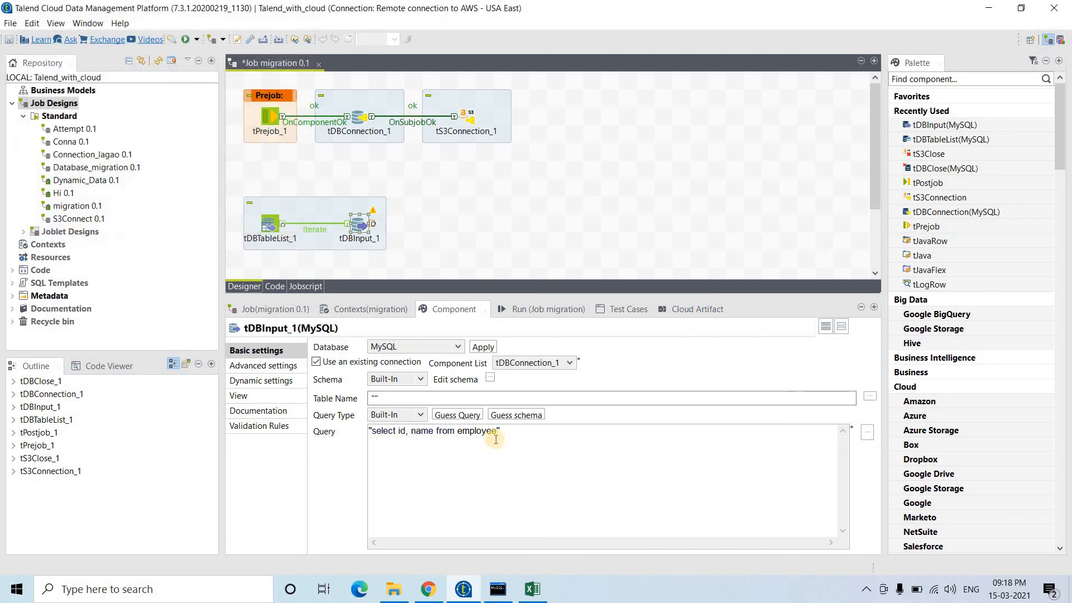
# - Set tDBInput_1's query to select count(*) from the Current Table variable, also used as Table Name
pyautogui.moveTo(496, 438); pyautogui.dragTo(400, 434)
pyautogui.write('cou')
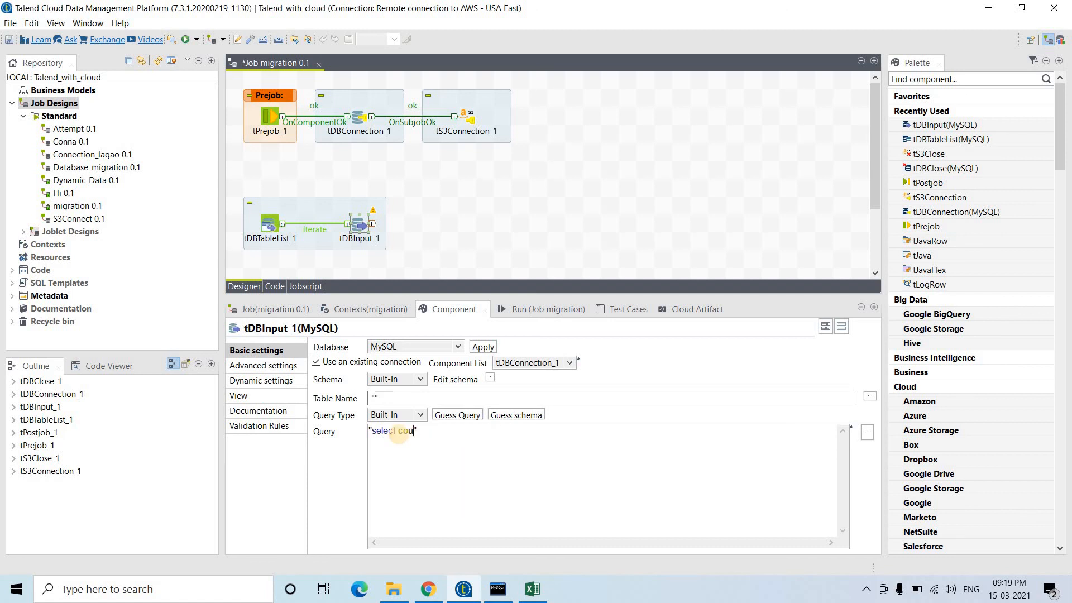
pyautogui.write('nt(*) from')
pyautogui.click(15, 424)
pyautogui.moveTo(85, 447); pyautogui.dragTo(486, 434)
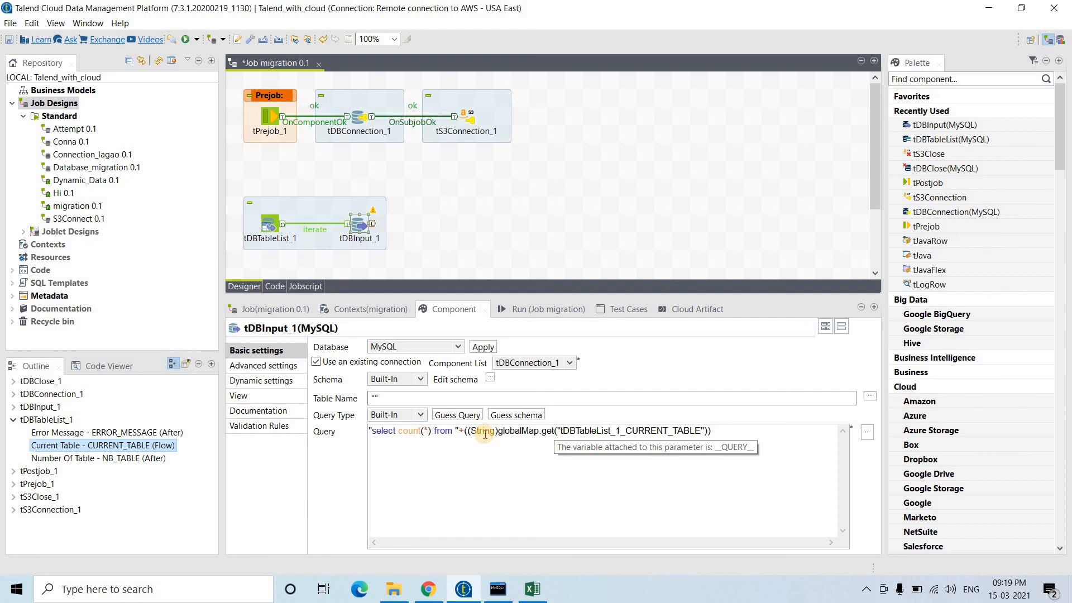
pyautogui.click(372, 396)
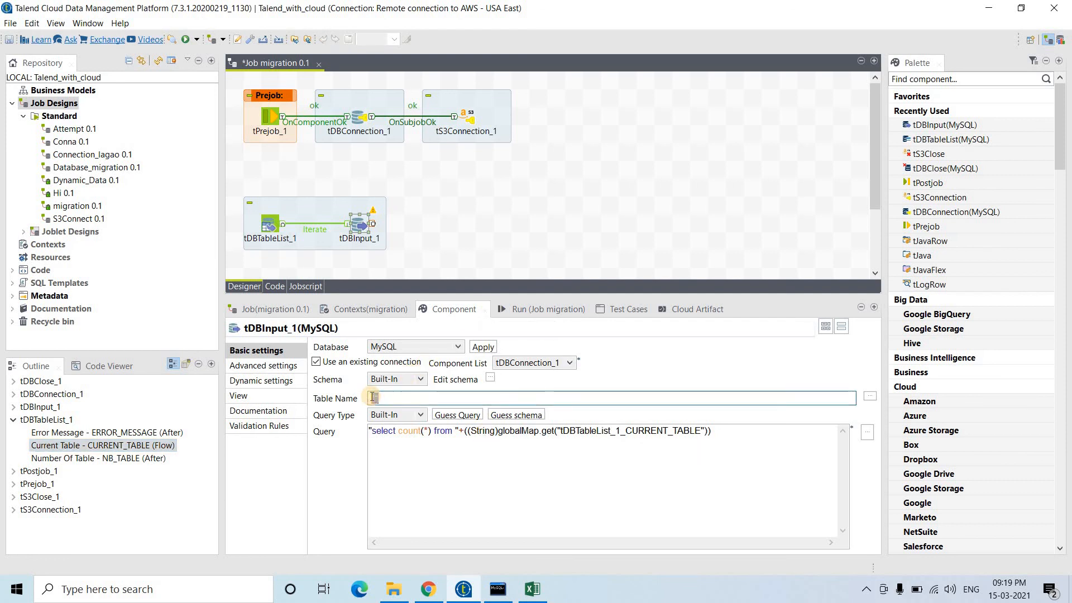
pyautogui.moveTo(149, 443); pyautogui.dragTo(534, 398)
pyautogui.click(270, 225)
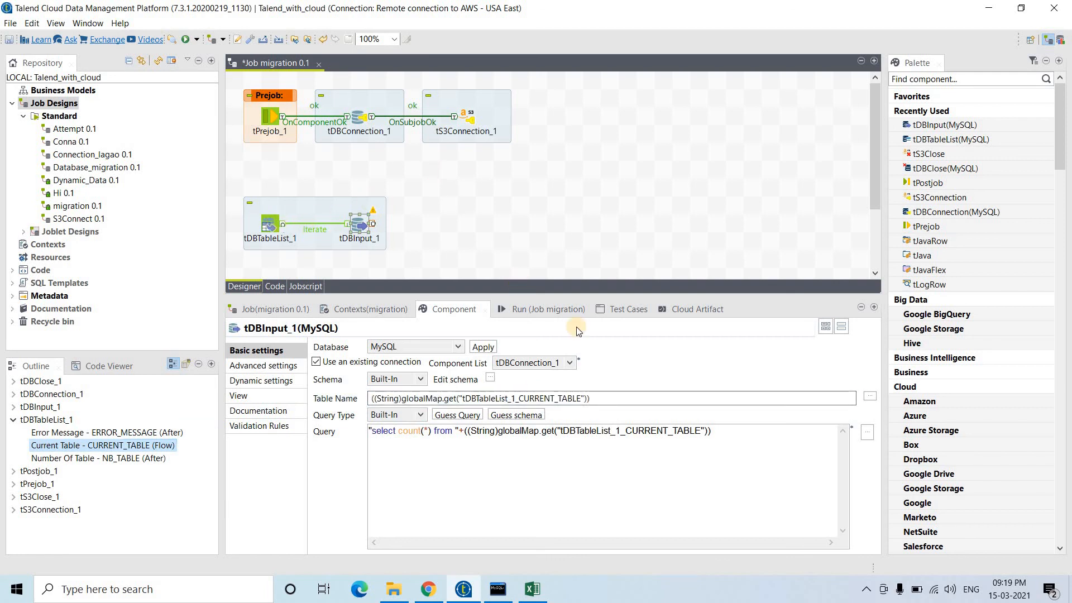
pyautogui.click(442, 223)
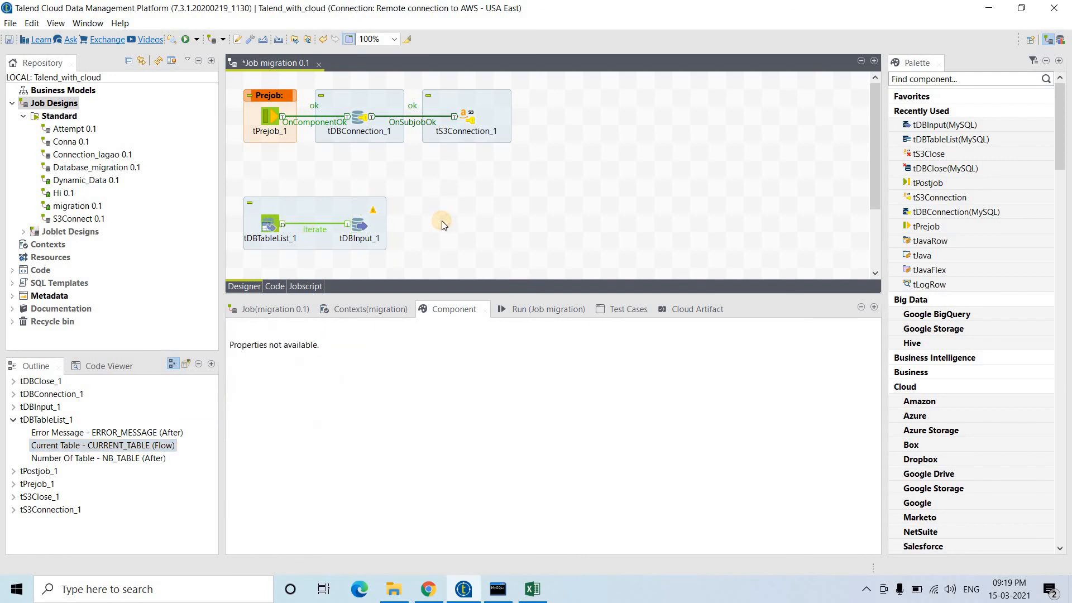
# - Add a context variable named conta and set its type to int | Integer
pyautogui.click(389, 305)
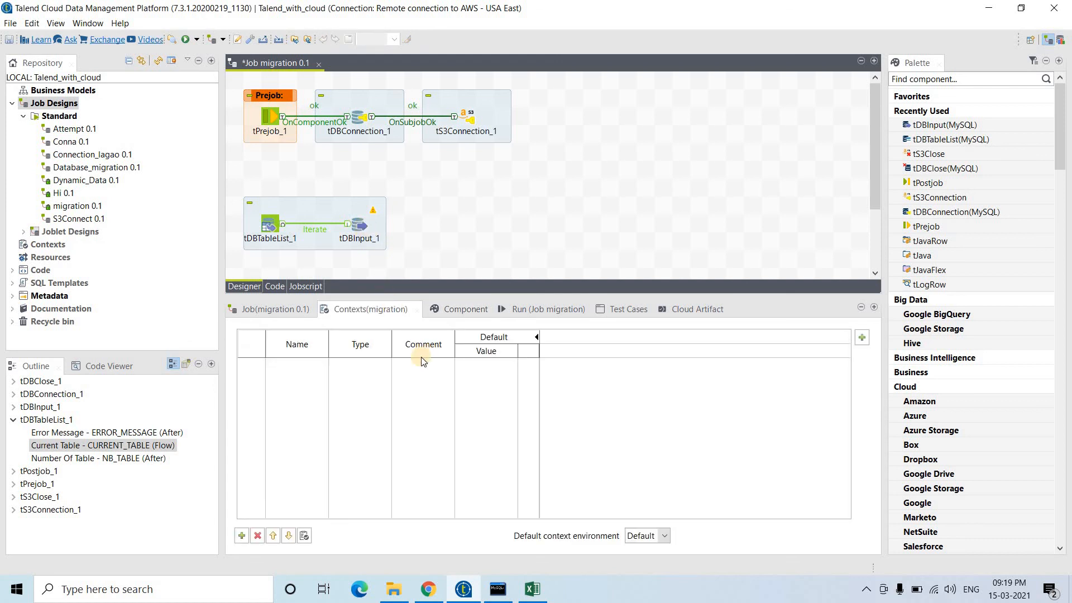
pyautogui.click(241, 535)
pyautogui.click(299, 366)
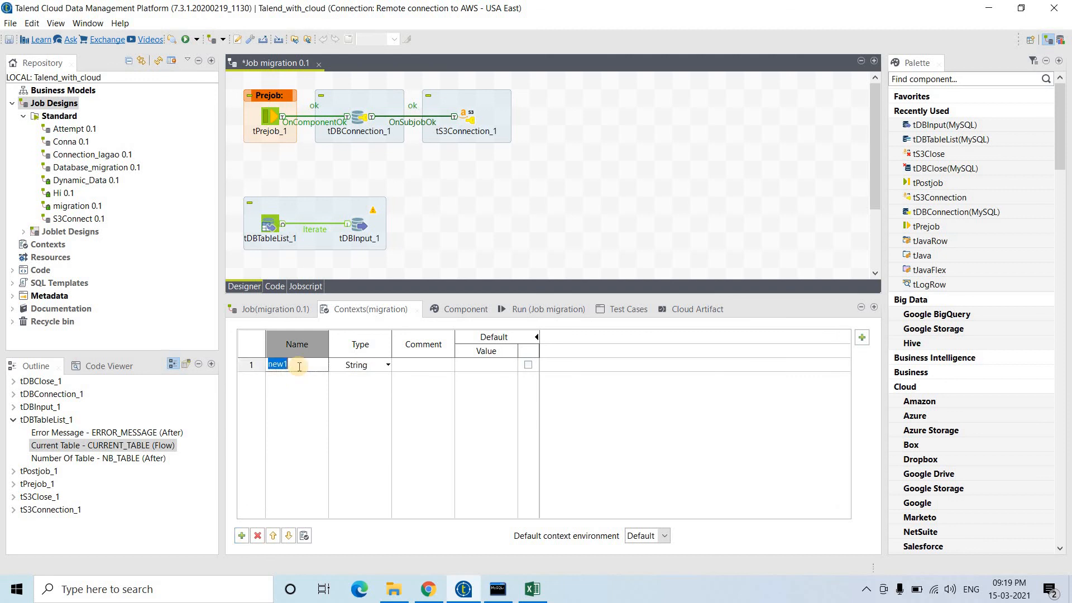
pyautogui.write('conta')
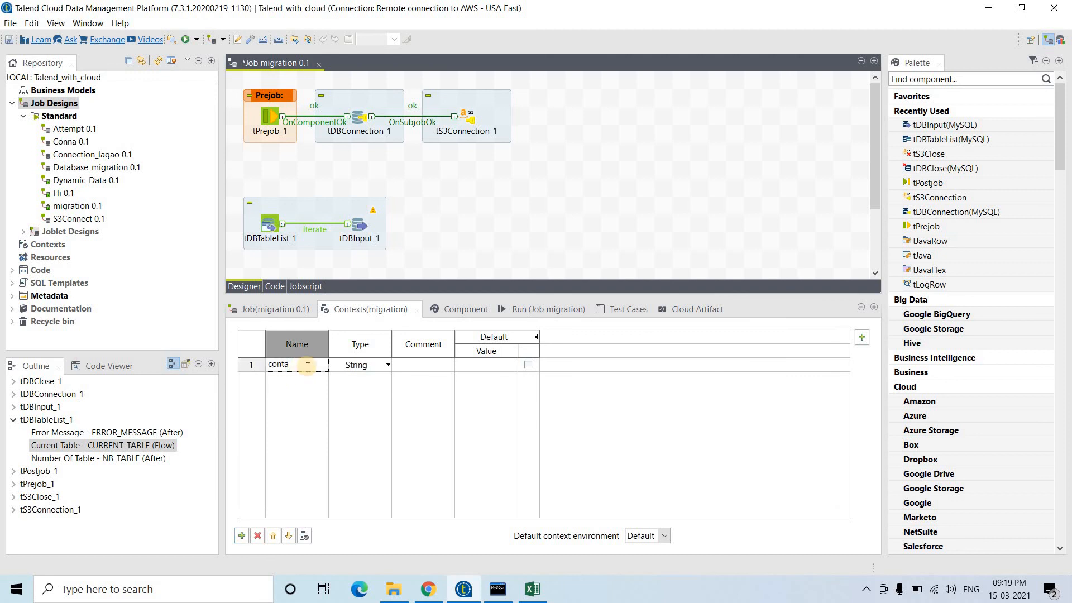
pyautogui.click(388, 365)
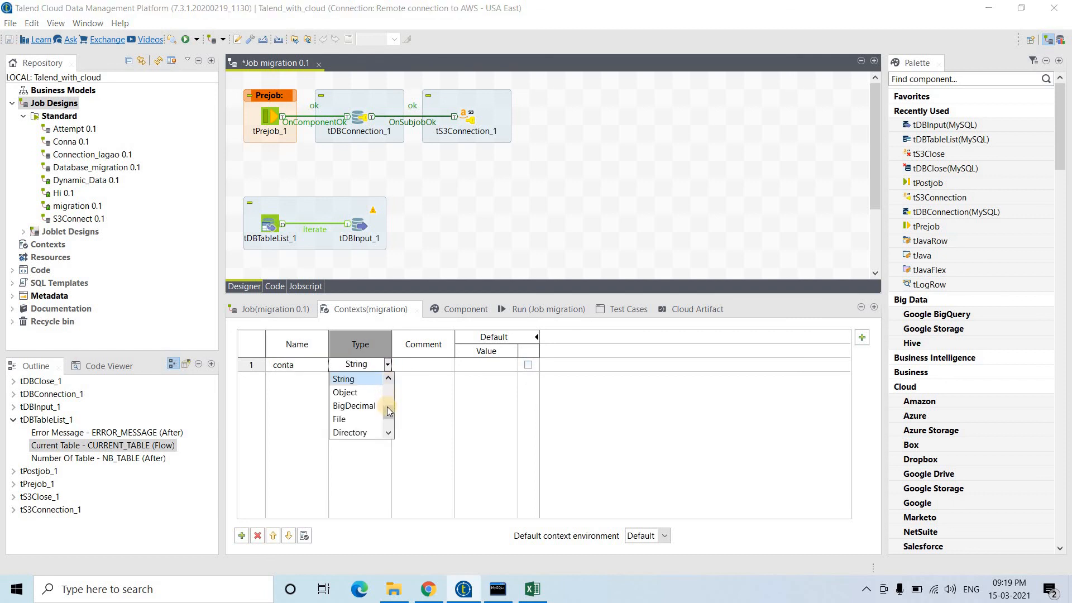
pyautogui.click(389, 378)
pyautogui.moveTo(389, 377); pyautogui.dragTo(389, 389)
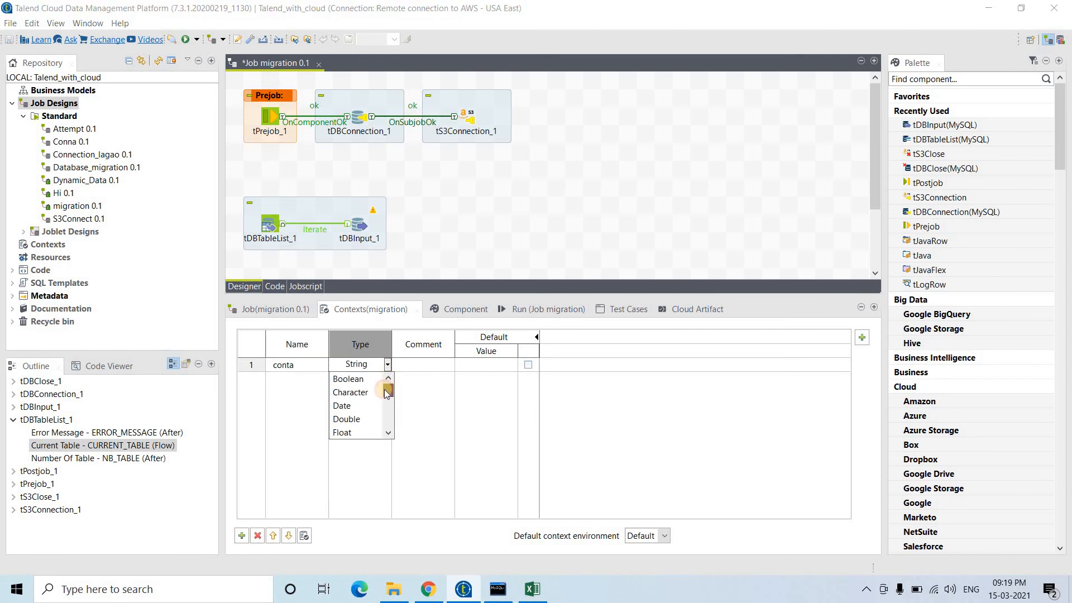
pyautogui.click(389, 430)
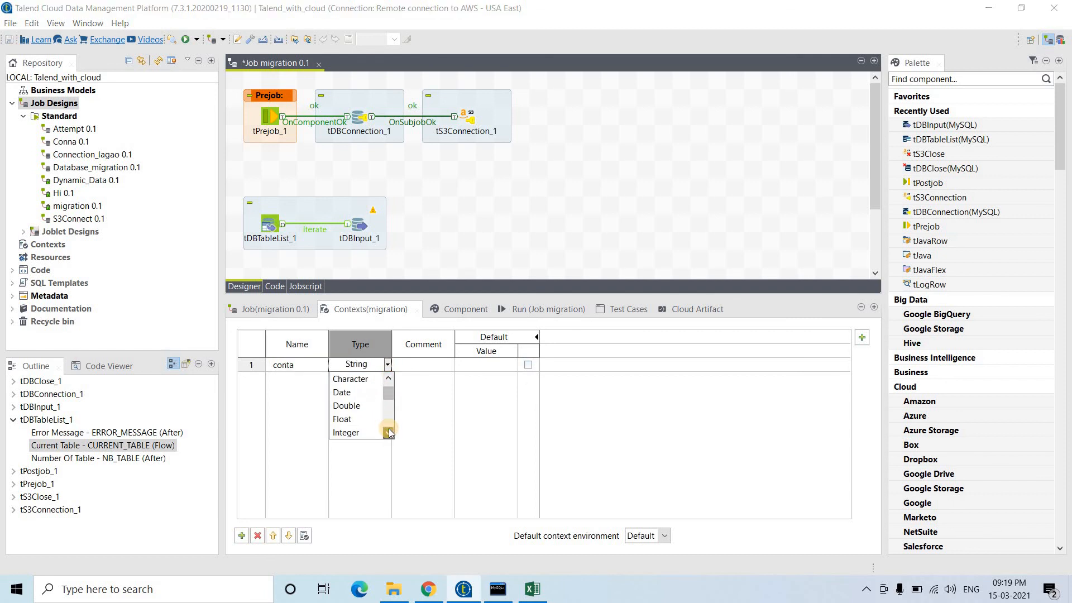
pyautogui.click(358, 432)
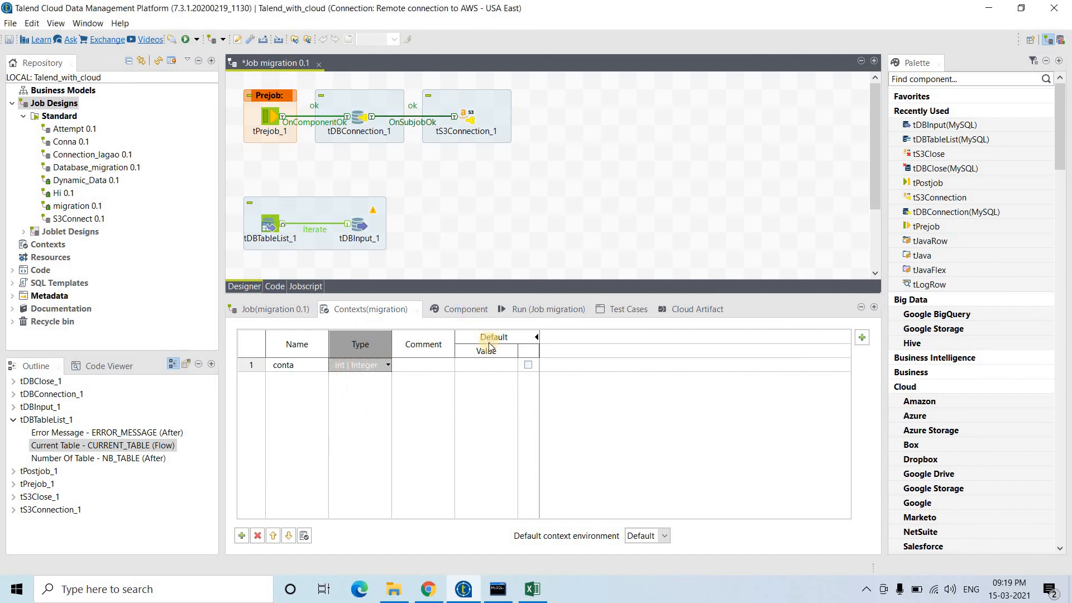
pyautogui.click(486, 364)
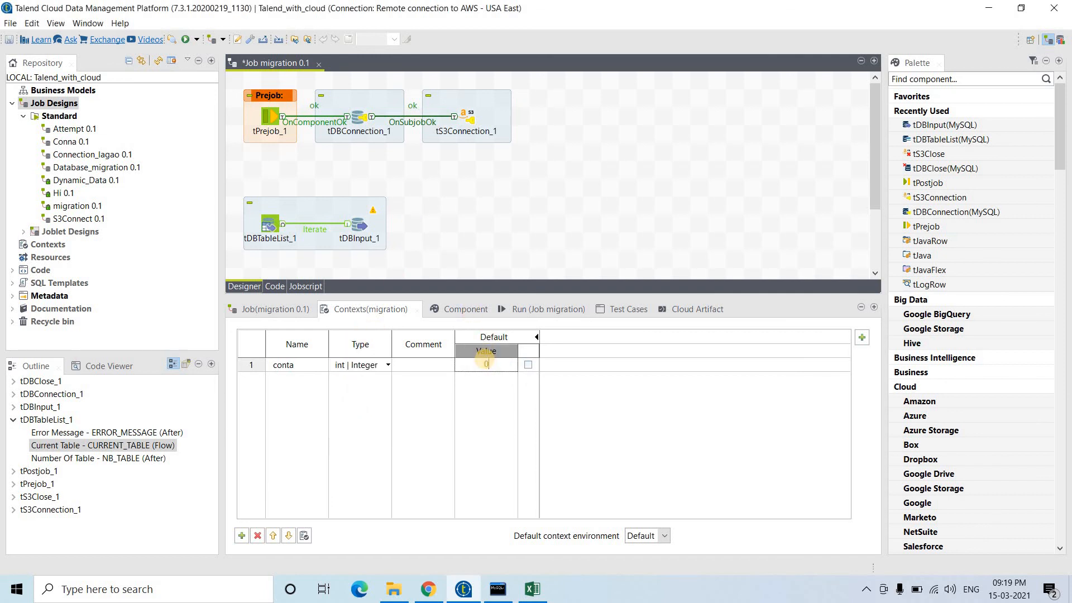
pyautogui.click(463, 227)
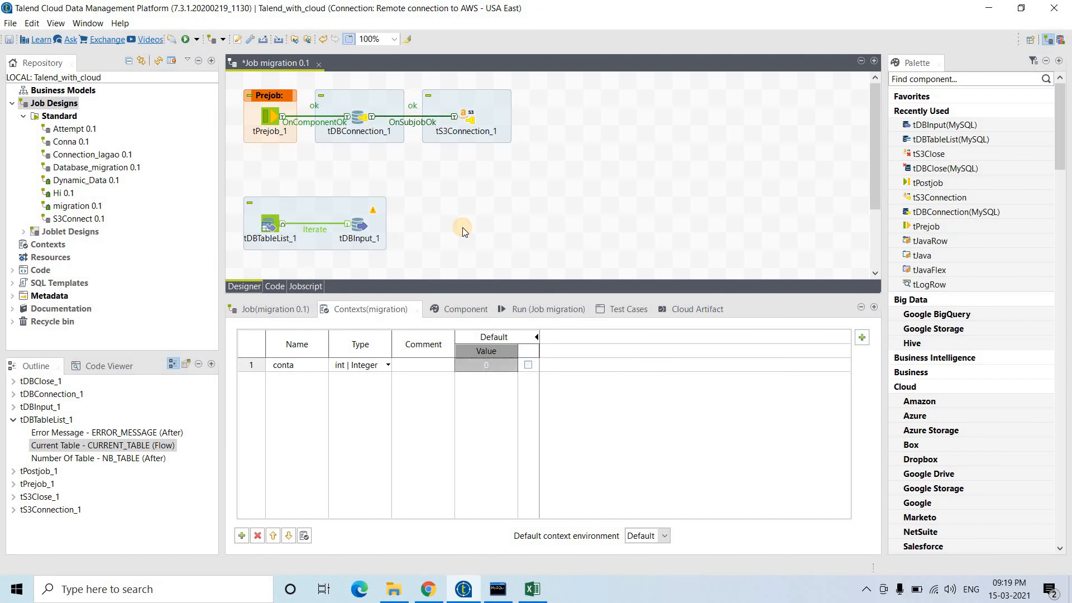
# - Add a tJavaRow and feed it tDBInput_1's Main row
pyautogui.write('tJava')
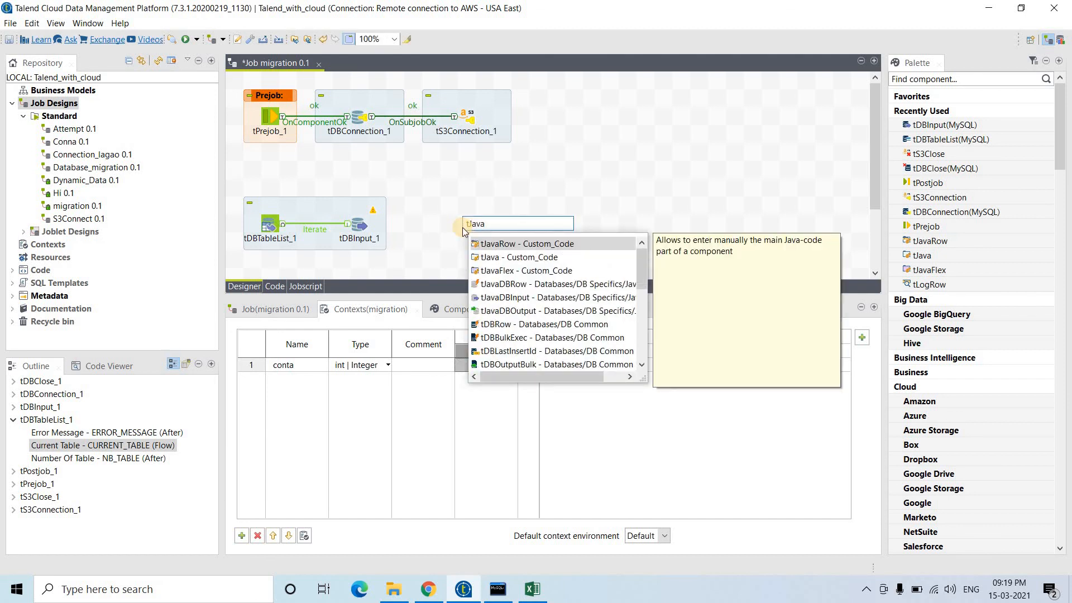
pyautogui.press('Return')
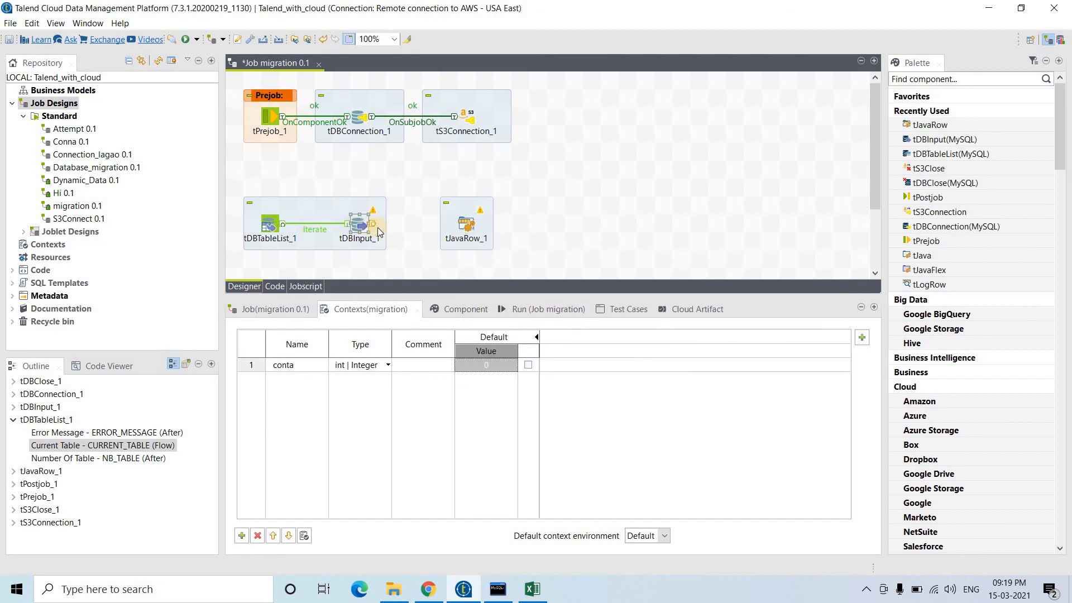
pyautogui.rightClick(357, 227)
pyautogui.moveTo(485, 232)
pyautogui.click(541, 232)
pyautogui.click(466, 225)
# - Delete tJavaRow_1's sample code and start a context. statement, checking the variable's name
pyautogui.doubleClick(373, 228)
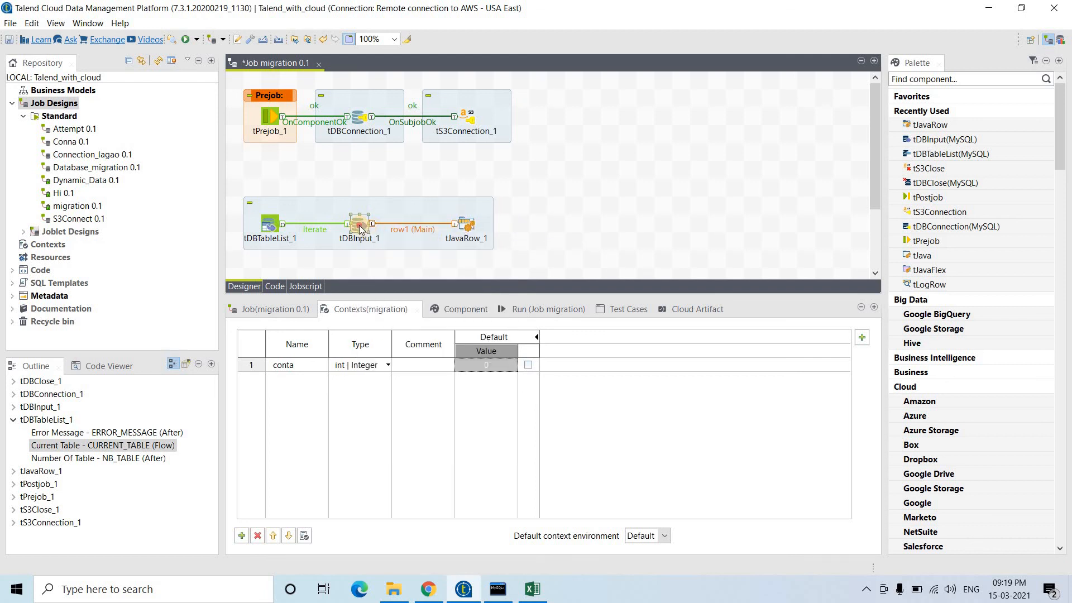
pyautogui.click(467, 224)
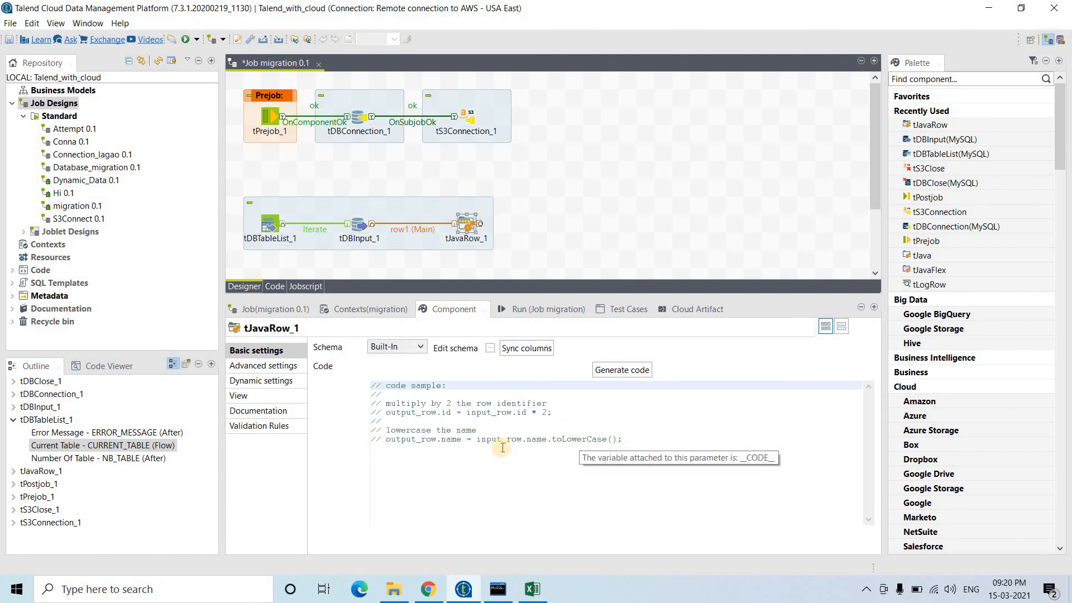
pyautogui.moveTo(476, 438); pyautogui.dragTo(352, 375)
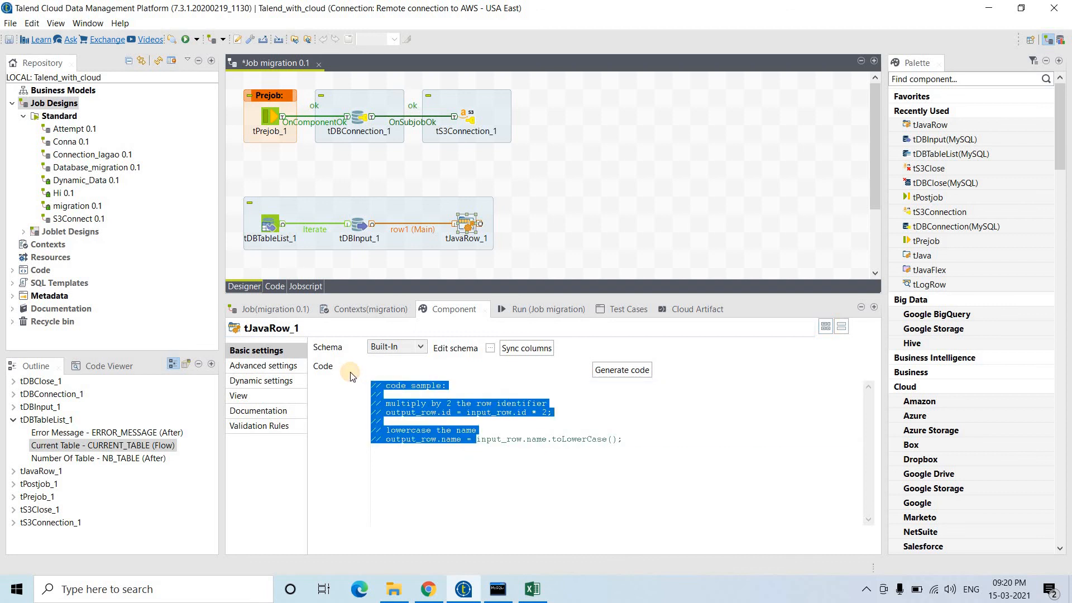
pyautogui.press('BackSpace')
pyautogui.write('context')
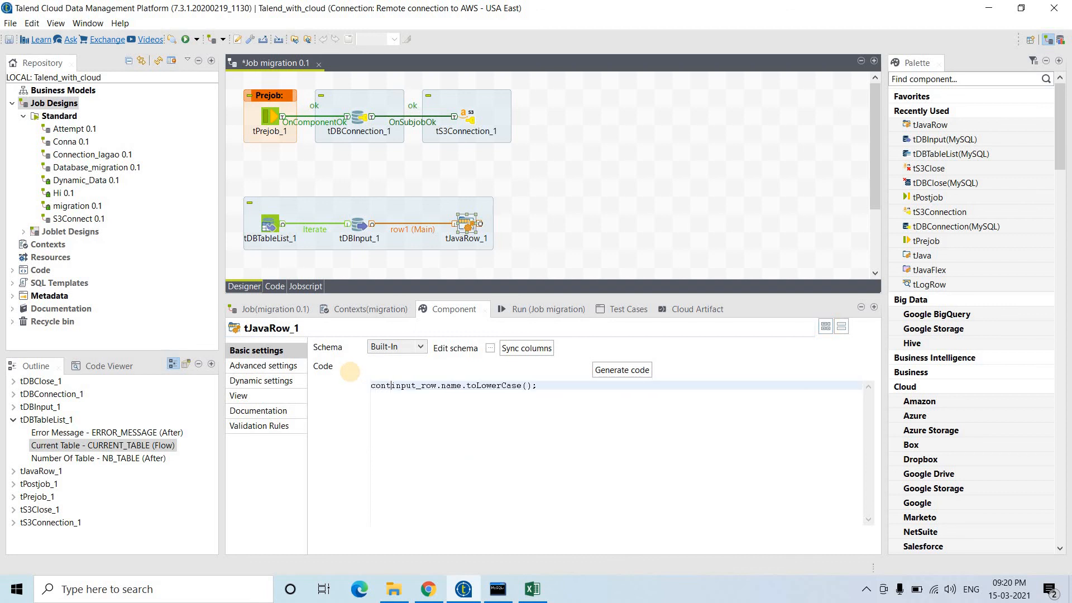
pyautogui.write('.')
pyautogui.doubleClick(455, 402)
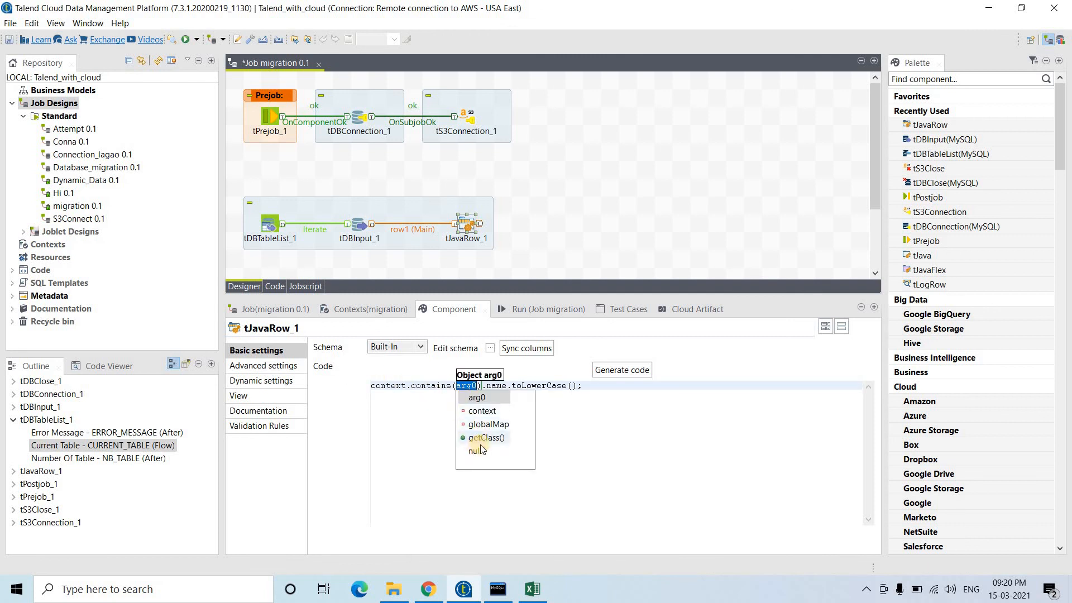
pyautogui.click(435, 386)
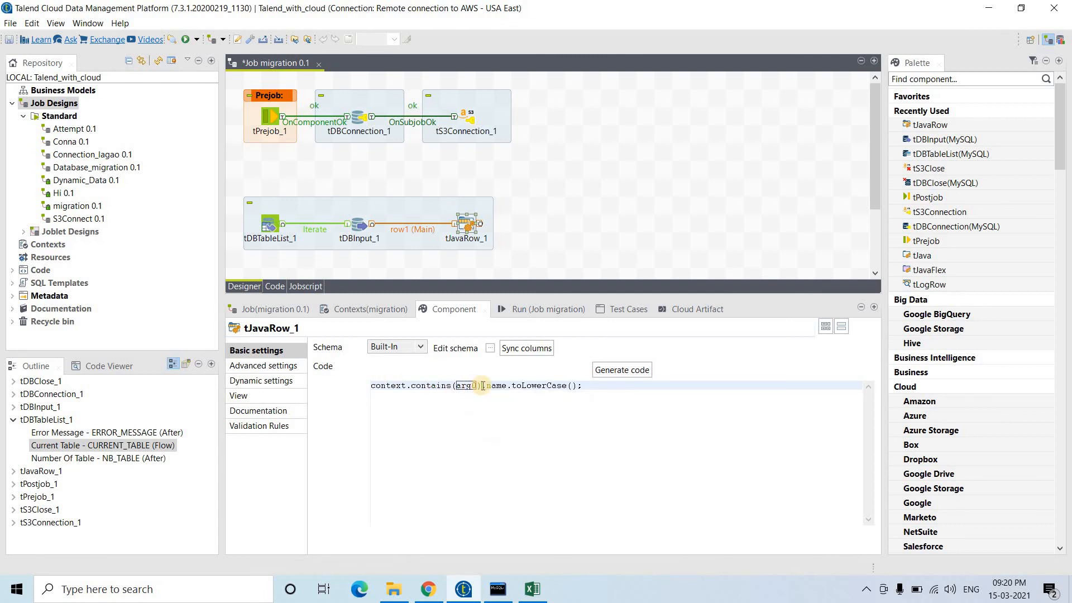
pyautogui.moveTo(482, 386); pyautogui.dragTo(410, 386)
pyautogui.press('BackSpace')
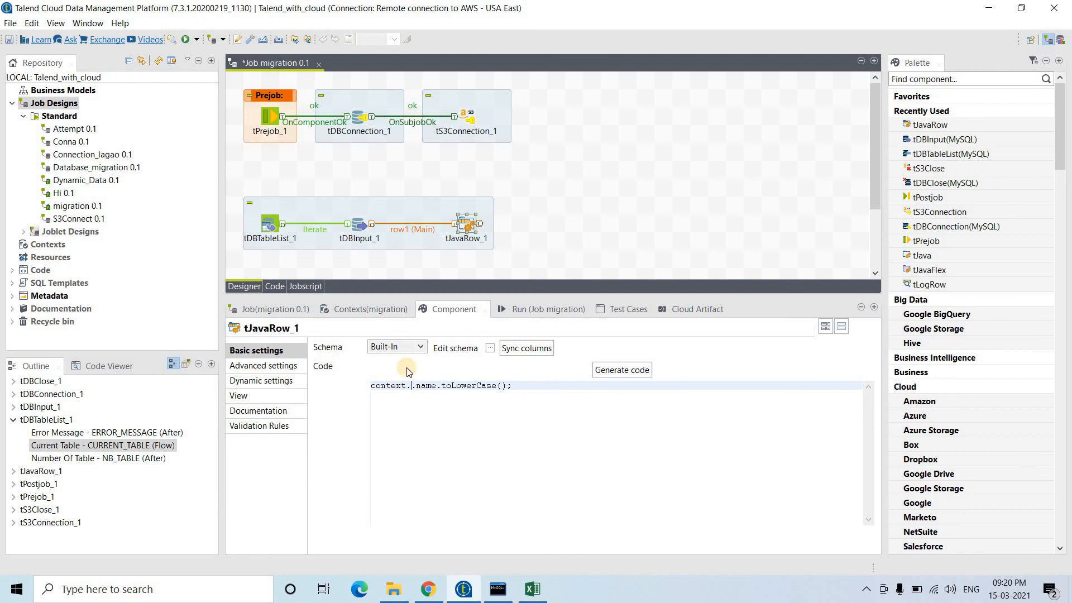
pyautogui.click(386, 313)
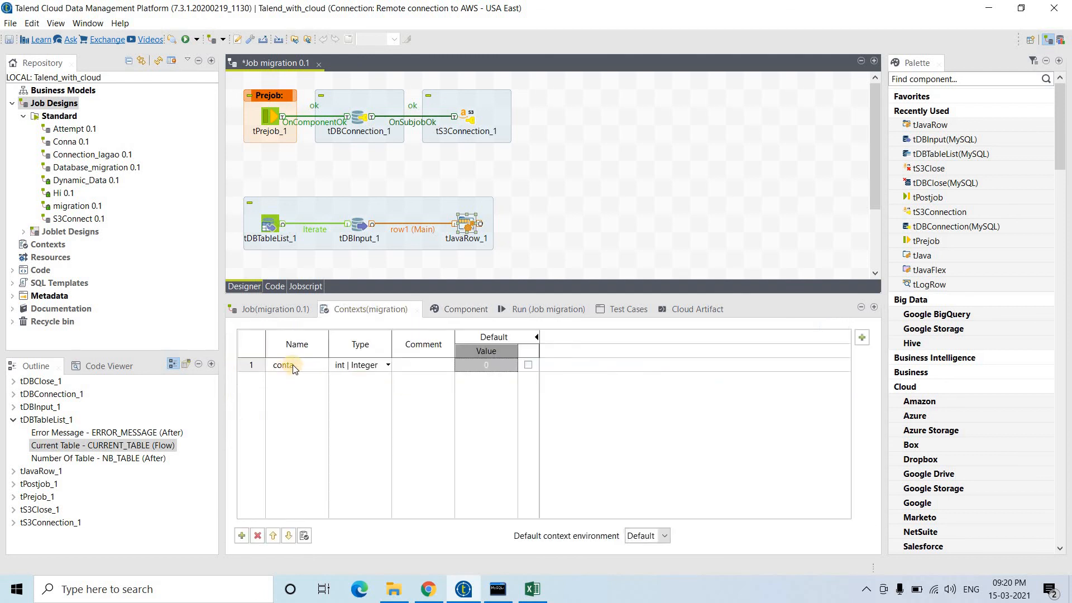
pyautogui.click(456, 314)
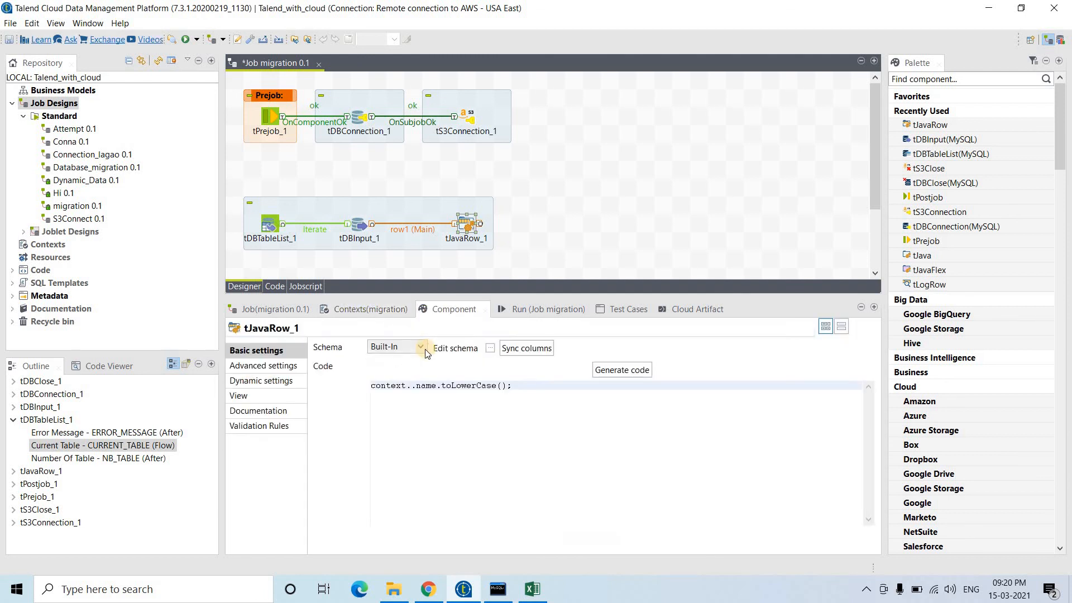
# - Edit the line into context.conta=input_row, removing the leftover toLowerCase() call
pyautogui.click(412, 386)
pyautogui.write('conta=')
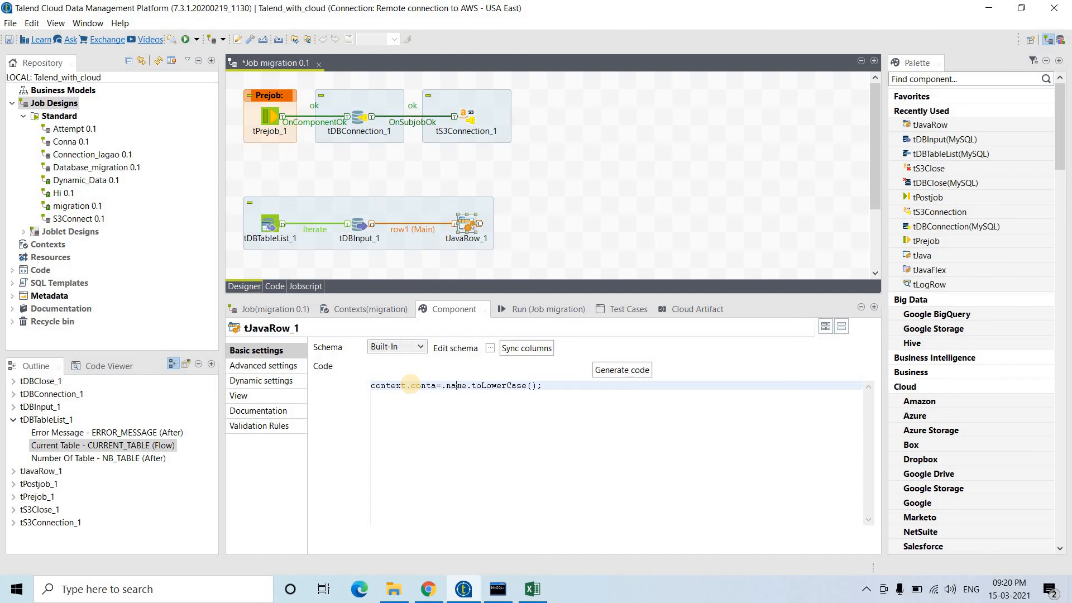
pyautogui.press('BackSpace')
pyautogui.press('BackSpace')
pyautogui.press('BackSpace')
pyautogui.press('BackSpace')
pyautogui.press('BackSpace')
pyautogui.write('input_row')
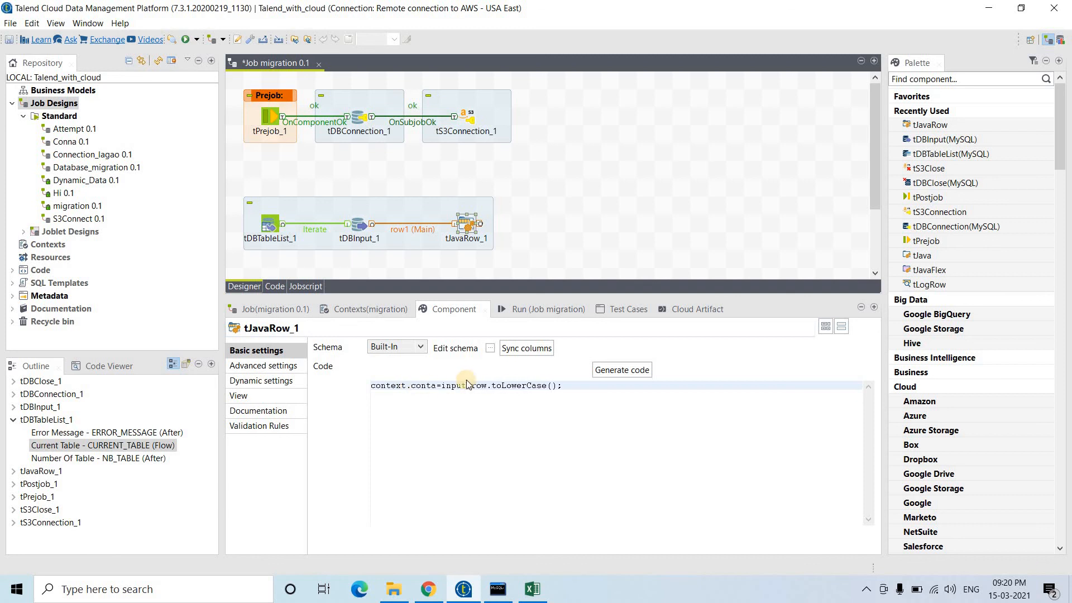
pyautogui.moveTo(557, 386); pyautogui.dragTo(495, 386)
pyautogui.press('BackSpace')
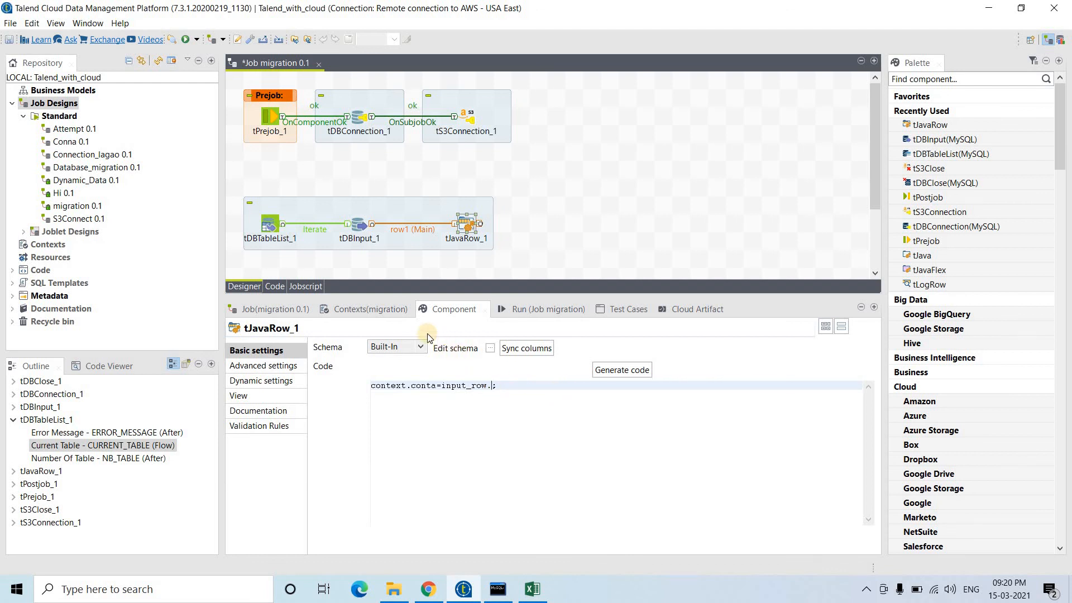
# - Confirm tDBInput_1's output column hi and finish the line context.conta=input_row.hi;
pyautogui.click(374, 310)
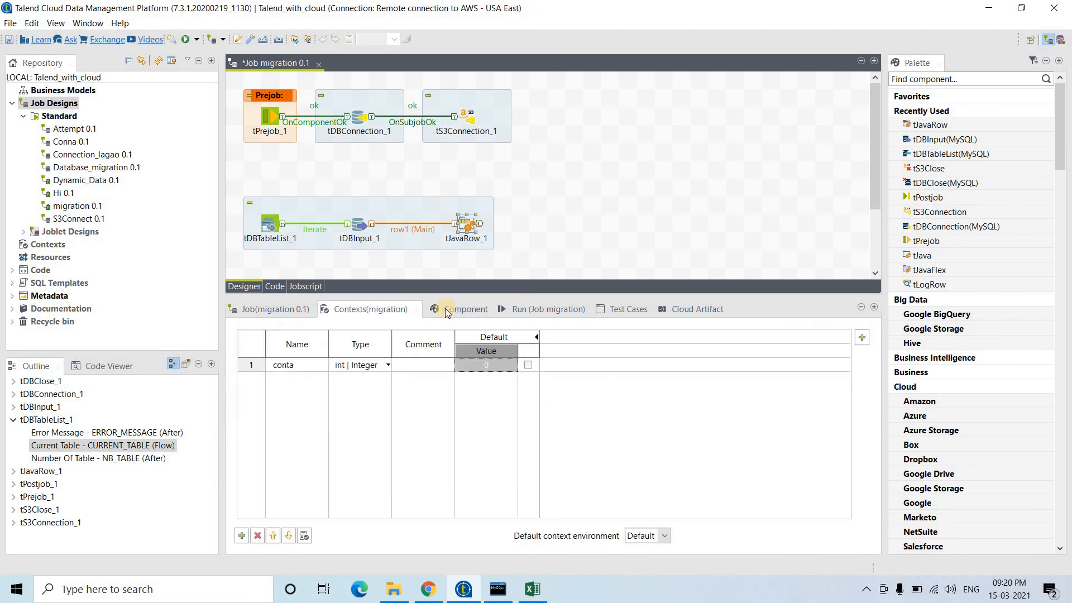
pyautogui.click(359, 223)
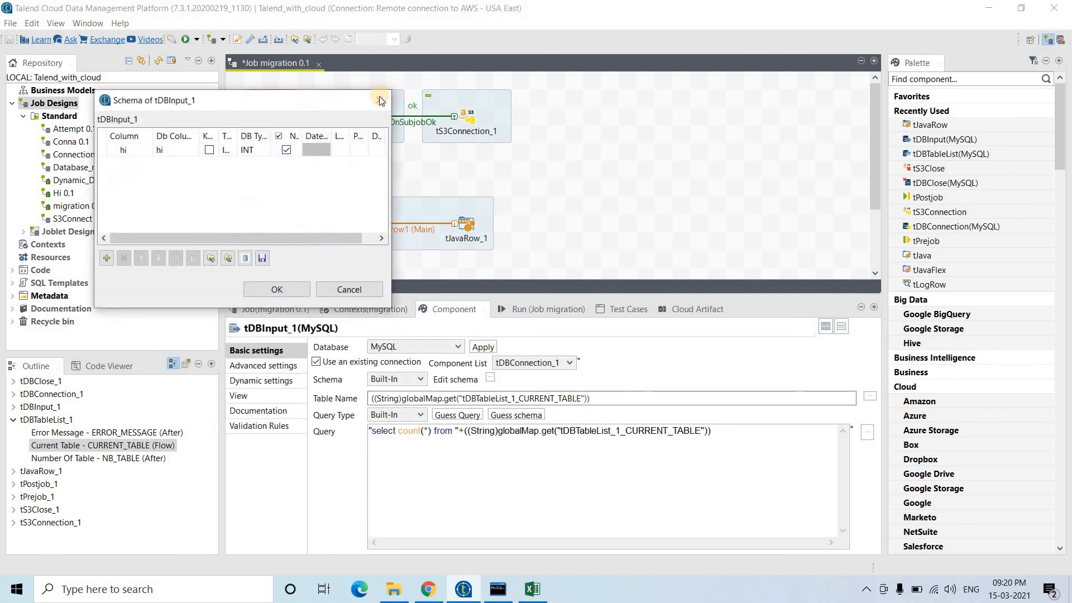
pyautogui.click(380, 98)
pyautogui.click(471, 224)
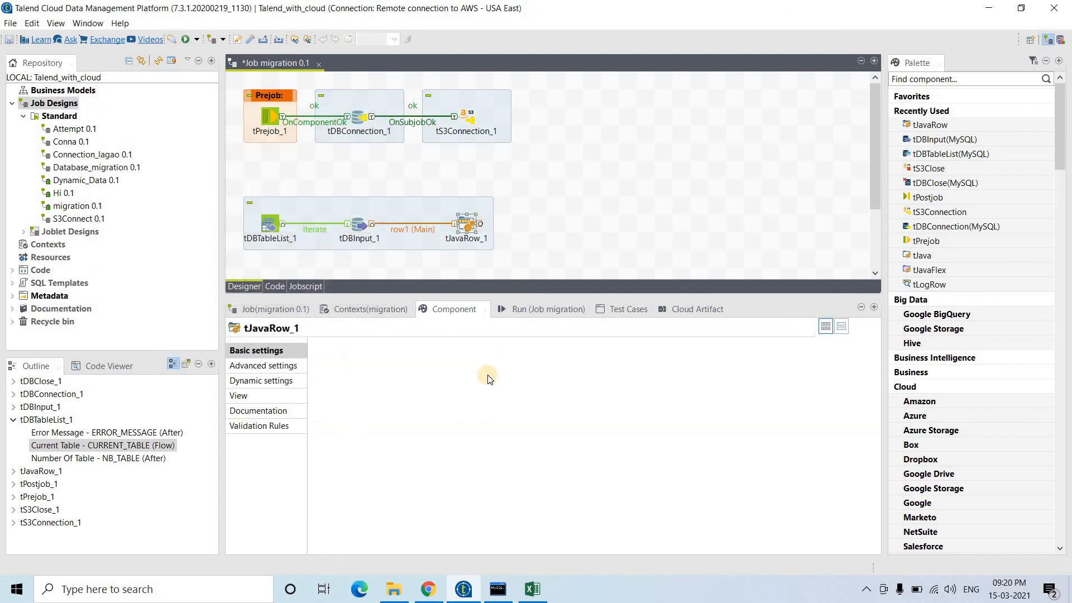
pyautogui.click(490, 385)
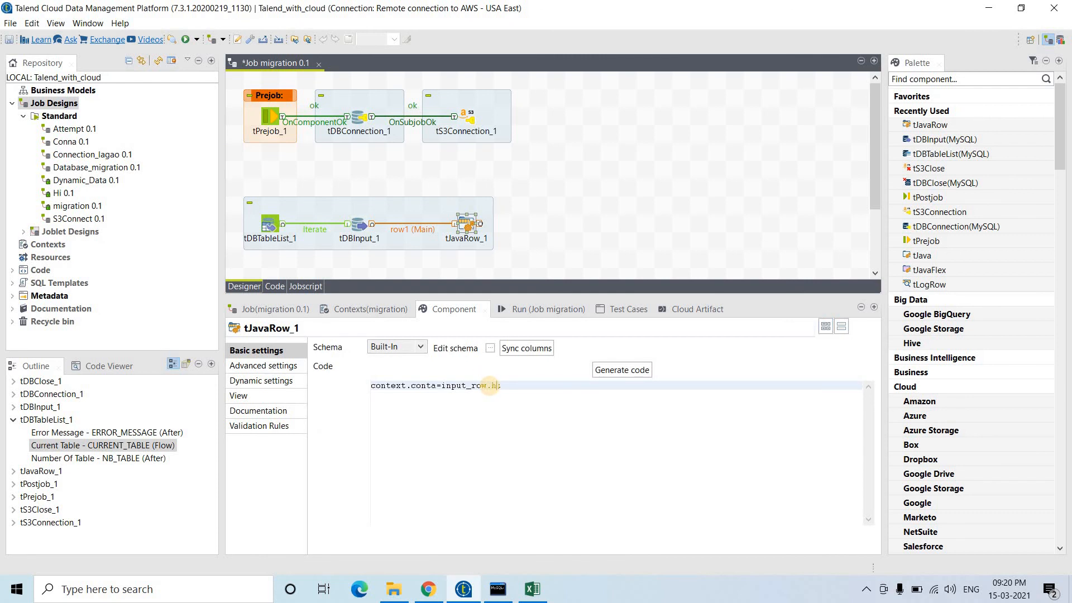
pyautogui.moveTo(553, 387); pyautogui.dragTo(361, 393)
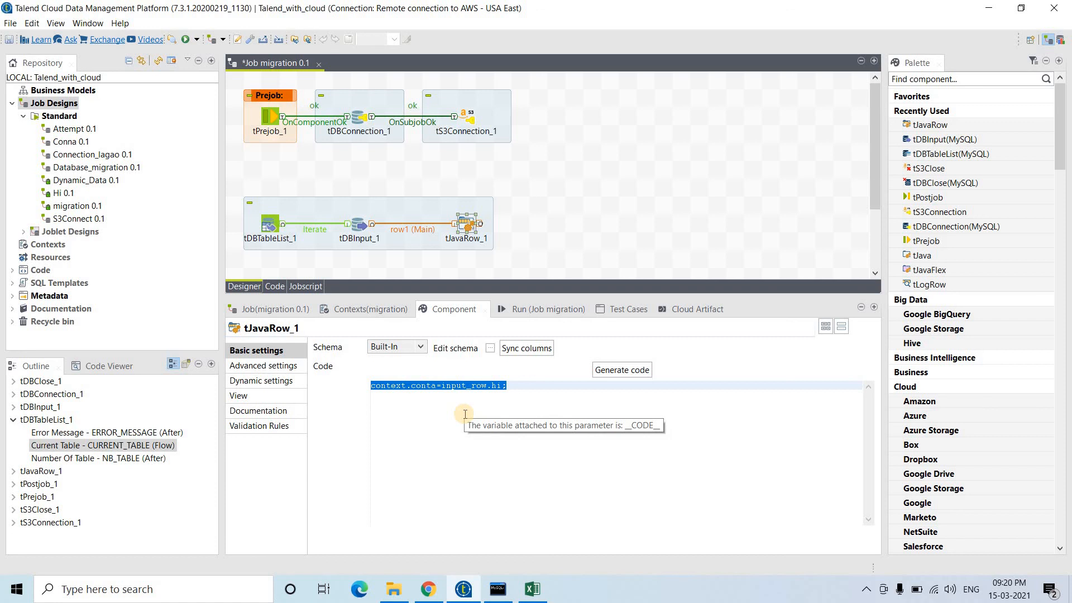
pyautogui.click(414, 386)
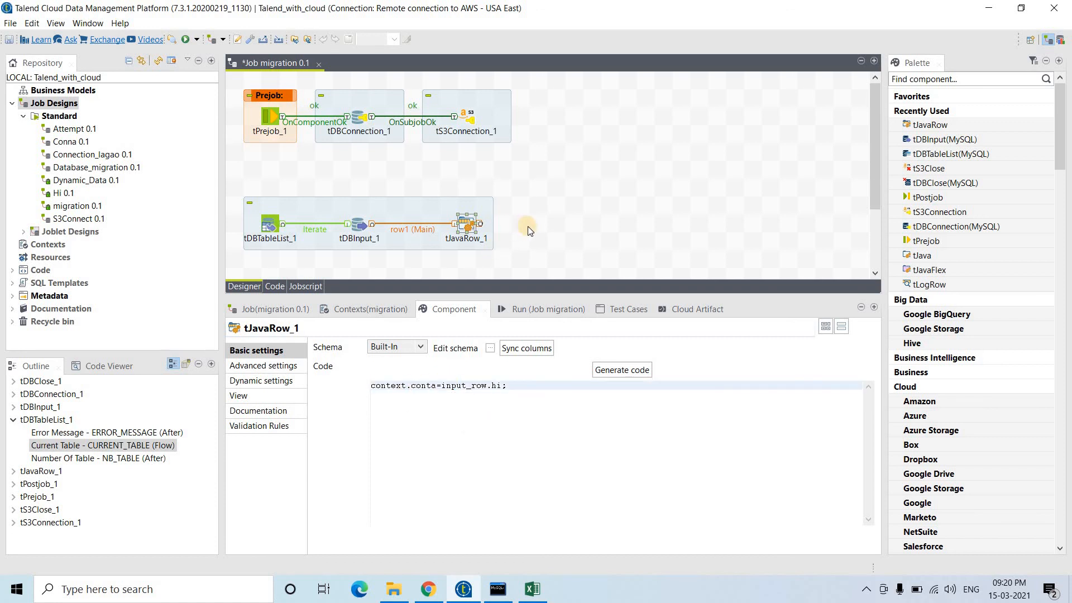
pyautogui.click(548, 222)
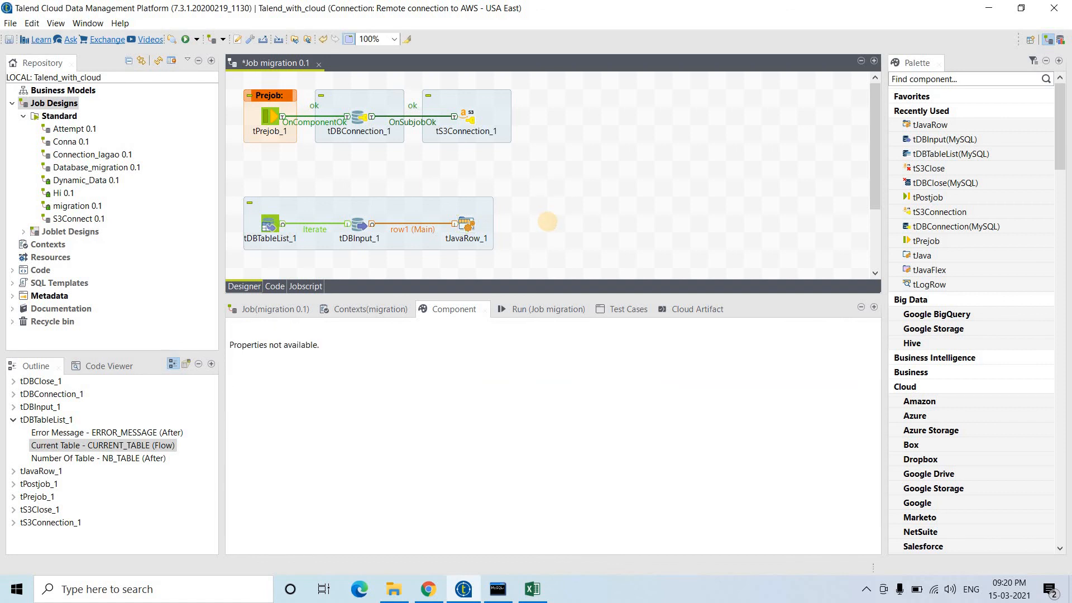
# - Add a second tJavaRow fed by tJavaRow_1's Main row
pyautogui.write('tjav')
pyautogui.press('Return')
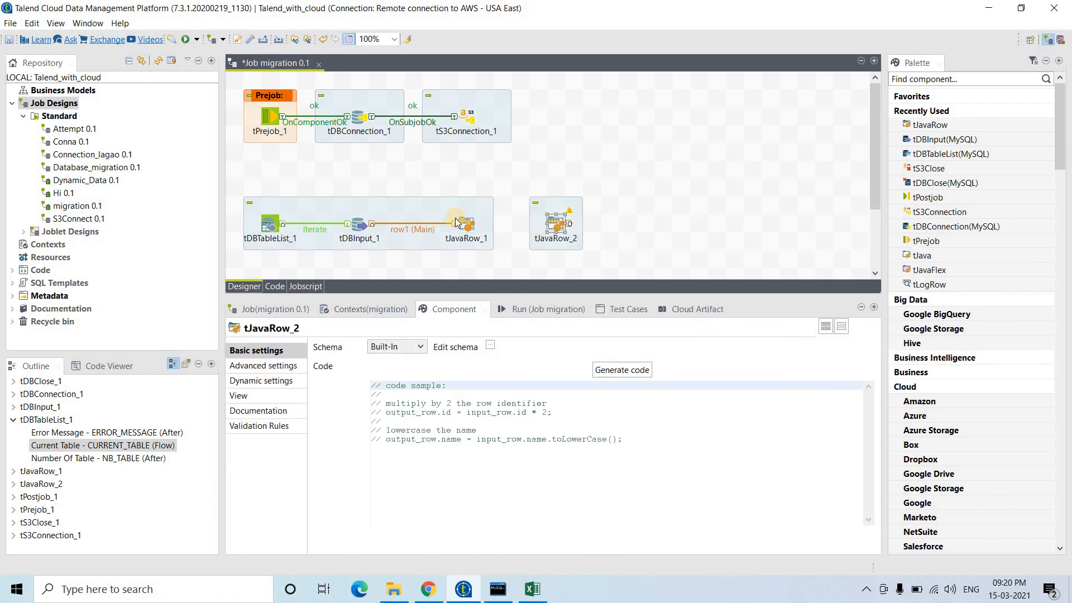
pyautogui.rightClick(457, 223)
pyautogui.moveTo(555, 231)
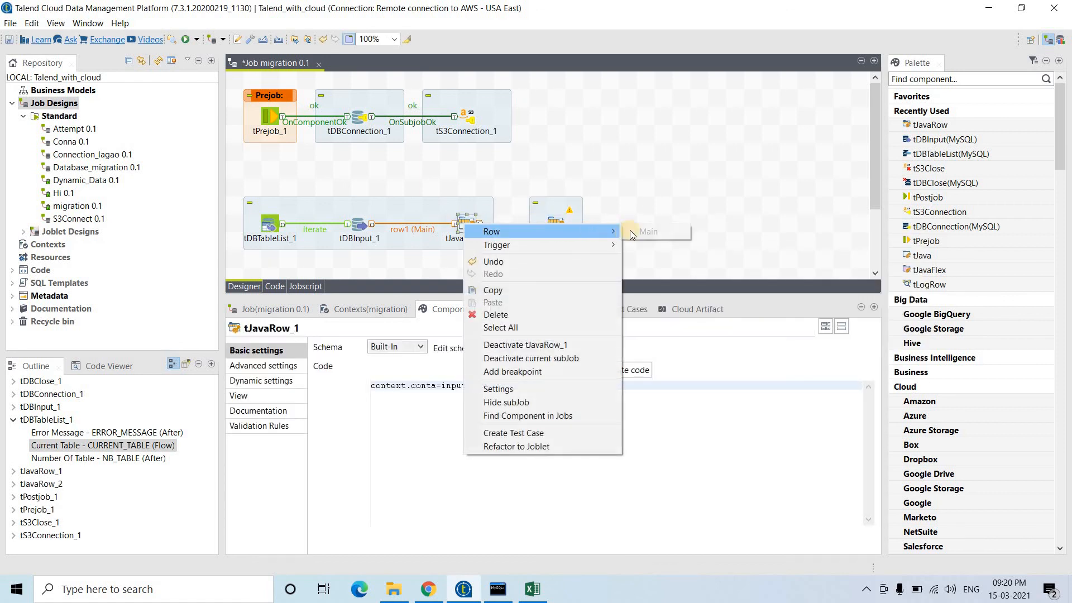
pyautogui.click(637, 232)
pyautogui.click(558, 228)
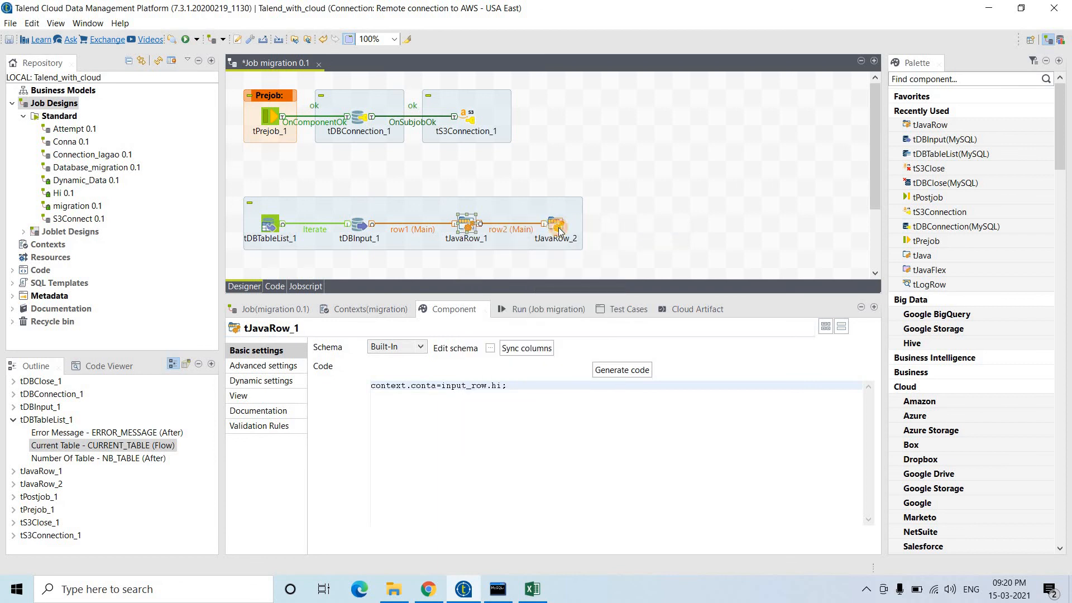
# - Replace tJavaRow_2's sample code with a System.out.println call printing "--" and context.conta
pyautogui.click(559, 230)
pyautogui.click(397, 385)
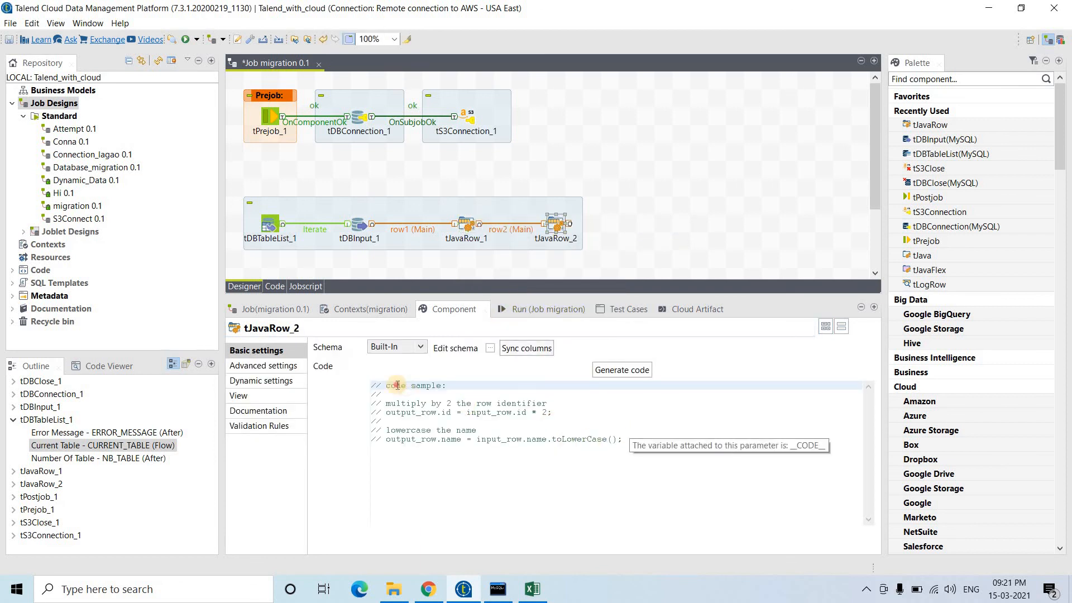
pyautogui.hotkey('ctrl', 'a')
pyautogui.press('BackSpace')
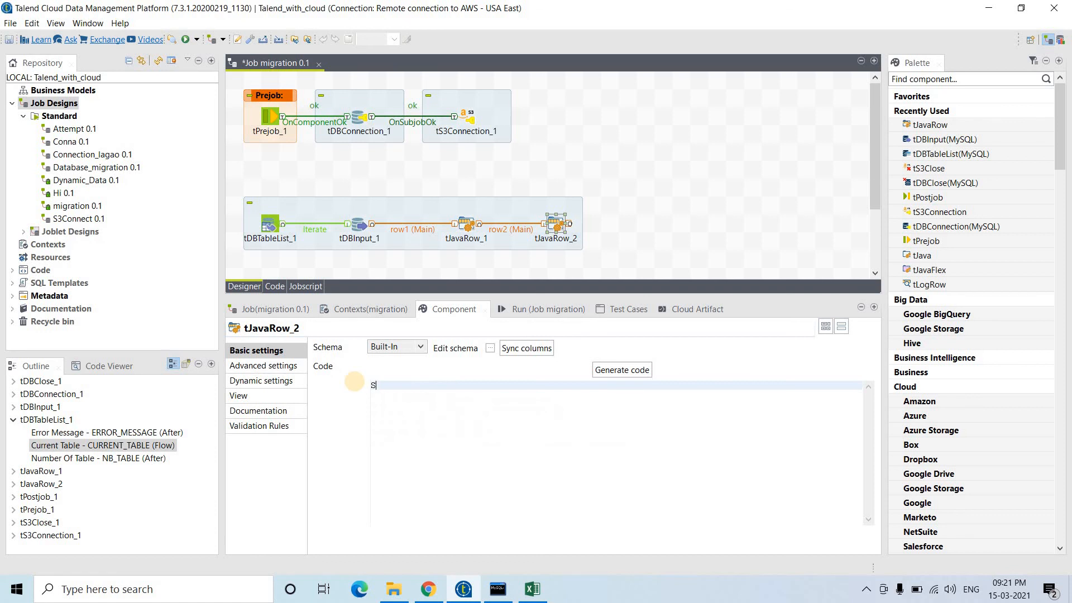
pyautogui.write('System.out.println(')
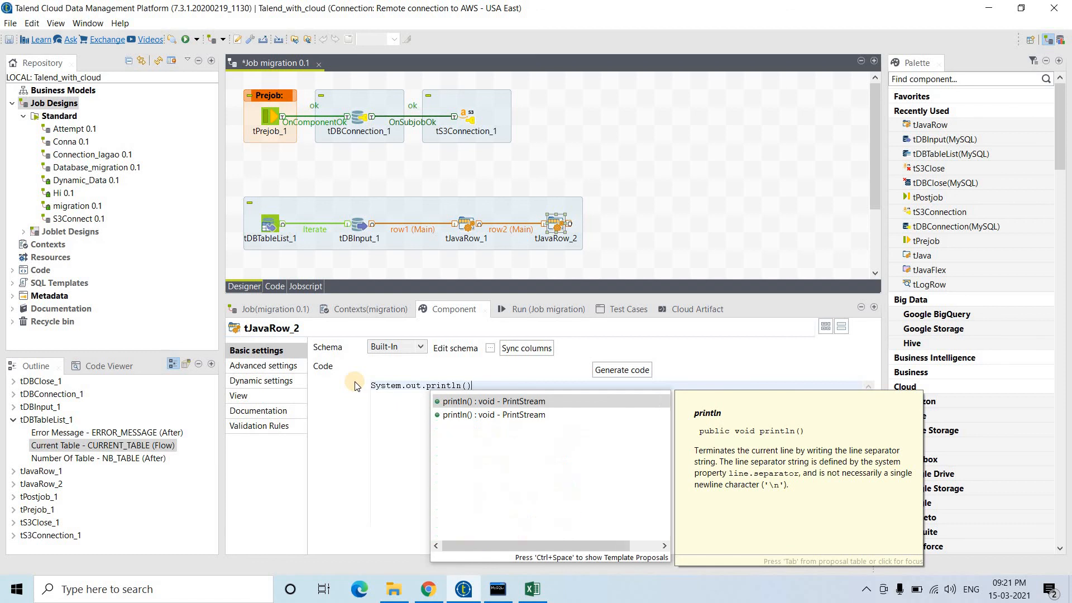
pyautogui.press('Return')
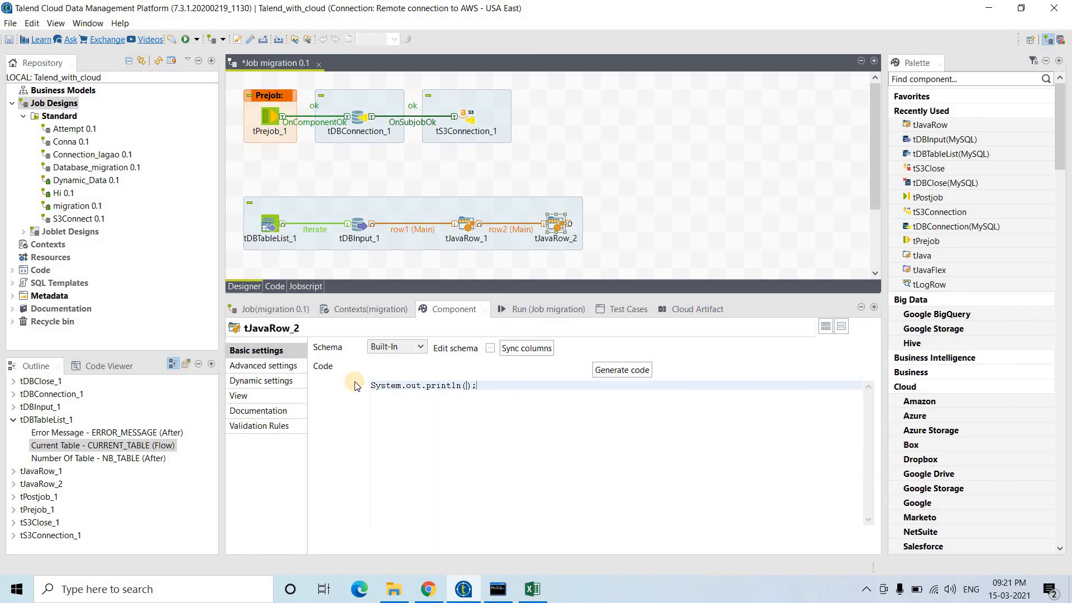
pyautogui.write('"')
pyautogui.write('--"context.conta')
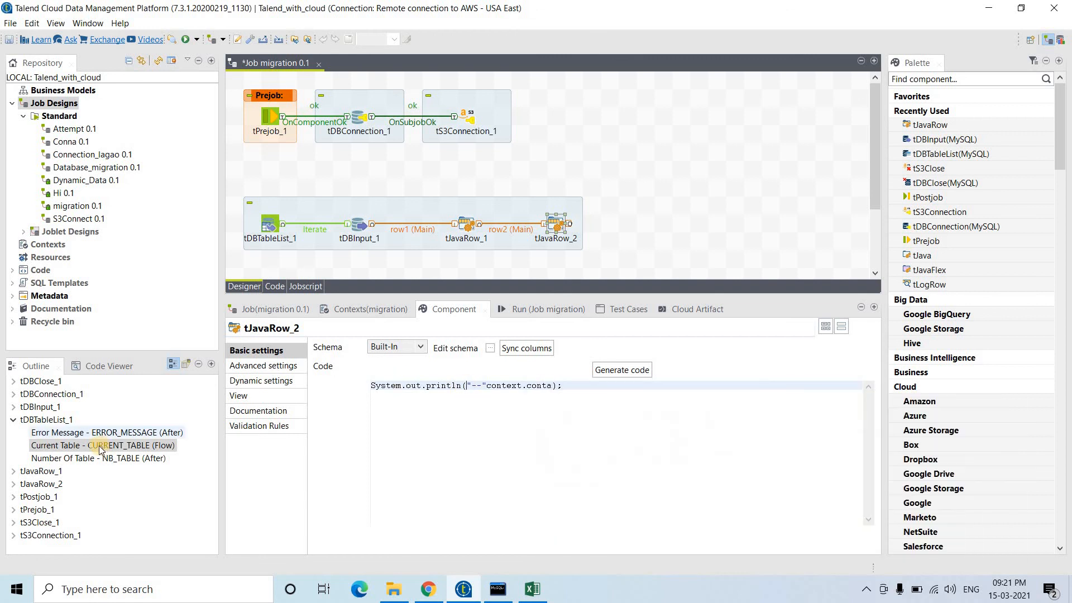
# - Put the Current Table expression inside println, joined by +"--"+, and bring up the Run view
pyautogui.moveTo(103, 446); pyautogui.dragTo(468, 391)
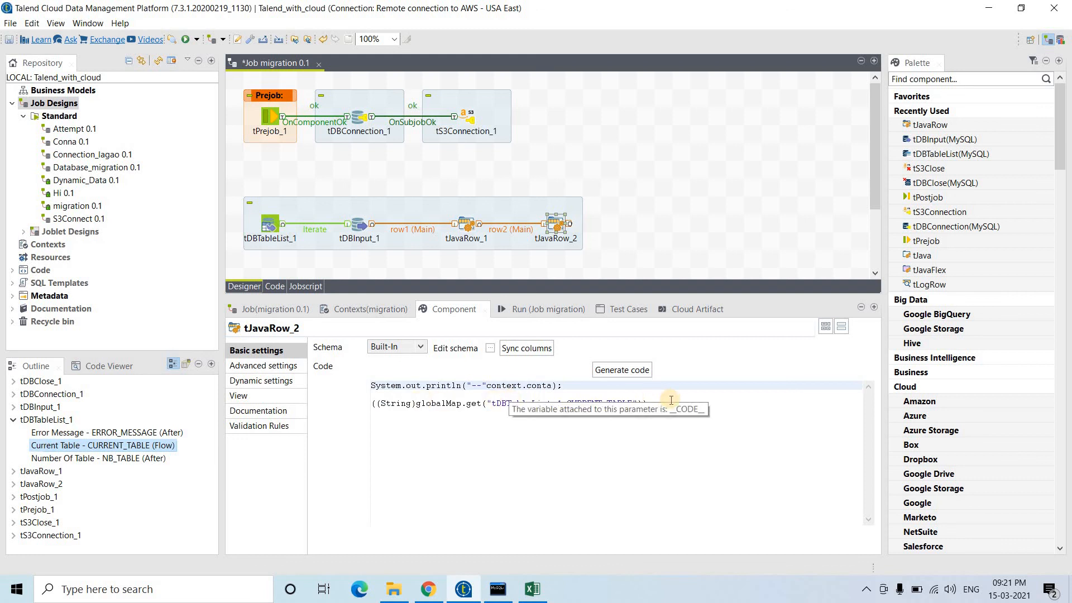
pyautogui.moveTo(647, 403); pyautogui.dragTo(368, 410)
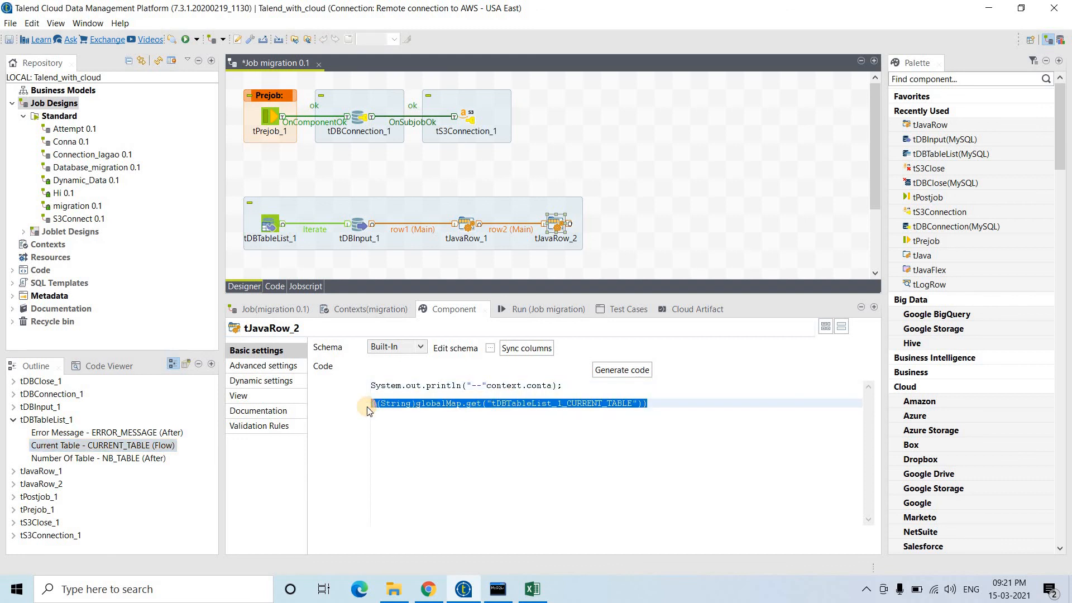
pyautogui.hotkey('ctrl', 'x')
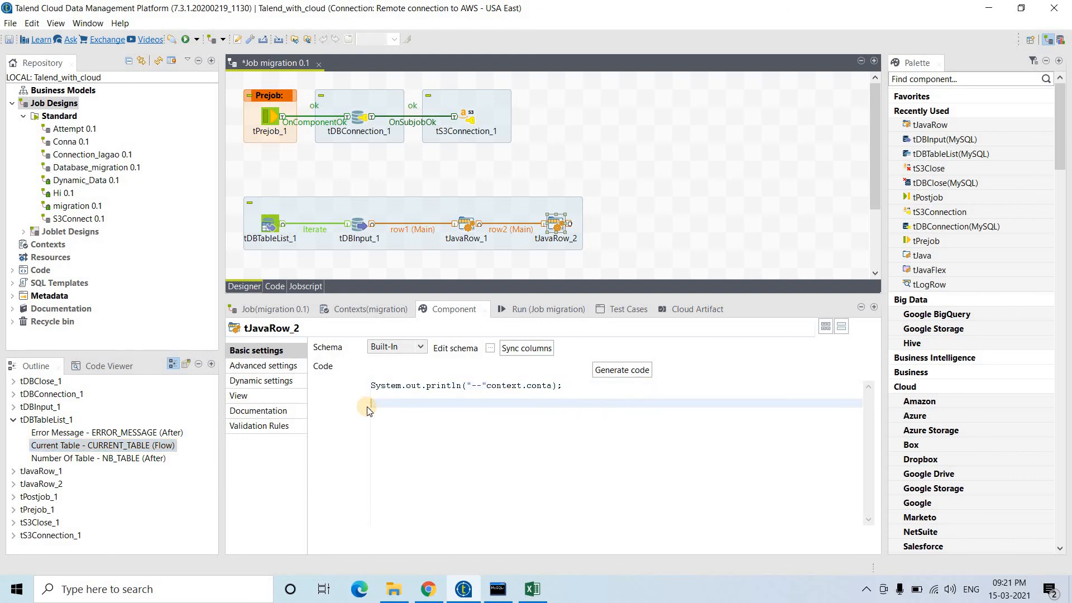
pyautogui.click(468, 385)
pyautogui.hotkey('ctrl', 'v')
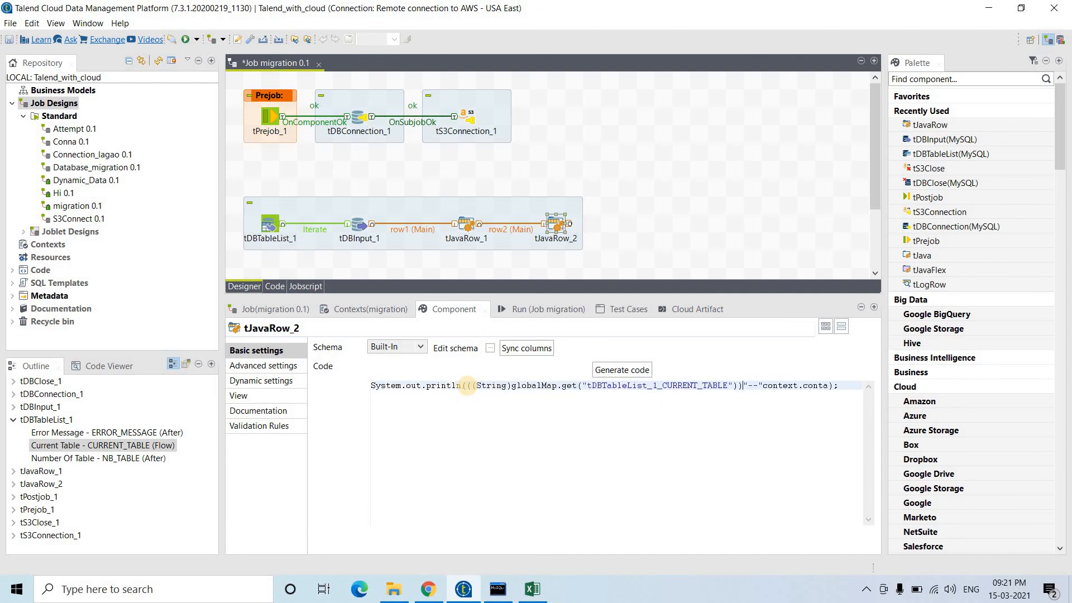
pyautogui.write('+"--"')
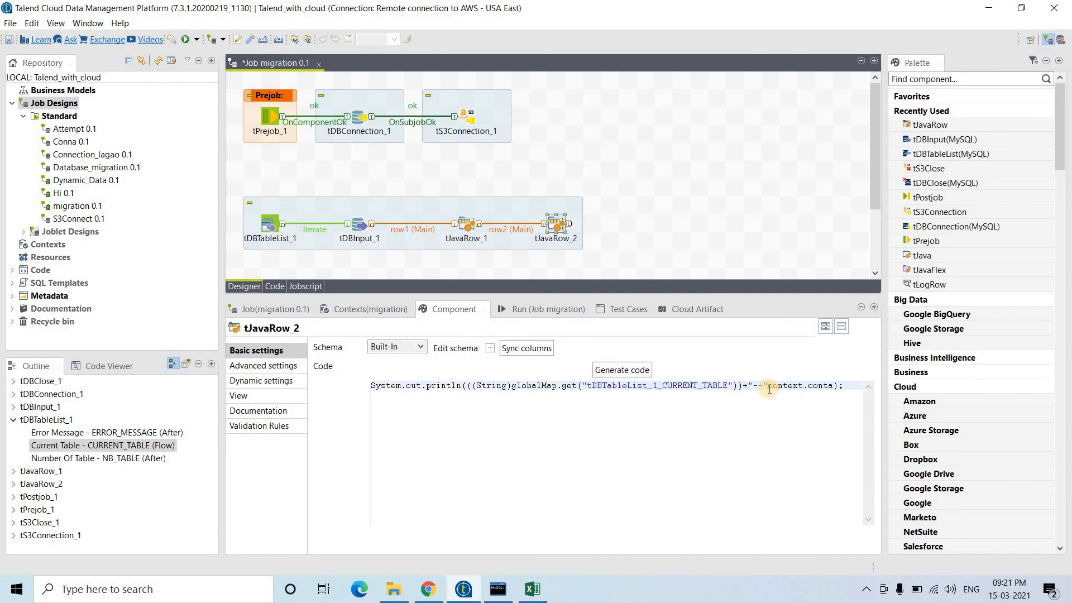
pyautogui.write('+')
pyautogui.click(540, 305)
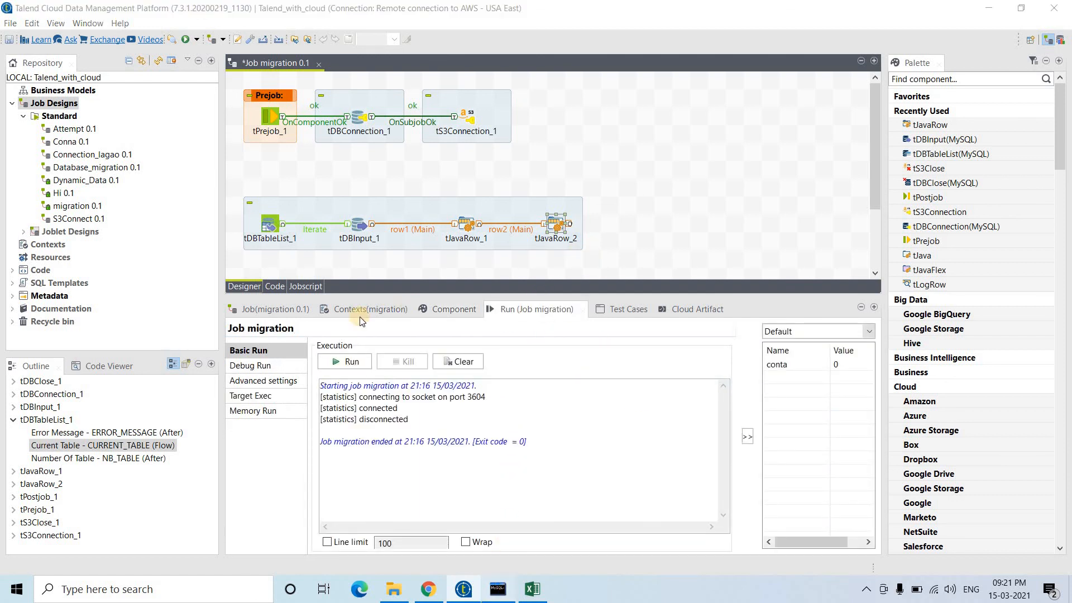
pyautogui.hotkey('alt', 'Tab')
# - Run select count(*) queries on city (4079 rows) and country (239 rows)
pyautogui.write('s')
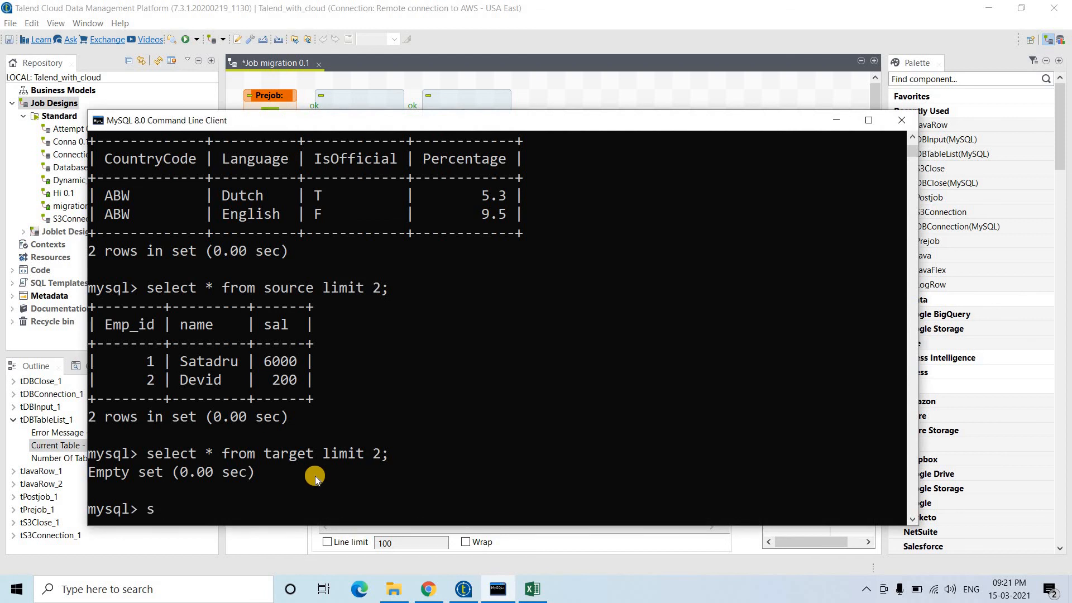
pyautogui.write('elect count(*) fro')
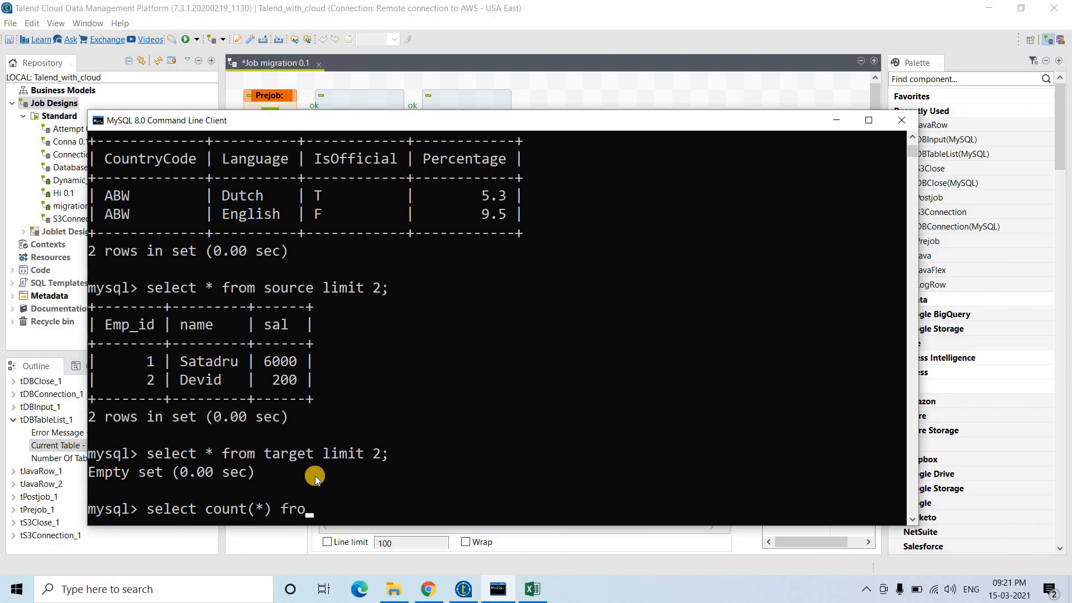
pyautogui.write('m city;')
pyautogui.press('Return')
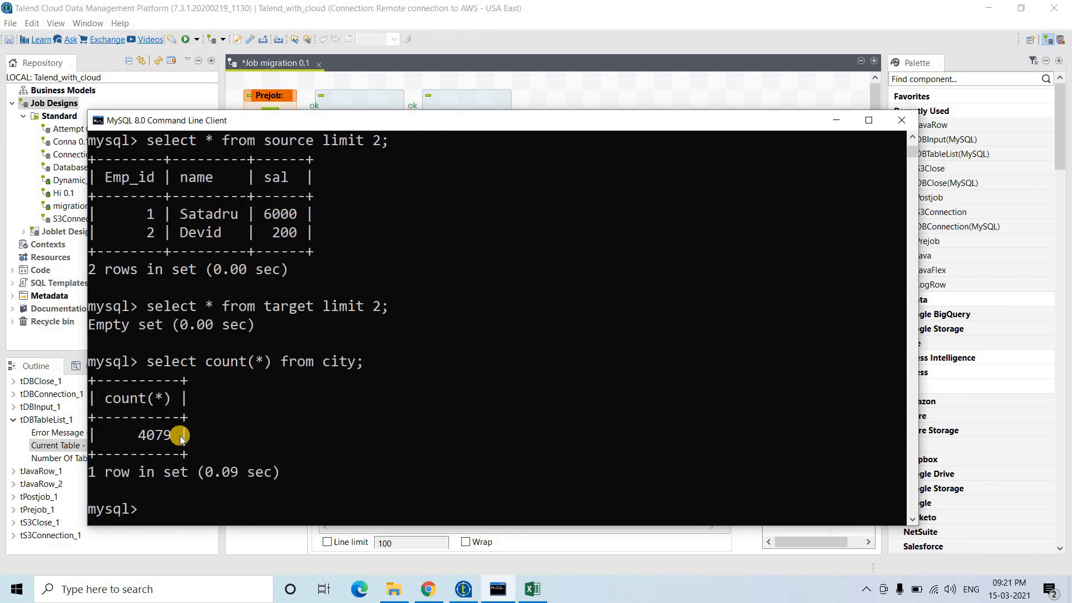
pyautogui.press('Up')
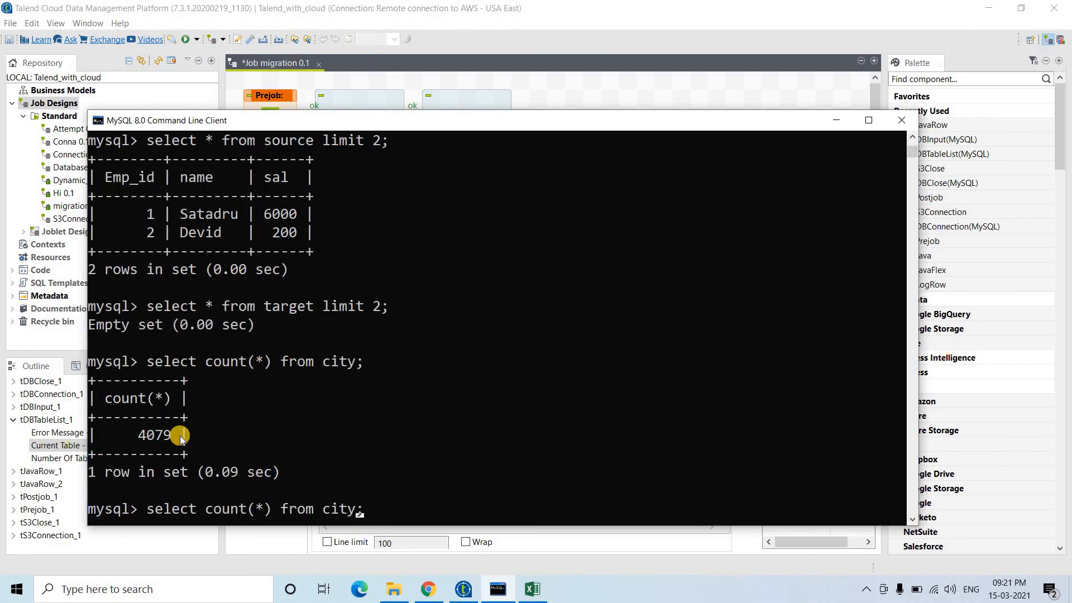
pyautogui.press('BackSpace')
pyautogui.press('BackSpace')
pyautogui.press('BackSpace')
pyautogui.write('ountry')
pyautogui.press('Return')
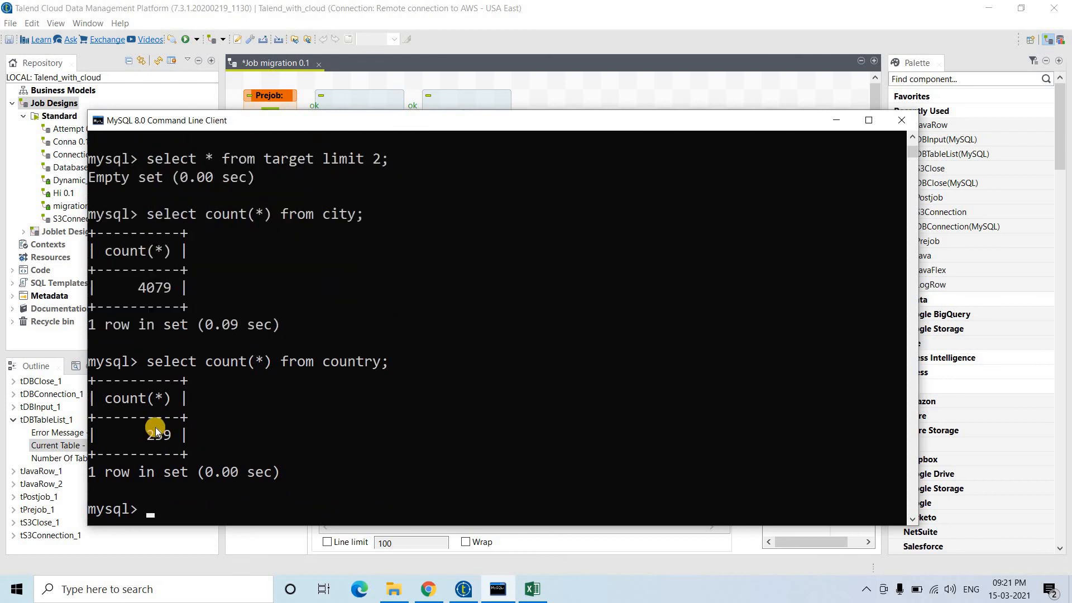
# - Count the rows in countrylanguage (984) and source (2) by editing the recalled query
pyautogui.scroll(15, 156, 427)
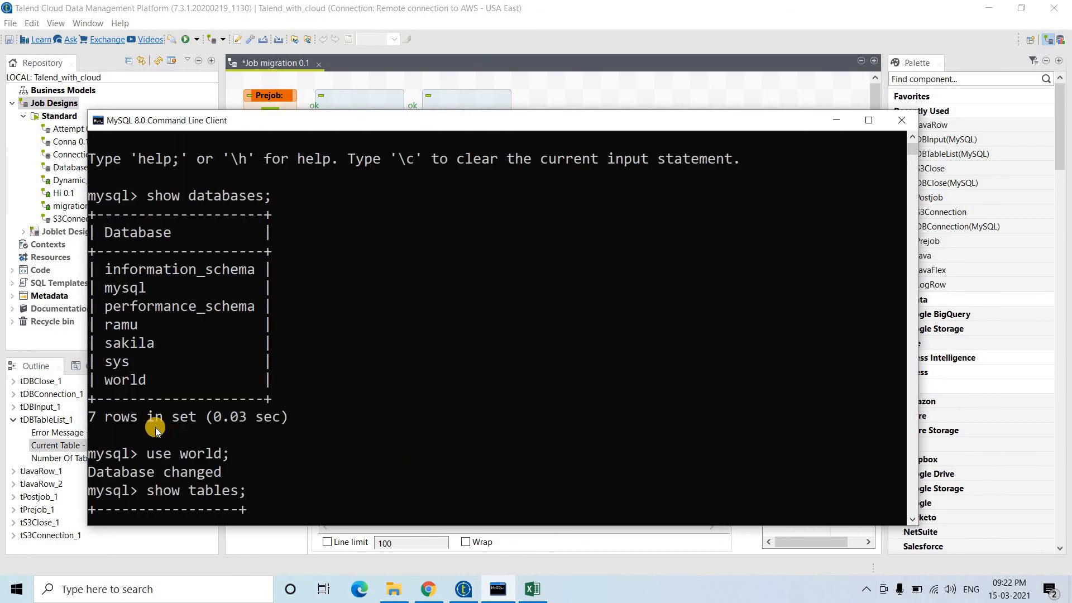
pyautogui.scroll(-4, 156, 428)
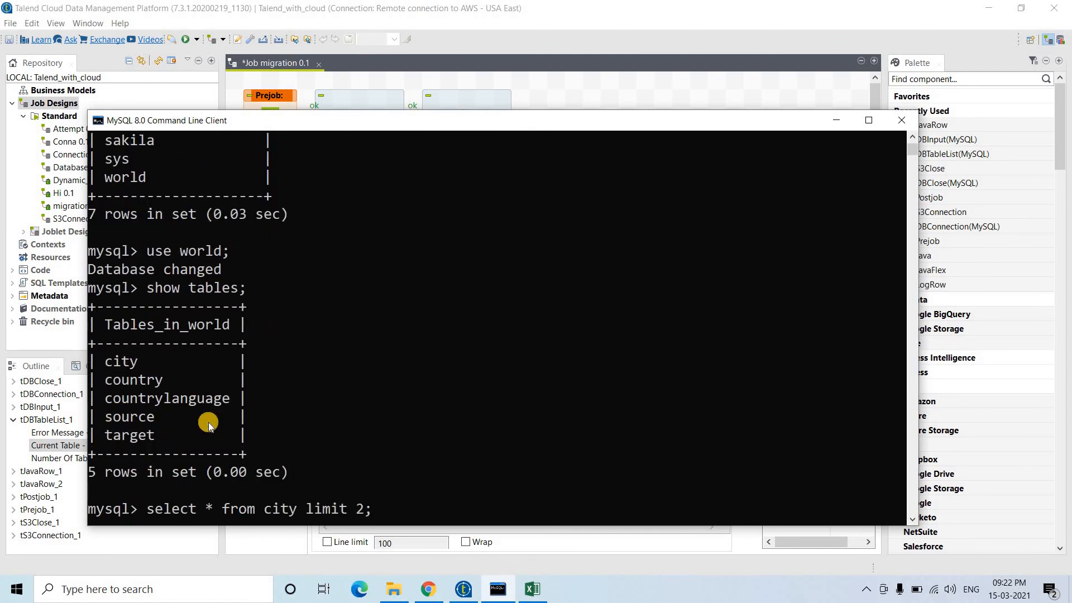
pyautogui.scroll(-12, 208, 422)
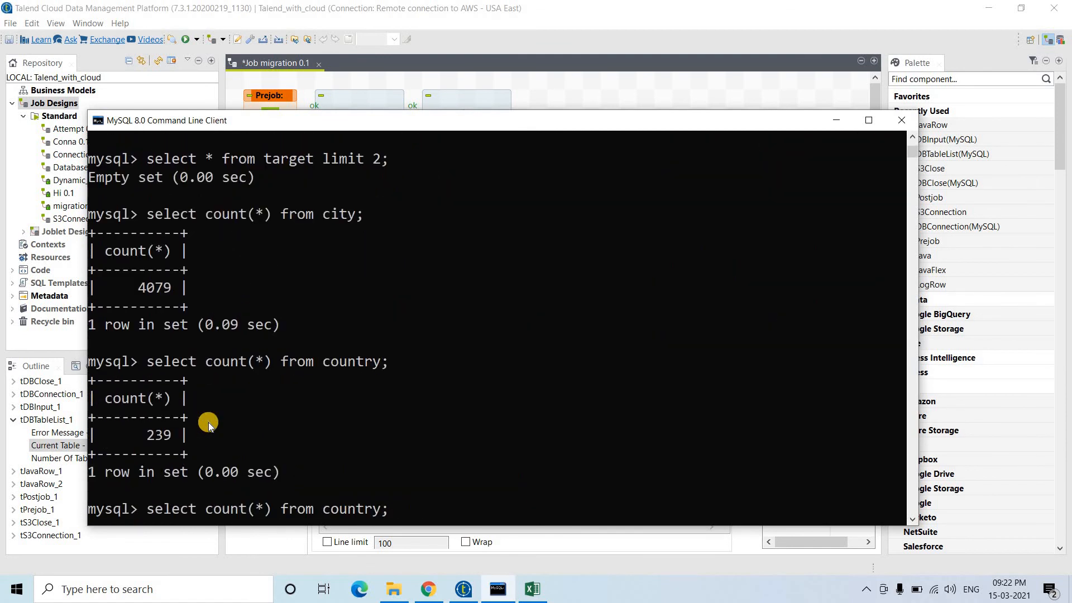
pyautogui.write('language')
pyautogui.press('Return')
pyautogui.press('Up')
pyautogui.press('Left')
pyautogui.press('BackSpace')
pyautogui.press('BackSpace')
pyautogui.press('BackSpace')
pyautogui.press('BackSpace')
pyautogui.press('BackSpace')
pyautogui.press('BackSpace')
pyautogui.press('BackSpace')
pyautogui.press('BackSpace')
pyautogui.press('BackSpace')
pyautogui.press('BackSpace')
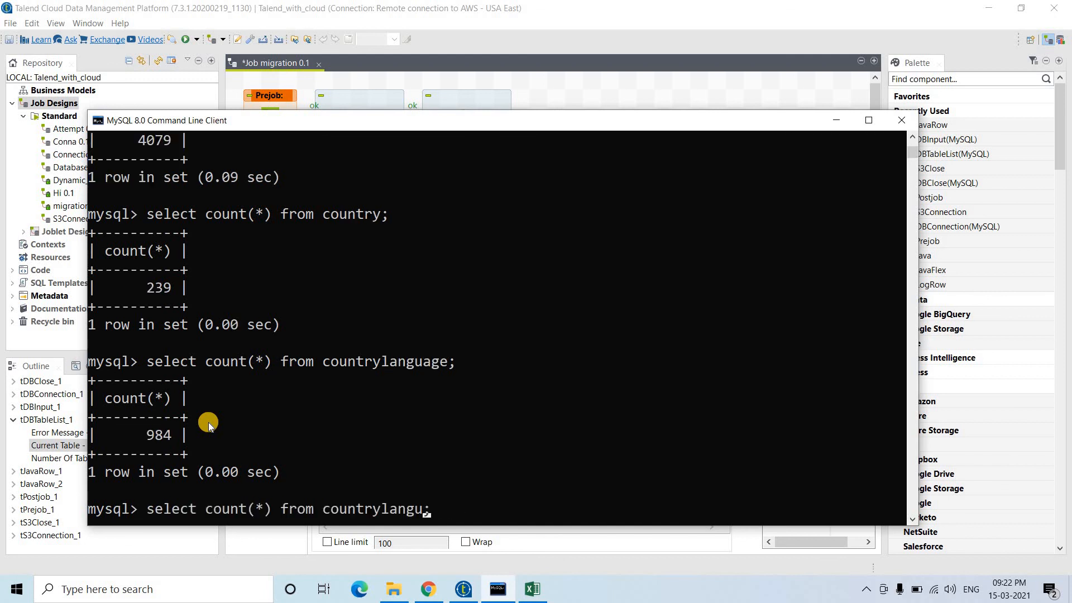
pyautogui.press('BackSpace')
pyautogui.press('BackSpace')
pyautogui.press('BackSpace')
pyautogui.press('BackSpace')
pyautogui.press('BackSpace')
pyautogui.write('source')
pyautogui.press('Return')
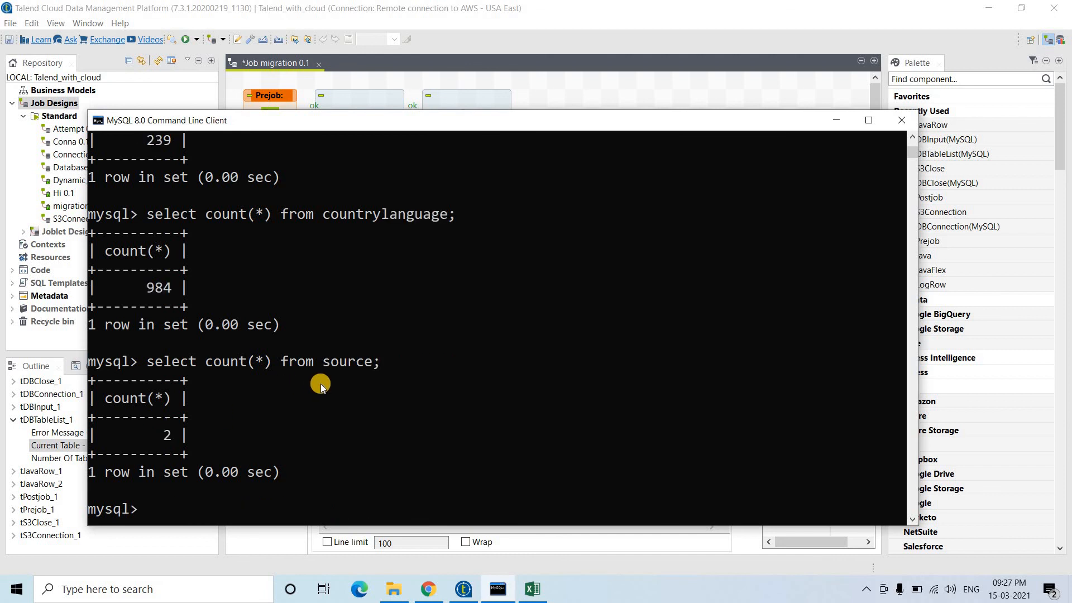
# - Count the rows in target (0), then clear the query text from the console
pyautogui.press('Up')
pyautogui.press('Left')
pyautogui.press('BackSpace')
pyautogui.press('BackSpace')
pyautogui.press('BackSpace')
pyautogui.press('BackSpace')
pyautogui.press('BackSpace')
pyautogui.press('BackSpace')
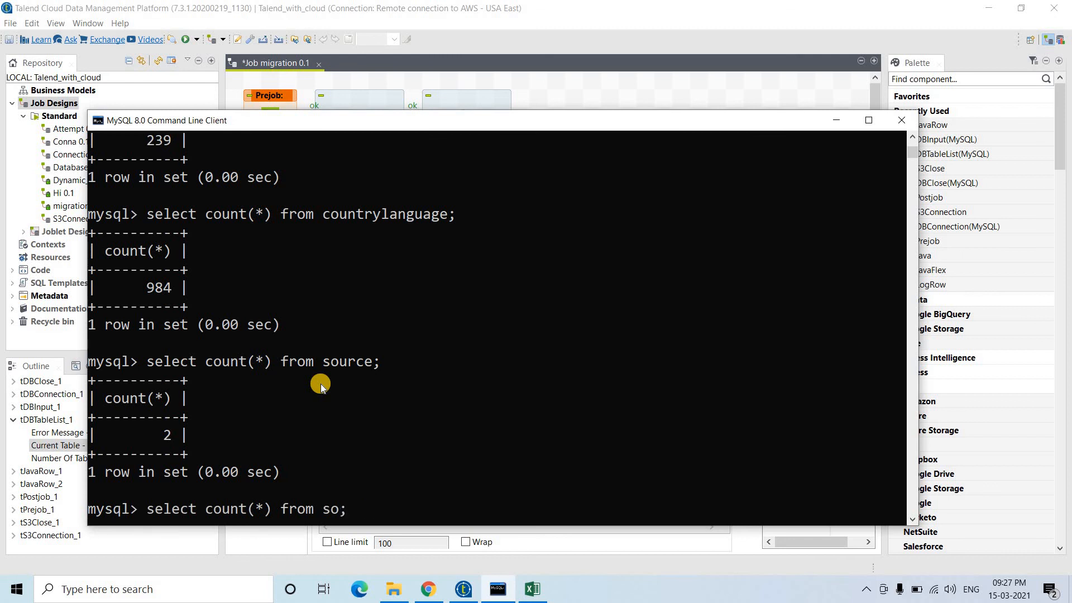
pyautogui.write('target')
pyautogui.press('Return')
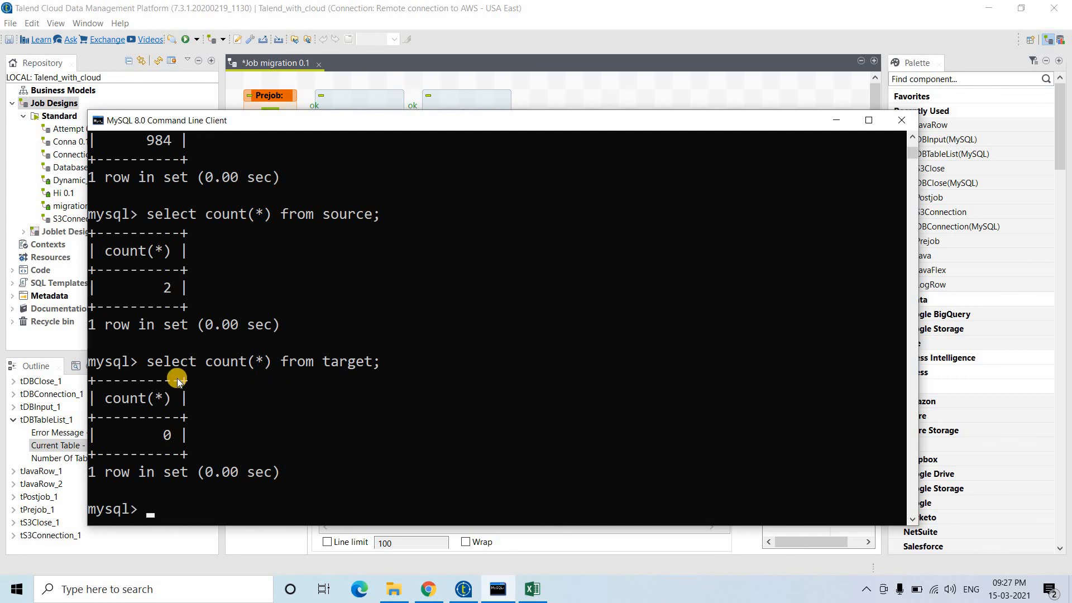
pyautogui.moveTo(147, 362); pyautogui.dragTo(398, 364)
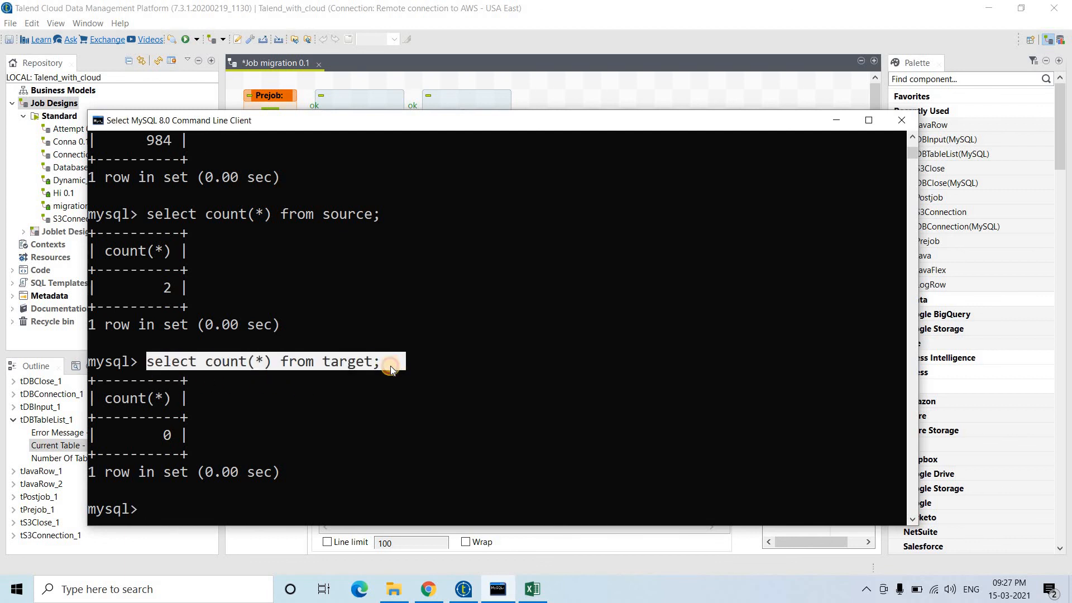
pyautogui.click(434, 363)
# - Minimize the MySQL console and run the migration job from the Basic Run tab
pyautogui.click(835, 120)
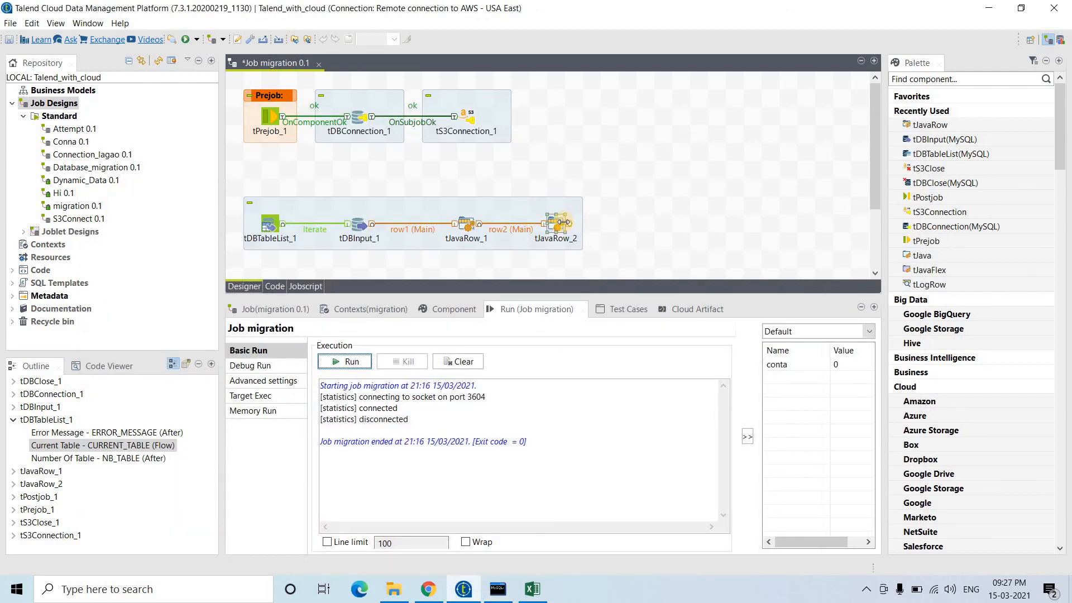
pyautogui.click(352, 362)
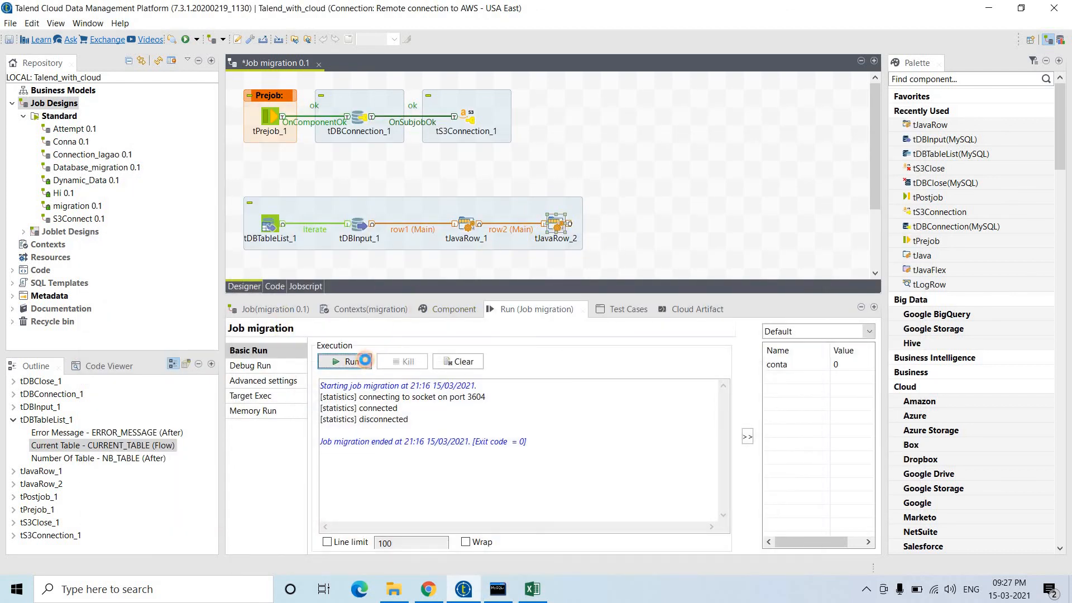
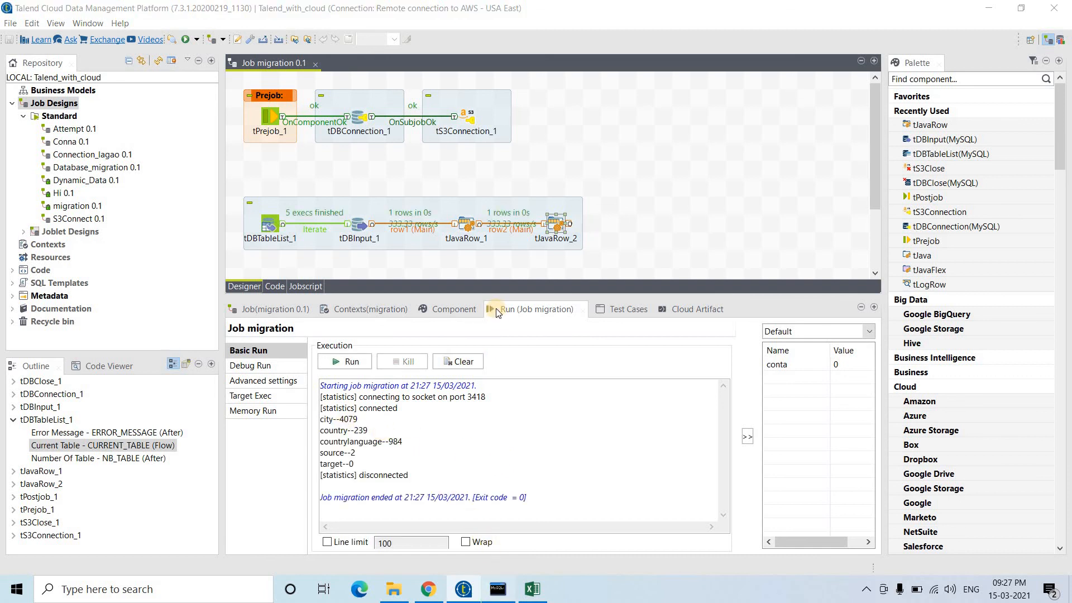
# - Compare the city, country, countrylanguage, source and target counts with Talend's Run log, then minimize the console
pyautogui.scroll(9, 497, 193)
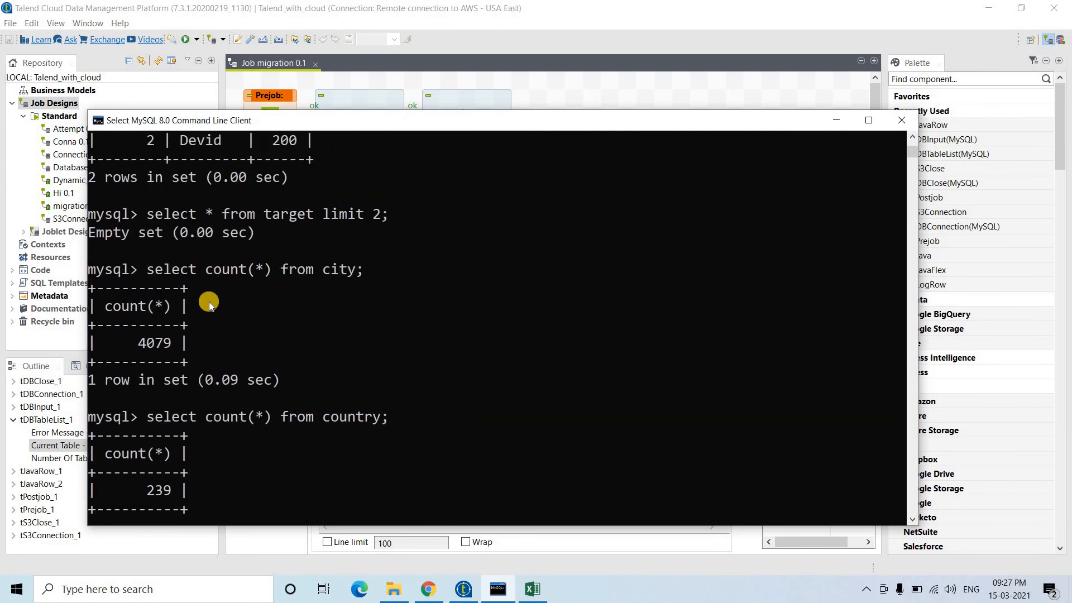
pyautogui.moveTo(483, 120); pyautogui.dragTo(813, 15)
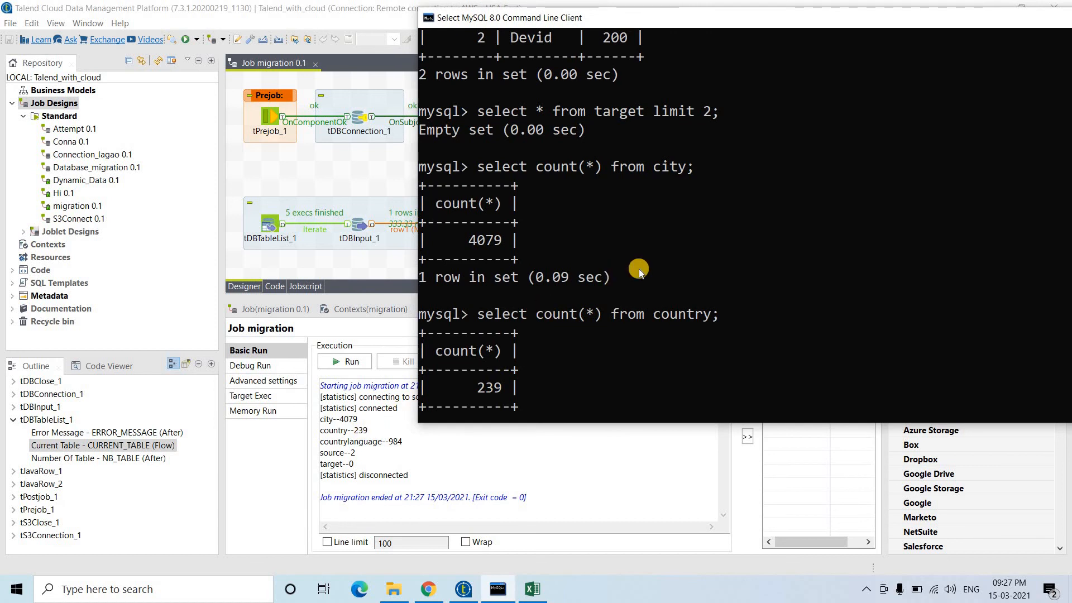
pyautogui.scroll(-2, 639, 271)
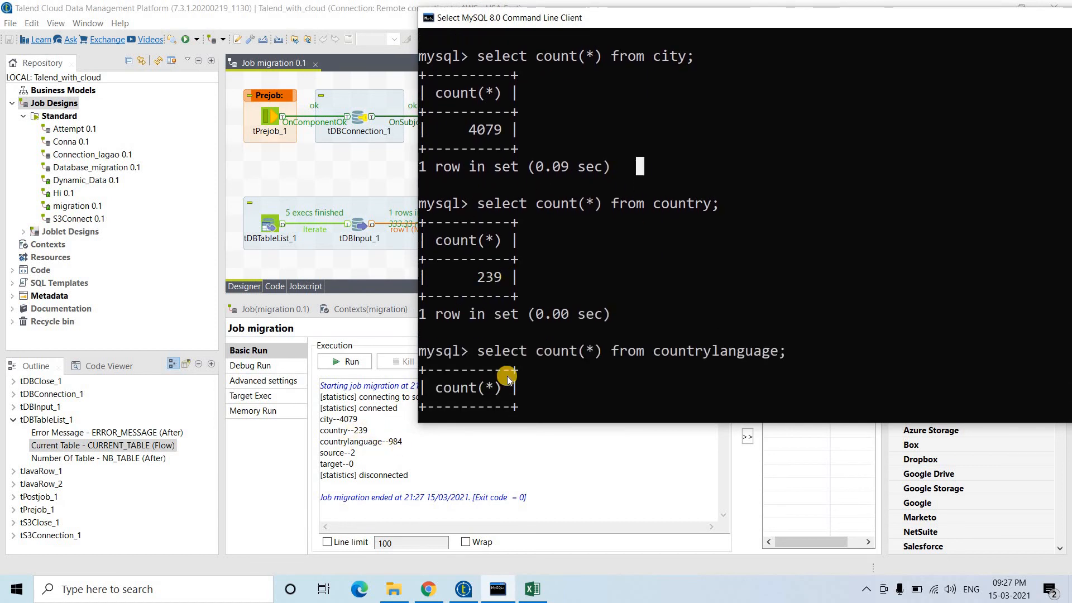
pyautogui.scroll(-5, 433, 383)
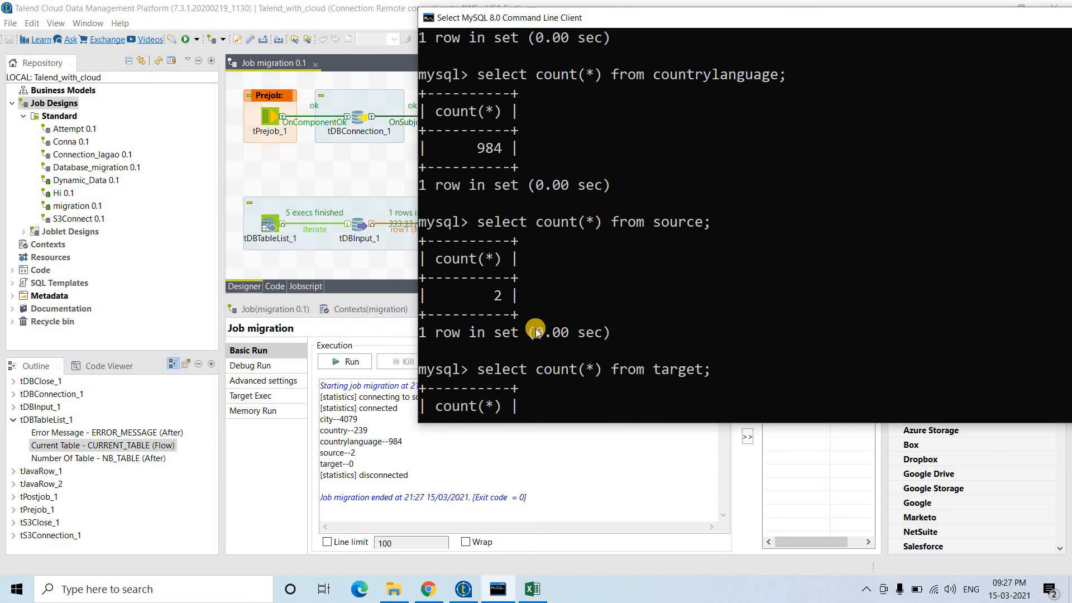
pyautogui.scroll(-3, 535, 328)
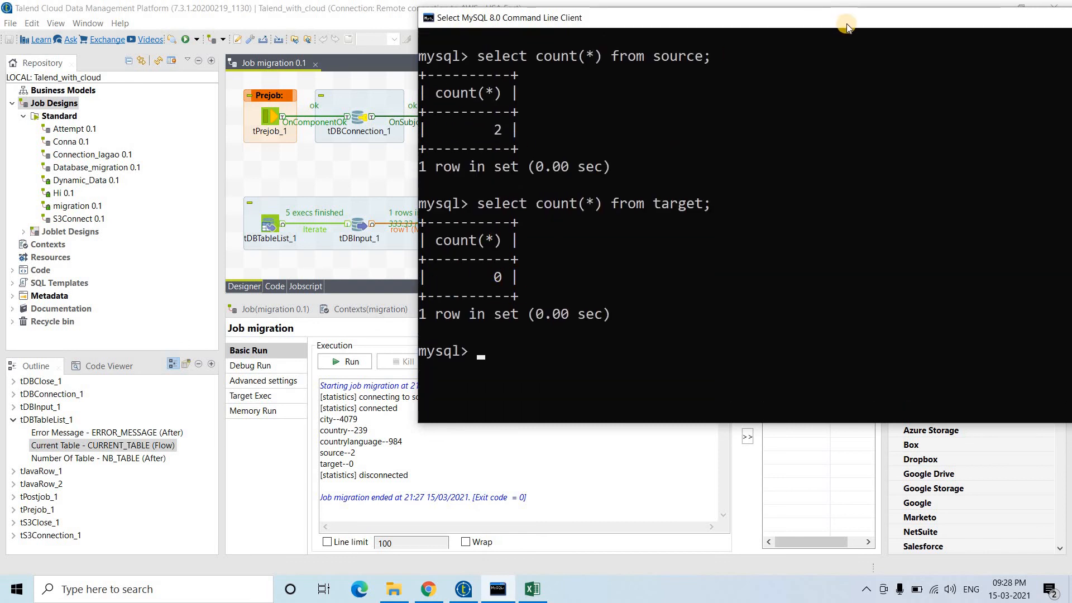
pyautogui.moveTo(593, 24); pyautogui.dragTo(345, 35)
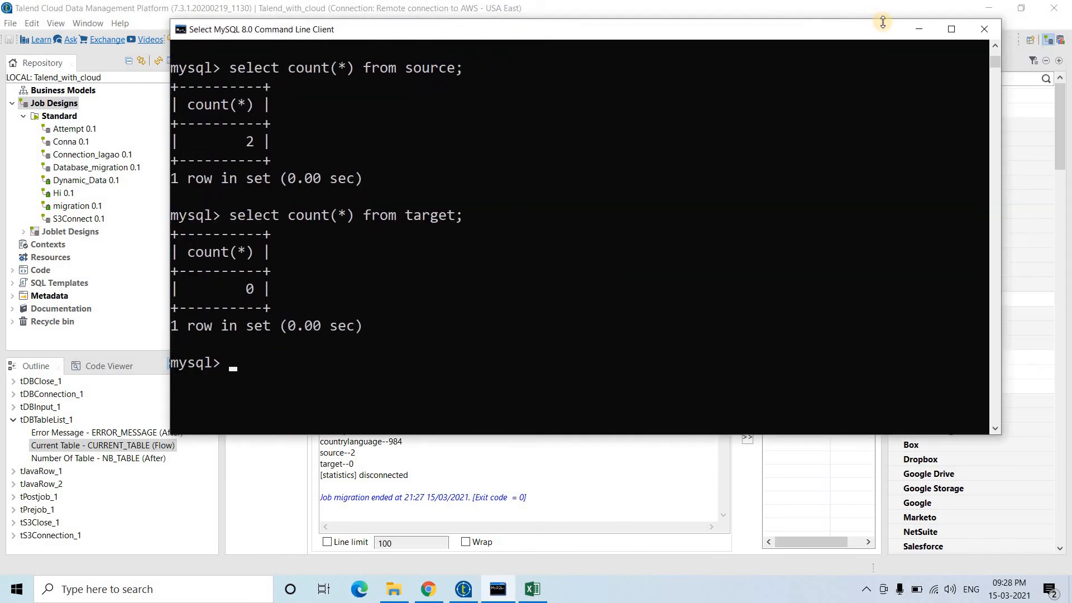
pyautogui.click(906, 31)
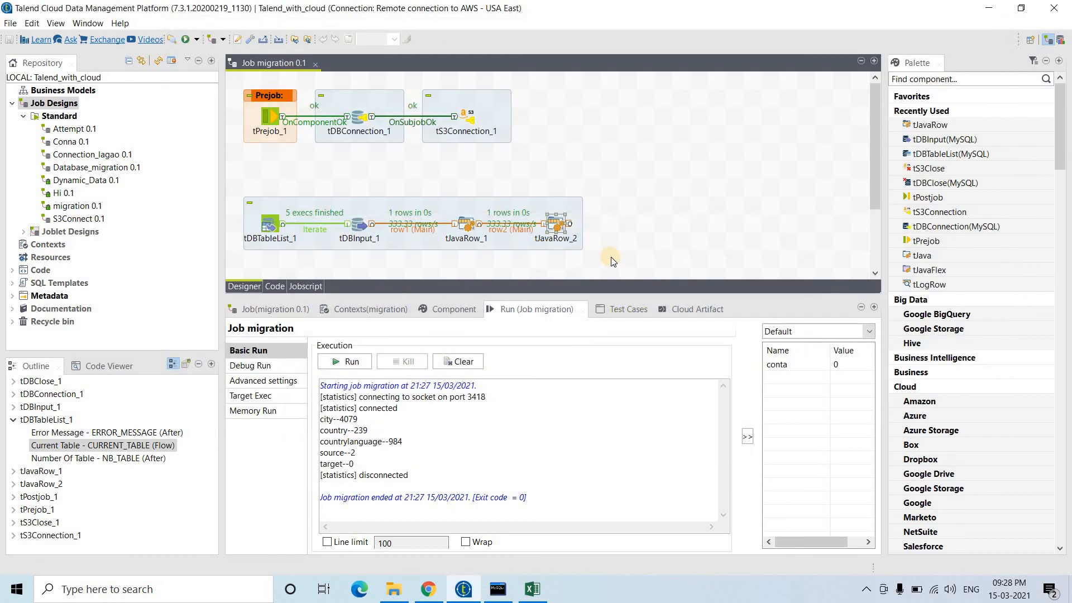
# - Look over tJavaRow_2's context menu without choosing anything, then show the Windows desktop
pyautogui.click(605, 236)
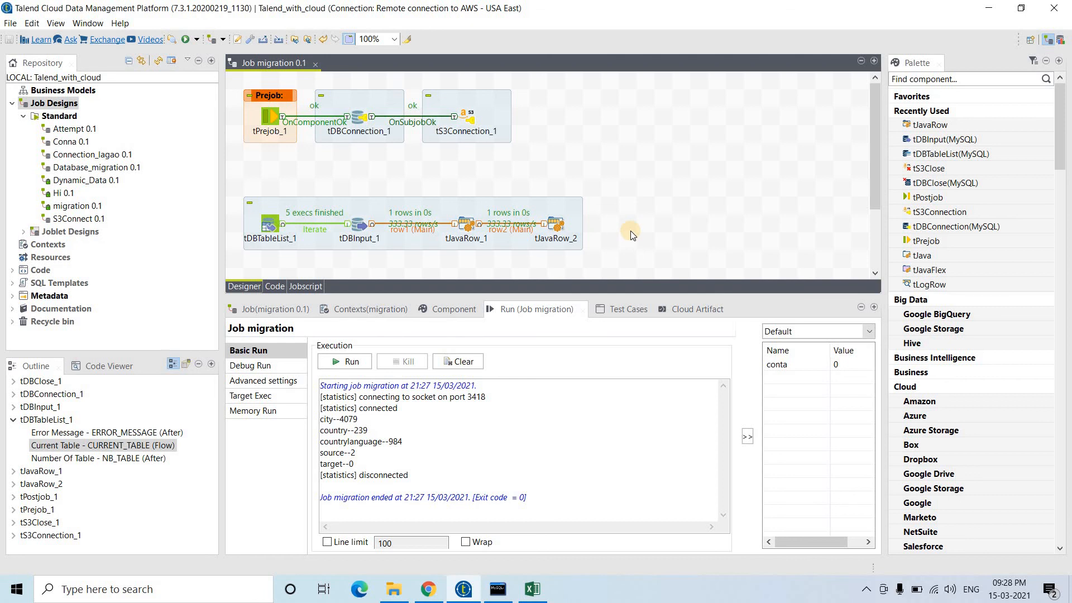
pyautogui.click(558, 225)
pyautogui.rightClick(557, 225)
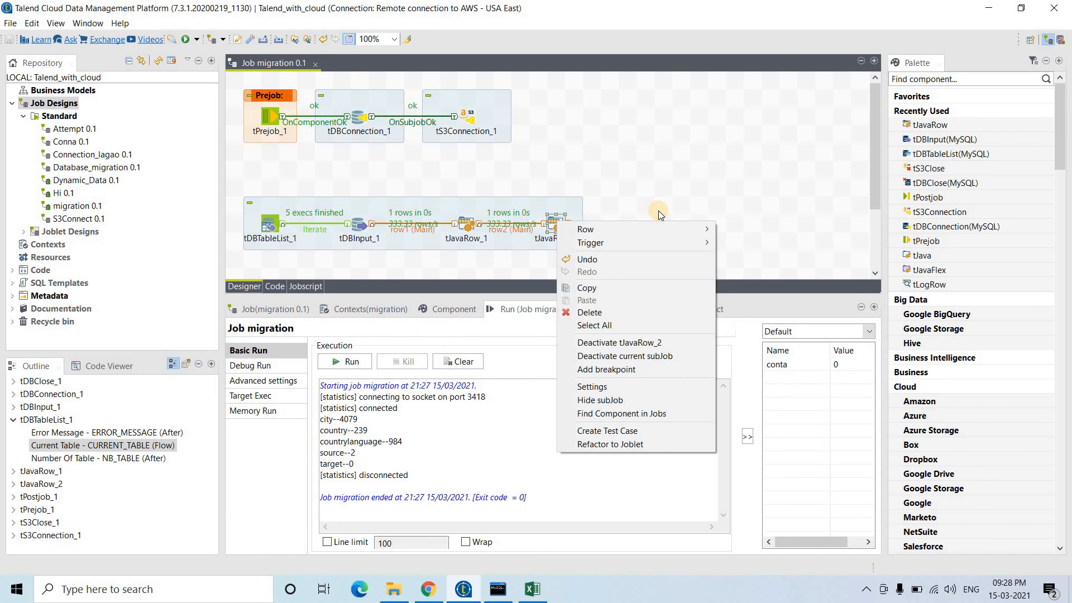
pyautogui.click(729, 241)
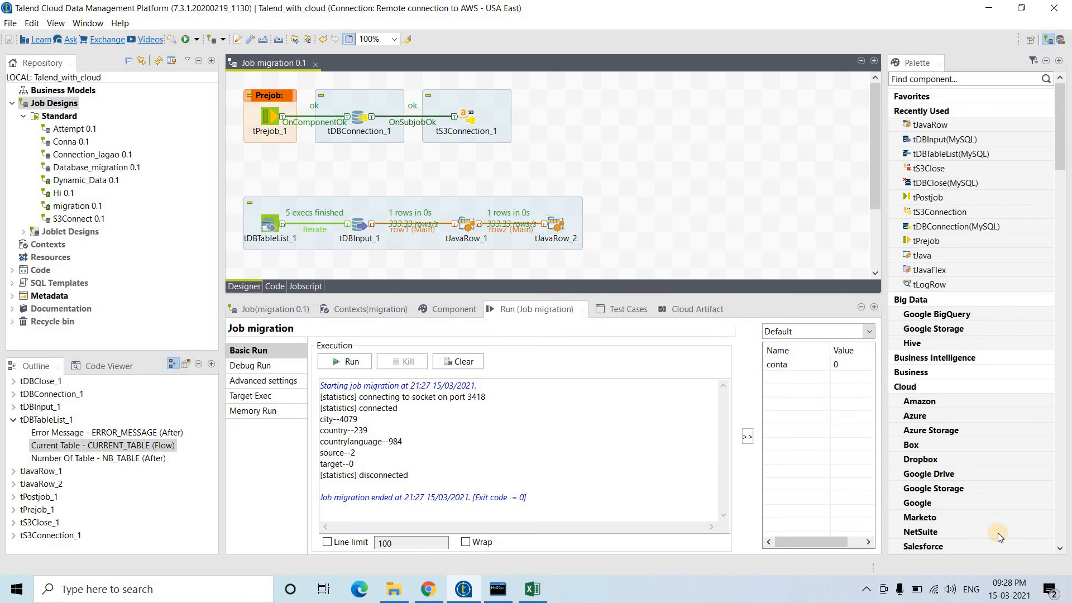
pyautogui.click(1068, 590)
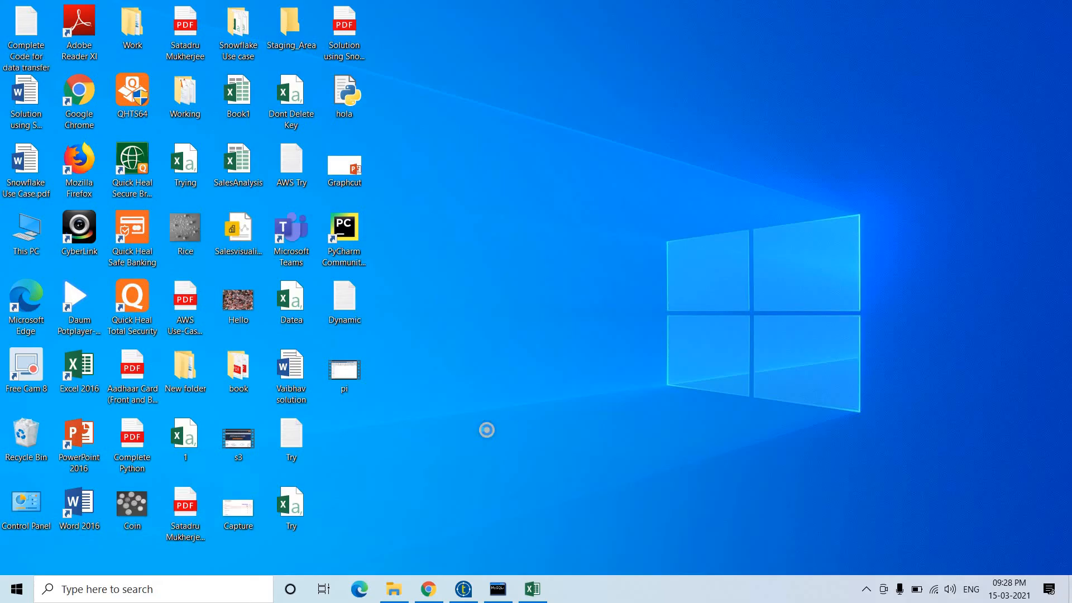
# - Create a new desktop folder named 'Staging Area' and return to the Talend window
pyautogui.rightClick(511, 437)
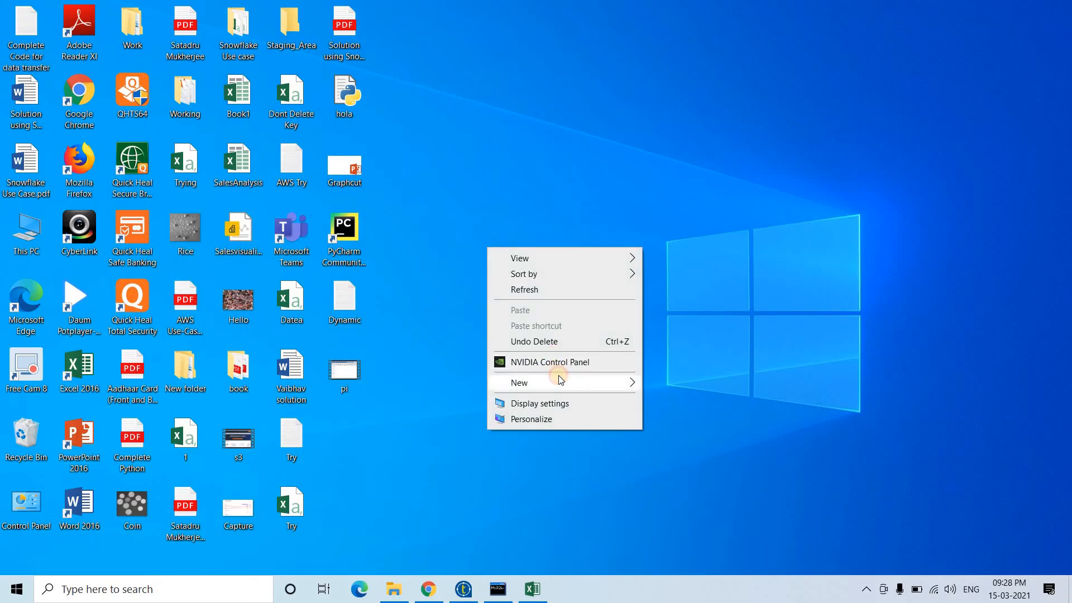
pyautogui.click(708, 174)
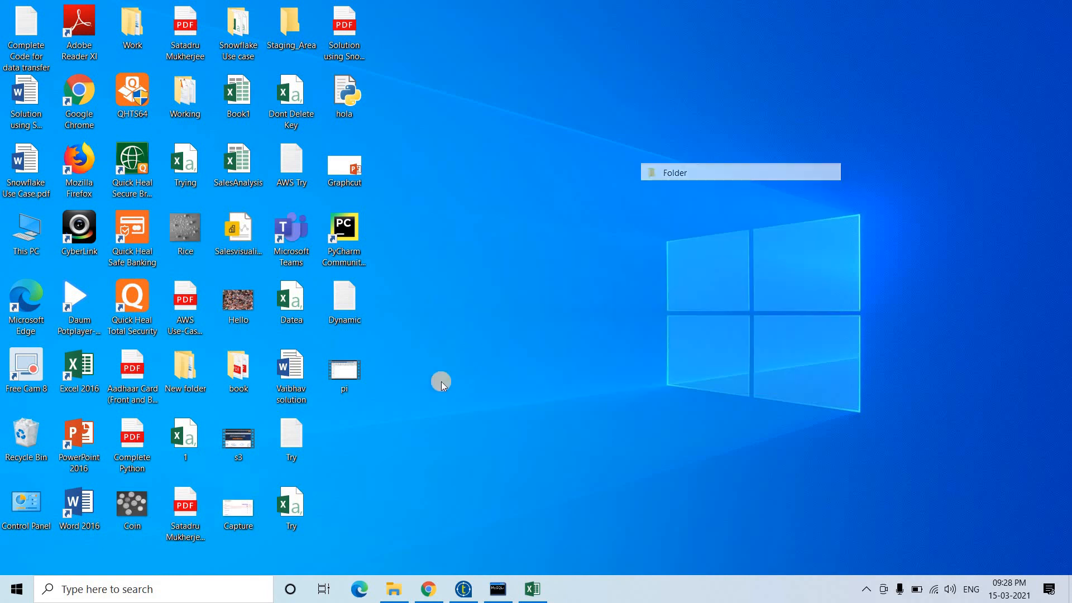
pyautogui.write('Sta')
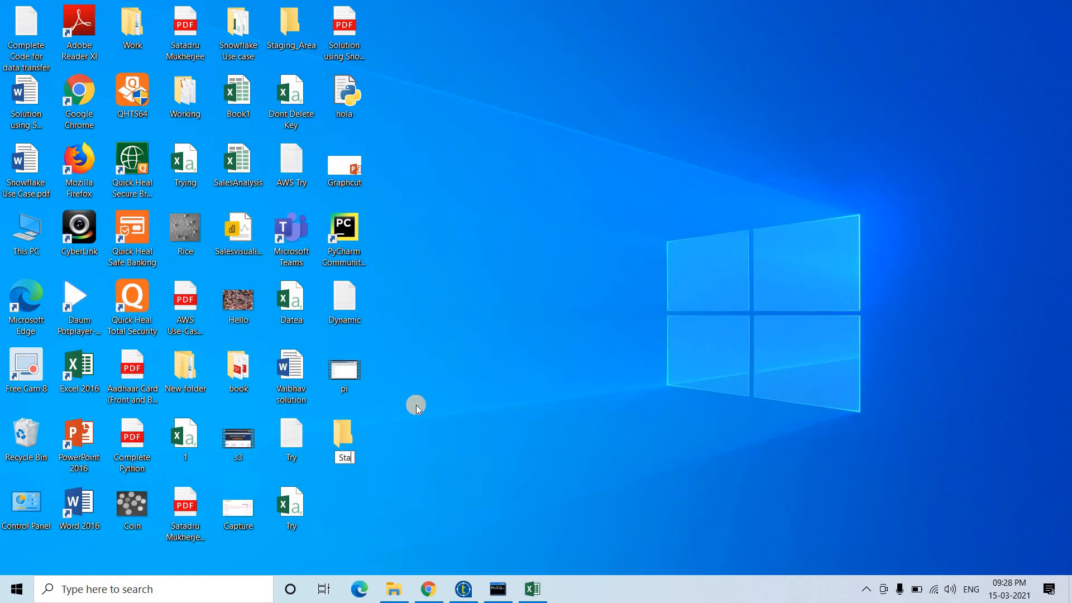
pyautogui.write('ging Area')
pyautogui.press('Return')
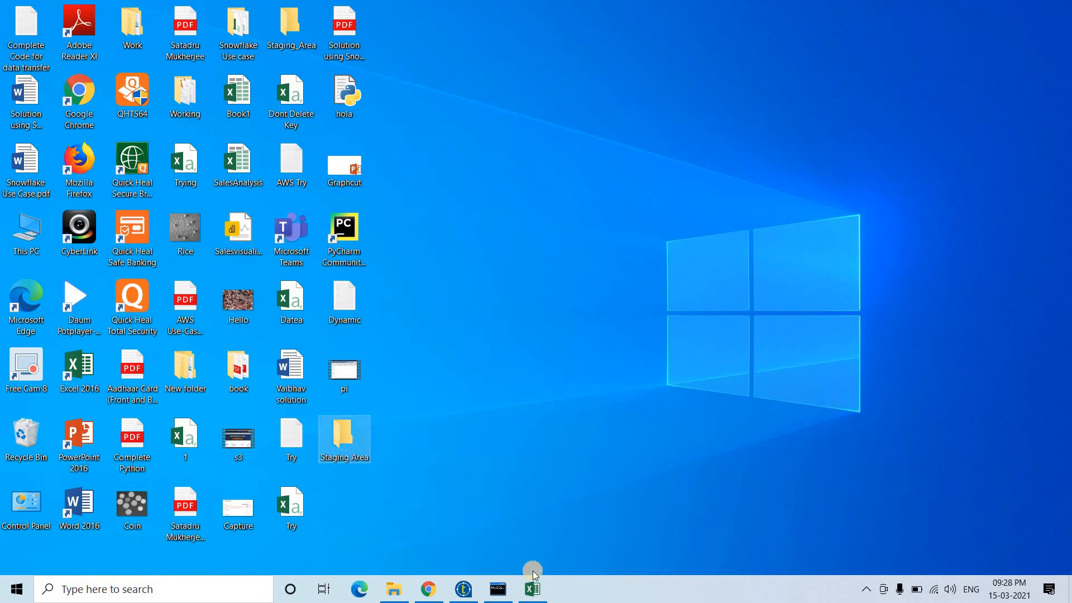
pyautogui.click(463, 589)
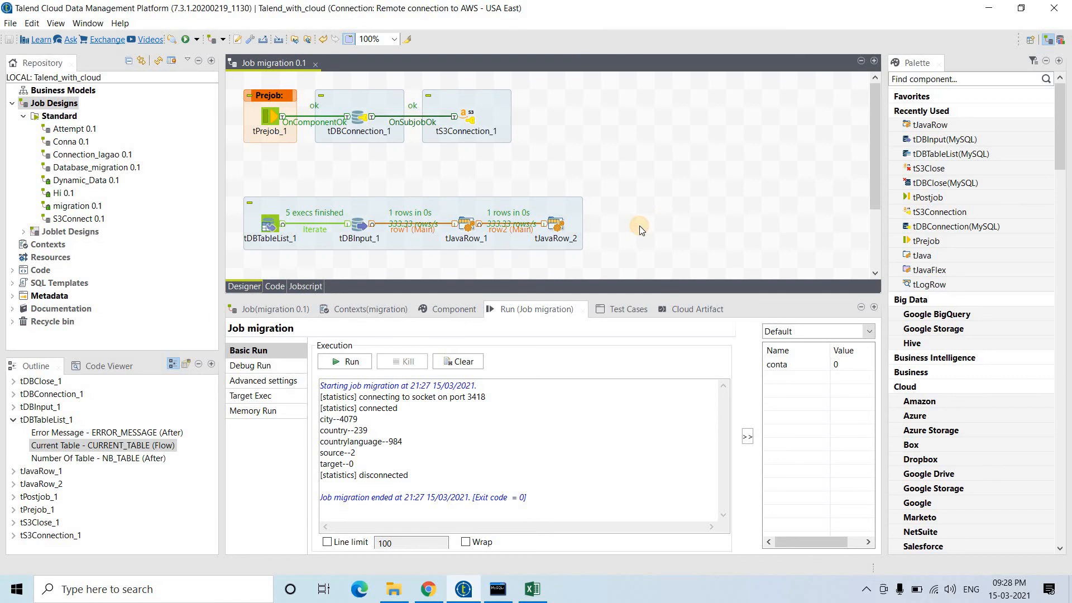
# - Place tMySQLInput (tDBInput_2) and tFileOutputDelimited_1 components on the job canvas
pyautogui.write('t')
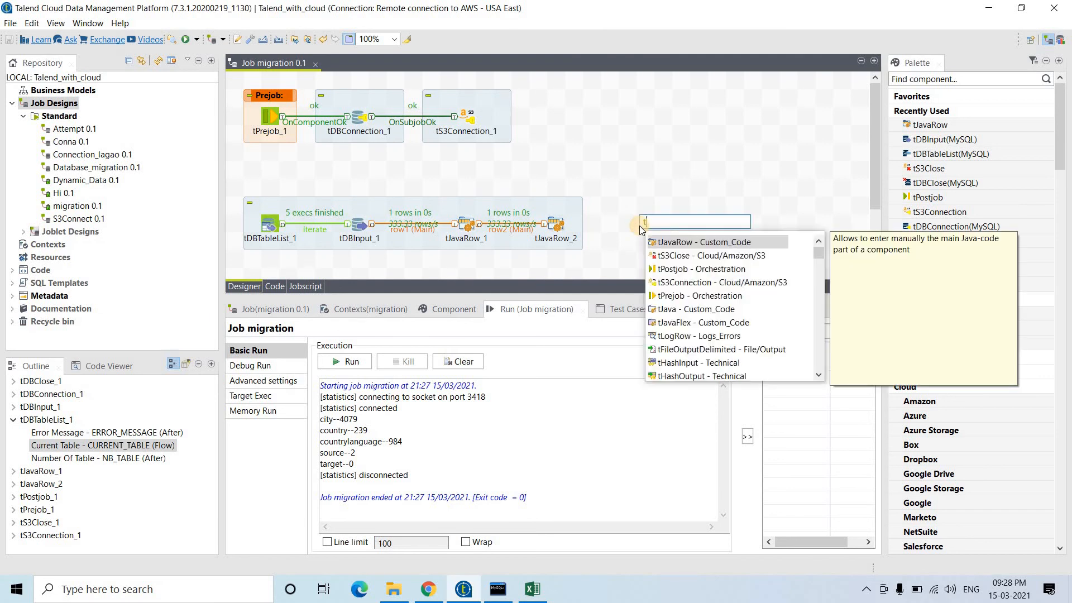
pyautogui.write('File')
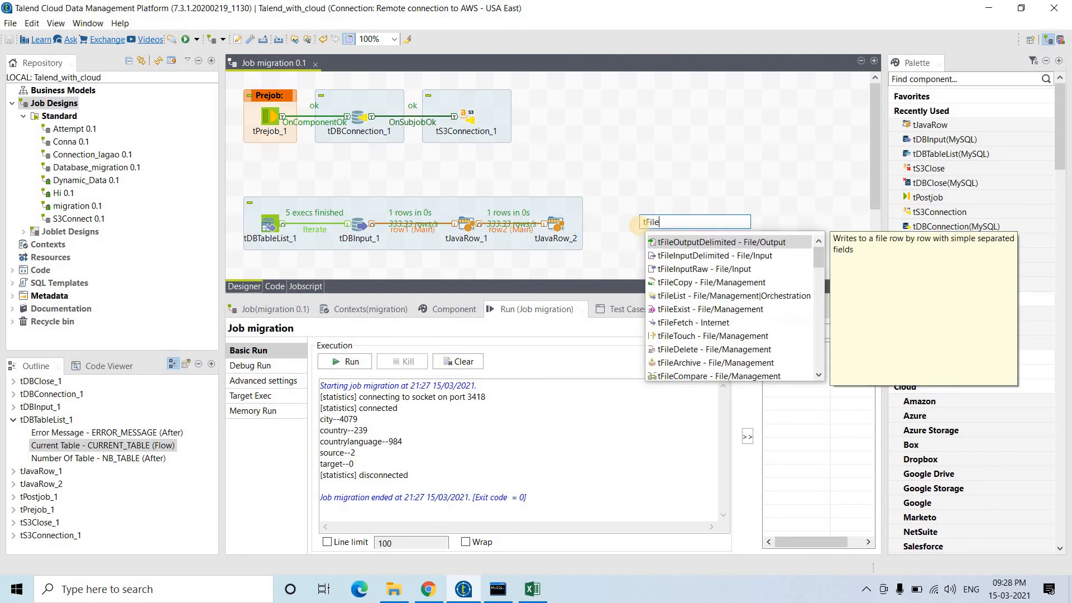
pyautogui.press('BackSpace')
pyautogui.press('BackSpace')
pyautogui.press('BackSpace')
pyautogui.press('BackSpace')
pyautogui.press('BackSpace')
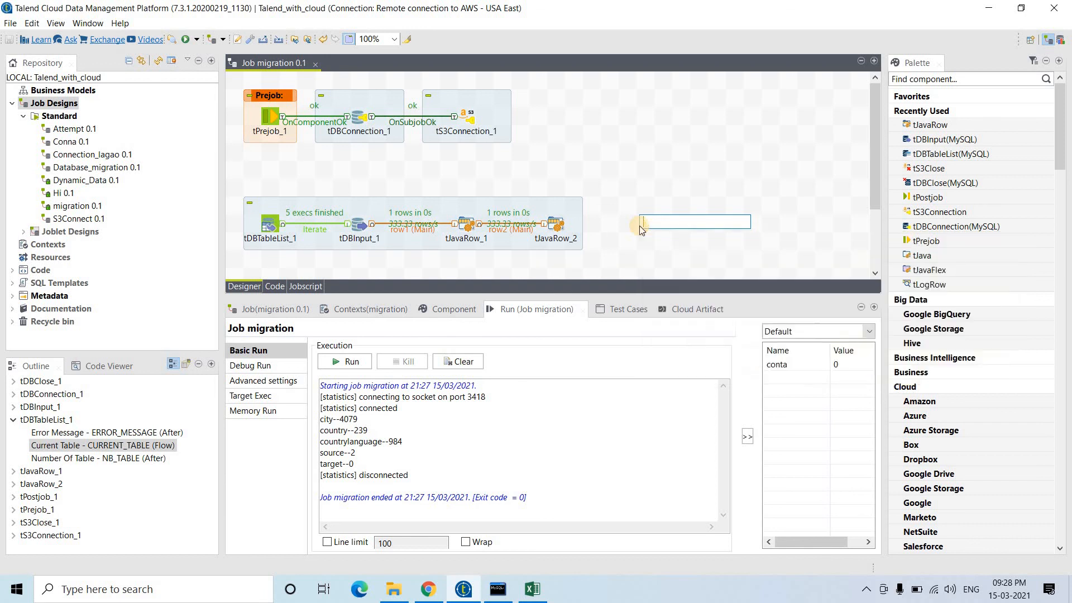
pyautogui.write('tMySQ')
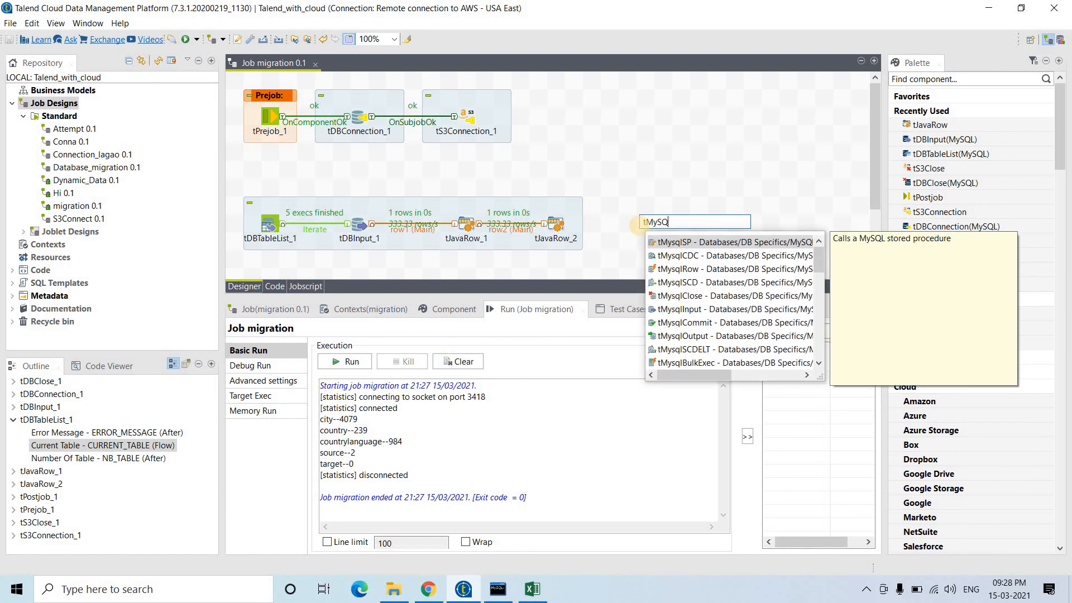
pyautogui.write('LInput')
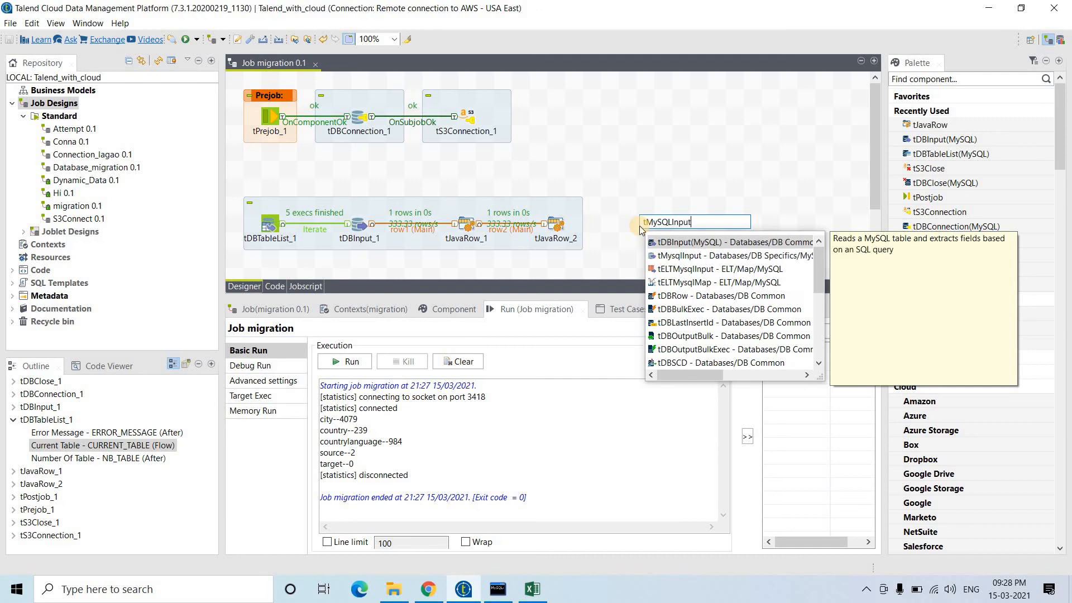
pyautogui.press('Return')
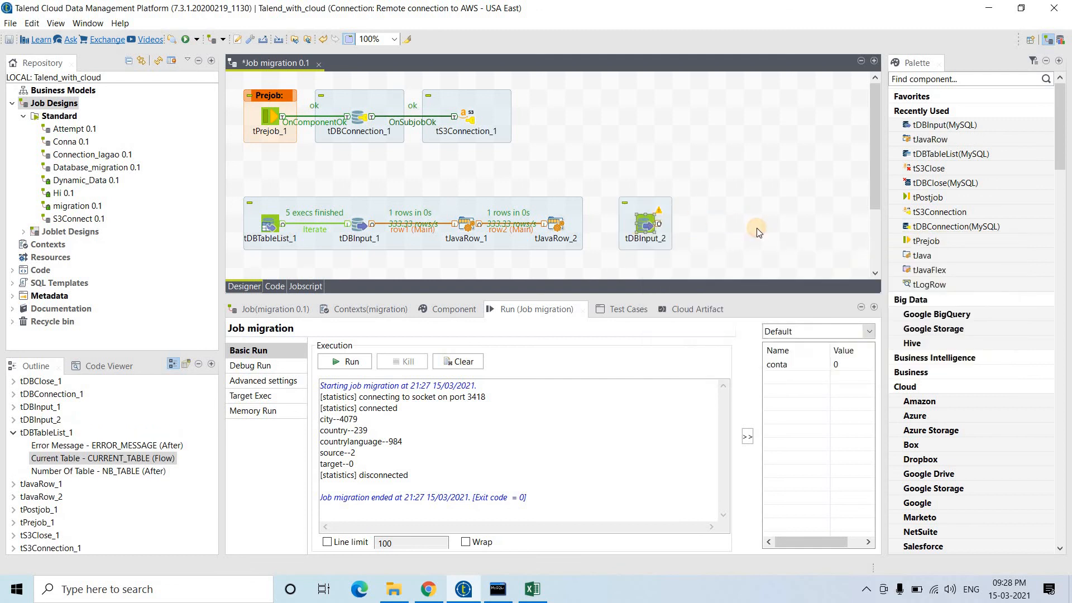
pyautogui.click(756, 227)
pyautogui.write('tFileOutput')
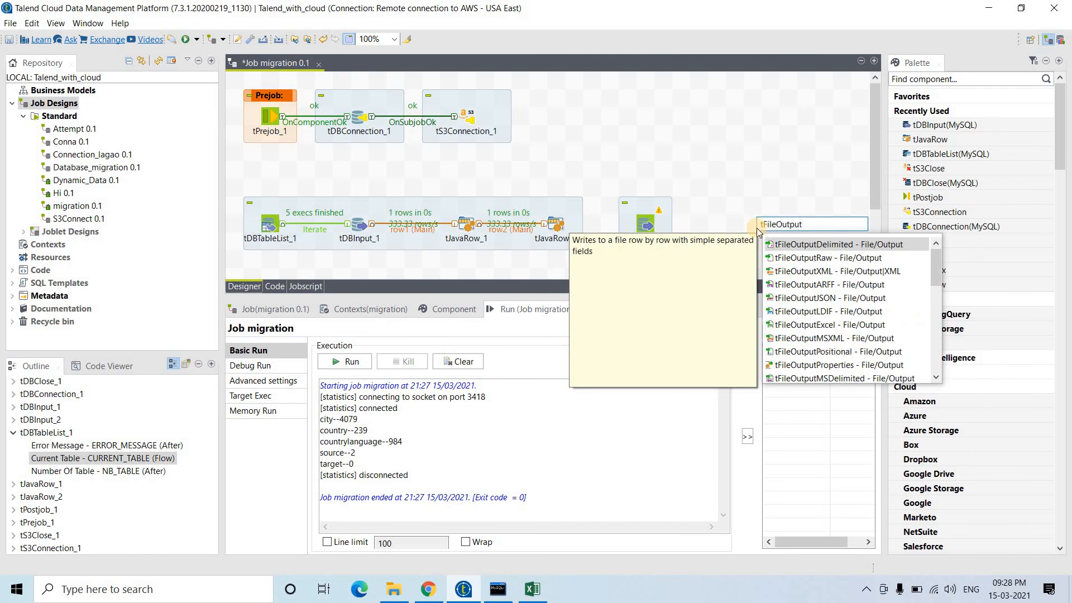
pyautogui.press('Return')
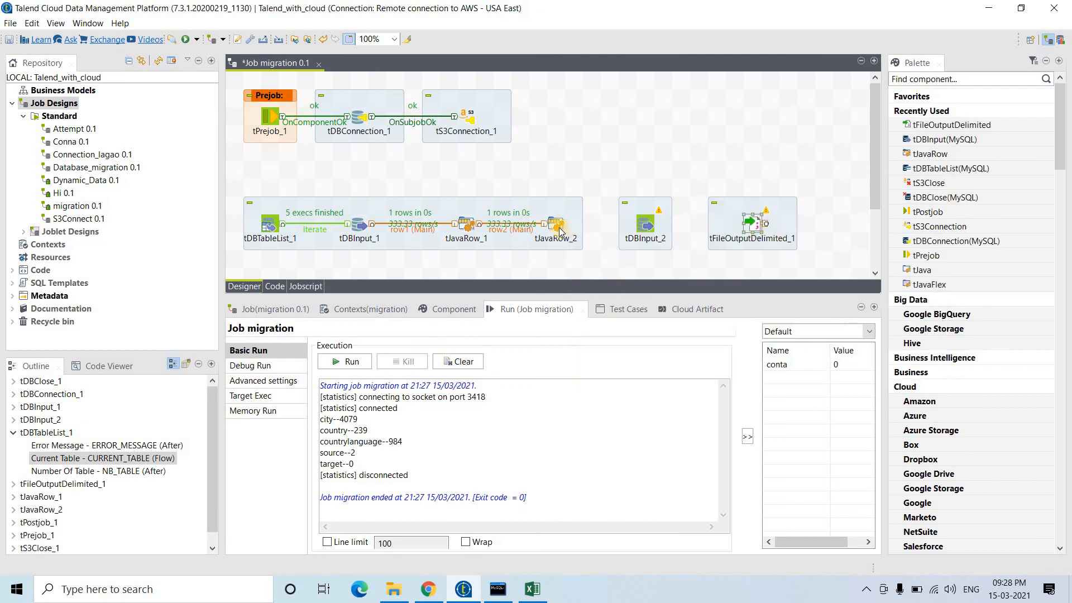
# - Link tJavaRow_2 to tDBInput_2 with an If trigger, and tDBInput_2 to tFileOutputDelimited_1 with a Main row
pyautogui.rightClick(560, 231)
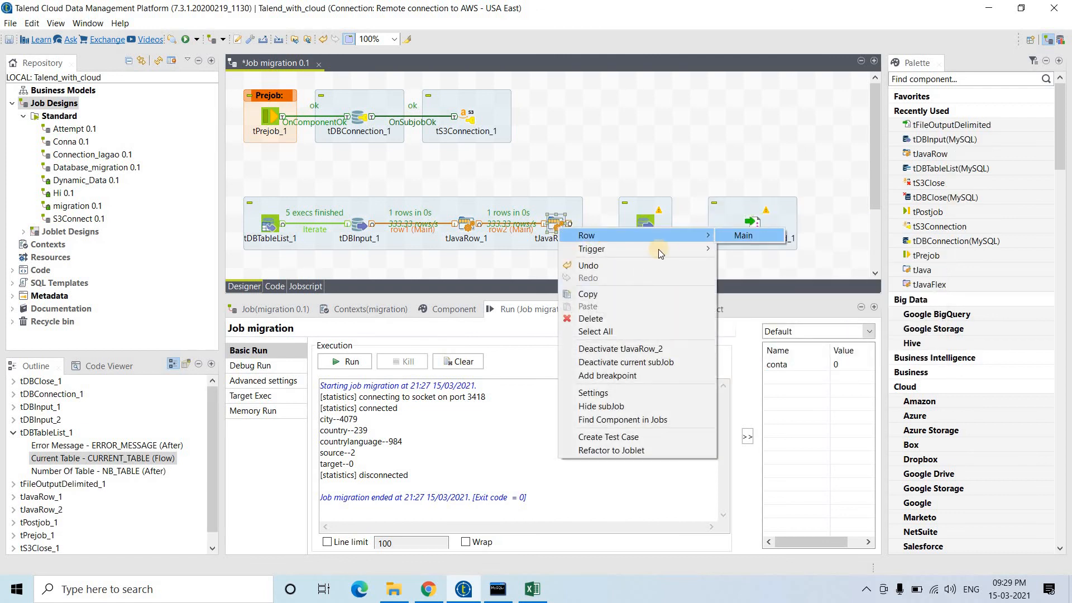
pyautogui.moveTo(655, 255)
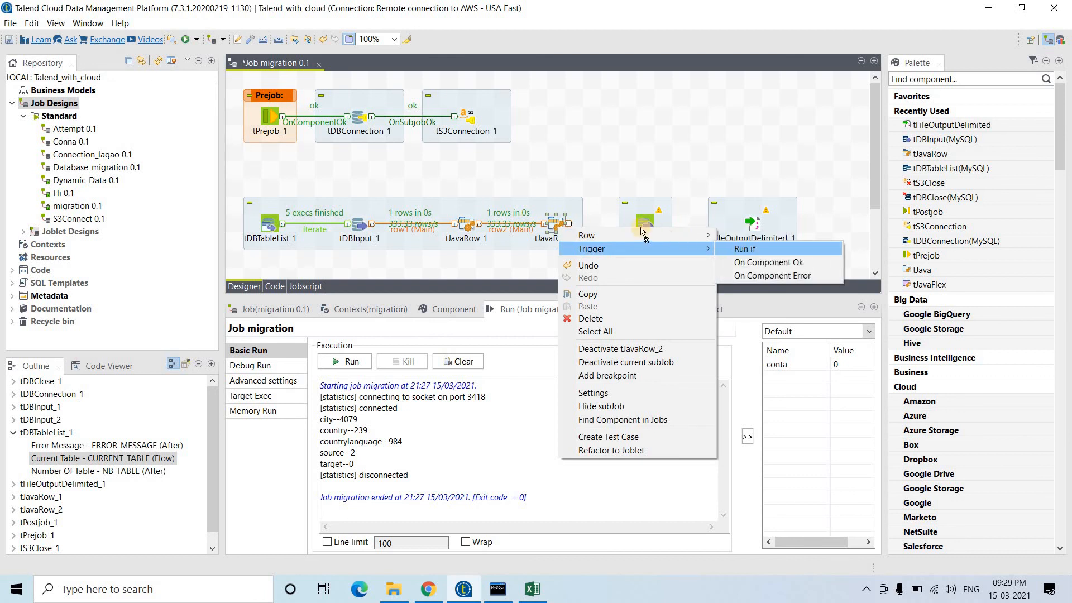
pyautogui.click(743, 249)
pyautogui.click(648, 228)
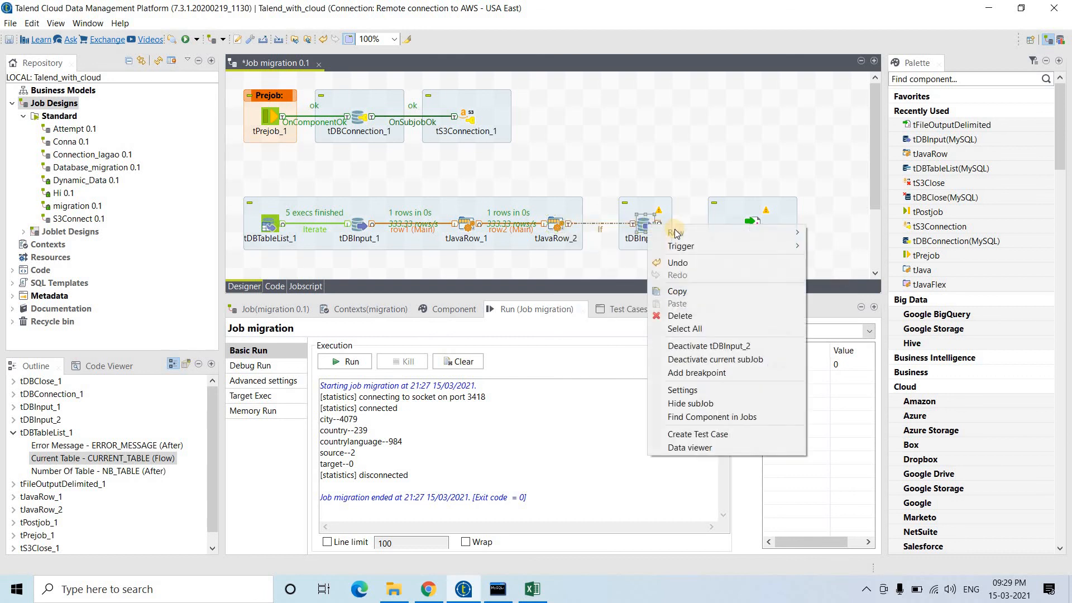
pyautogui.rightClick(647, 226)
pyautogui.moveTo(782, 232)
pyautogui.click(829, 232)
pyautogui.click(760, 221)
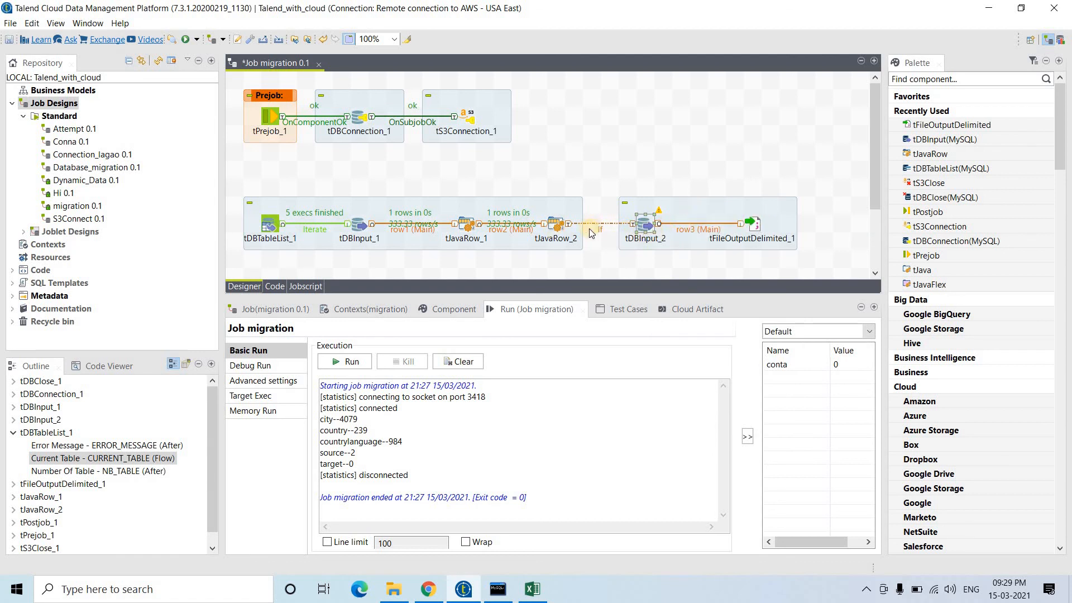
# - Set the If1 link's condition to context.conta>0 after checking the job's context variables
pyautogui.click(602, 230)
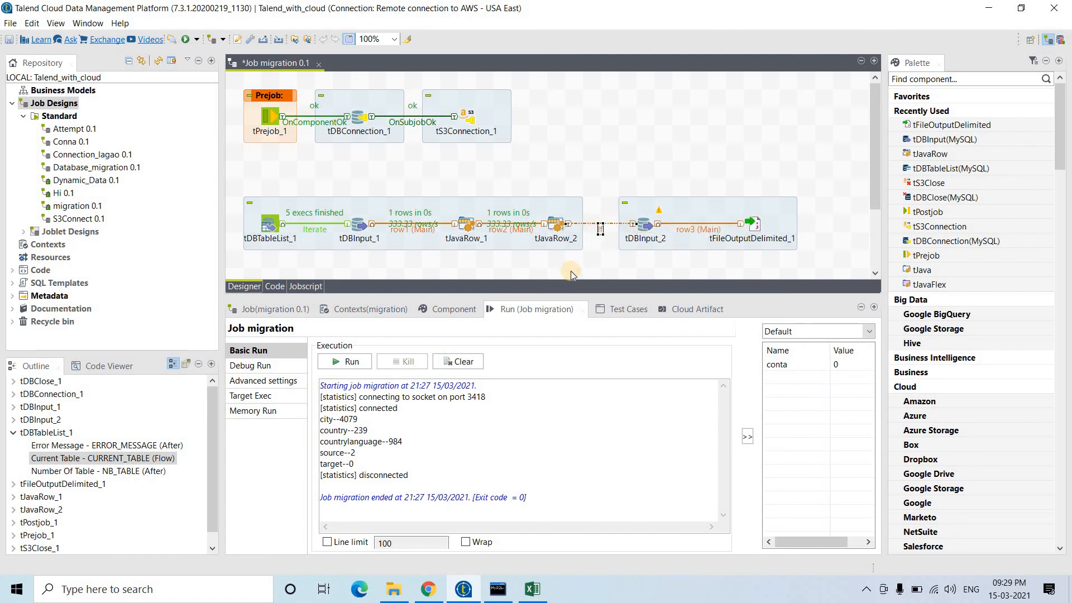
pyautogui.click(602, 229)
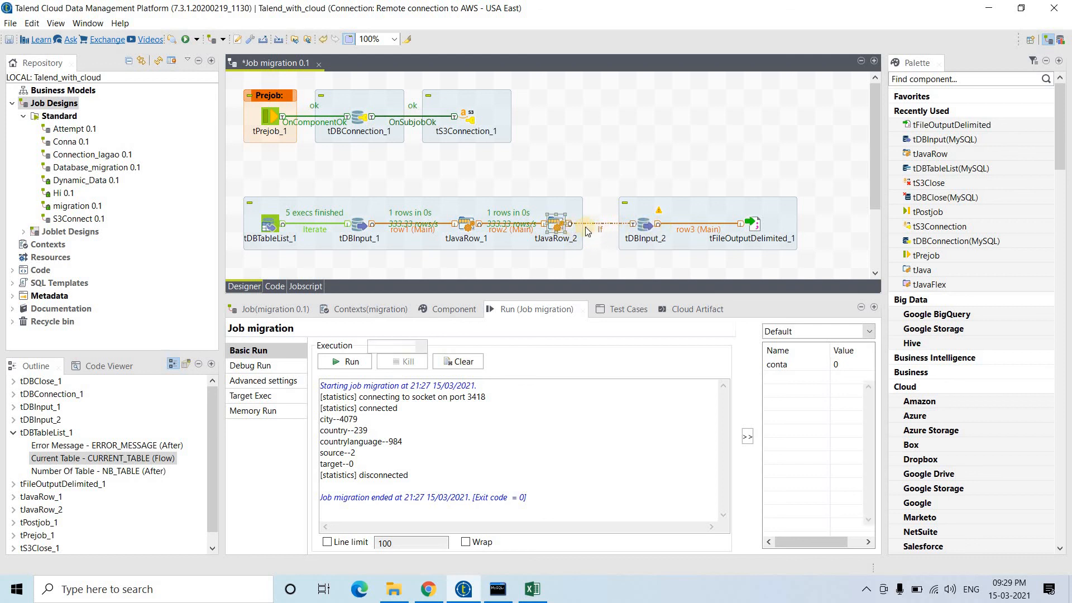
pyautogui.click(558, 225)
pyautogui.click(598, 229)
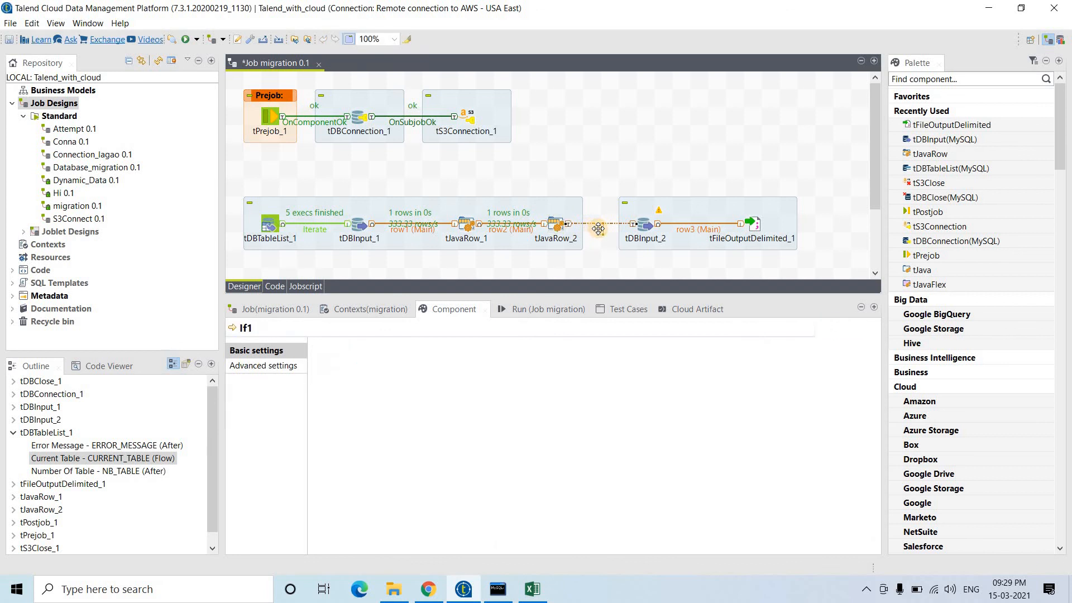
pyautogui.click(454, 351)
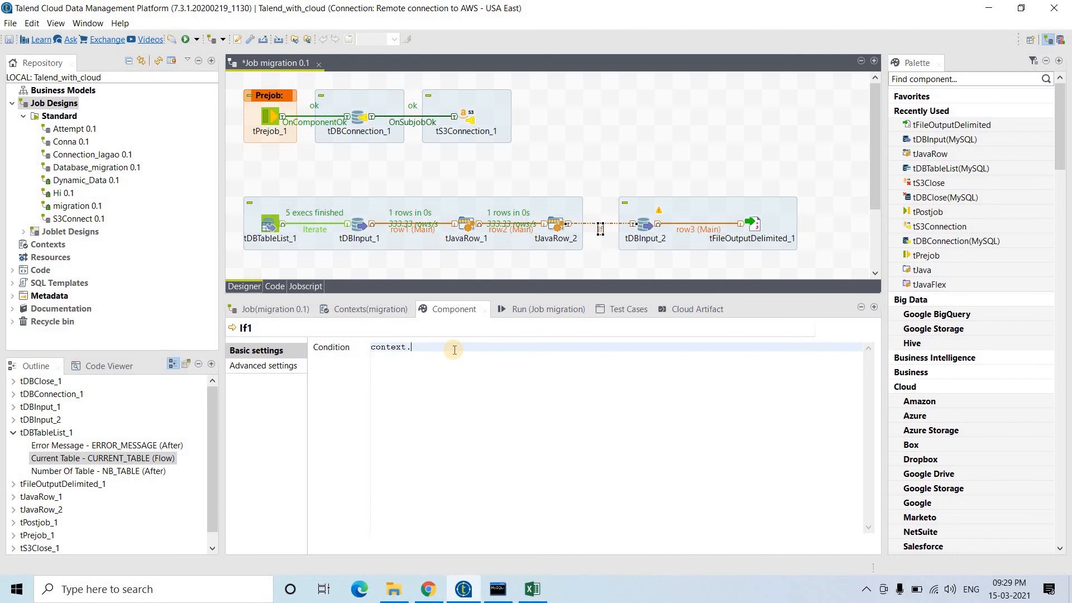
pyautogui.click(371, 308)
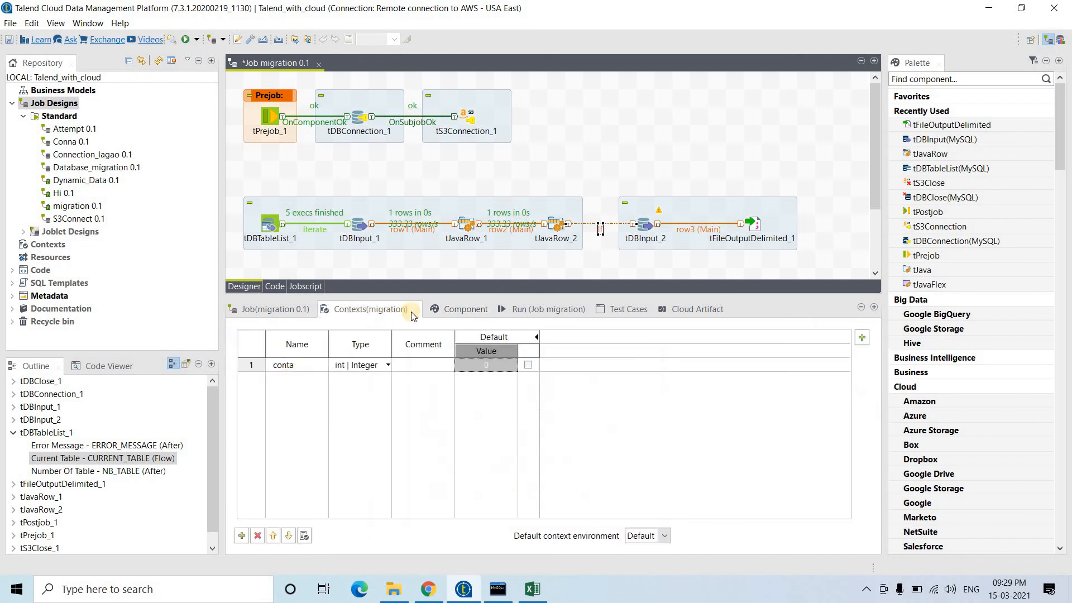
pyautogui.click(464, 308)
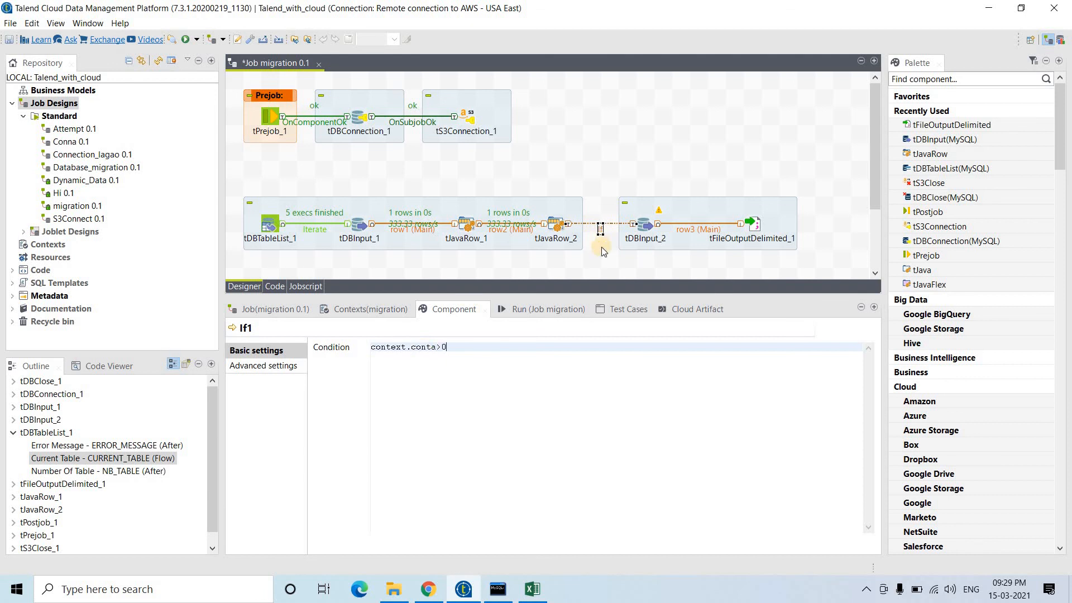
pyautogui.click(646, 225)
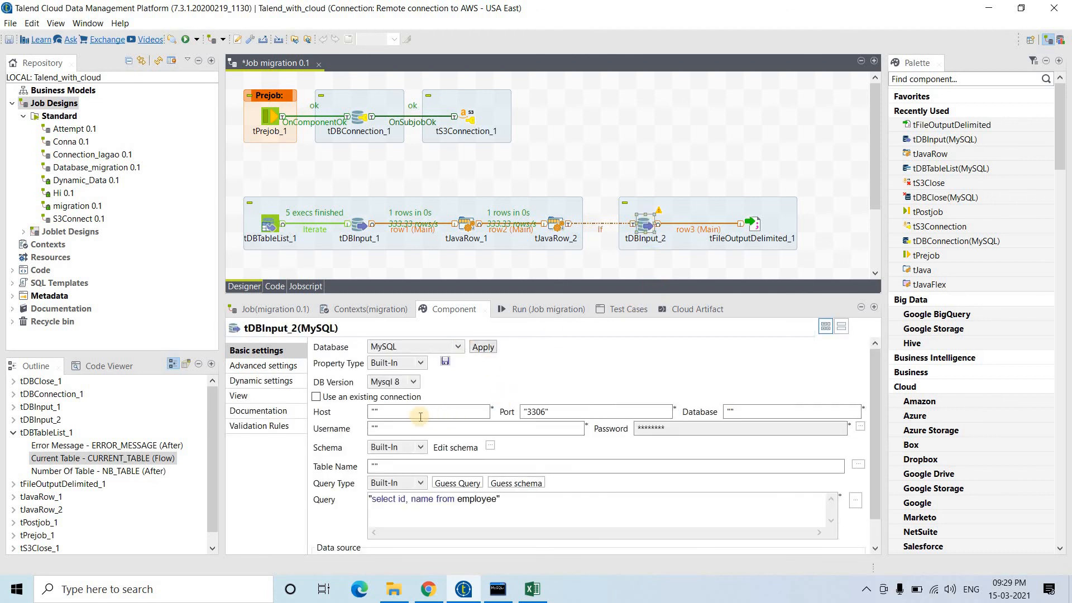
# - Make tDBInput_2 reuse tDBConnection_1 and copy tDBInput_1's current-table expression into Table Name
pyautogui.click(316, 397)
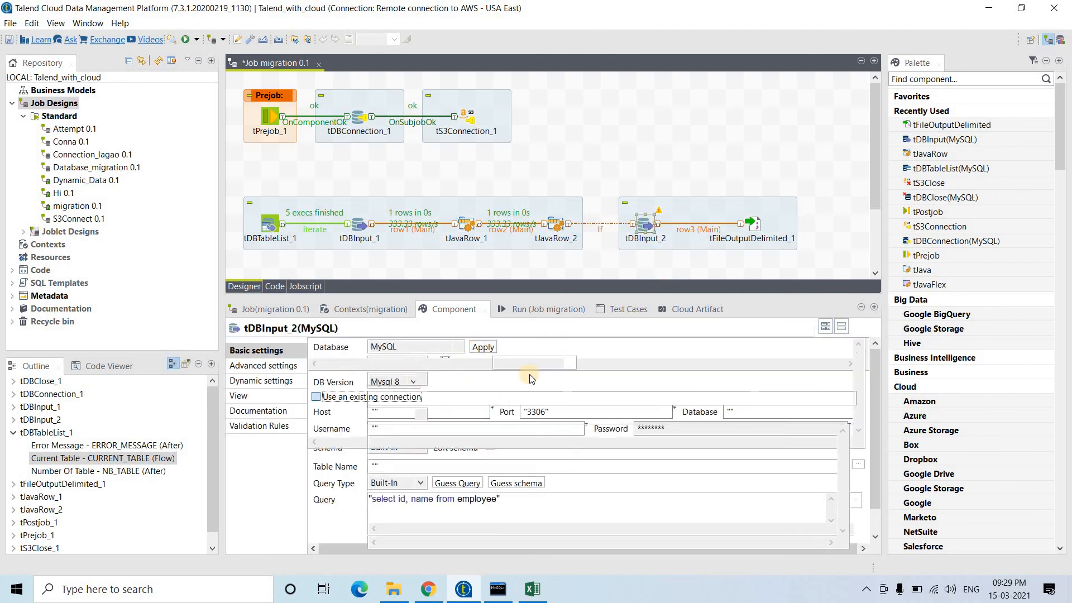
pyautogui.click(530, 363)
pyautogui.click(534, 377)
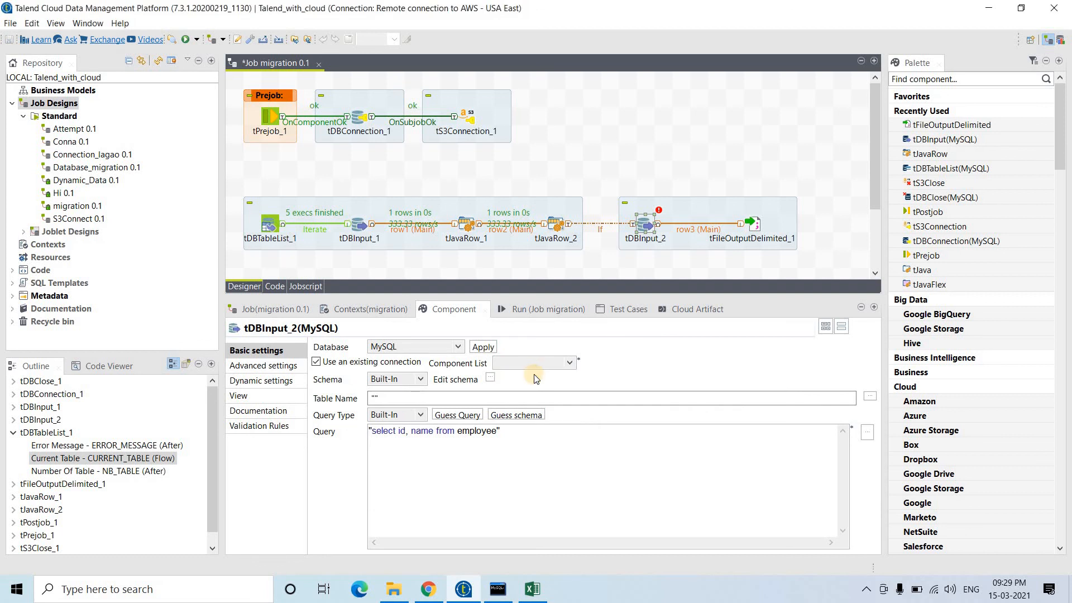
pyautogui.click(394, 401)
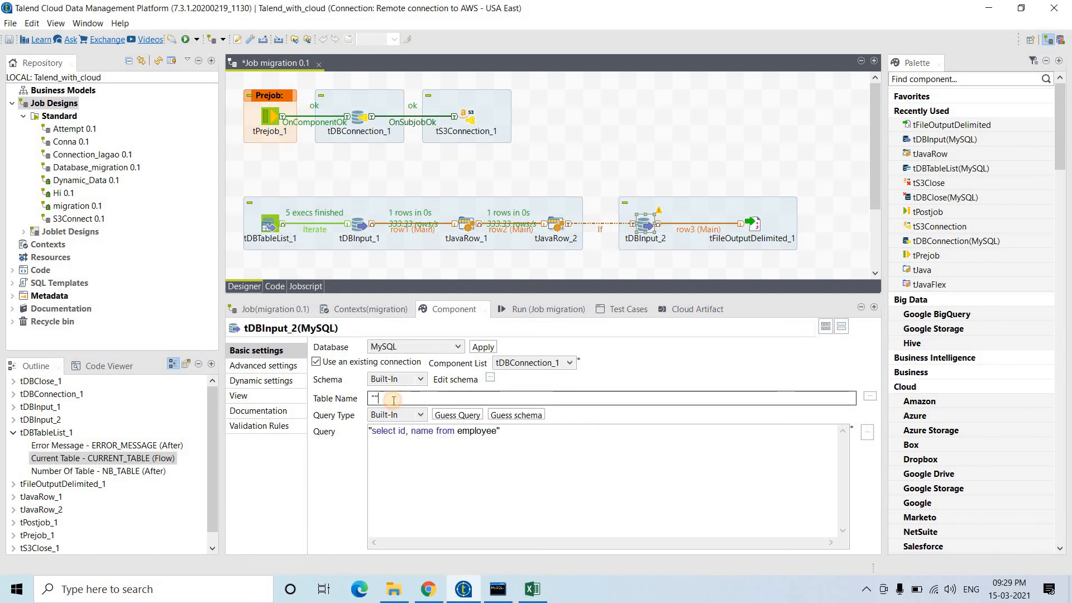
pyautogui.press('BackSpace')
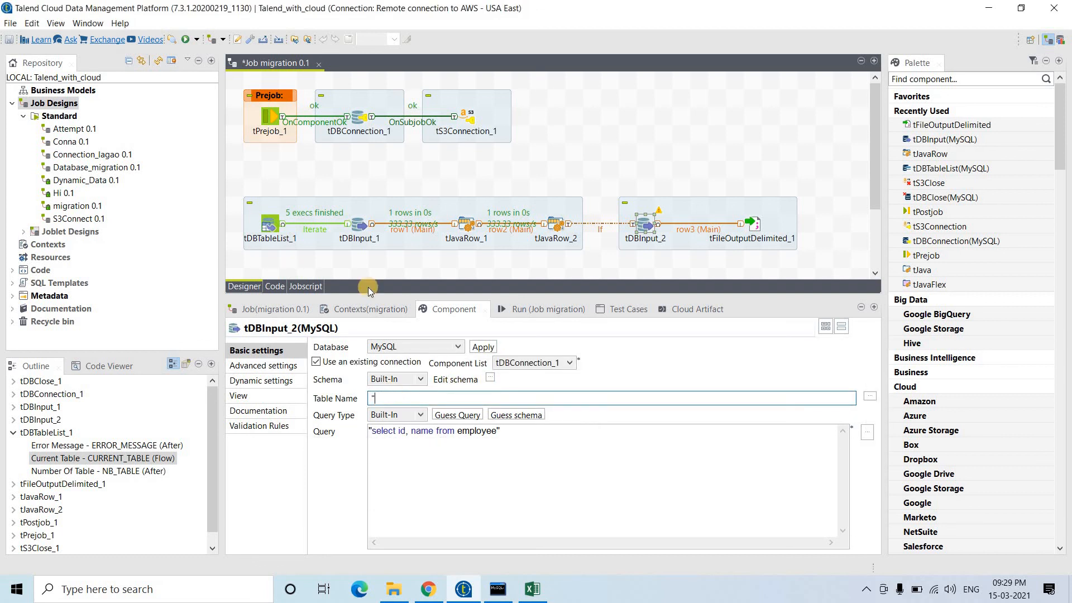
pyautogui.click(358, 223)
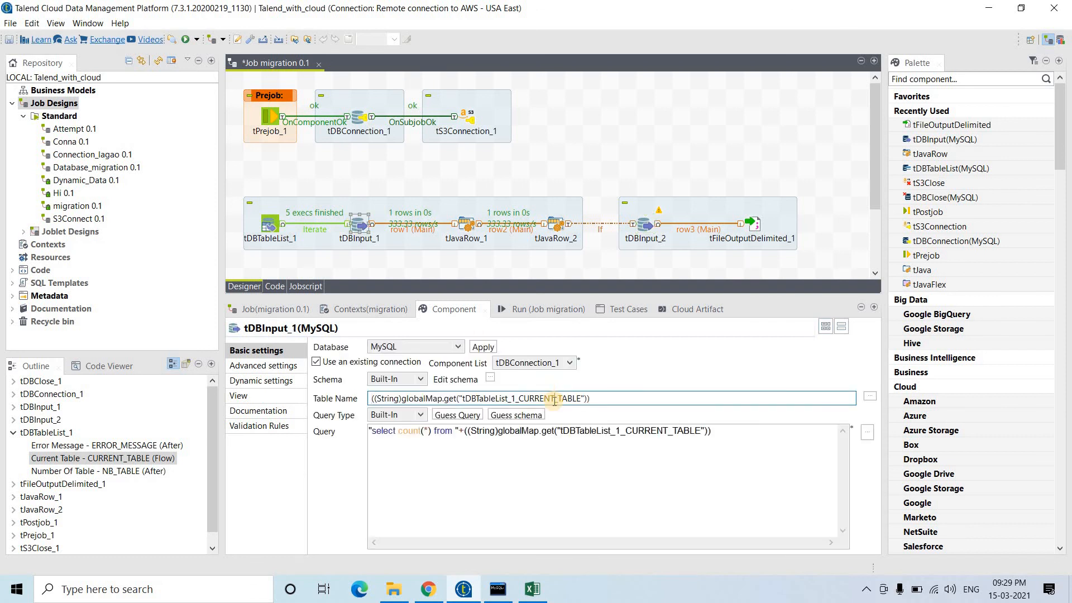
pyautogui.hotkey('ctrl', 'a')
pyautogui.hotkey('ctrl', 'c')
pyautogui.click(647, 221)
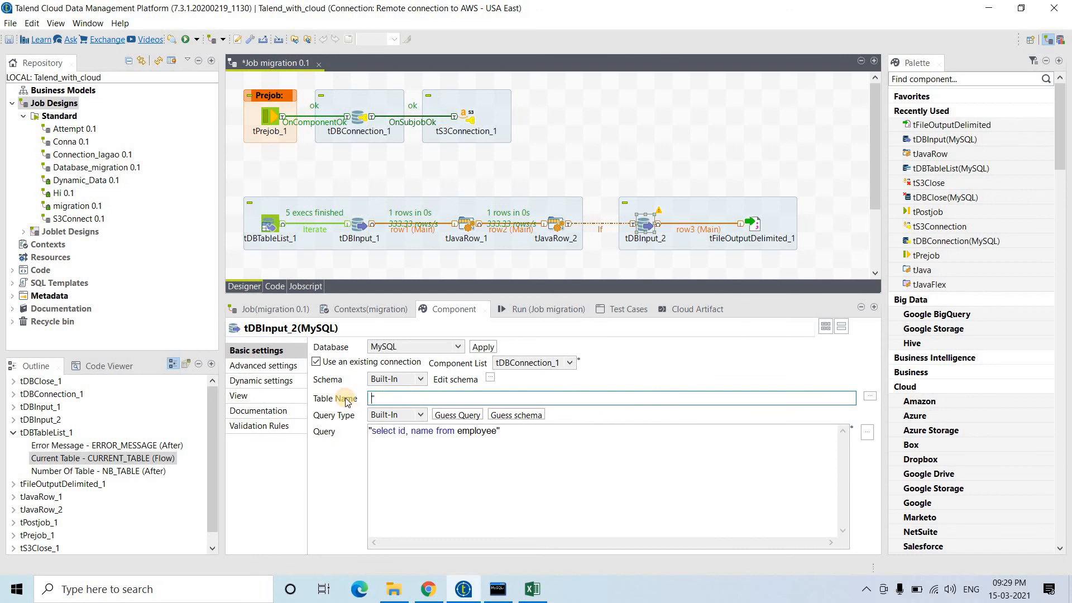
pyautogui.hotkey('ctrl', 'v')
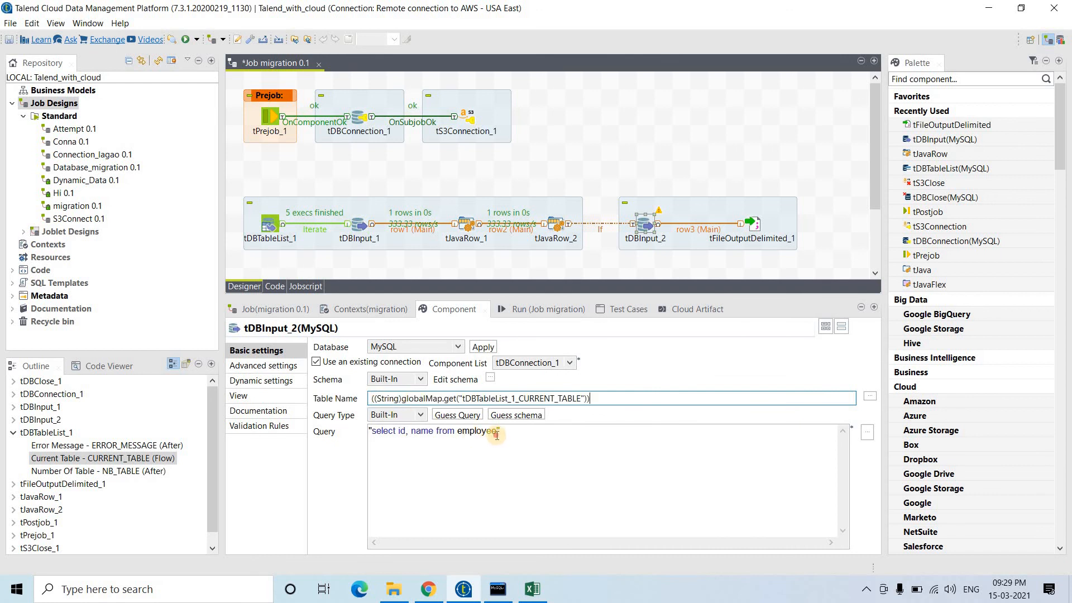
# - Change tDBInput_2's query to "select * from "+ the current-table expression
pyautogui.moveTo(498, 430); pyautogui.dragTo(399, 430)
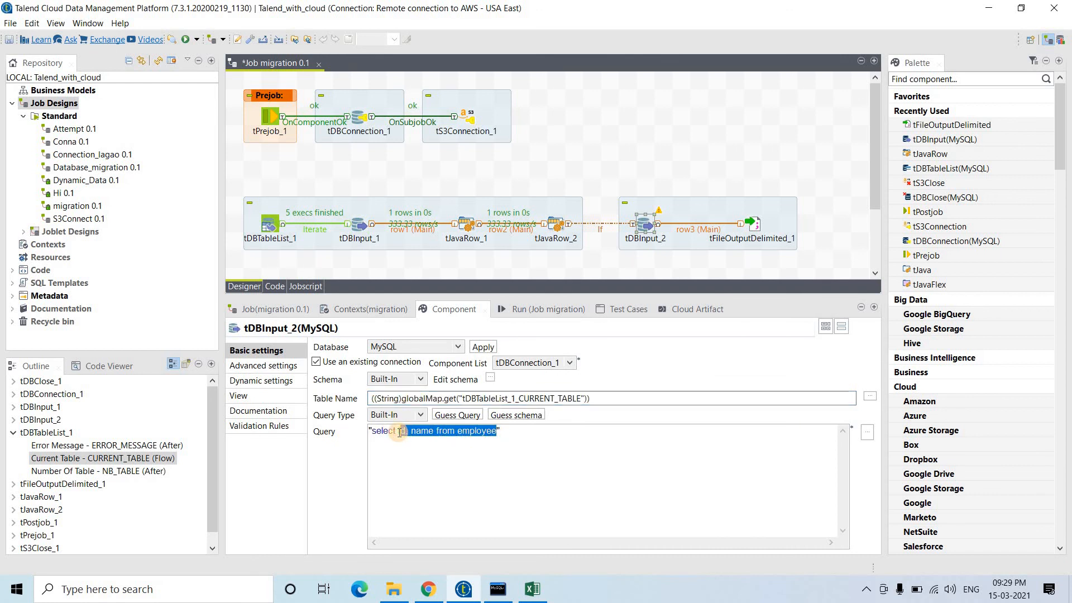
pyautogui.write('*')
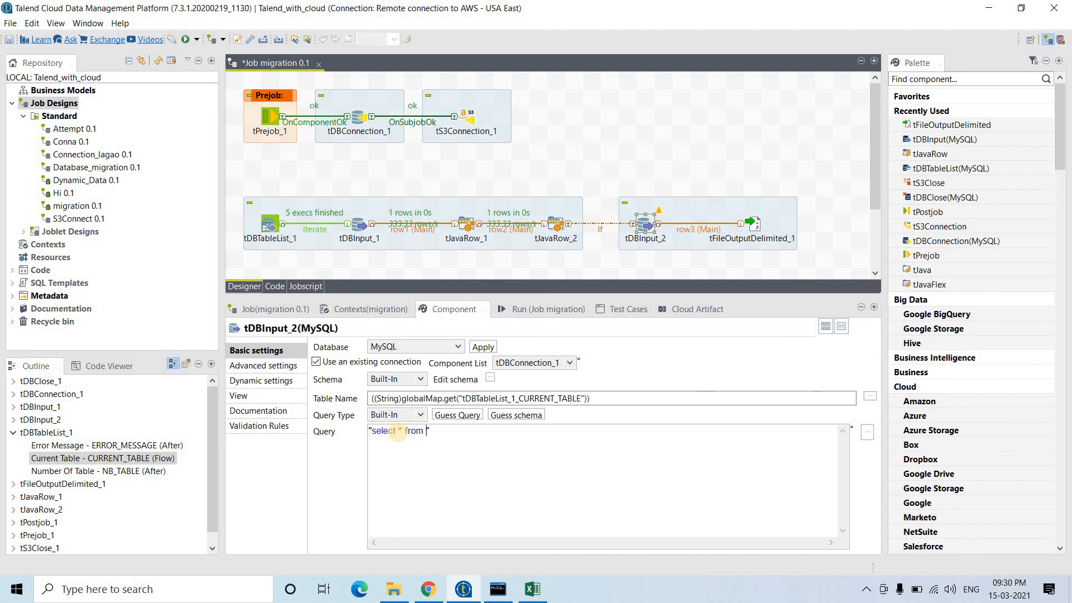
pyautogui.write(' from "+')
pyautogui.hotkey('ctrl', 'v')
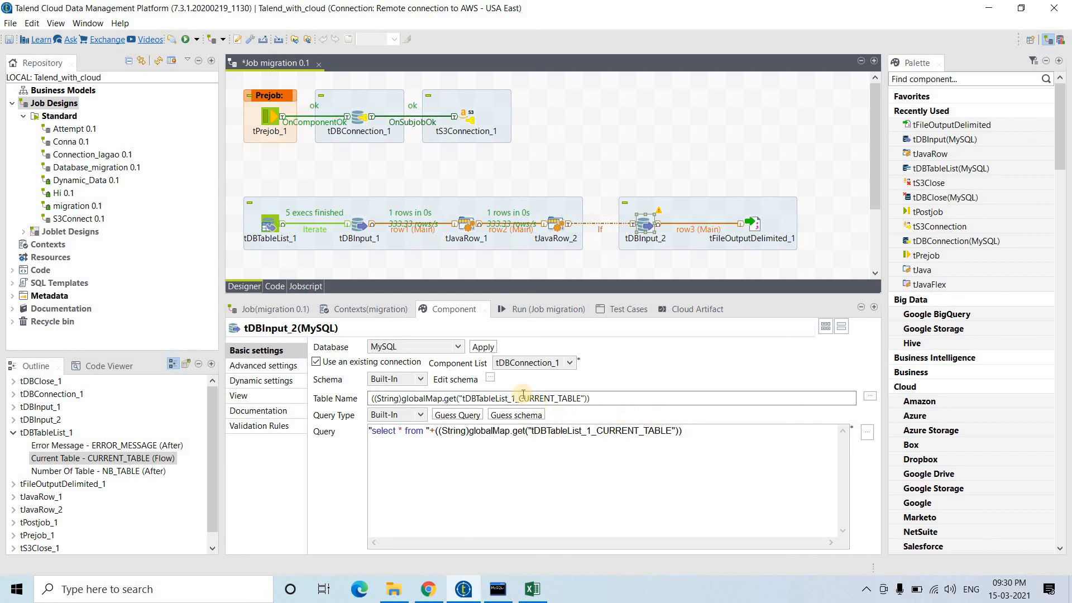
pyautogui.click(490, 378)
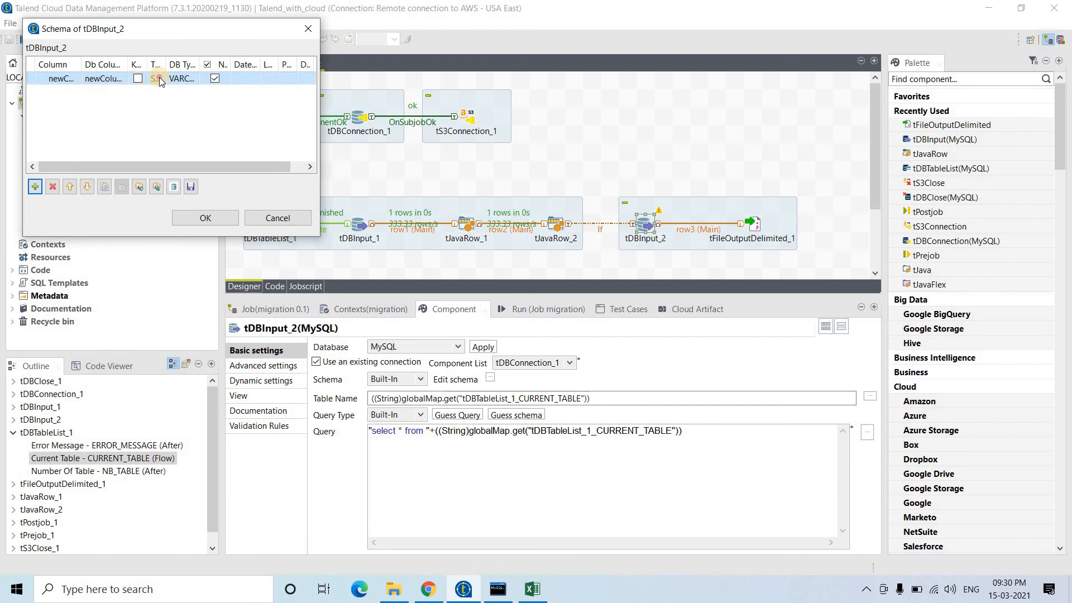
# - Add one Dynamic-type column to tDBInput_2's schema and propagate the change
pyautogui.click(159, 81)
pyautogui.click(192, 78)
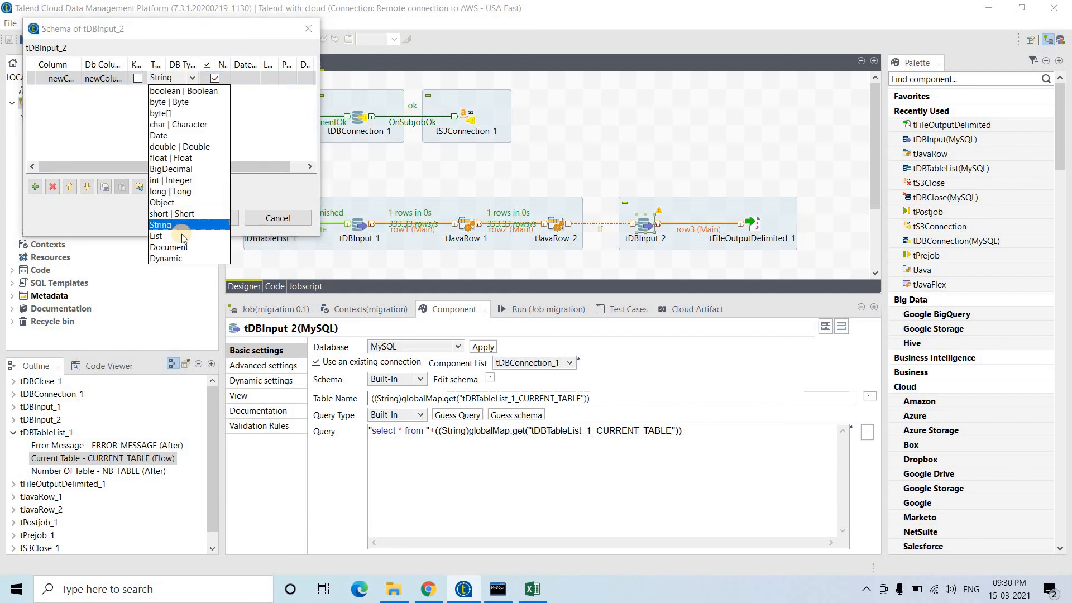
pyautogui.click(180, 259)
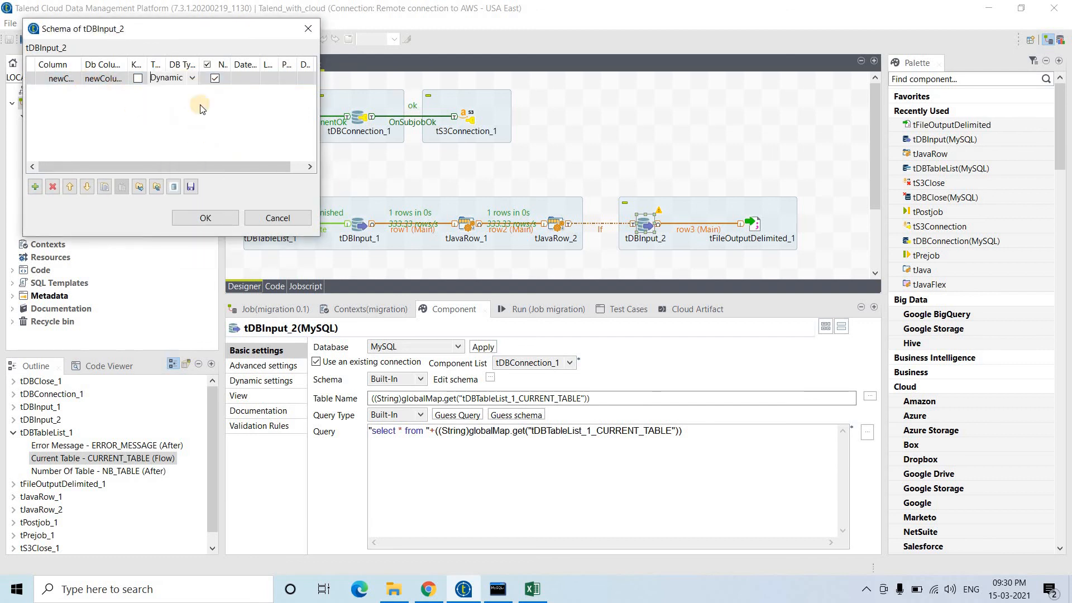
pyautogui.click(219, 217)
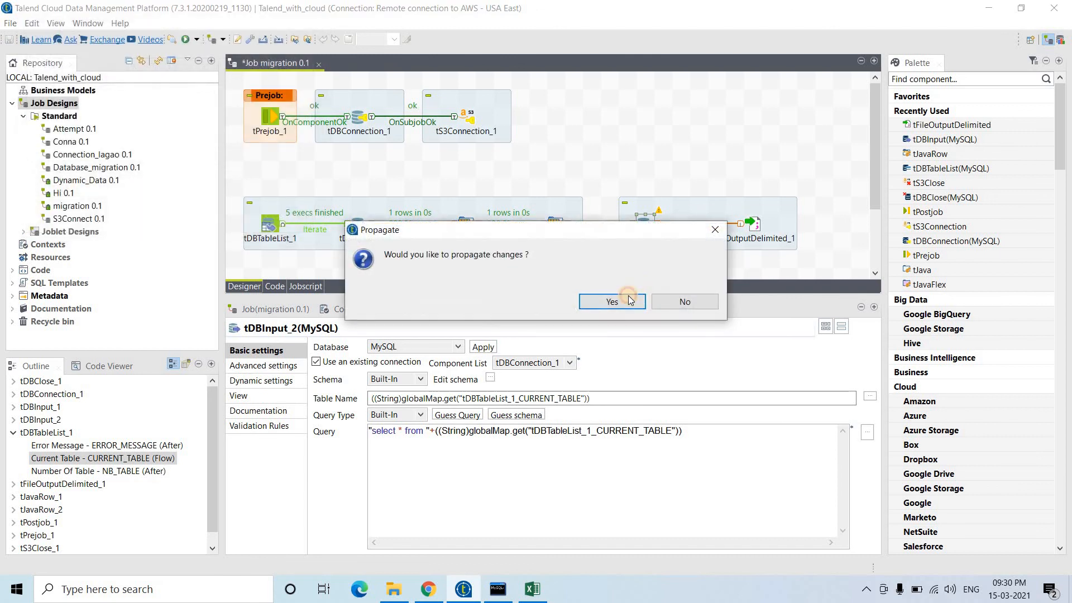
pyautogui.press('Return')
pyautogui.click(755, 232)
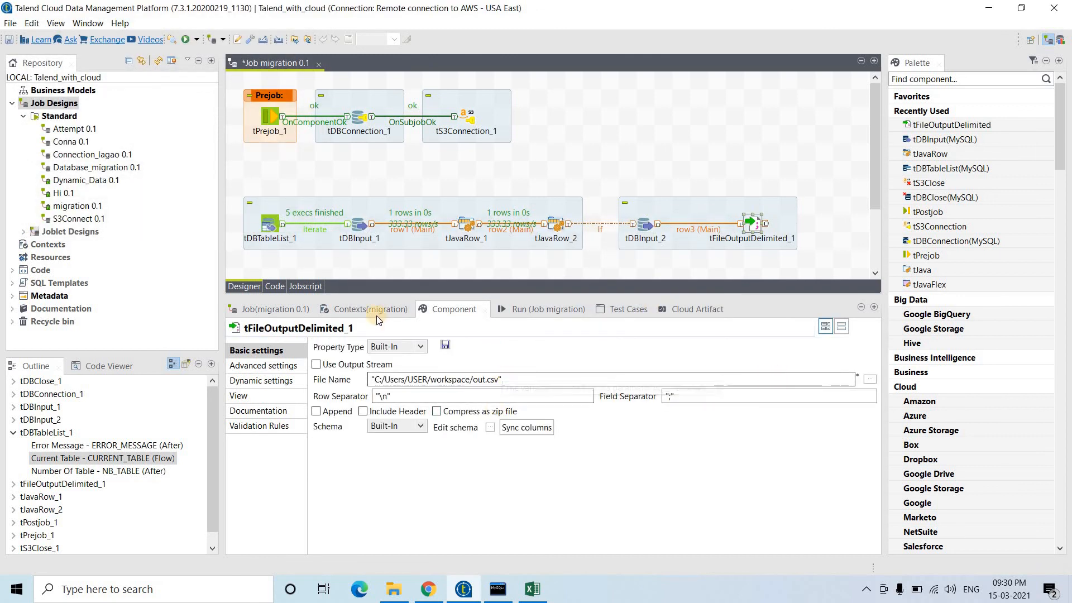
# - Point tFileOutputDelimited_1's output file to Staging Area, named after the current table instead of out.csv
pyautogui.click(869, 379)
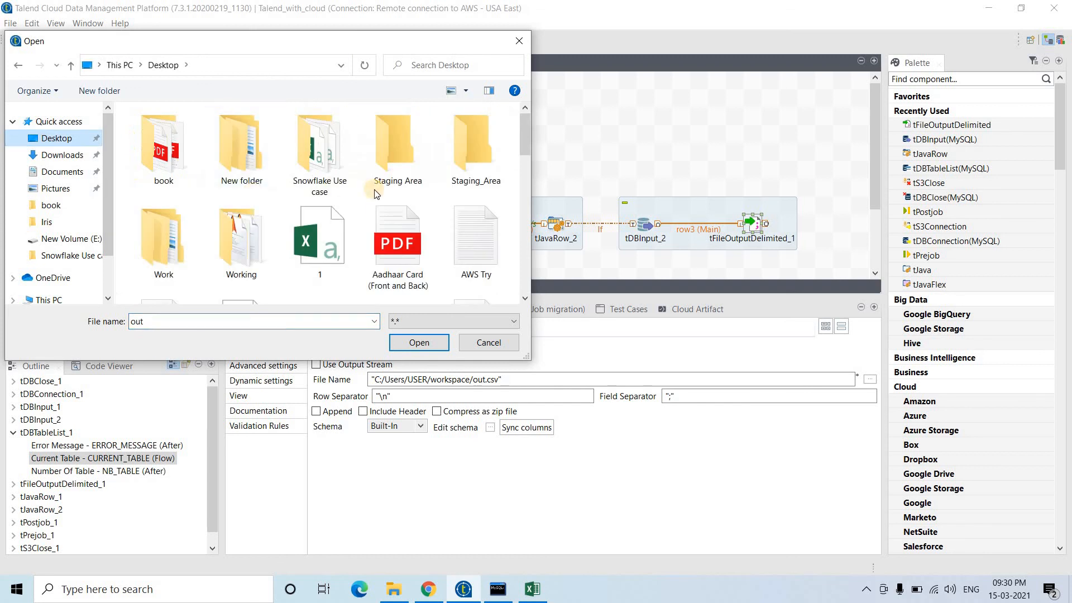
pyautogui.doubleClick(390, 146)
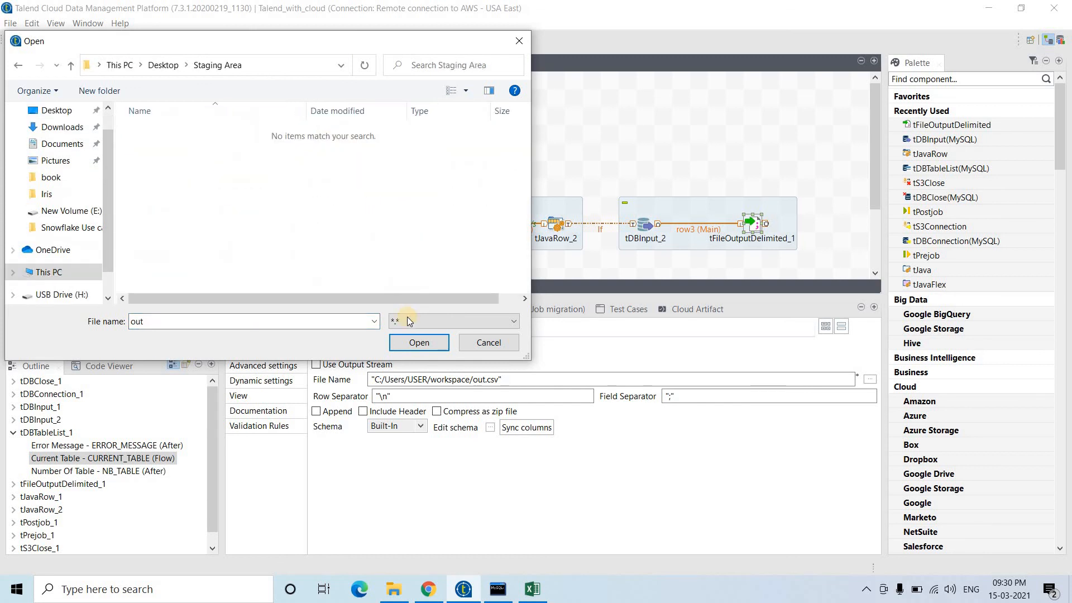
pyautogui.click(419, 342)
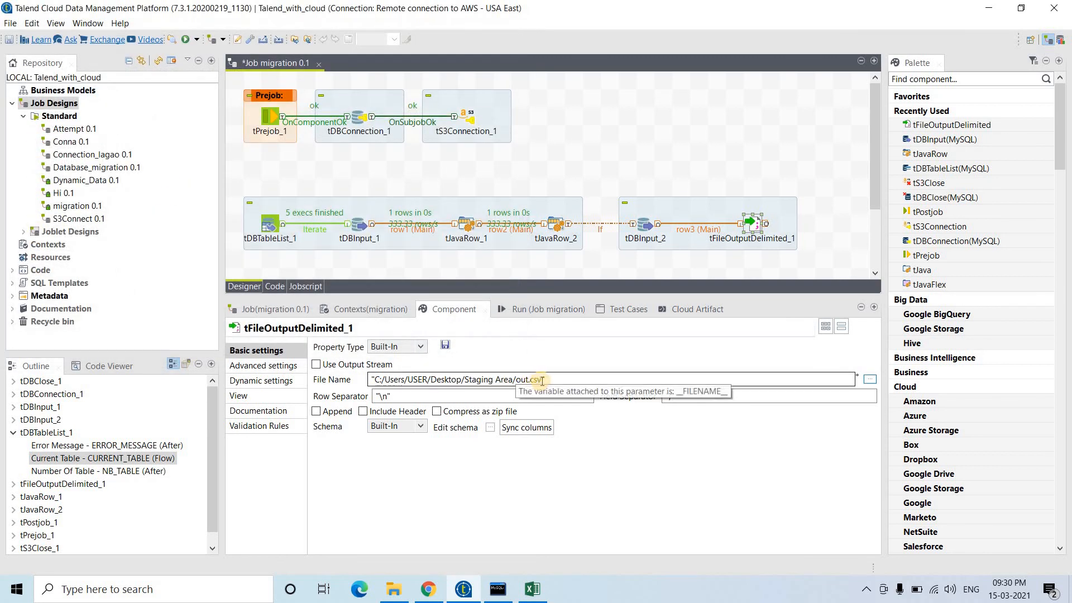
pyautogui.moveTo(541, 381); pyautogui.dragTo(517, 380)
pyautogui.press('BackSpace')
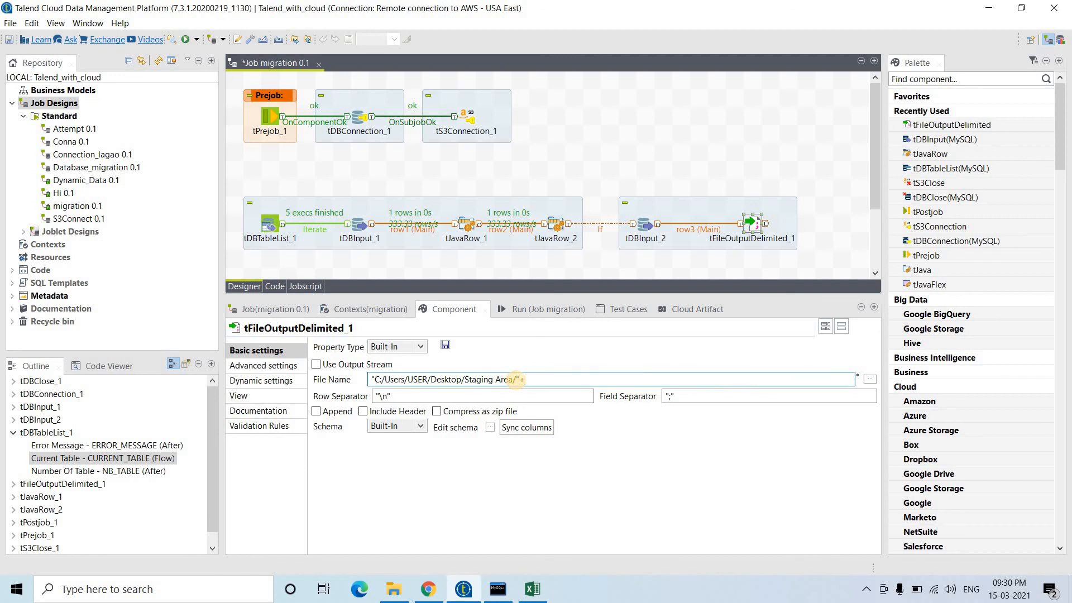
pyautogui.write('"+')
pyautogui.hotkey('ctrl', 'v')
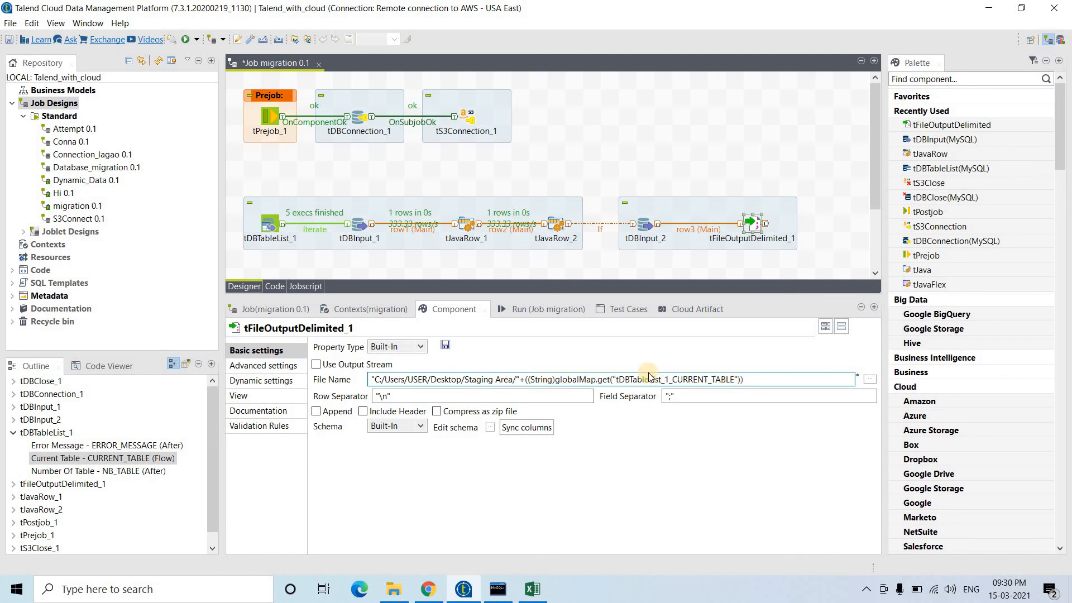
# - Set the field separator to a comma, include a header row, and type the schema column Dynamic
pyautogui.click(670, 396)
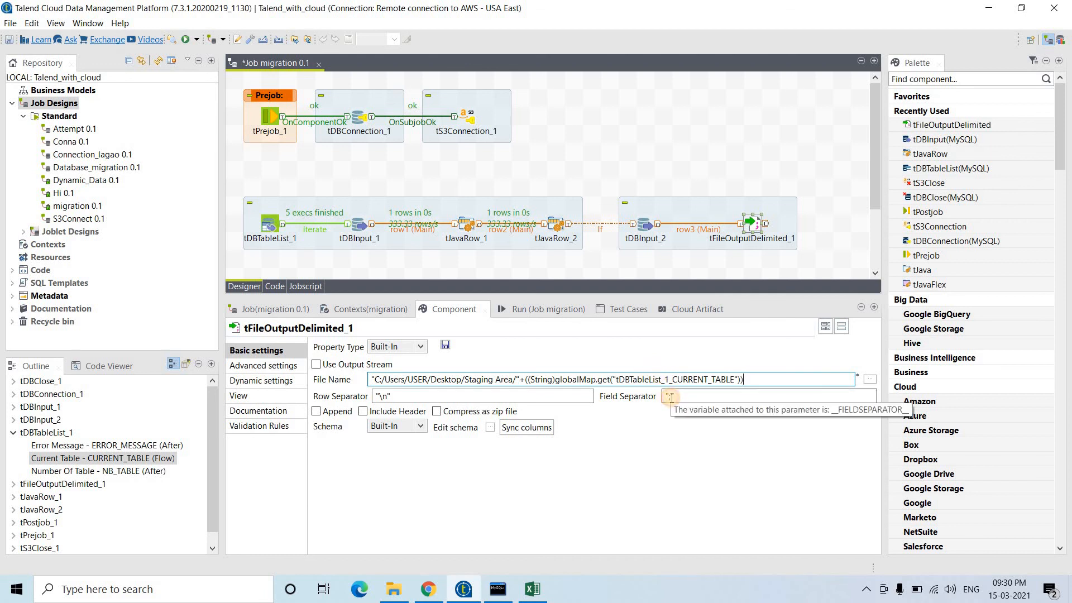
pyautogui.press('BackSpace')
pyautogui.write(',')
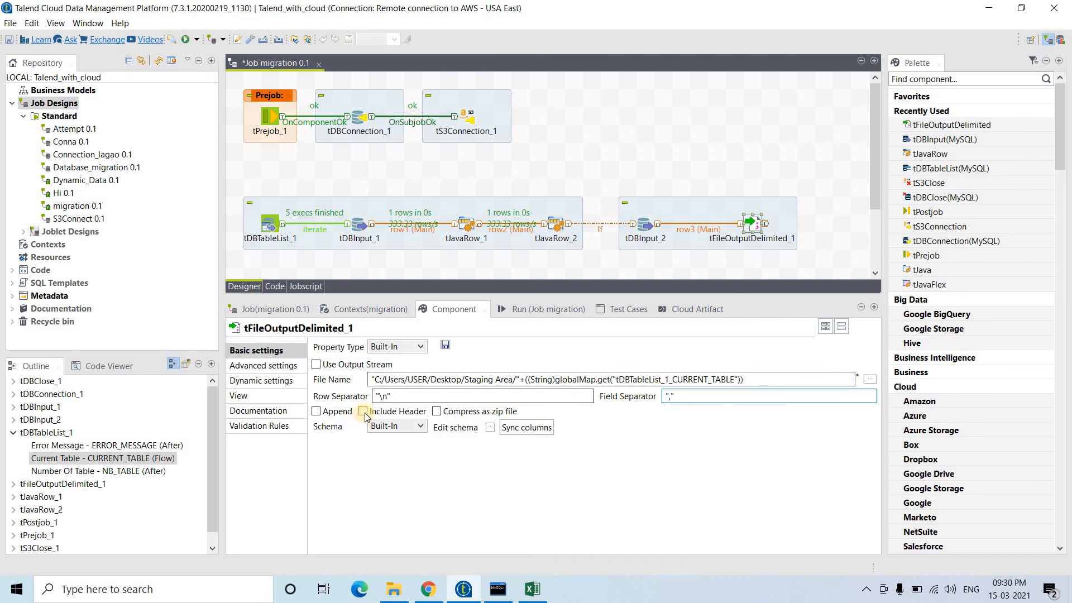
pyautogui.click(363, 411)
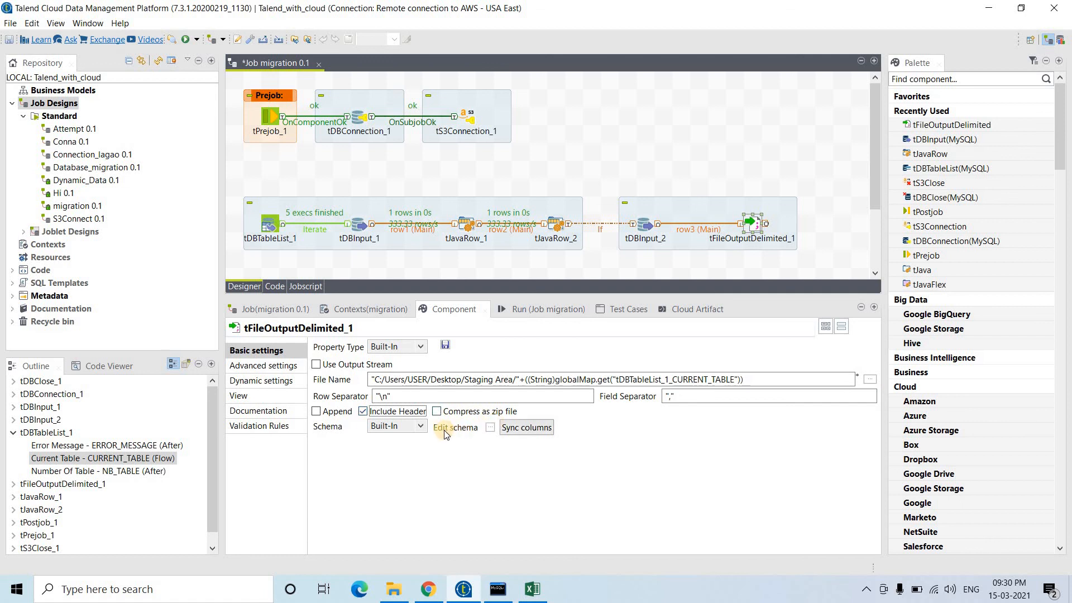
pyautogui.click(490, 427)
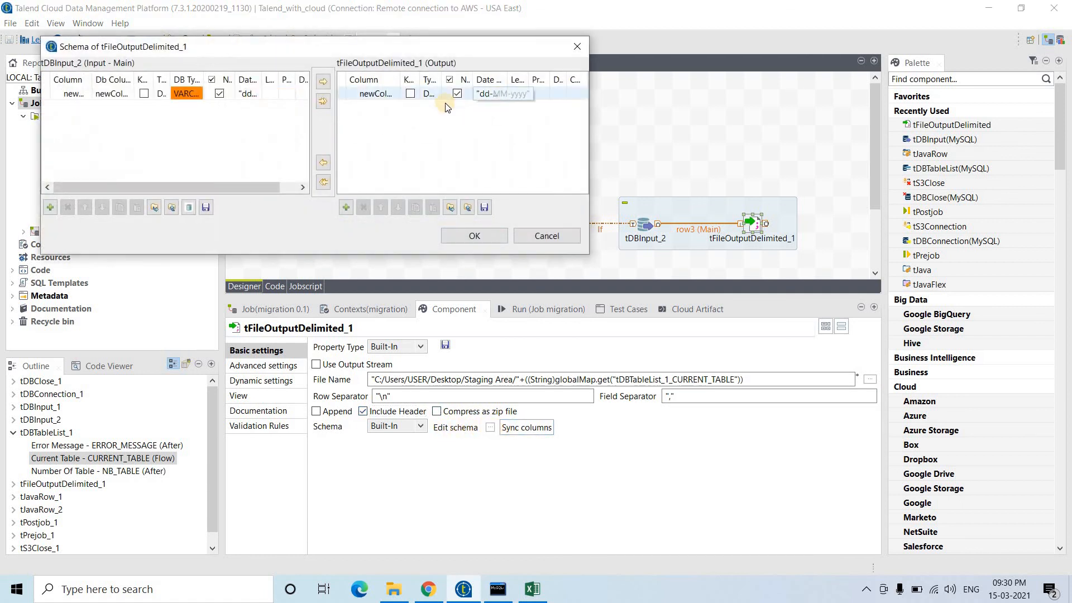
pyautogui.click(430, 94)
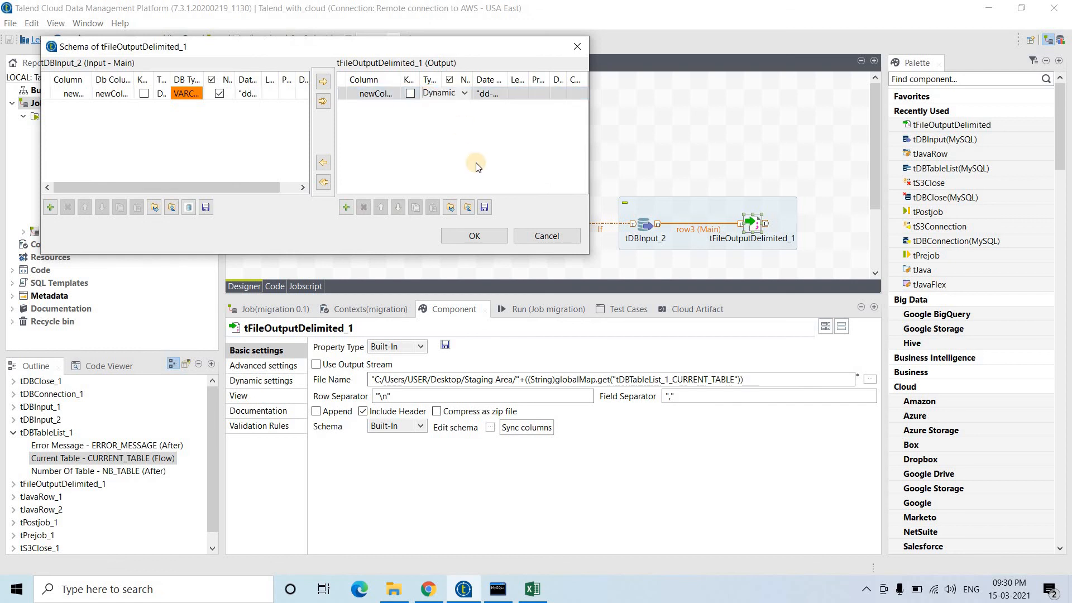
pyautogui.click(482, 235)
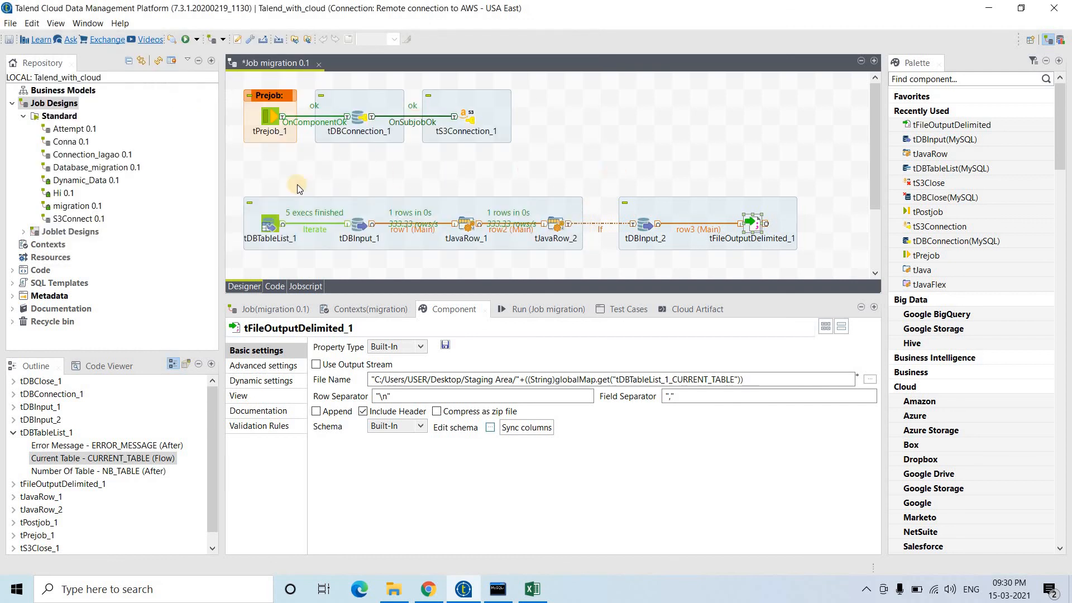
# - Review the previous run log, then save and rerun the migration job until it exits with code 0
pyautogui.moveTo(239, 179); pyautogui.dragTo(585, 258)
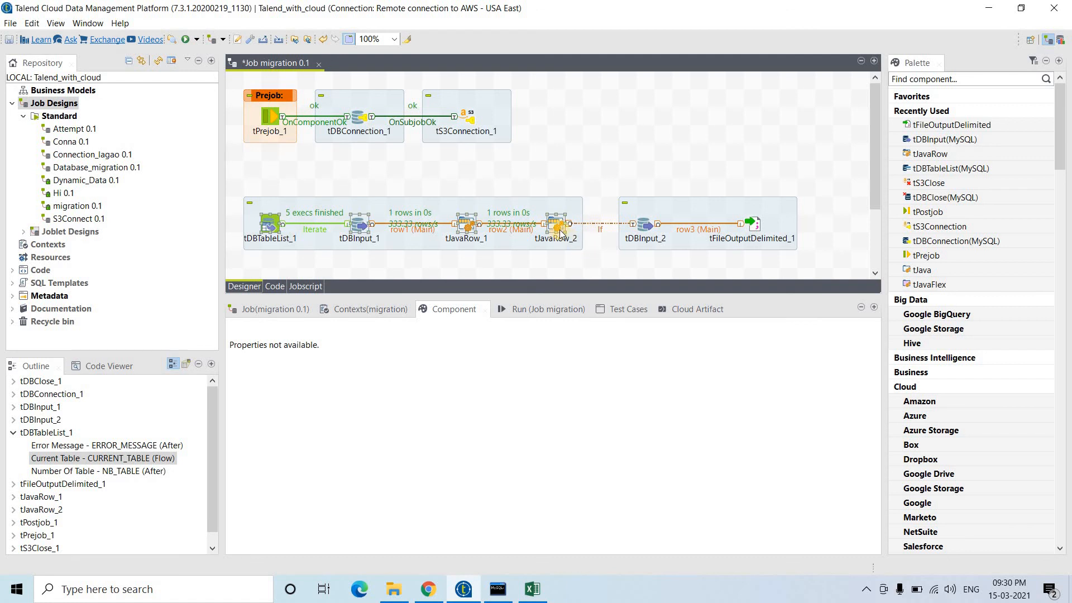
pyautogui.moveTo(609, 181); pyautogui.dragTo(759, 246)
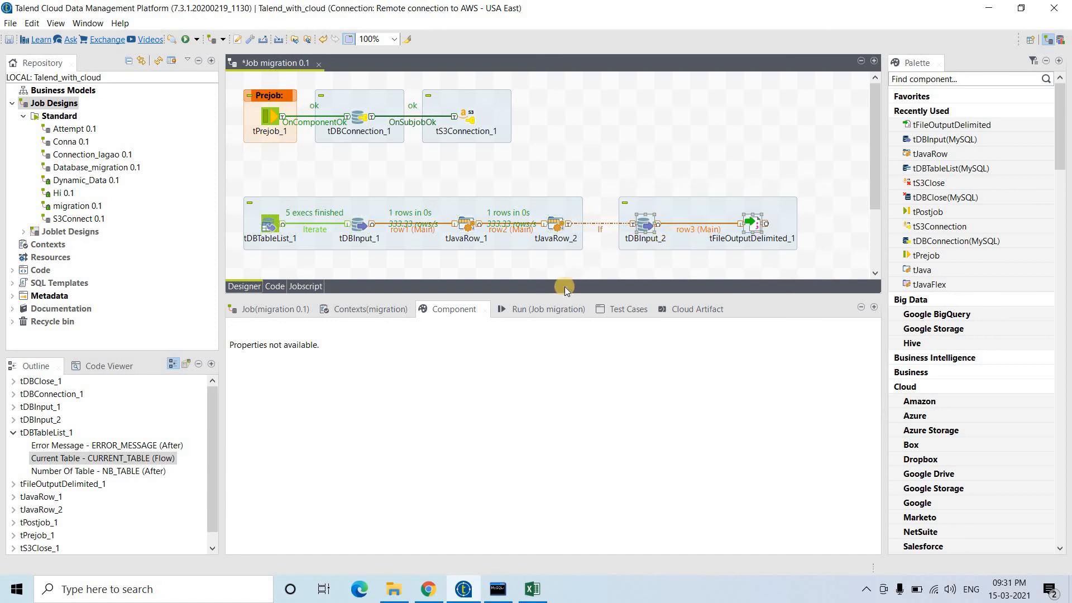
pyautogui.click(543, 306)
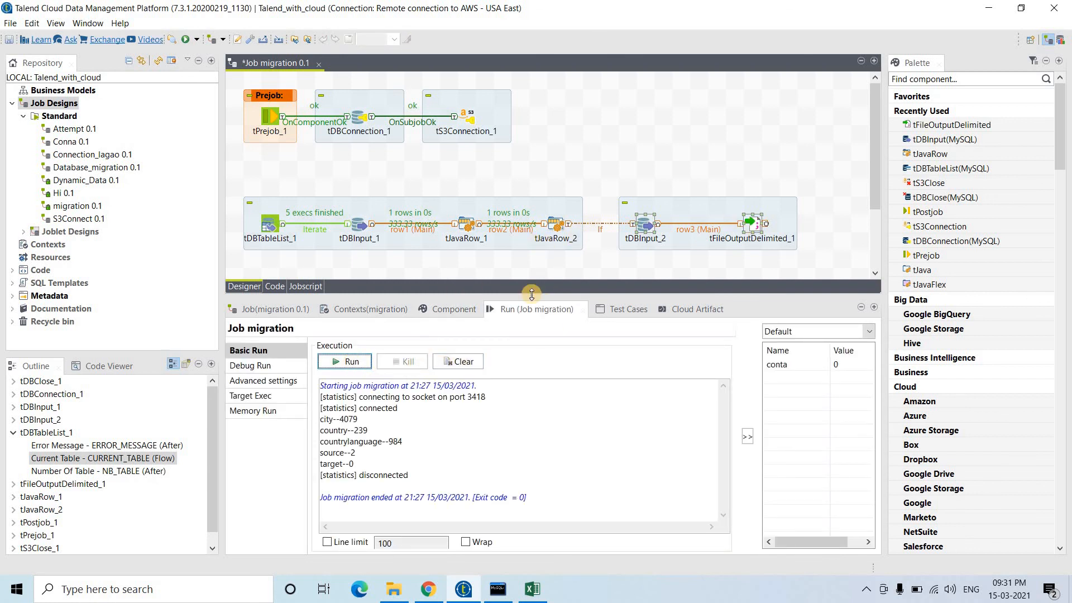
pyautogui.doubleClick(333, 466)
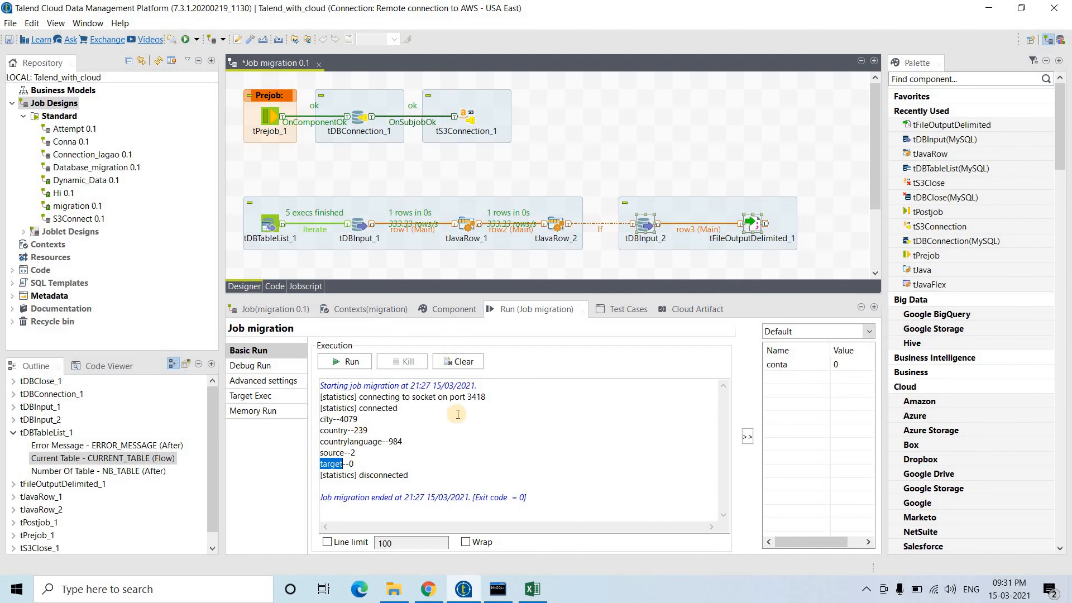
pyautogui.click(353, 361)
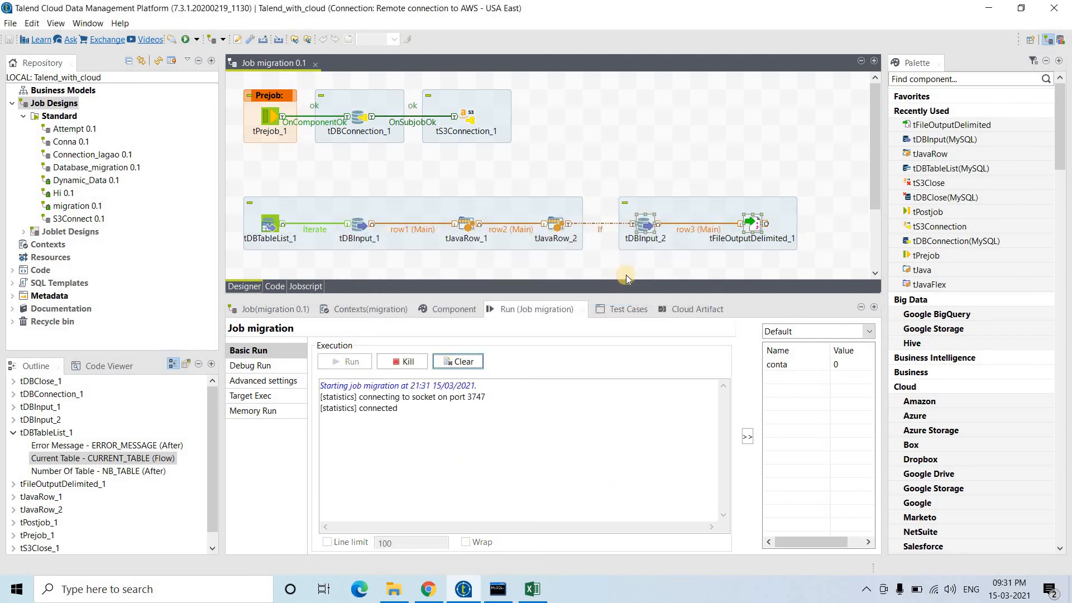
pyautogui.click(706, 260)
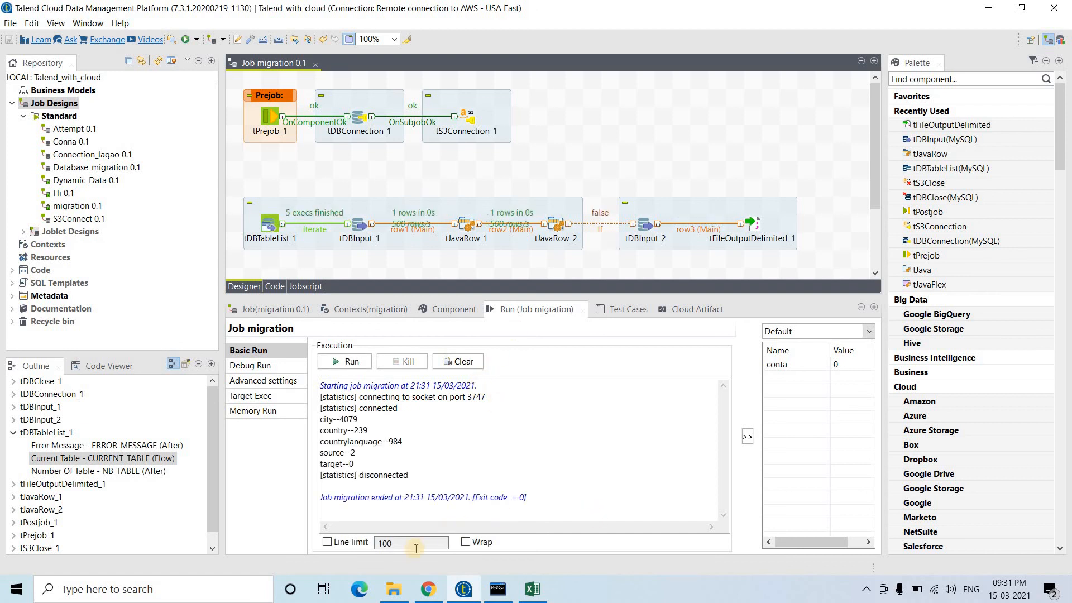
# - Open the Desktop's Staging Area folder in File Explorer to see the city, country, countrylanguage and source files
pyautogui.click(395, 590)
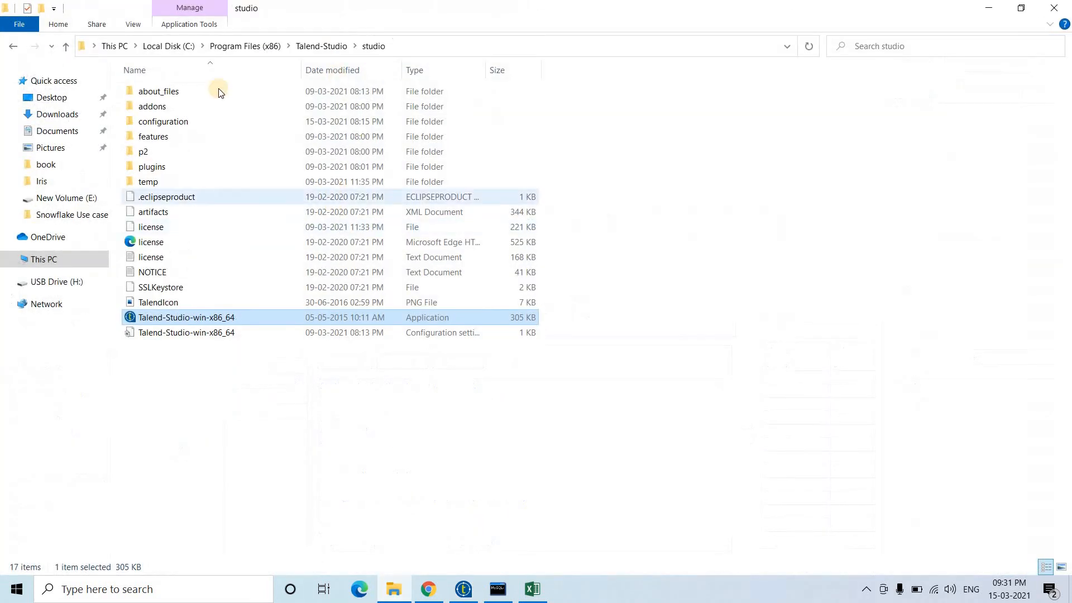
pyautogui.click(62, 99)
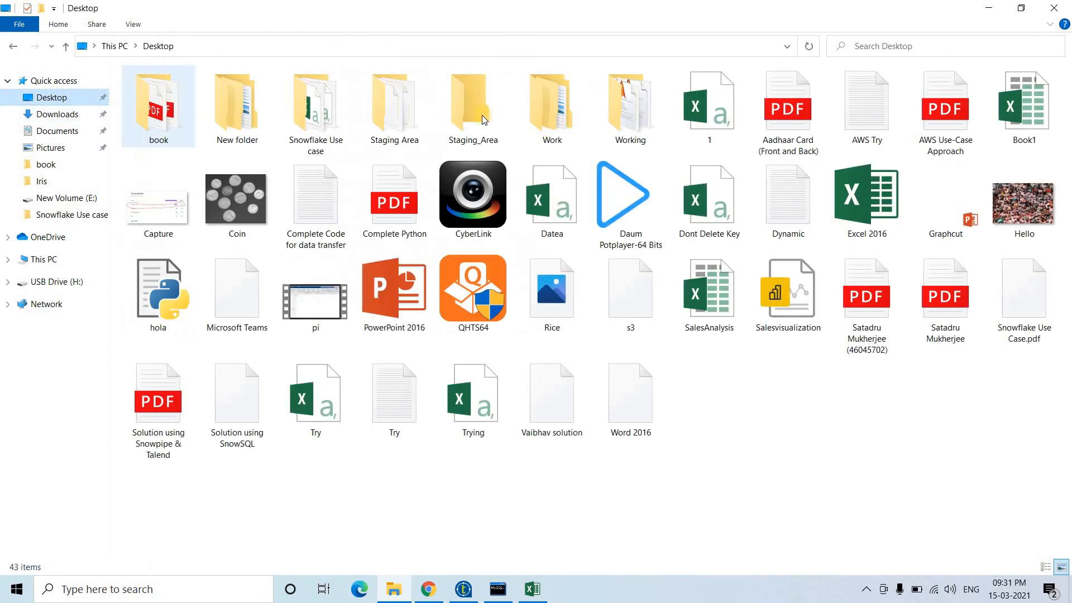
pyautogui.doubleClick(474, 115)
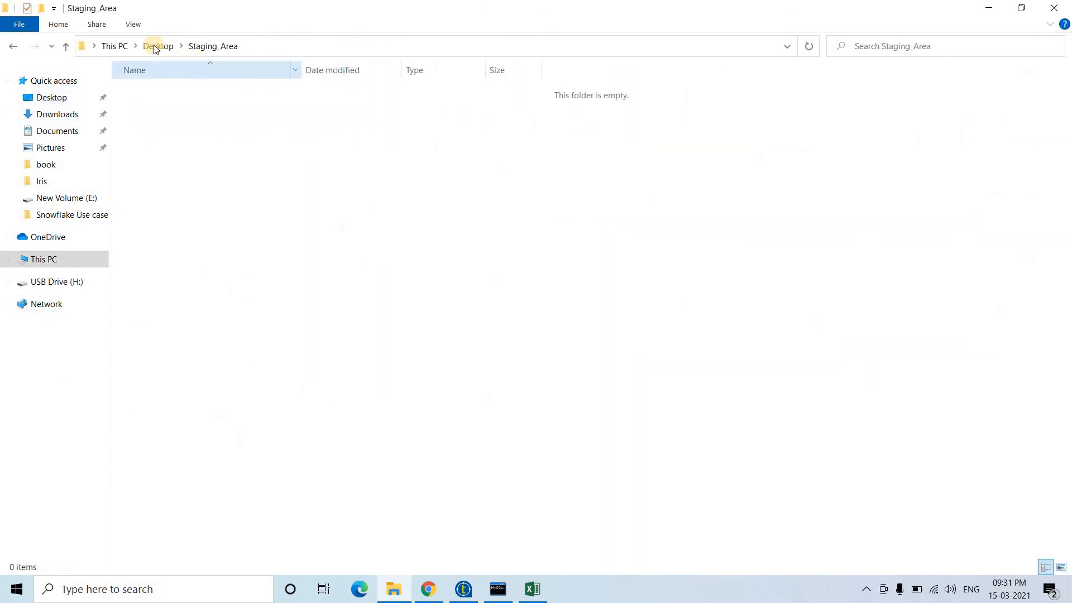
pyautogui.click(157, 48)
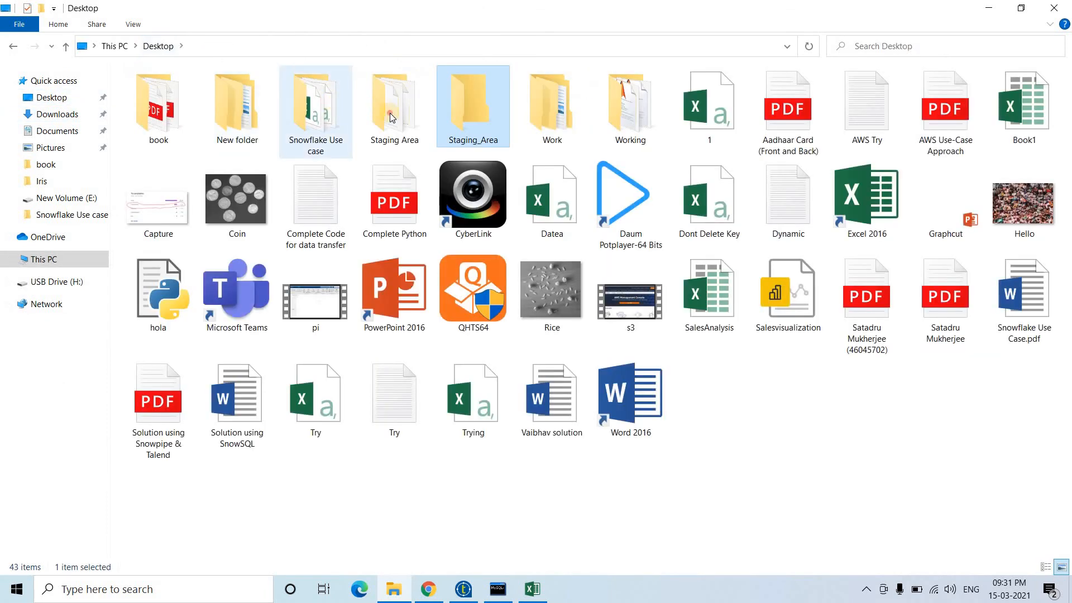
pyautogui.doubleClick(391, 117)
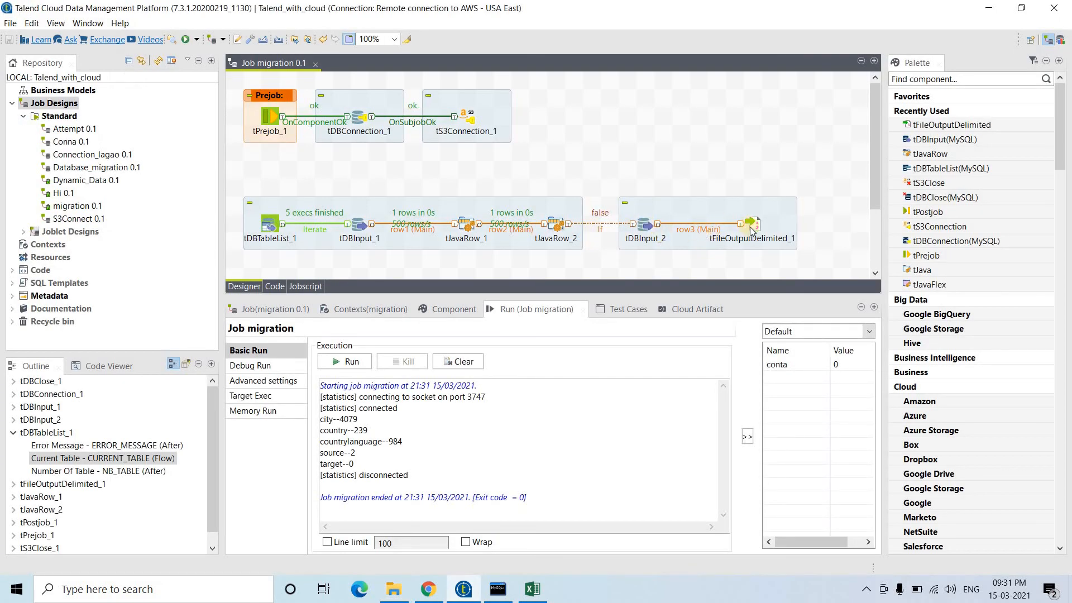
# - Append +".csv" to tFileOutputDelimited_1's File Name expression
pyautogui.click(754, 229)
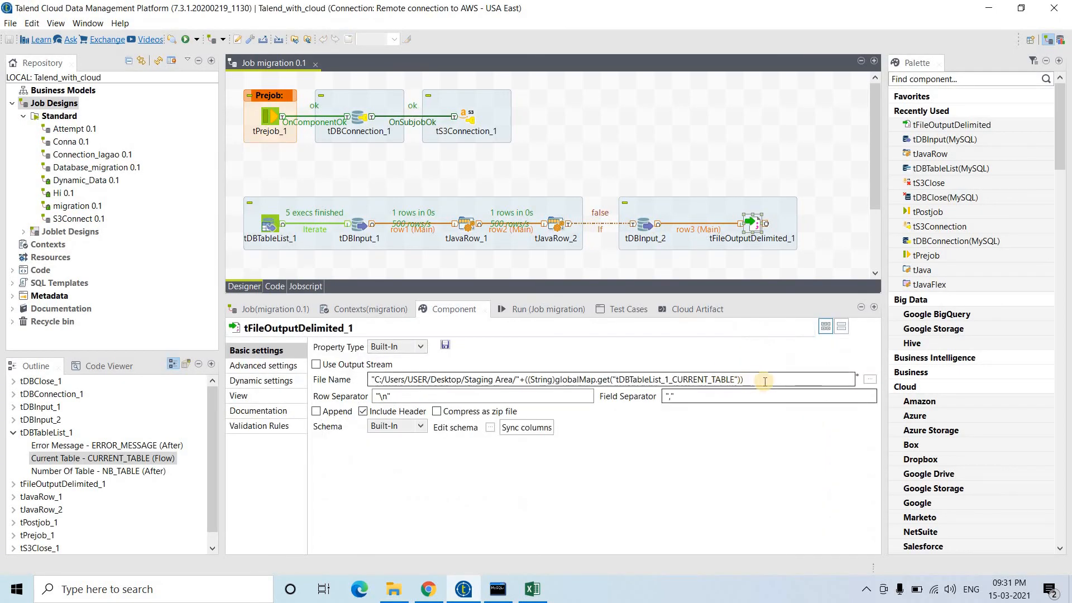
pyautogui.click(761, 381)
pyautogui.write('+".csv')
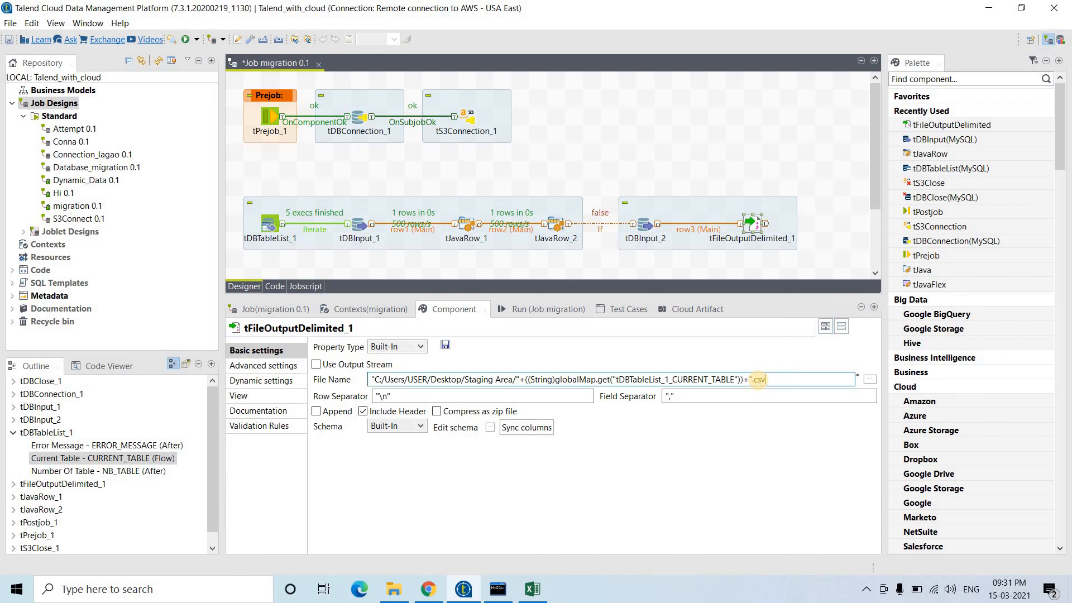
# - Delete all four previously exported files from the Staging Area folder
pyautogui.click(402, 588)
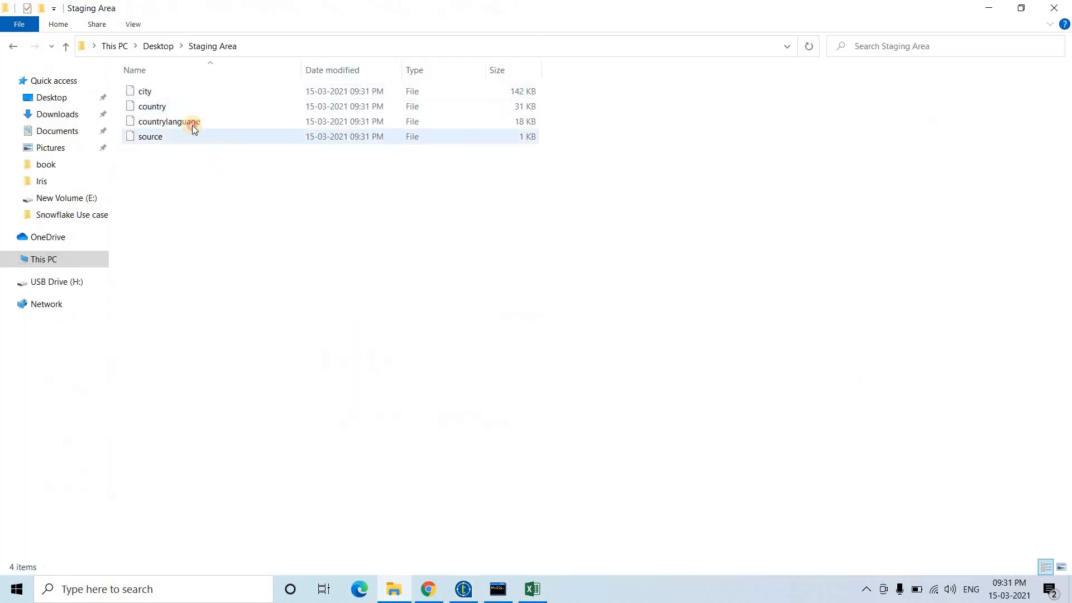
pyautogui.moveTo(299, 174); pyautogui.dragTo(127, 88)
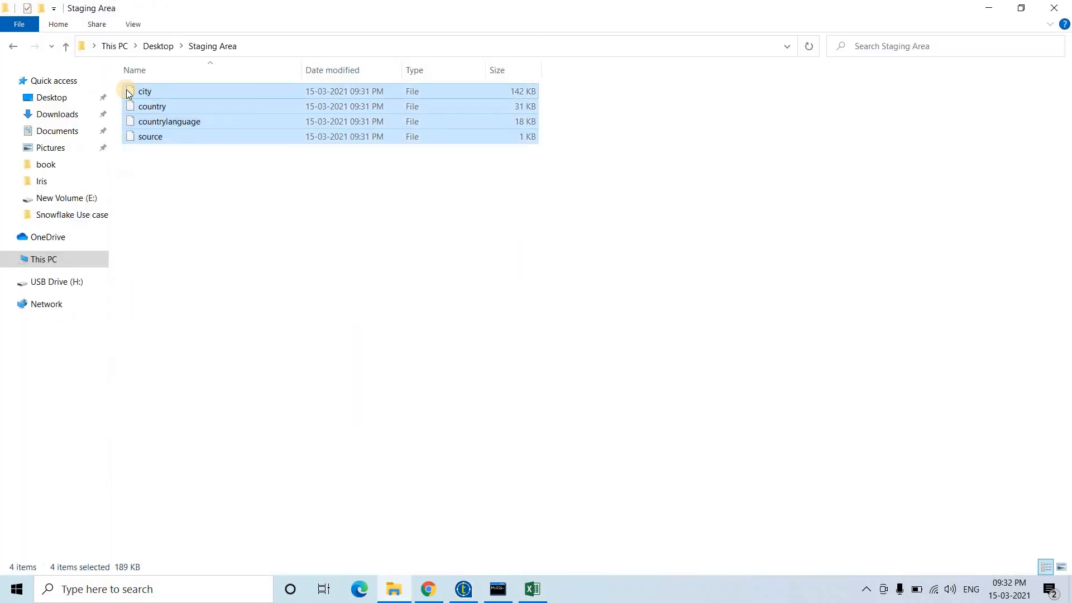
pyautogui.press('Delete')
pyautogui.click(464, 589)
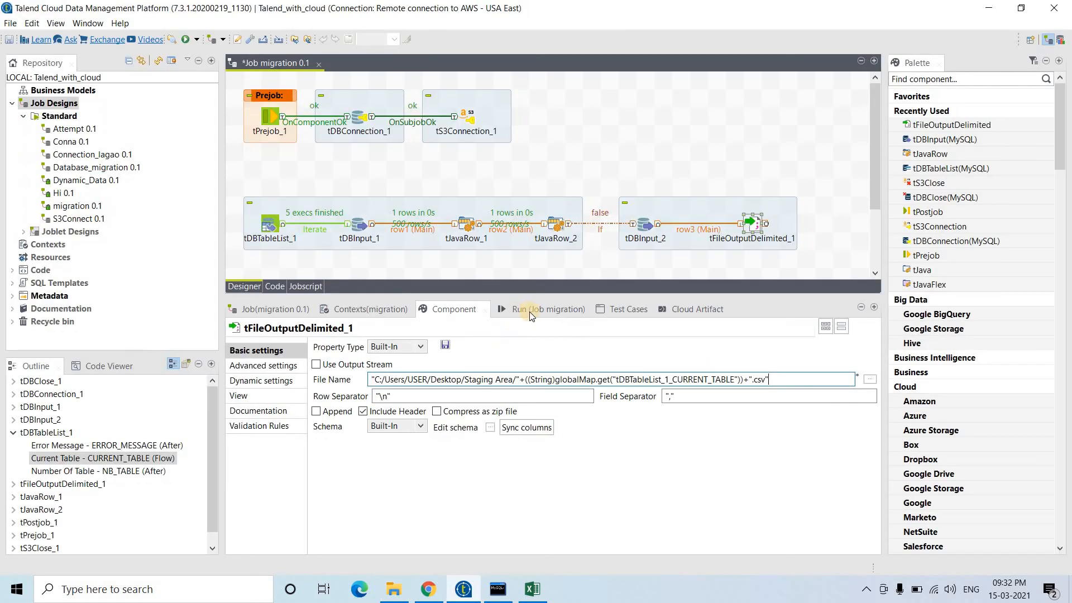
# - Save and rerun the migration job from the Run (Job migration) panel, then view Staging Area
pyautogui.click(529, 310)
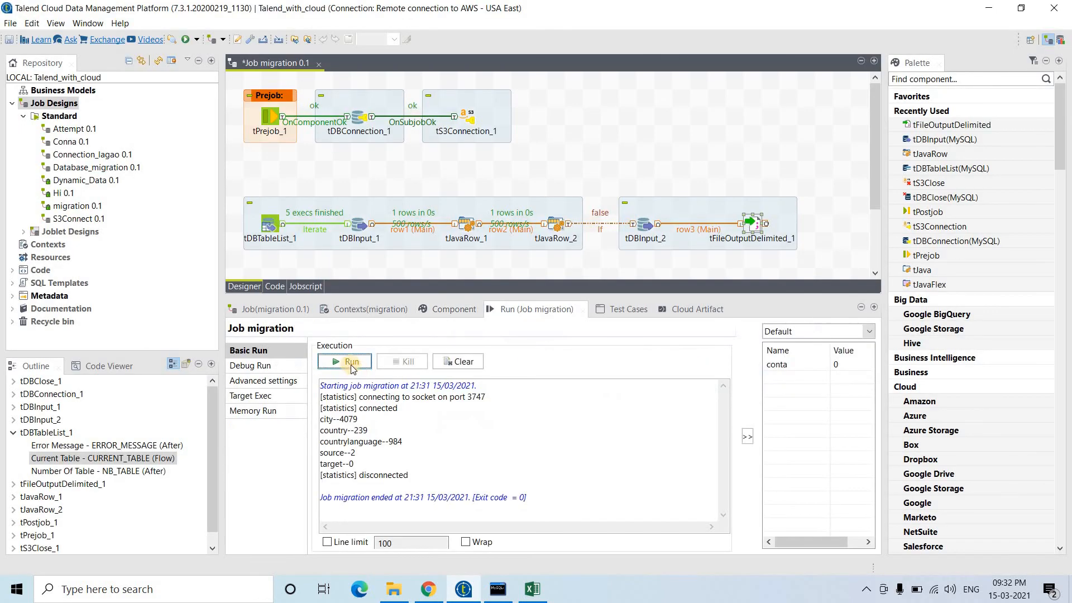
pyautogui.click(346, 362)
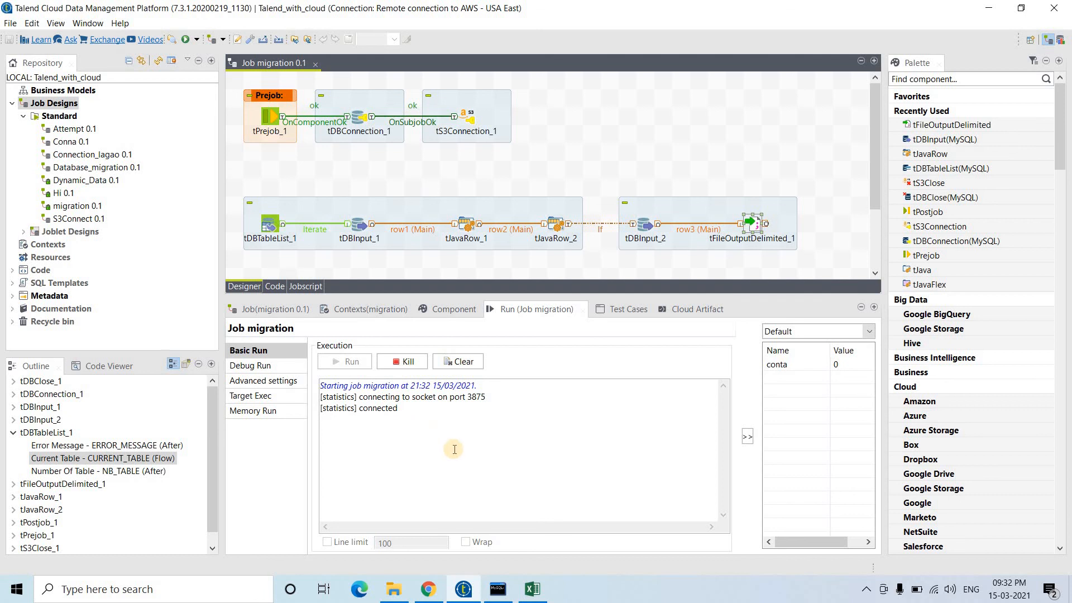
pyautogui.click(394, 589)
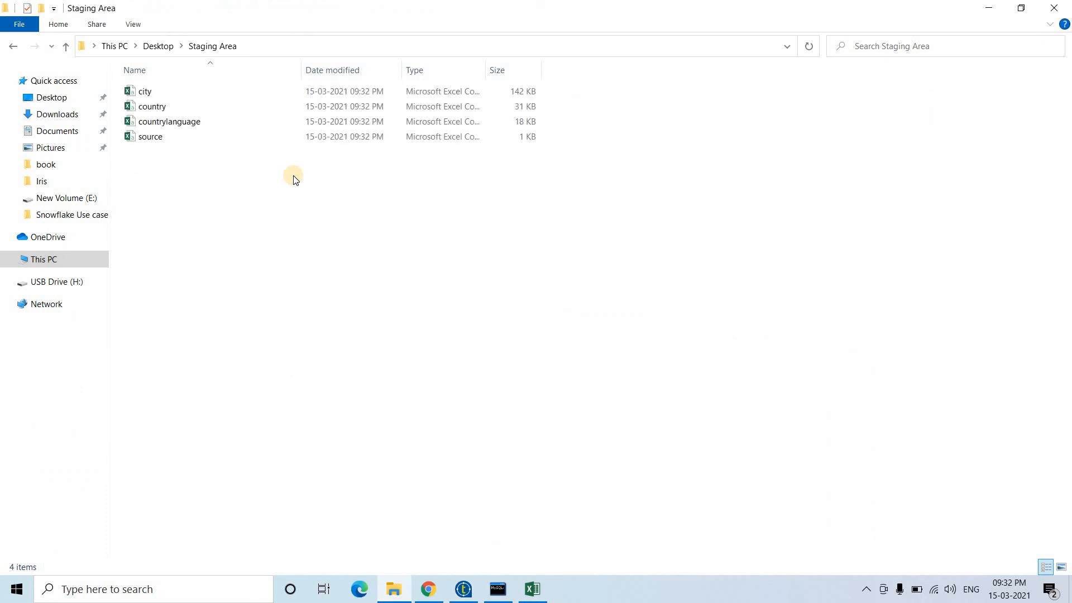
# - Open city.csv from Staging Area in Excel despite the file format warning
pyautogui.click(164, 91)
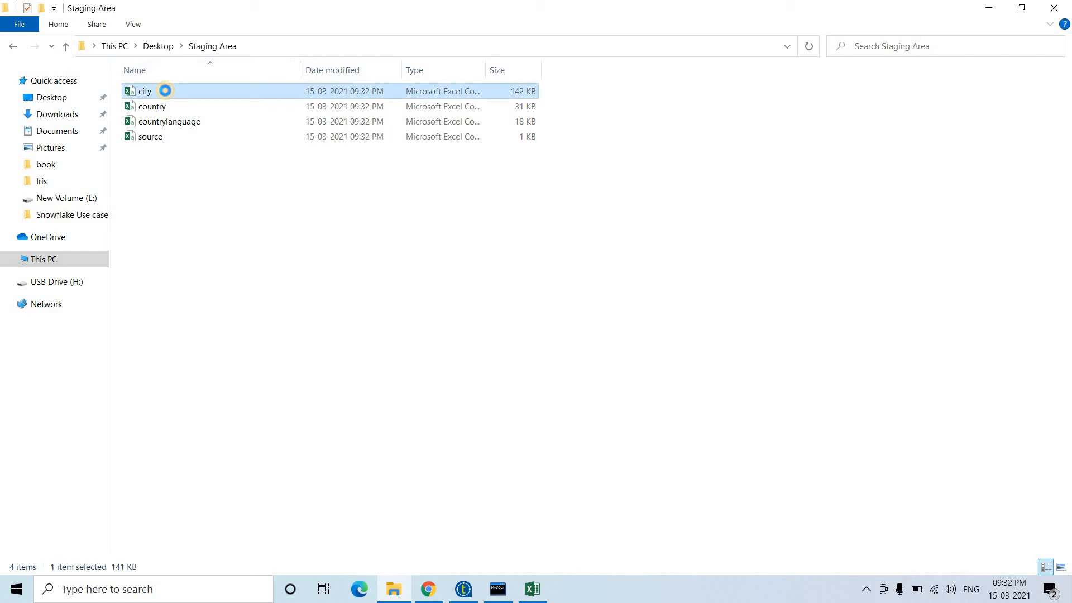
pyautogui.doubleClick(397, 90)
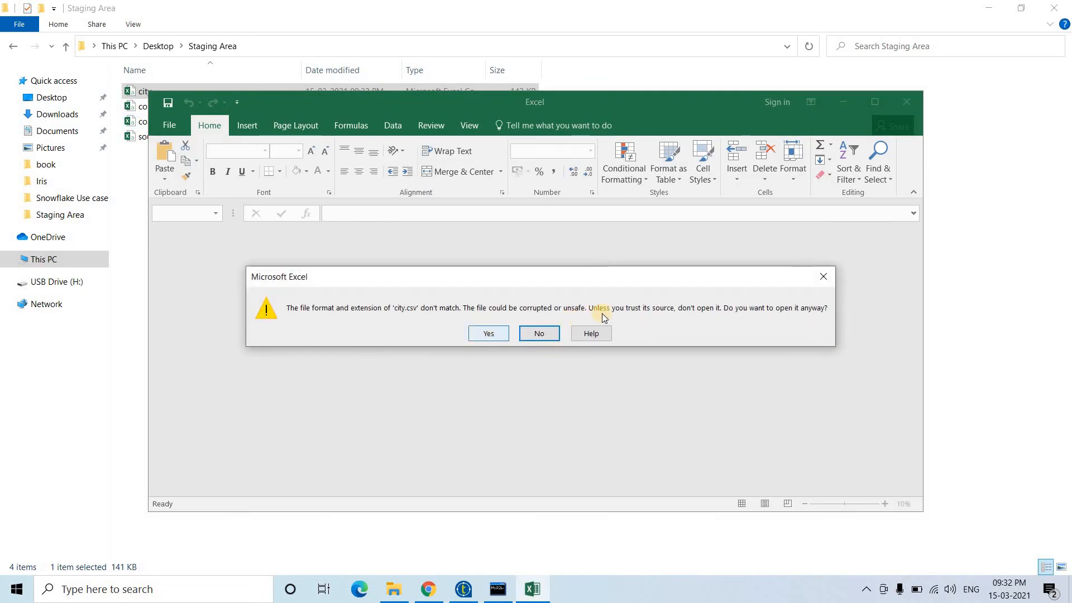
pyautogui.click(503, 331)
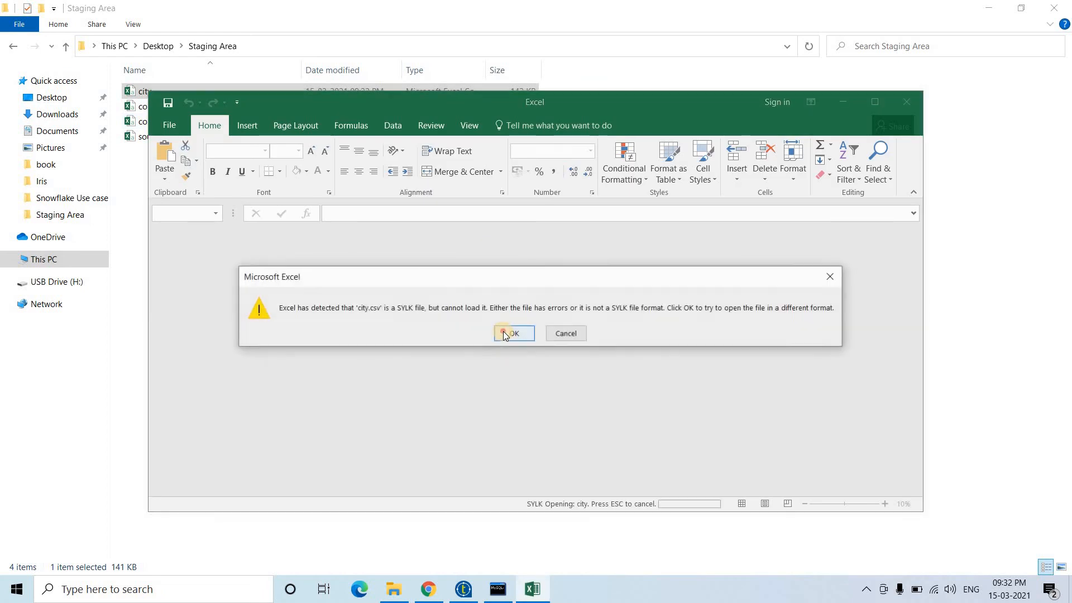
pyautogui.click(503, 332)
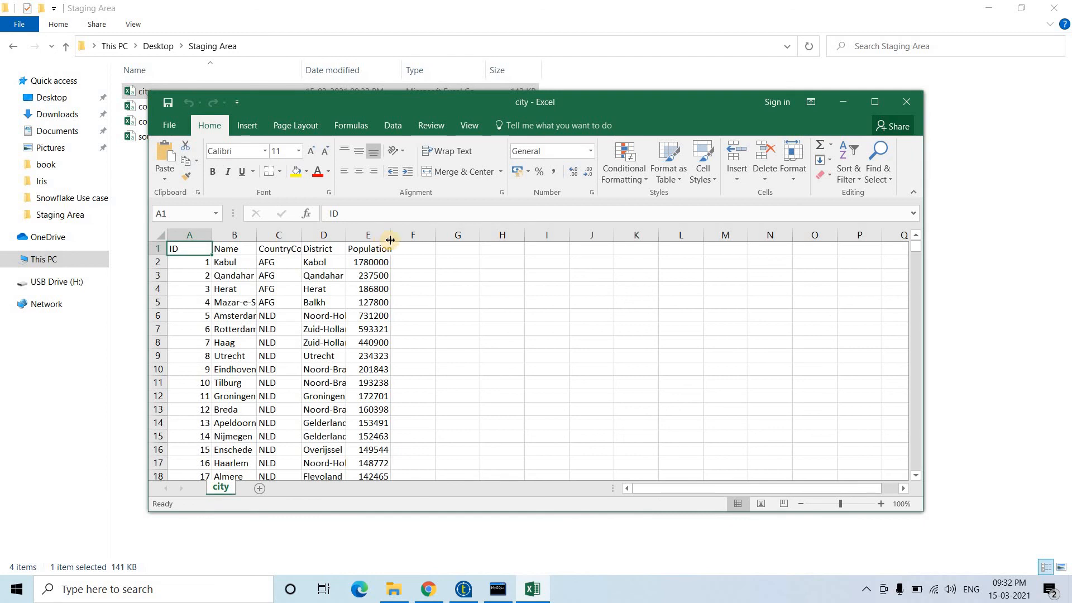
# - Autofit columns E, D and C, then close the workbook without saving
pyautogui.doubleClick(391, 235)
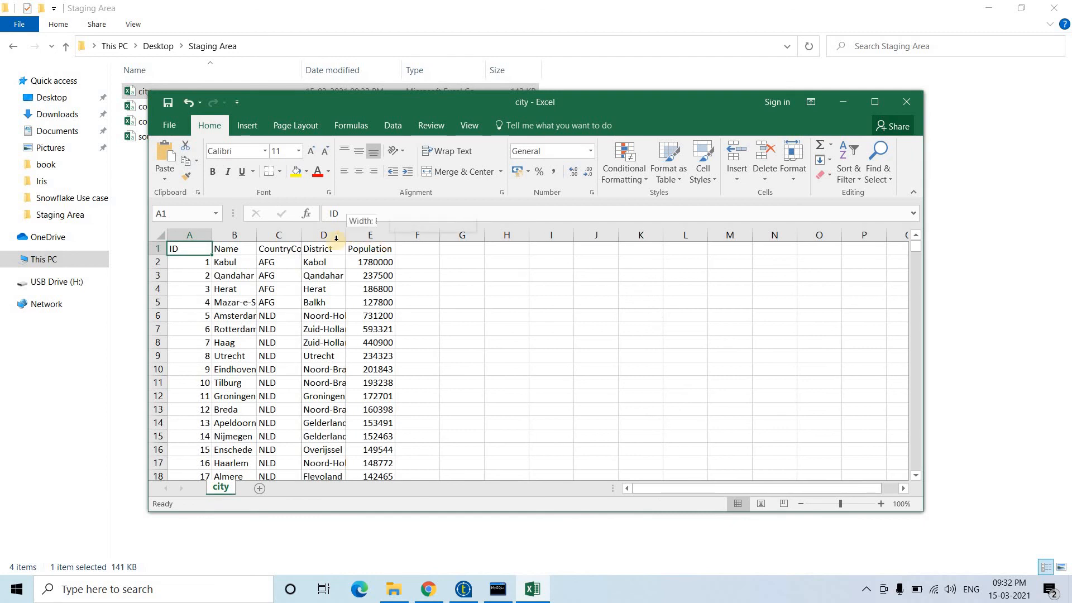
pyautogui.doubleClick(346, 235)
pyautogui.doubleClick(305, 235)
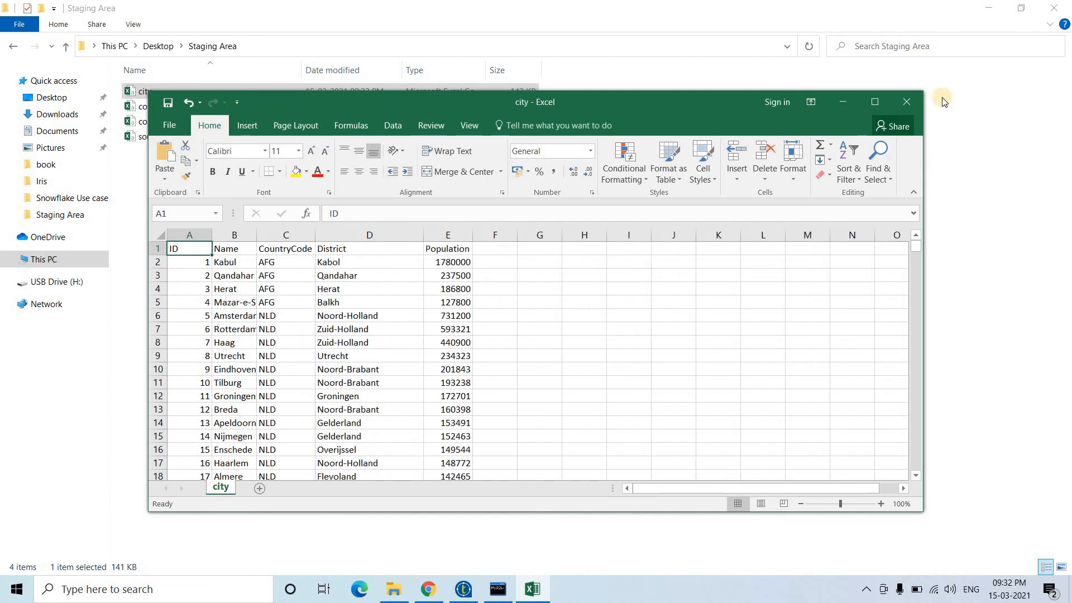
pyautogui.click(907, 103)
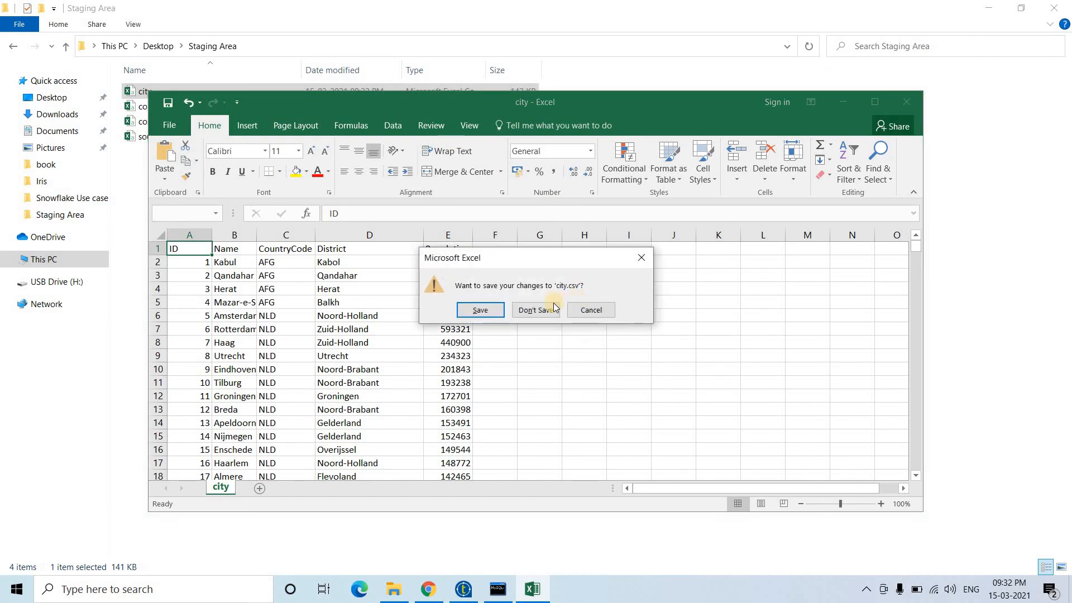
pyautogui.click(536, 309)
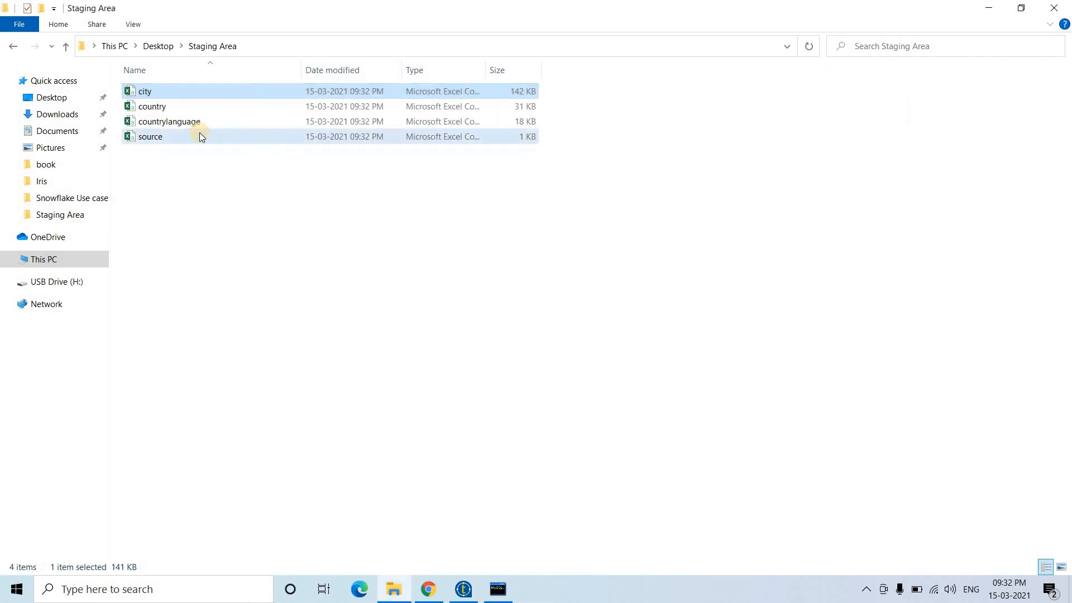
pyautogui.click(199, 135)
pyautogui.rightClick(199, 133)
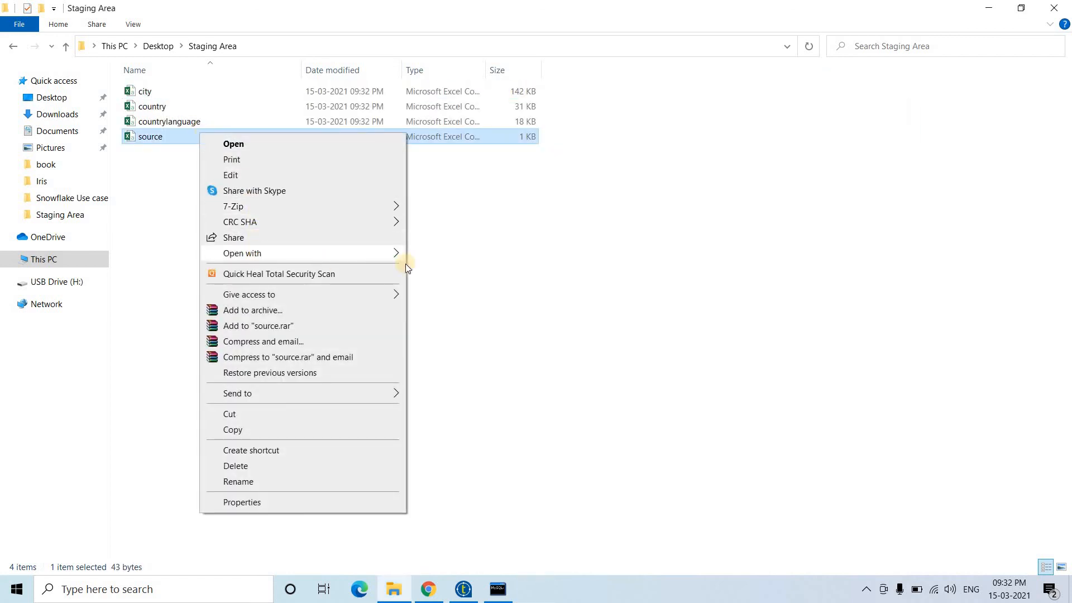
pyautogui.moveTo(385, 253)
pyautogui.click(441, 270)
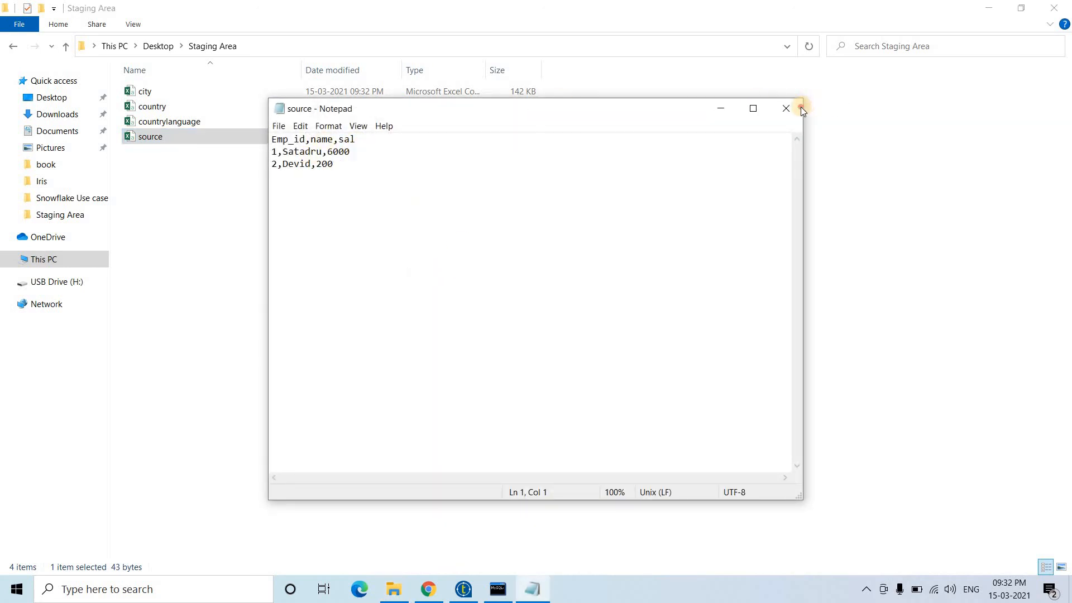
pyautogui.click(799, 108)
pyautogui.rightClick(249, 123)
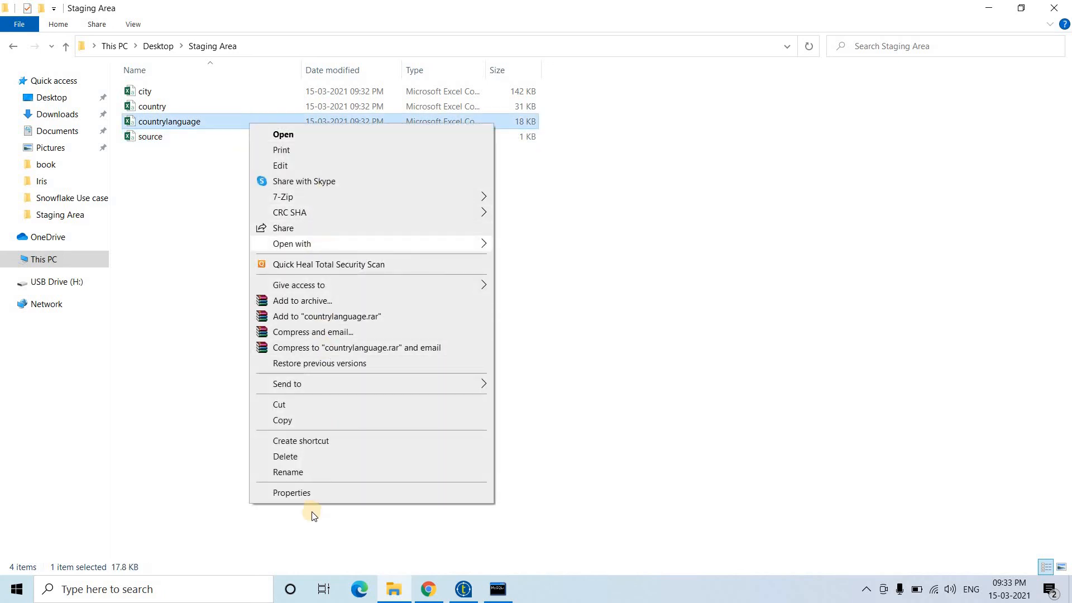
pyautogui.click(310, 495)
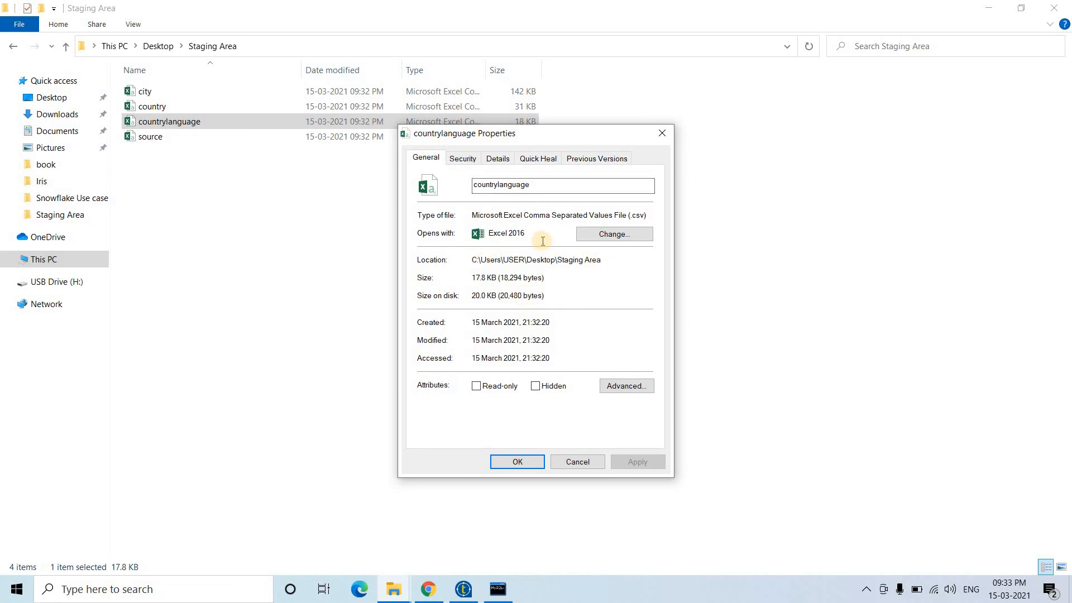
pyautogui.click(662, 134)
pyautogui.hotkey('shift', 'F10')
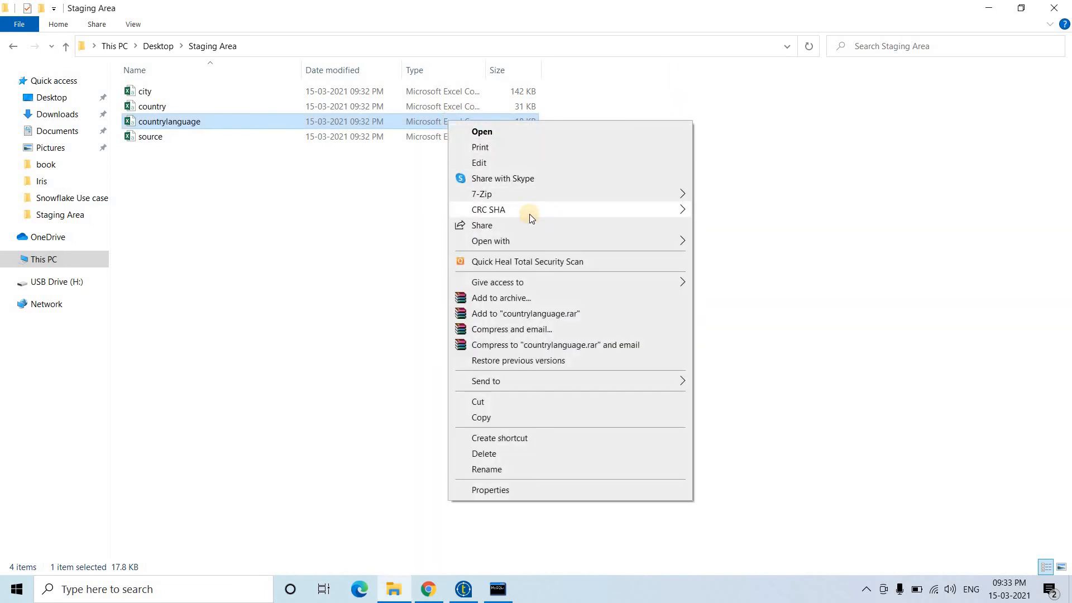
pyautogui.moveTo(530, 240)
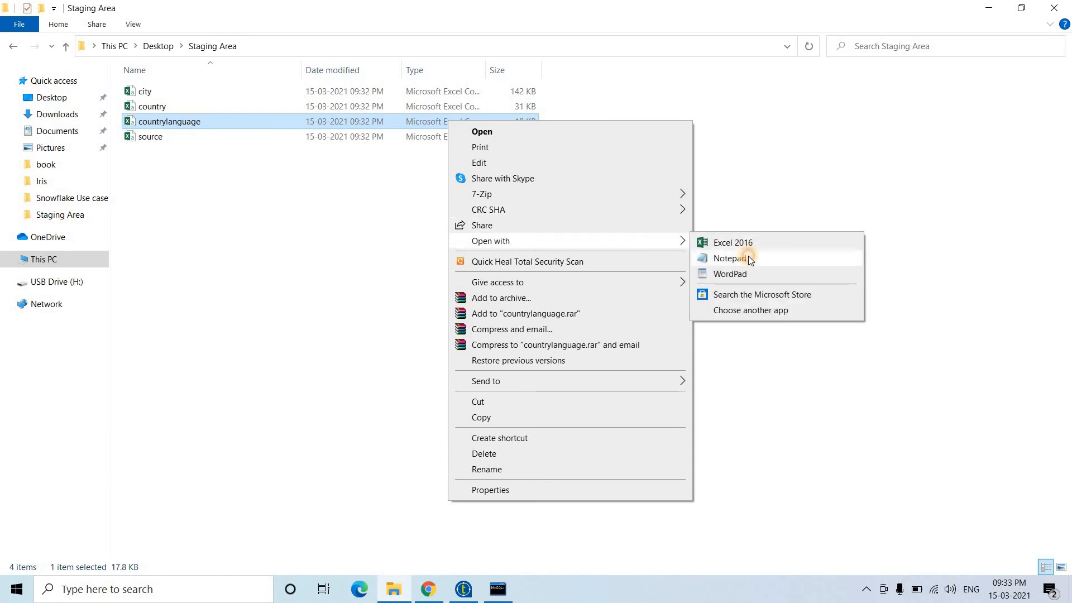
pyautogui.click(748, 256)
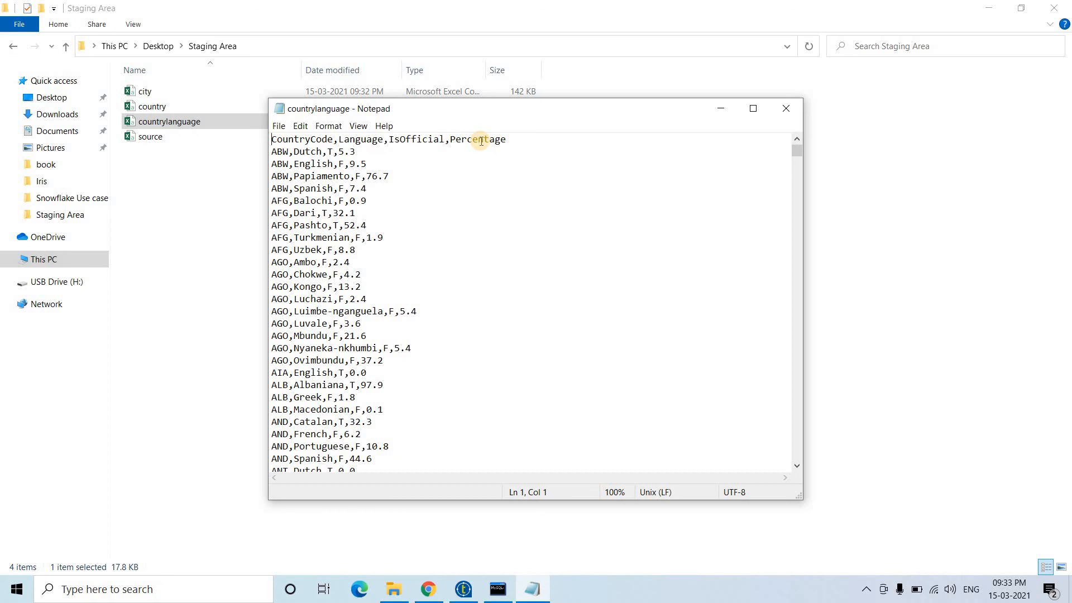
pyautogui.scroll(-20, 482, 140)
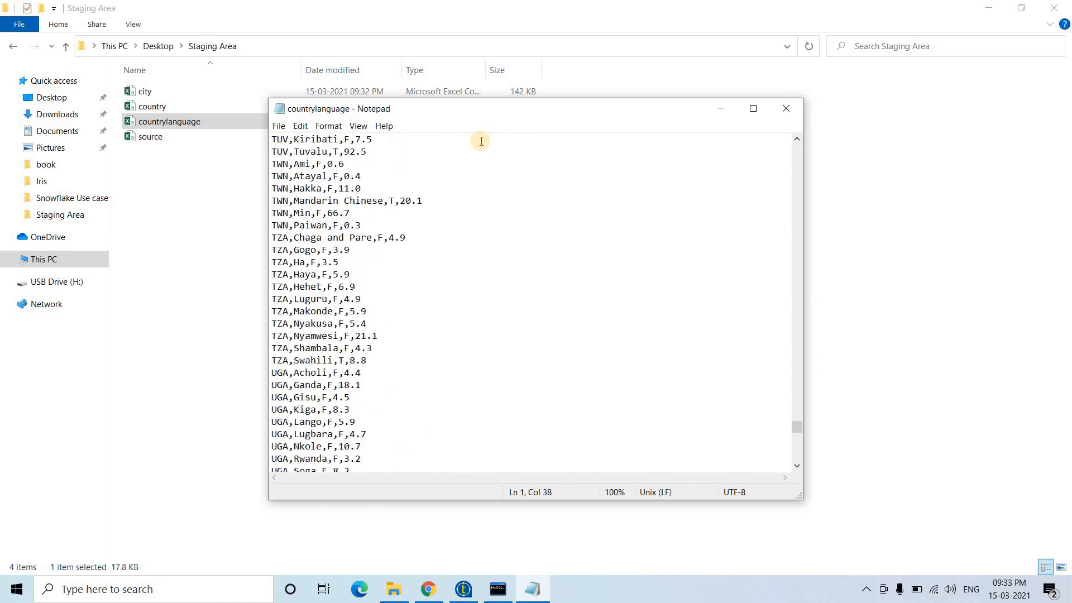
pyautogui.click(510, 303)
pyautogui.scroll(20, 509, 303)
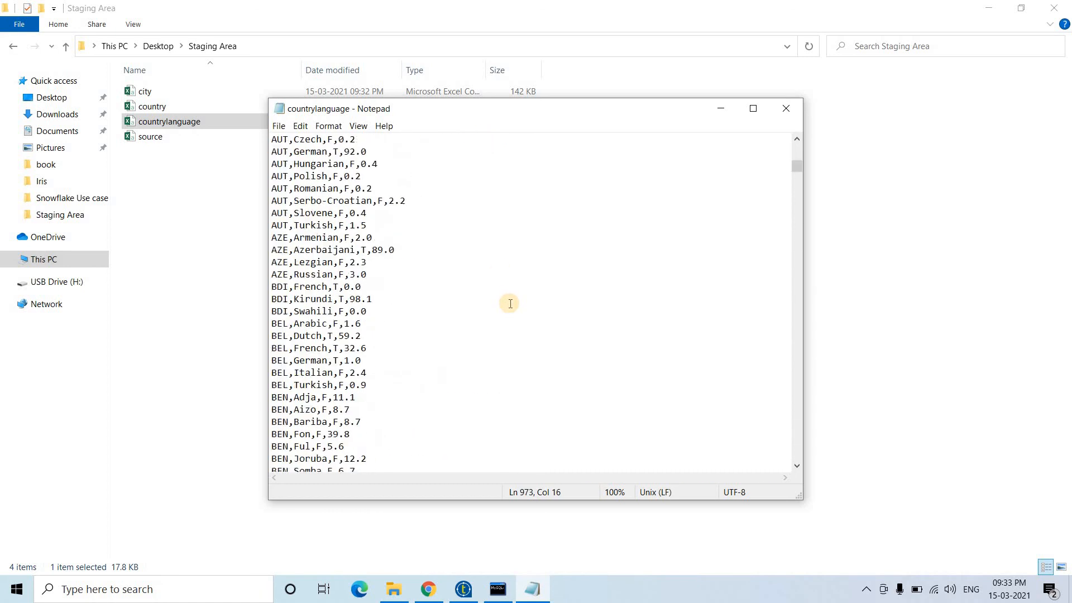
pyautogui.click(792, 111)
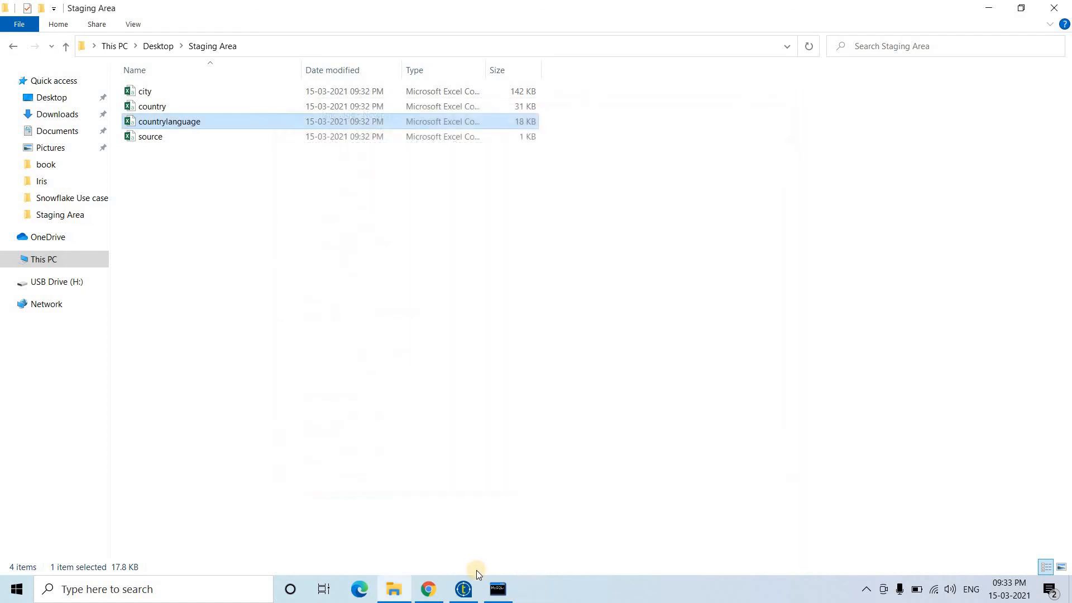
pyautogui.click(461, 592)
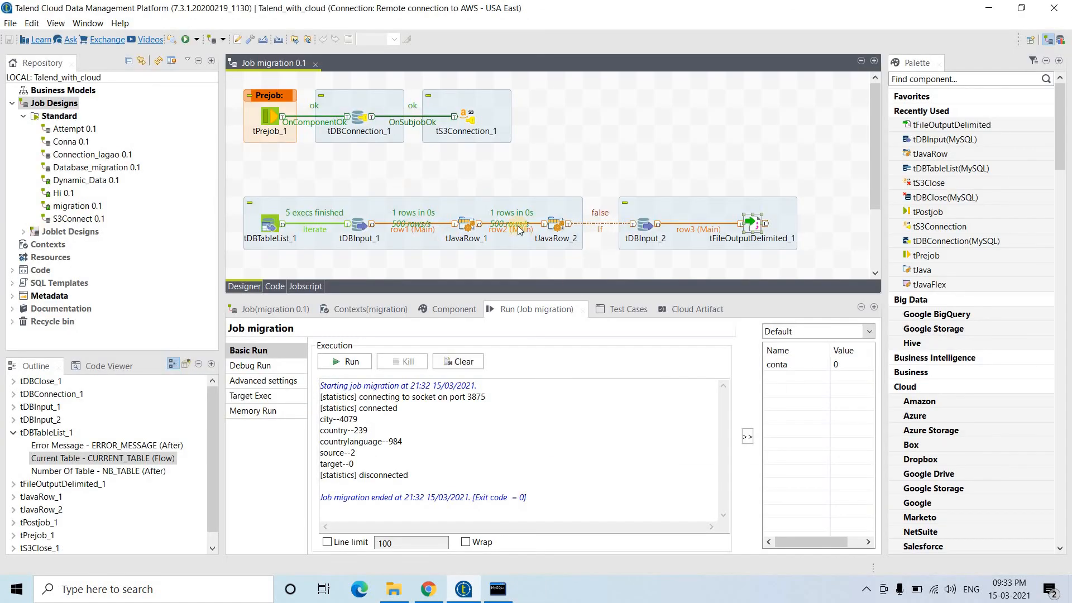
# - Drag the designer/Run panel divider down to reveal the Postjob row, checking Staging Area
pyautogui.moveTo(558, 294); pyautogui.dragTo(584, 429)
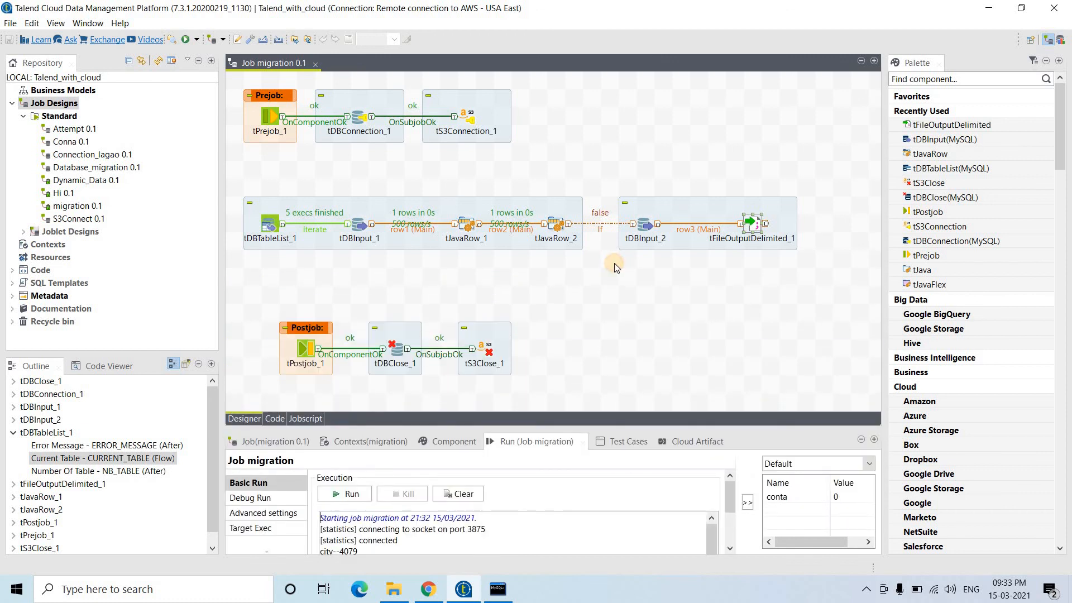
pyautogui.click(614, 263)
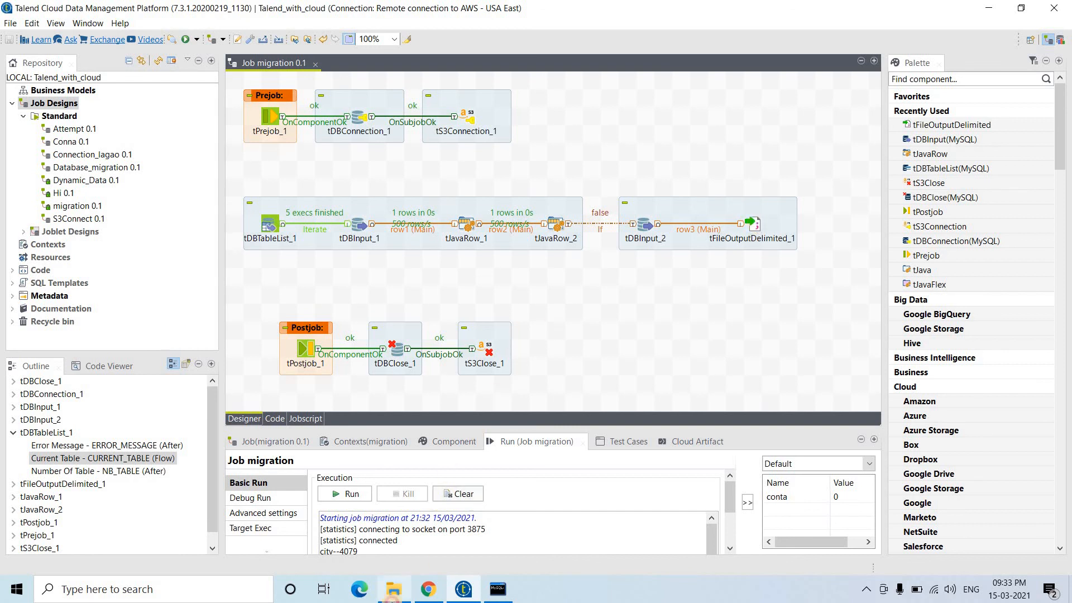
pyautogui.click(393, 592)
pyautogui.click(508, 511)
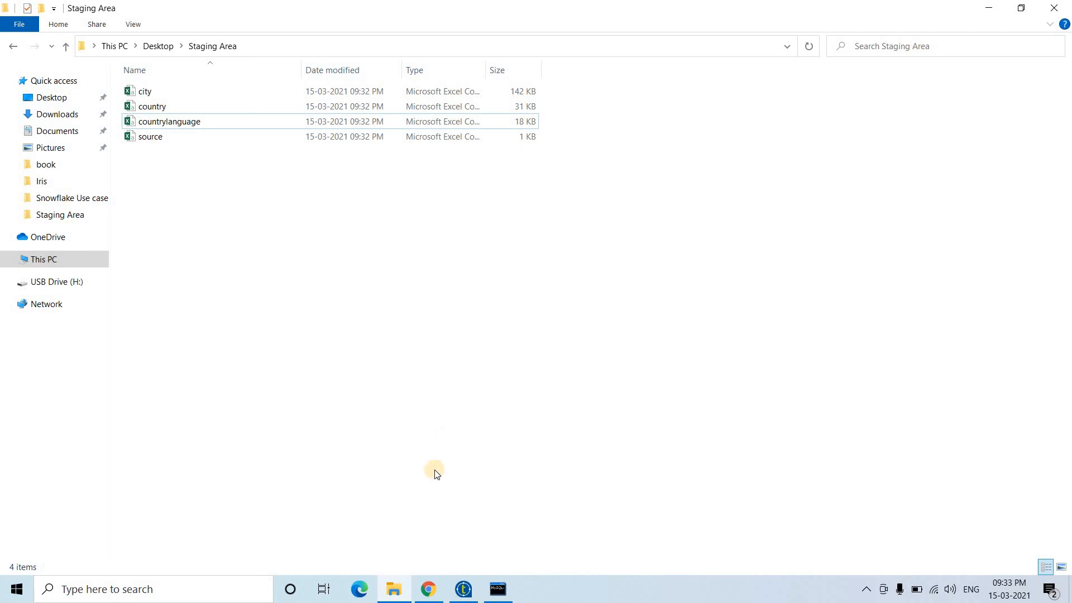
pyautogui.click(463, 589)
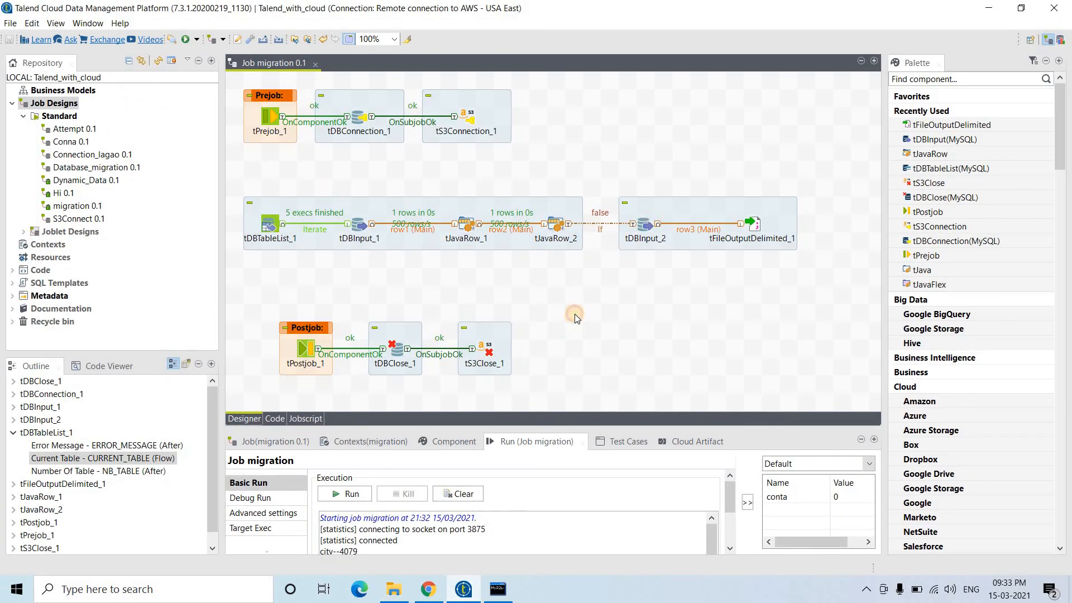
# - Add a tFileList component and a tS3Put component to the canvas
pyautogui.write('t')
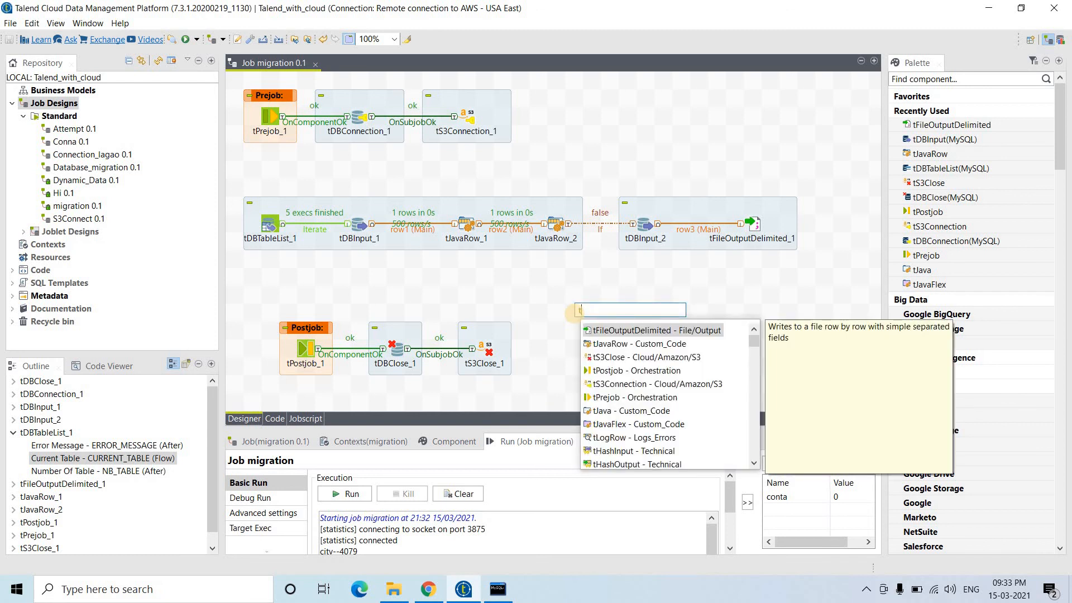
pyautogui.write('FileList')
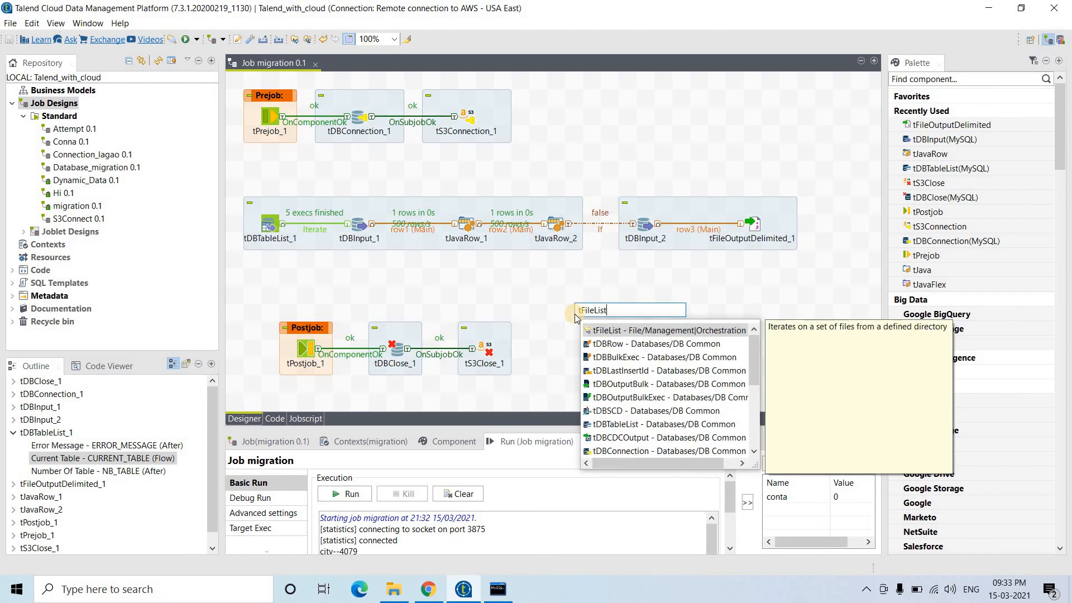
pyautogui.press('Return')
pyautogui.write('tS3')
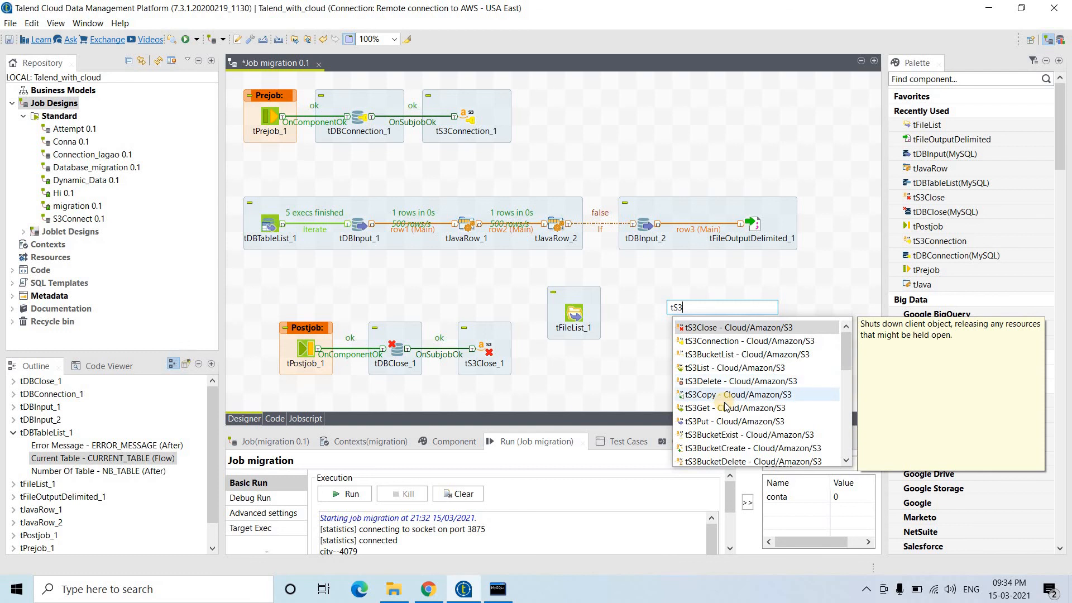
pyautogui.doubleClick(732, 421)
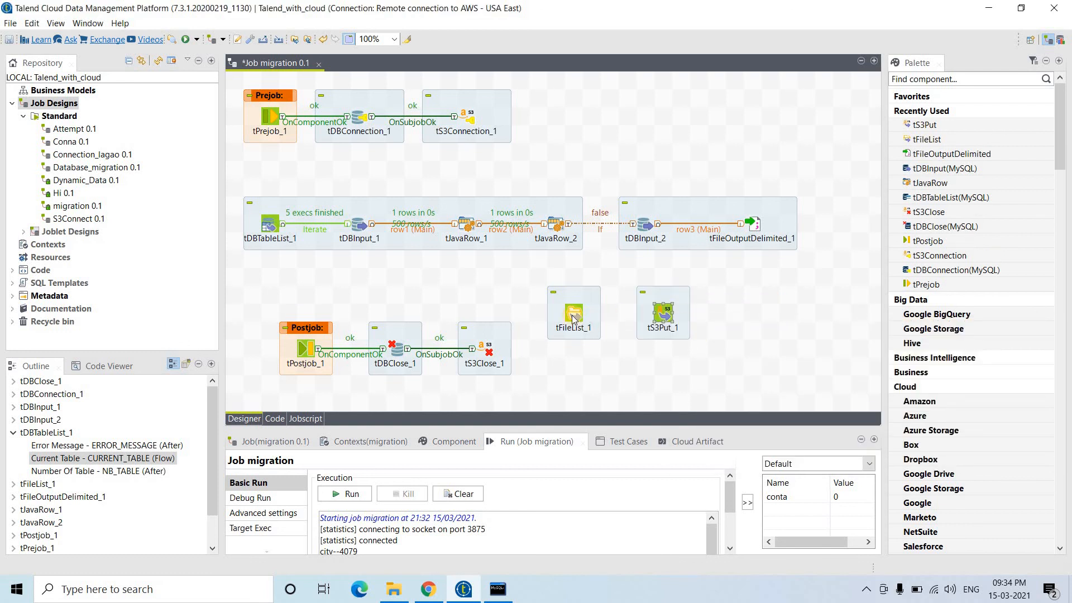
# - Link tFileList_1 to tS3Put_1 with an Iterate row and open tFileList_1's settings
pyautogui.rightClick(573, 317)
pyautogui.moveTo(601, 322)
pyautogui.click(762, 323)
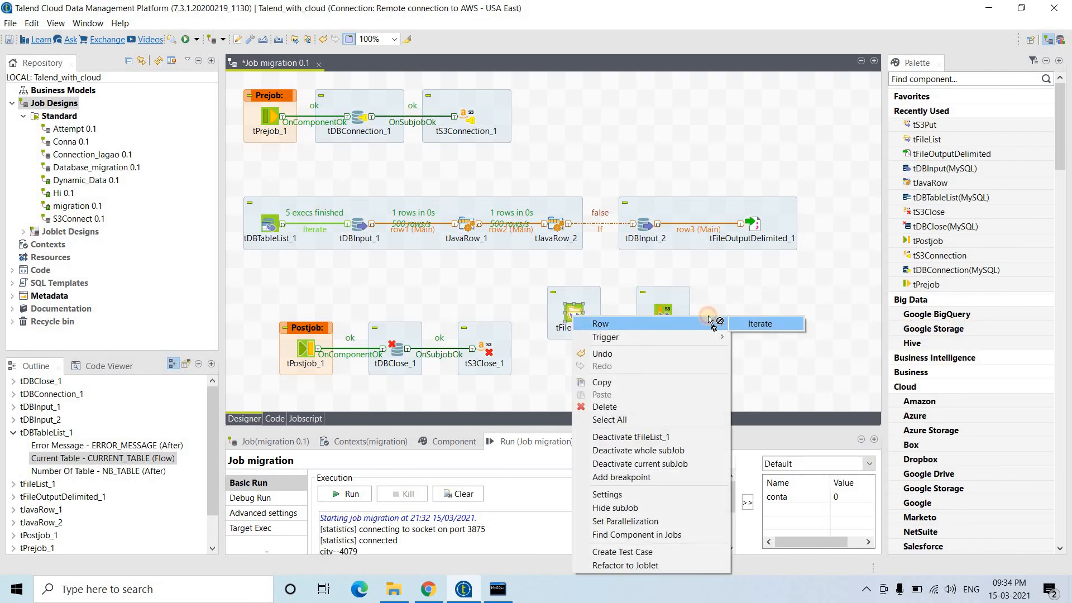
pyautogui.click(671, 318)
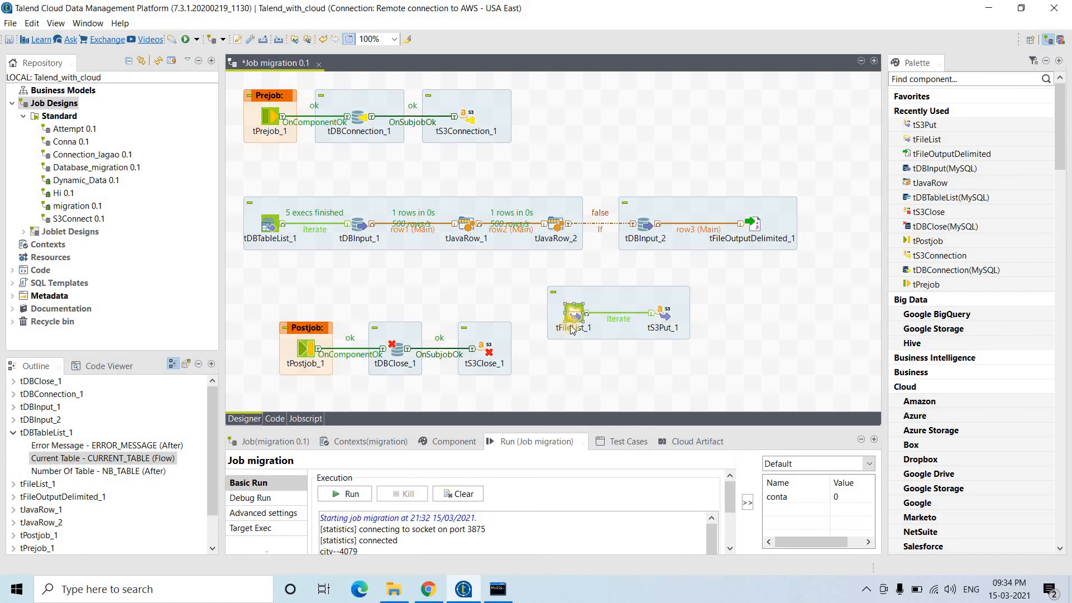
pyautogui.doubleClick(572, 329)
pyautogui.moveTo(545, 427); pyautogui.dragTo(564, 300)
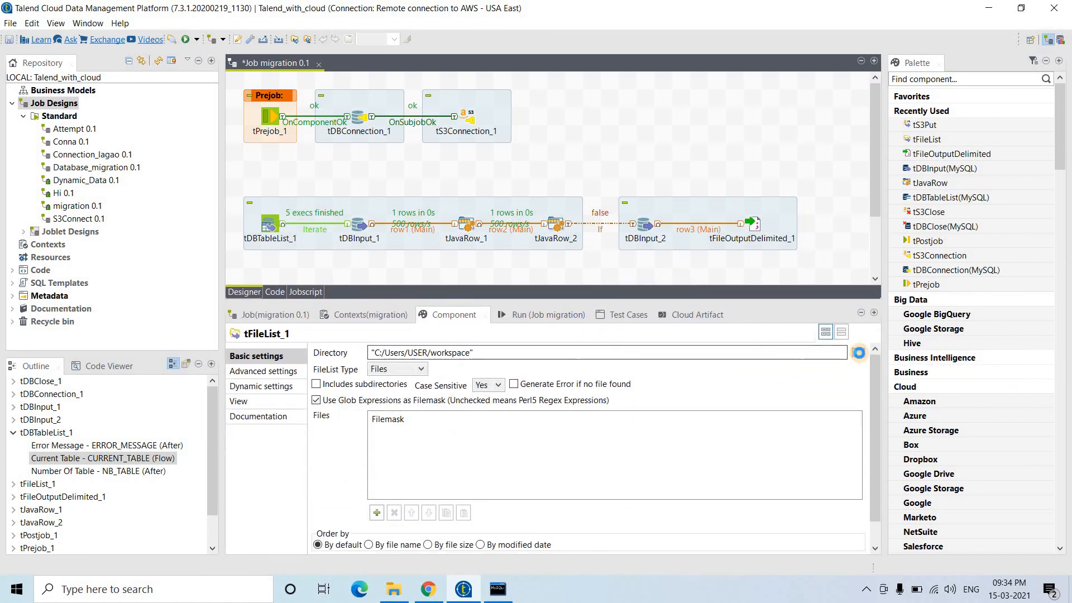
# - Set tFileList_1's Directory to the Desktop's Staging Area folder
pyautogui.click(858, 352)
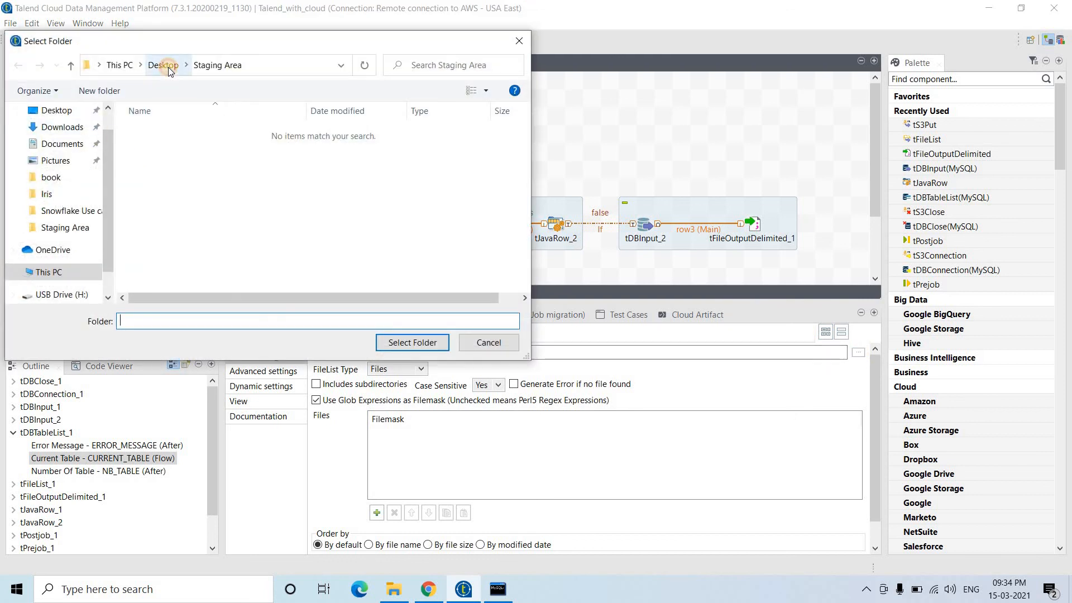
pyautogui.click(163, 65)
pyautogui.doubleClick(399, 169)
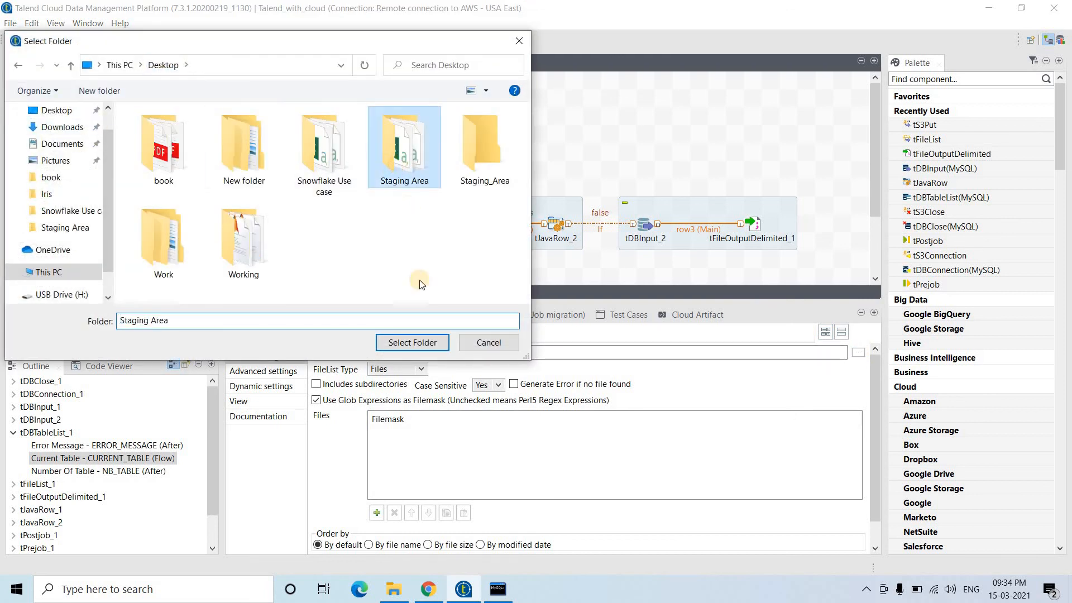
pyautogui.click(413, 346)
pyautogui.click(413, 344)
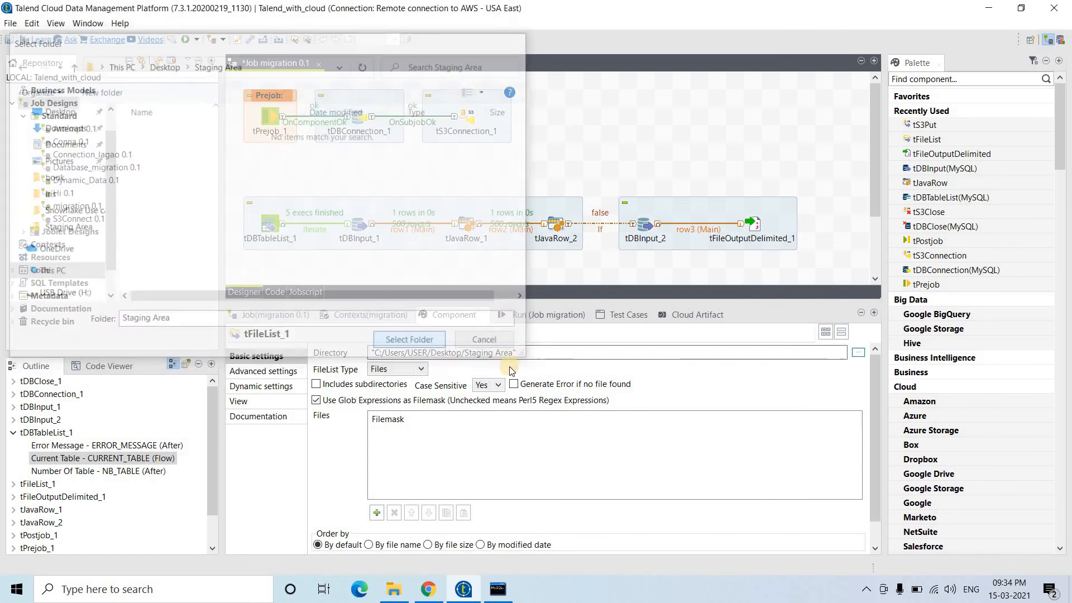
# - Add a "*.csv" file mask row and bring up tS3Put_1's settings
pyautogui.click(376, 512)
pyautogui.click(401, 431)
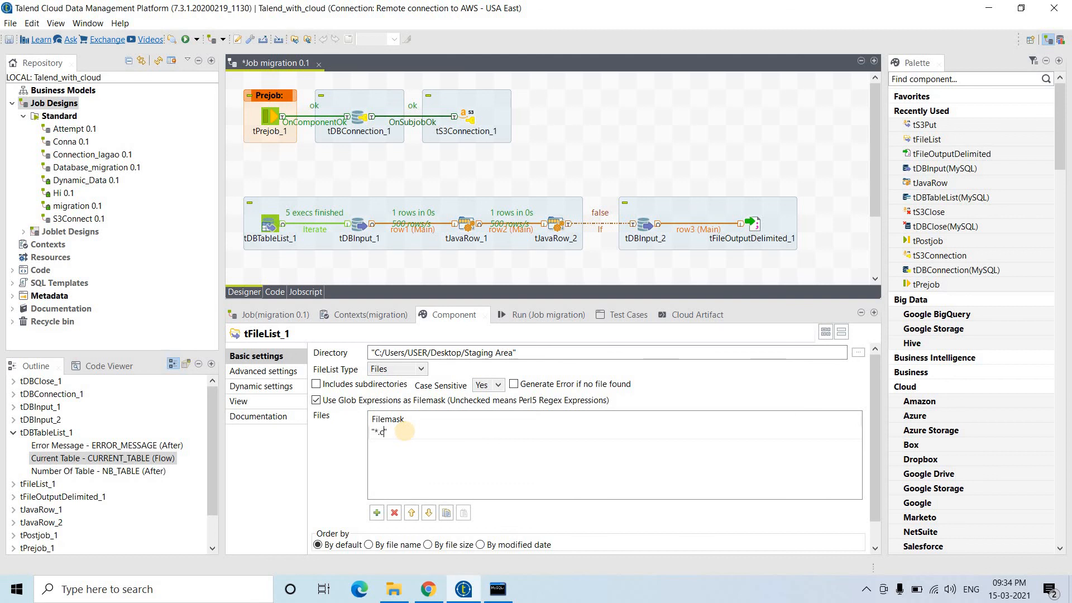
pyautogui.click(450, 440)
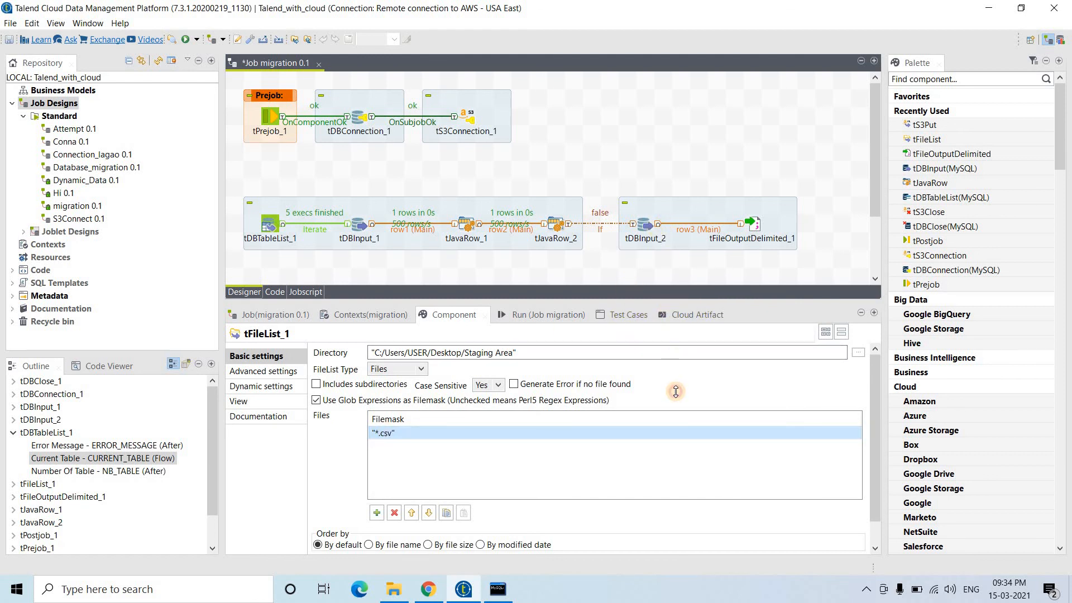
pyautogui.moveTo(676, 391); pyautogui.dragTo(676, 391)
pyautogui.click(666, 320)
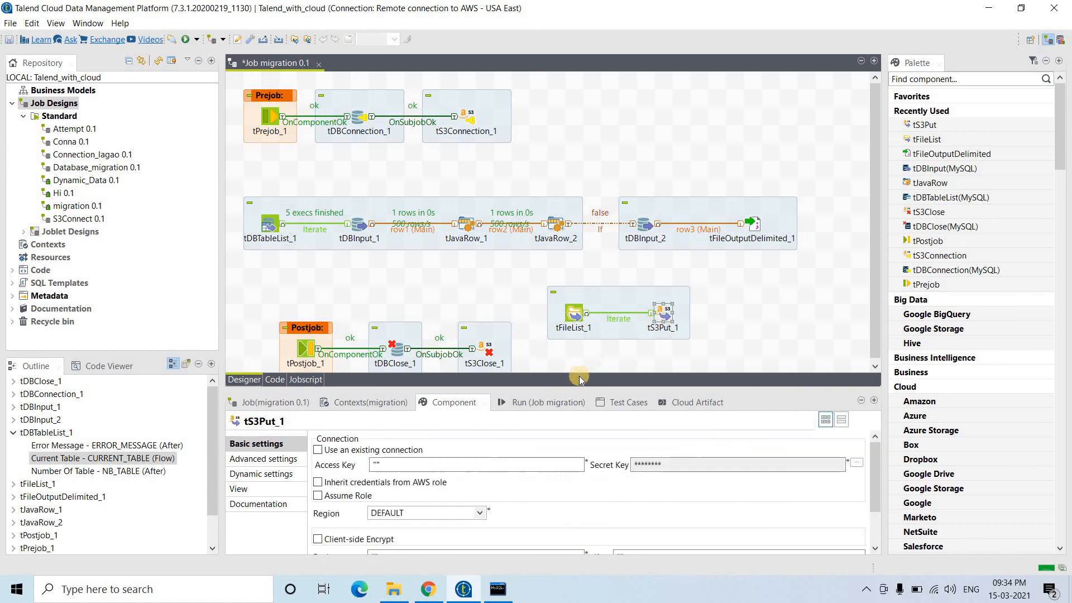
# - Make tS3Put_1 use the existing connection tS3Connection_1
pyautogui.click(318, 450)
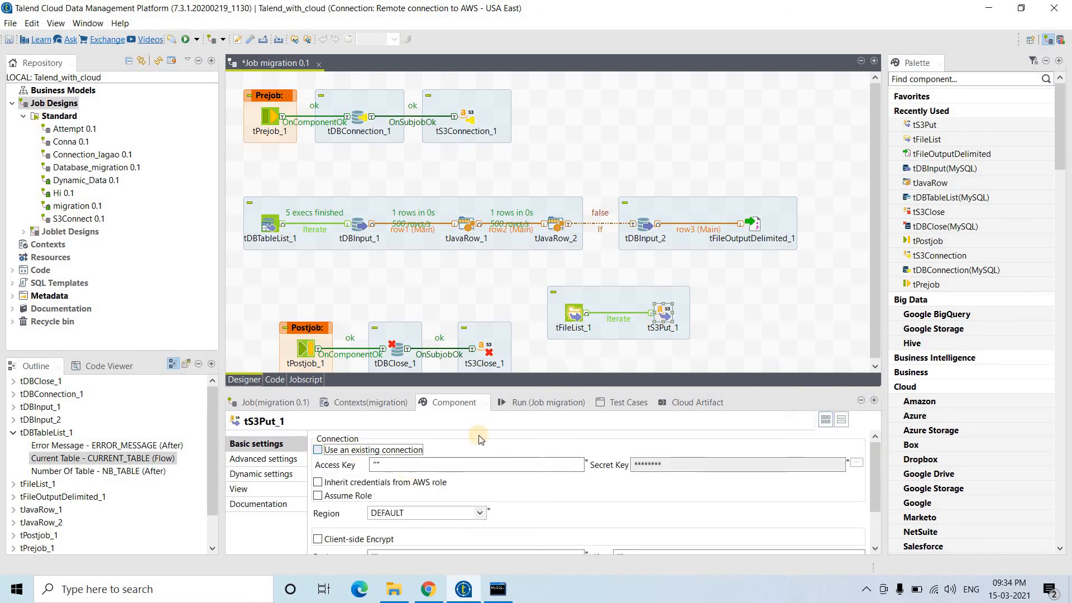
pyautogui.click(522, 451)
pyautogui.click(399, 472)
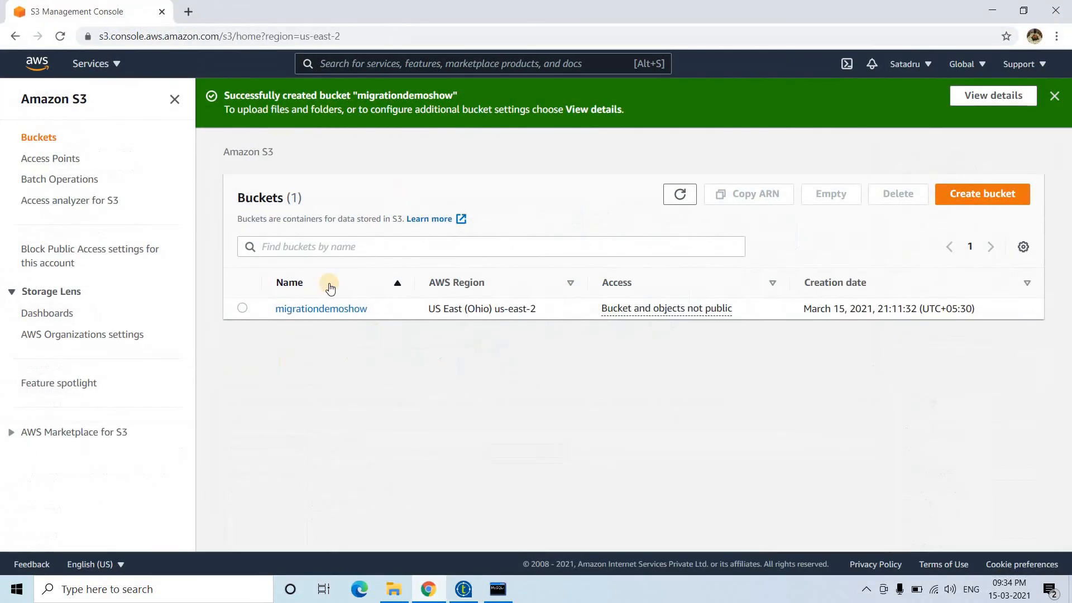
# - Open the migrationdemoshow bucket in the S3 console and copy its name
pyautogui.click(302, 314)
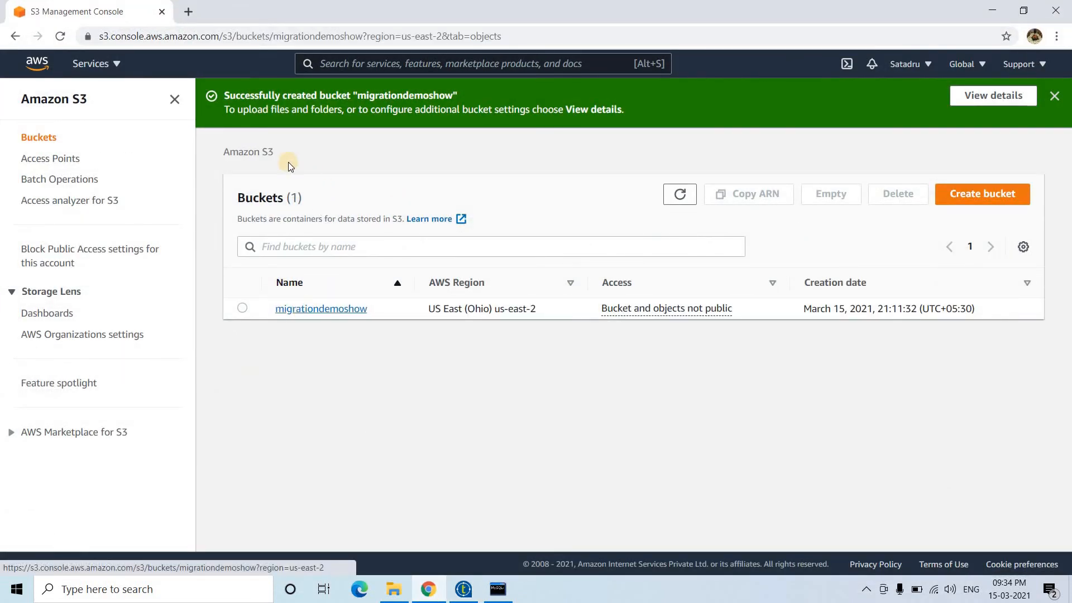
pyautogui.doubleClick(277, 135)
pyautogui.hotkey('ctrl', 'c')
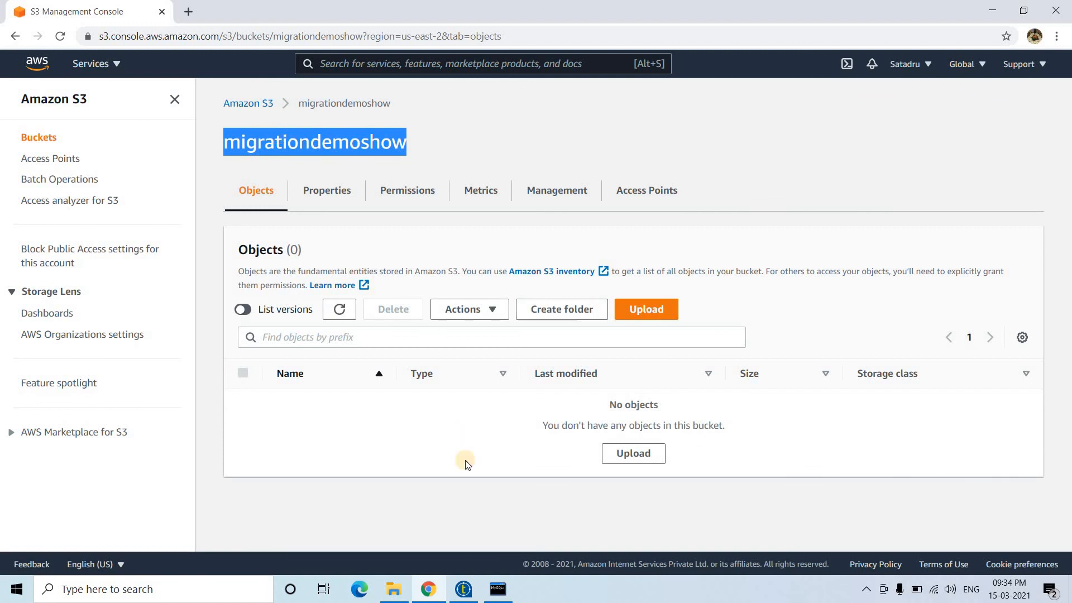
pyautogui.click(463, 589)
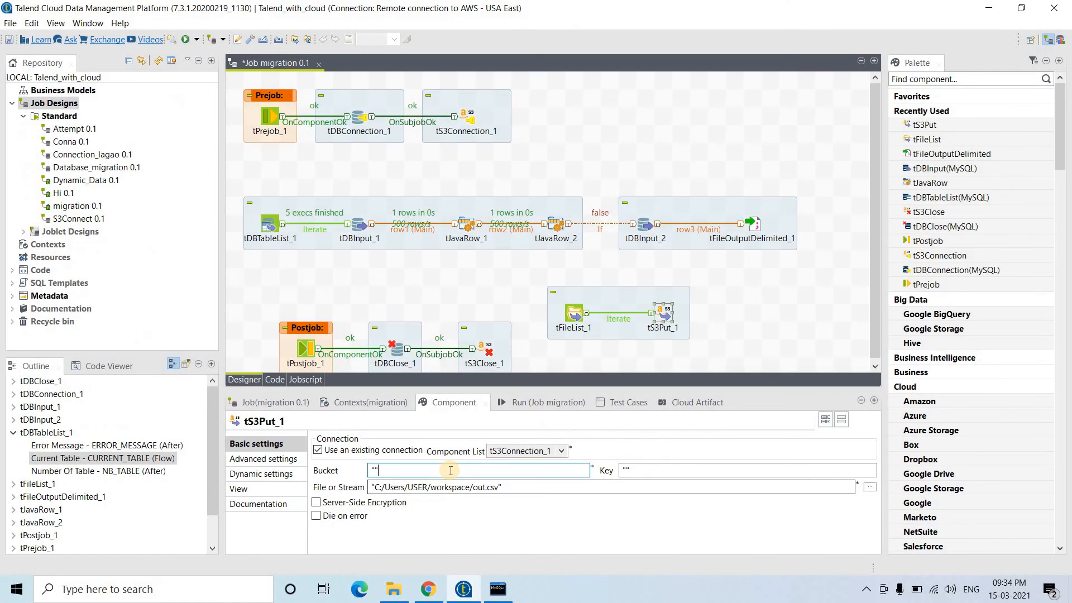
# - Set tS3Put_1's Bucket to migrationdemoshow and Key to tFileList_1's CURRENT_FILE
pyautogui.click(451, 470)
pyautogui.hotkey('ctrl', 'v')
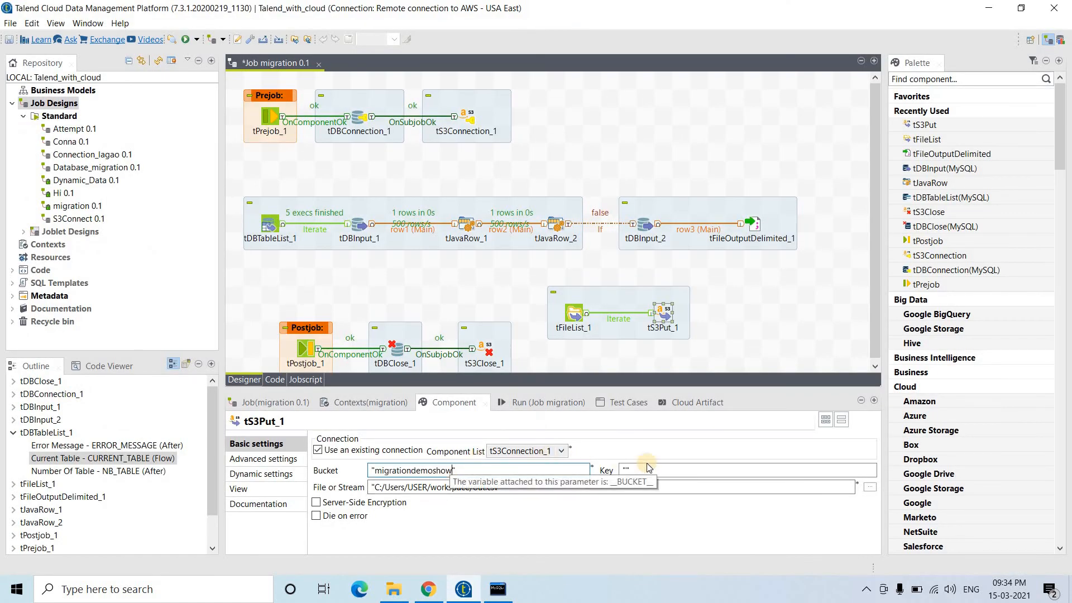
pyautogui.click(646, 471)
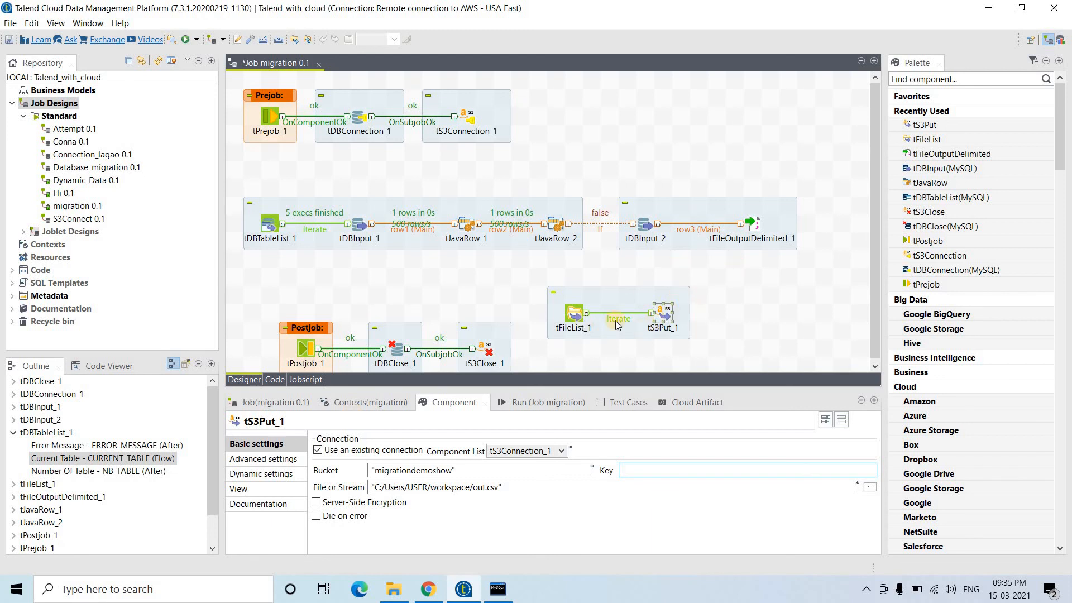
pyautogui.click(13, 433)
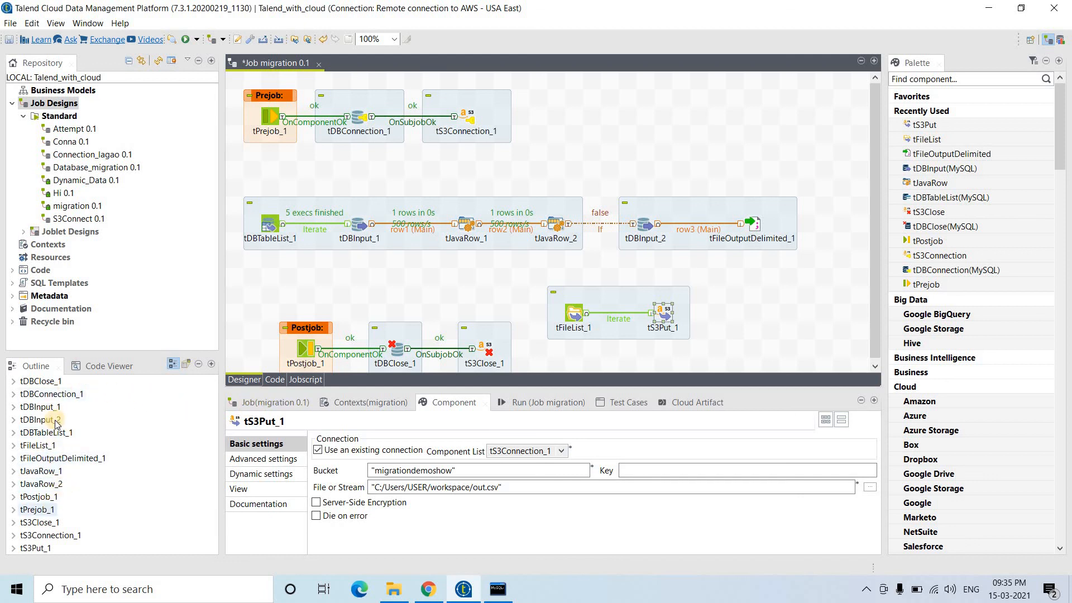
pyautogui.click(15, 445)
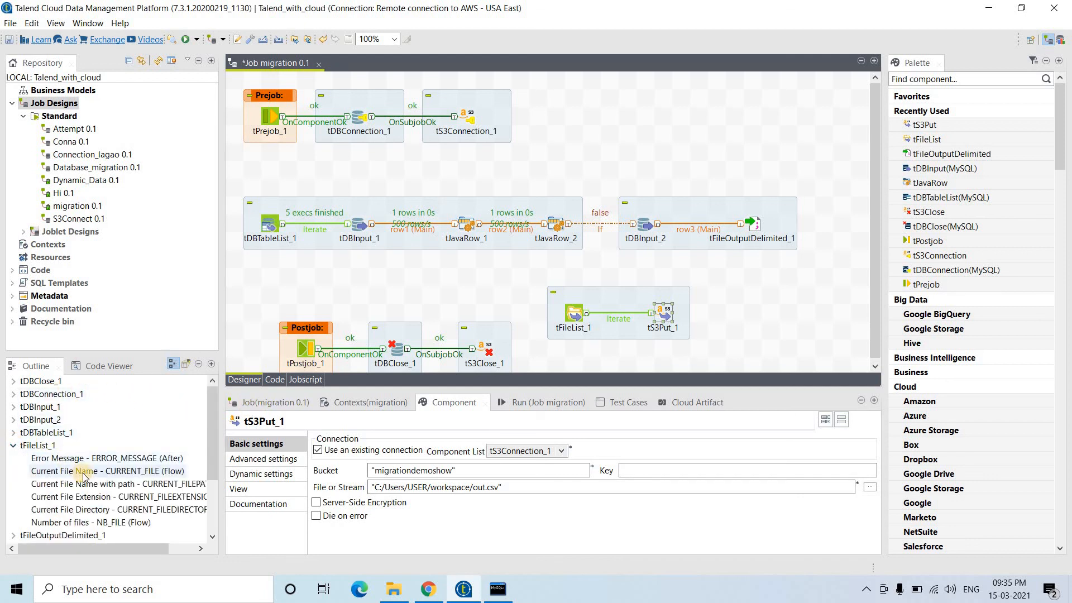
pyautogui.moveTo(85, 474); pyautogui.dragTo(698, 471)
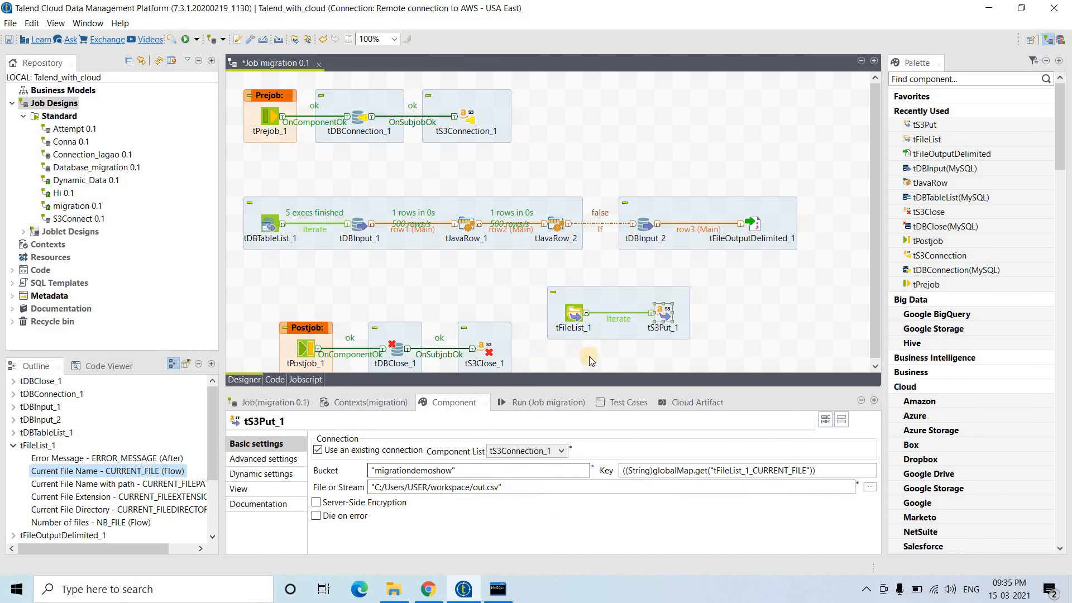
pyautogui.click(503, 487)
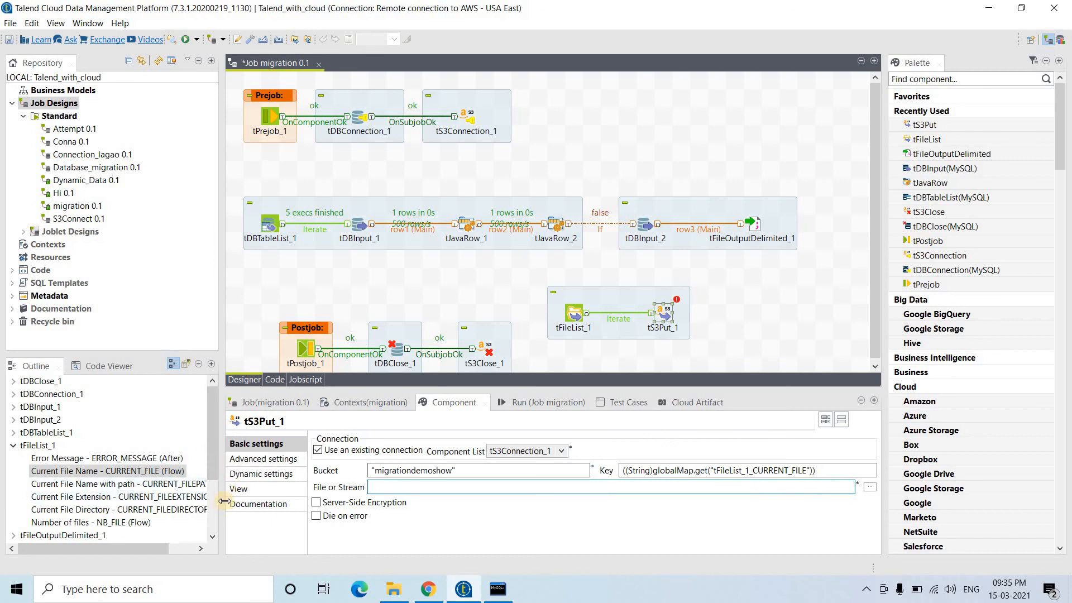
# - Drag tFileList_1's CURRENT_FILEPATH variable into tS3Put_1's File or Stream field
pyautogui.moveTo(224, 502); pyautogui.dragTo(284, 502)
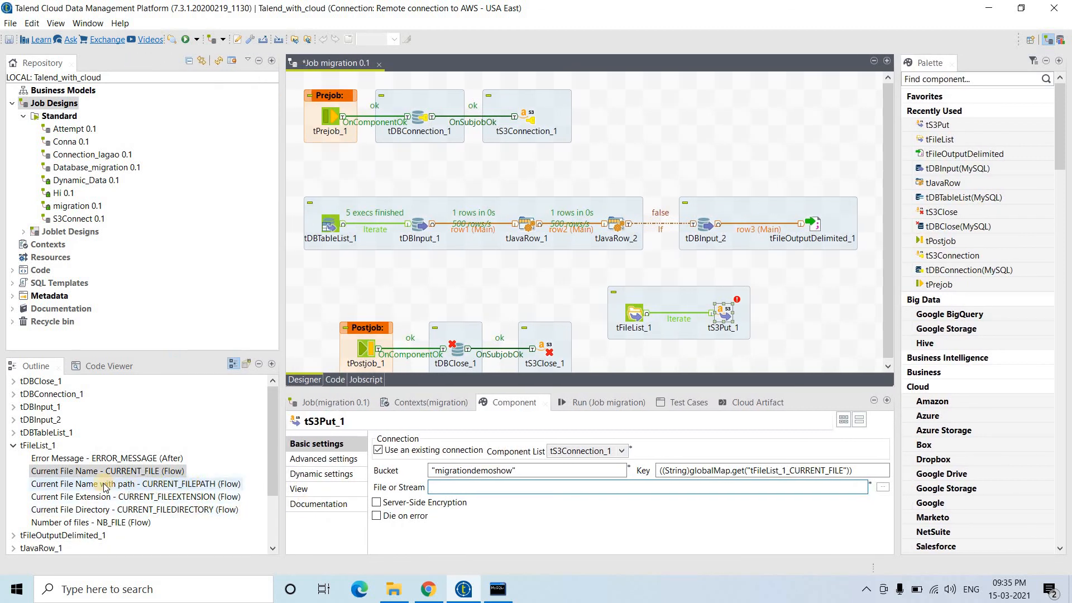
pyautogui.moveTo(148, 479); pyautogui.dragTo(647, 486)
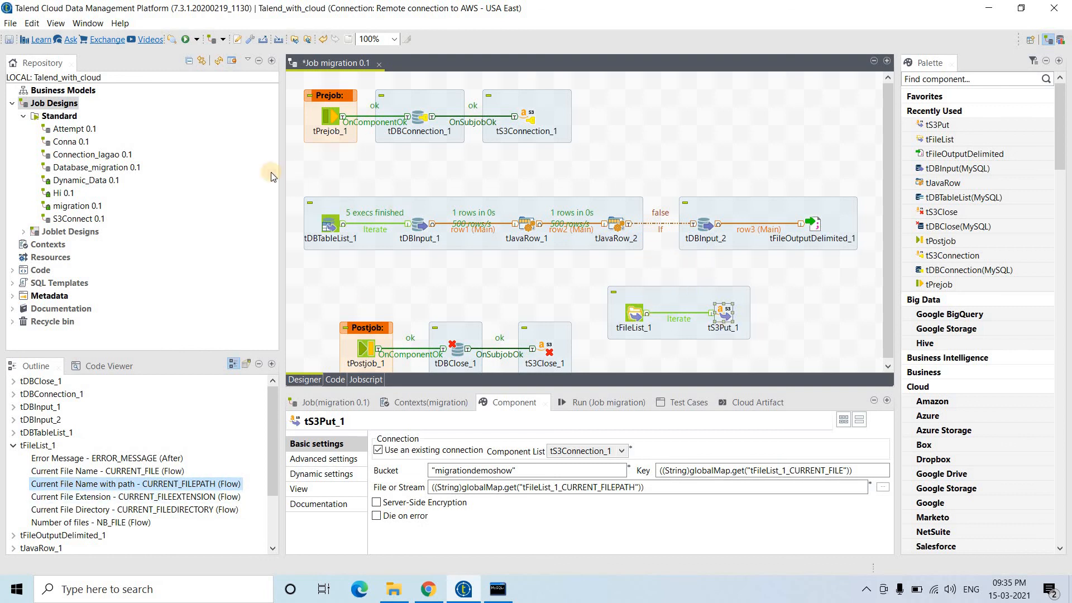
pyautogui.moveTo(295, 176); pyautogui.dragTo(871, 263)
# - Move the table export subjob up and the upload subjob left below it
pyautogui.moveTo(601, 225); pyautogui.dragTo(626, 188)
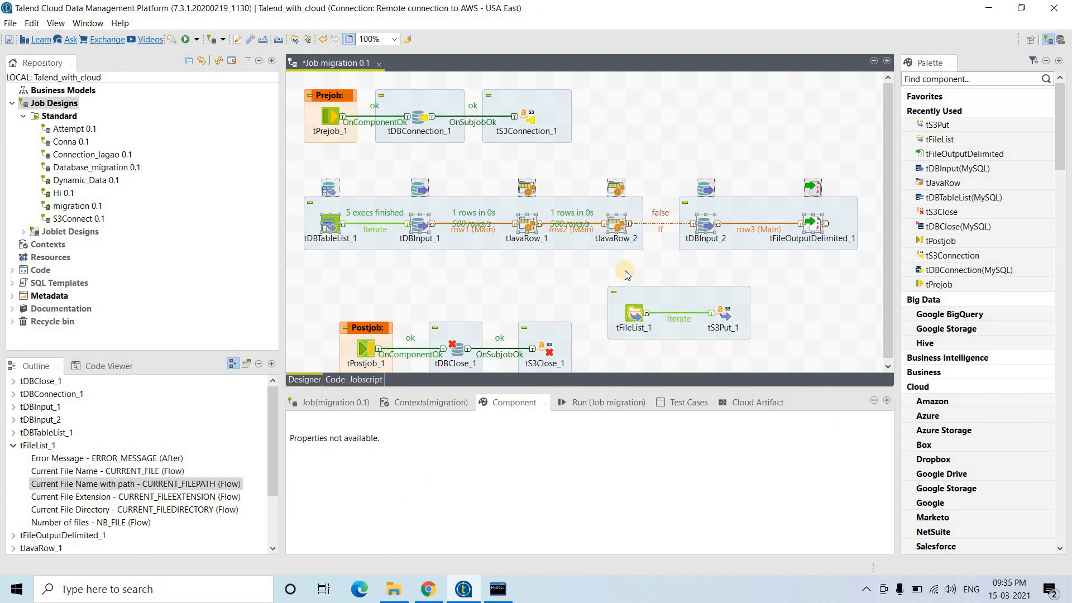
pyautogui.moveTo(702, 310); pyautogui.dragTo(771, 344)
pyautogui.moveTo(633, 317); pyautogui.dragTo(437, 263)
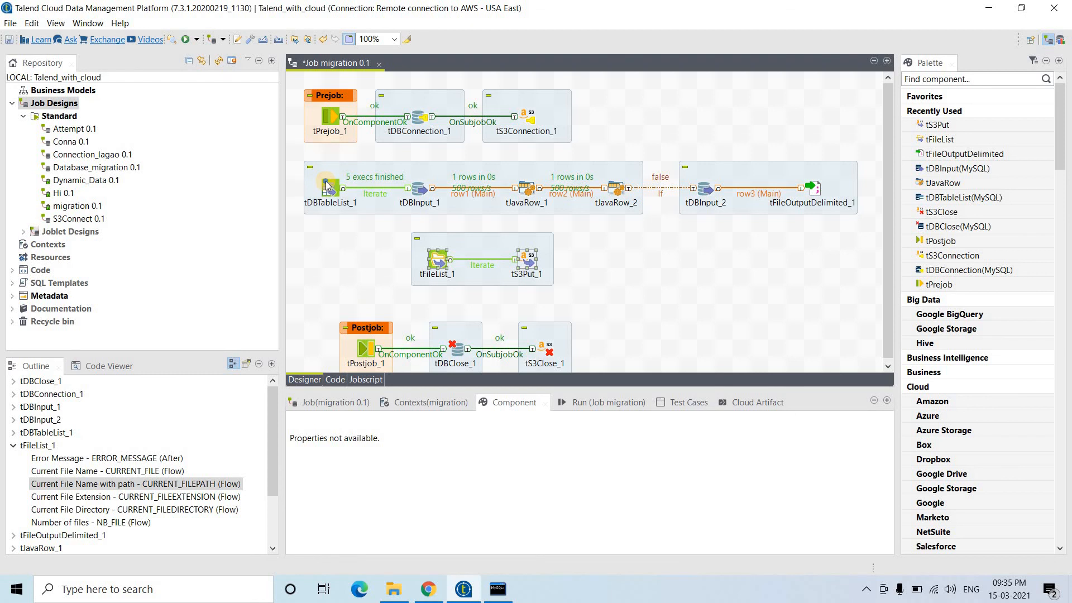
# - Connect tDBTableList_1 to tFileList_1 with an On Subjob Ok trigger
pyautogui.click(327, 186)
pyautogui.rightClick(327, 186)
pyautogui.moveTo(424, 203)
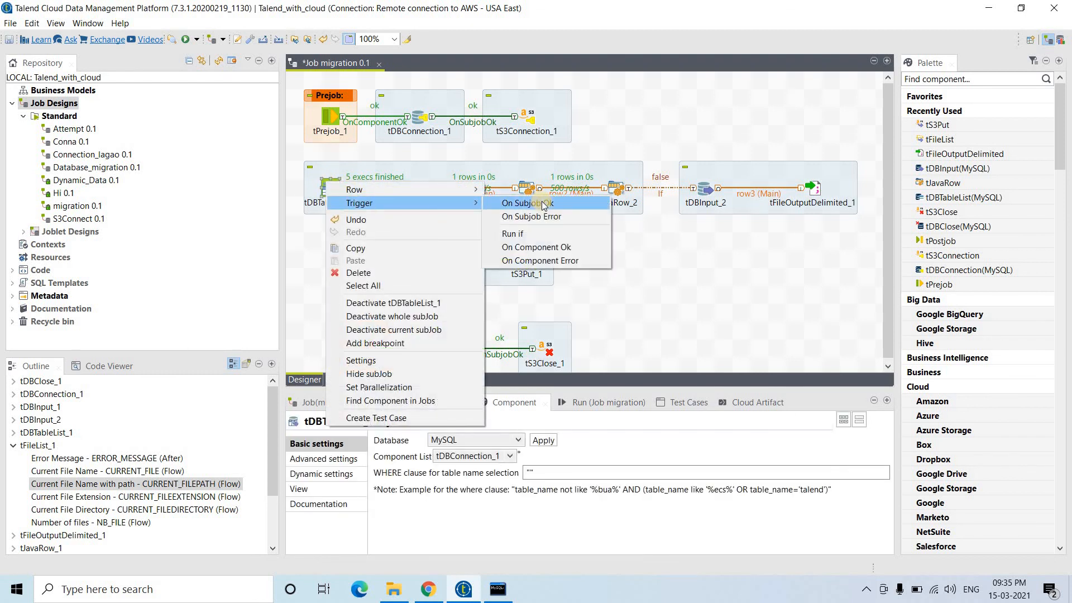
pyautogui.click(542, 204)
pyautogui.click(440, 264)
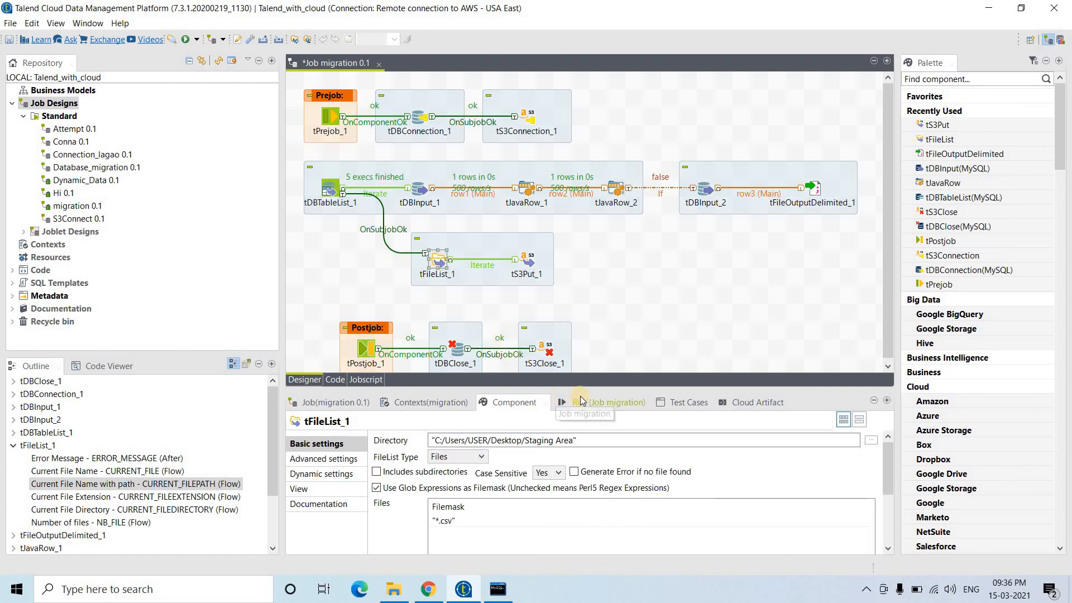
# - Clear the previous output in the job's Run panel
pyautogui.click(580, 397)
pyautogui.click(518, 455)
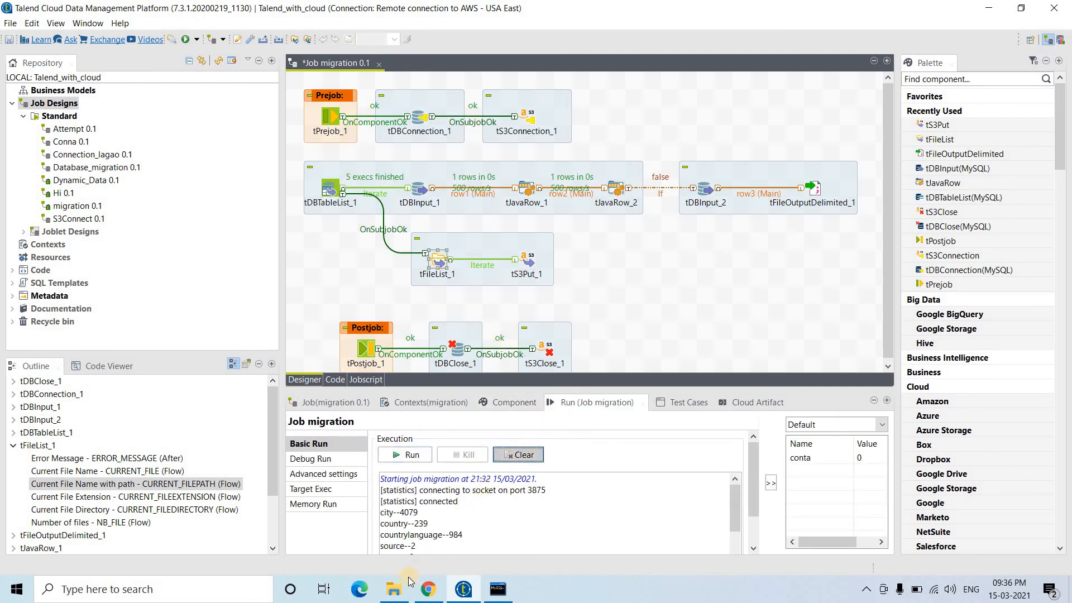
pyautogui.click(394, 589)
# - Delete the four files in Staging Area, confirm it is empty, and reopen tFileOutputDelimited_1's settings in Talend
pyautogui.moveTo(495, 280); pyautogui.dragTo(151, 82)
pyautogui.press('Delete')
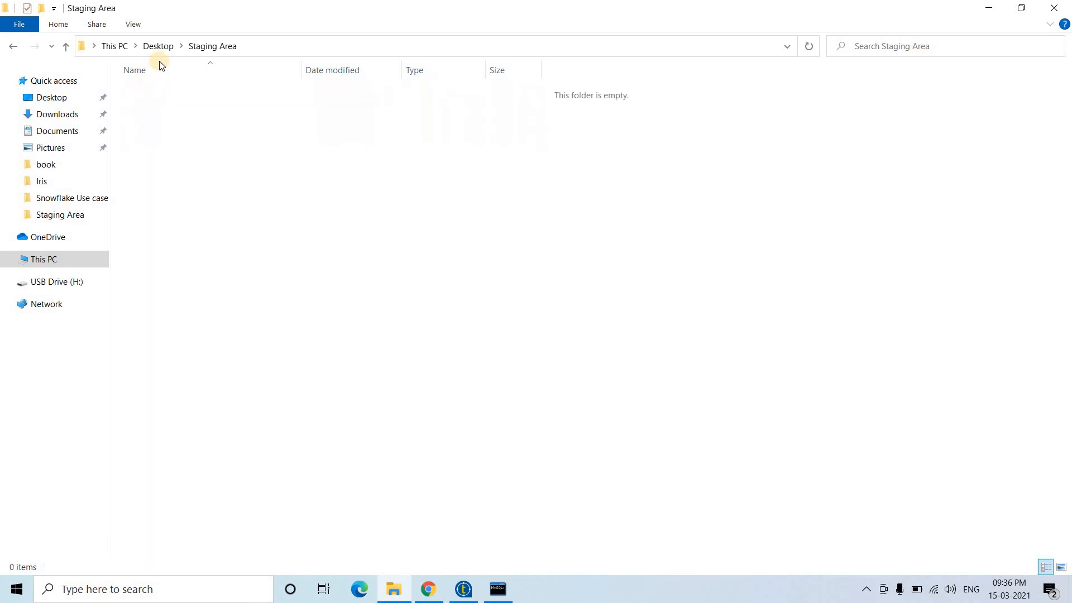
pyautogui.click(159, 49)
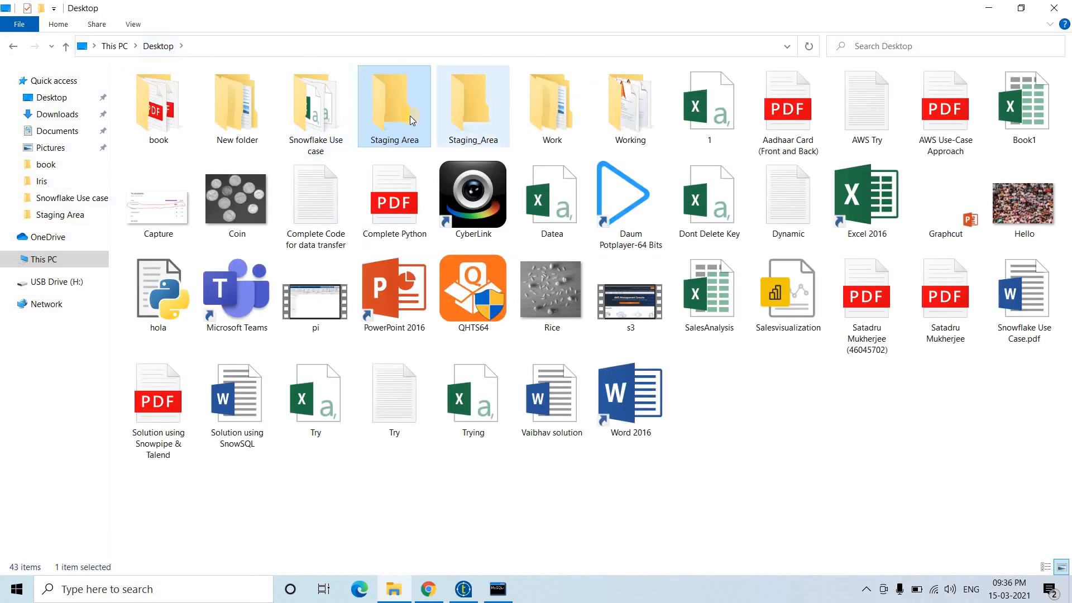
pyautogui.doubleClick(397, 124)
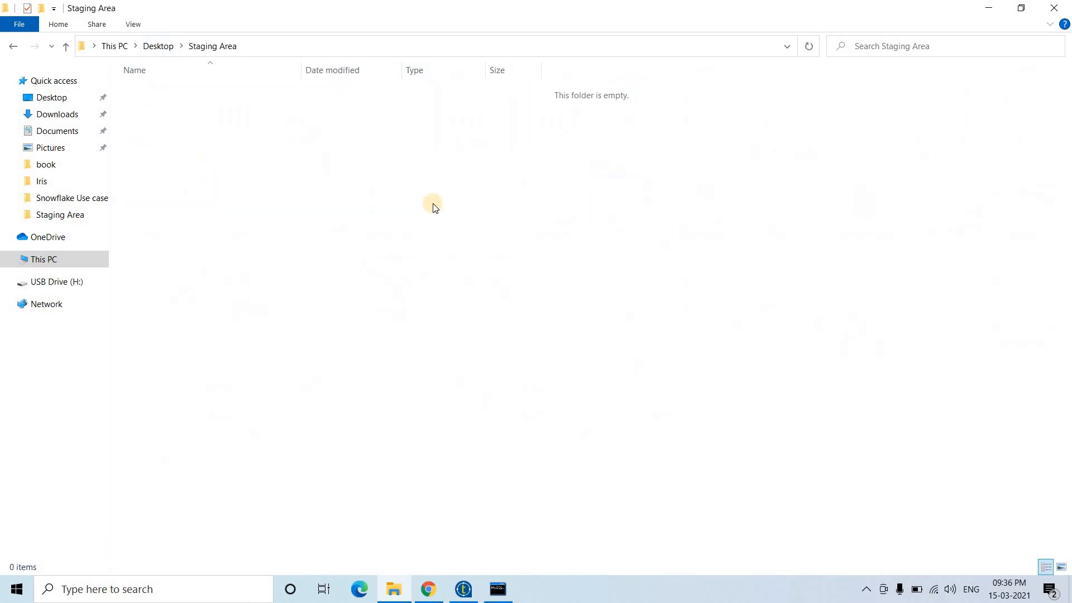
pyautogui.click(453, 593)
pyautogui.doubleClick(812, 195)
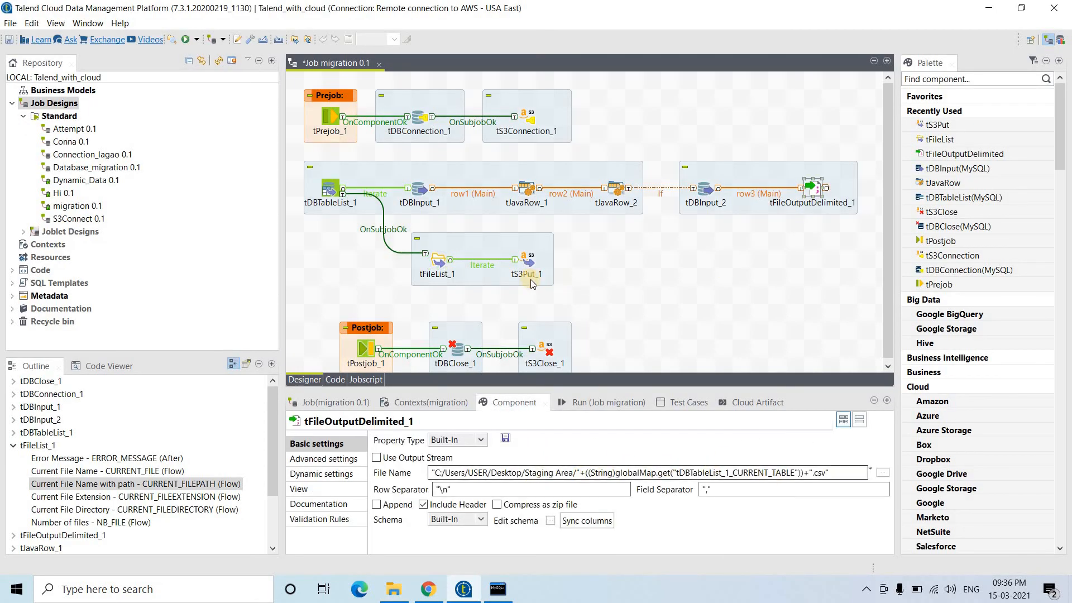
# - Check that tS3Put's Bucket is migrationdemoshow and refresh that bucket in Chrome
pyautogui.click(438, 258)
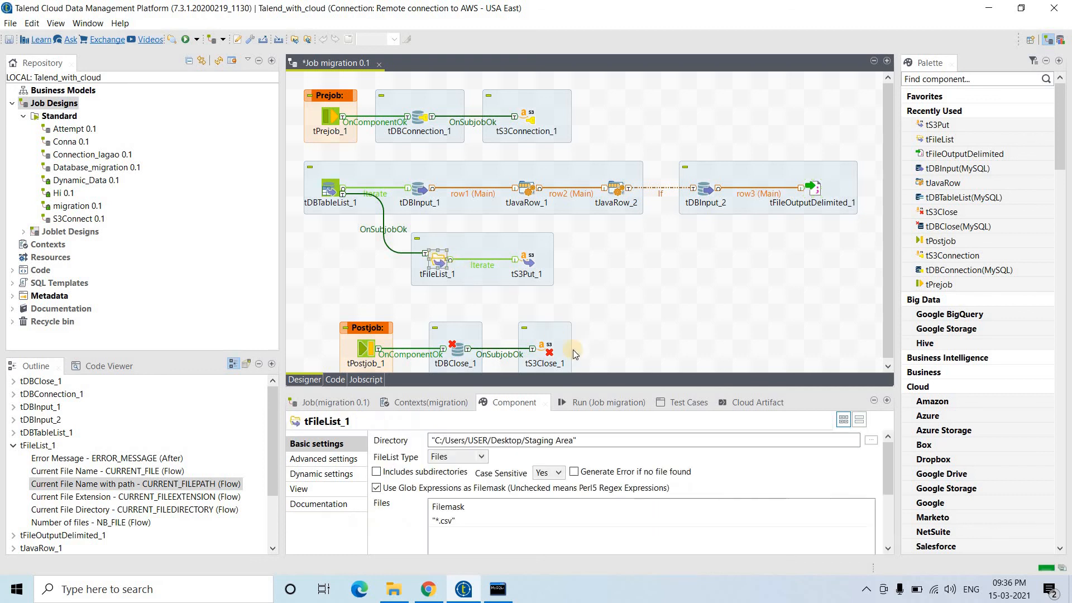
pyautogui.click(524, 262)
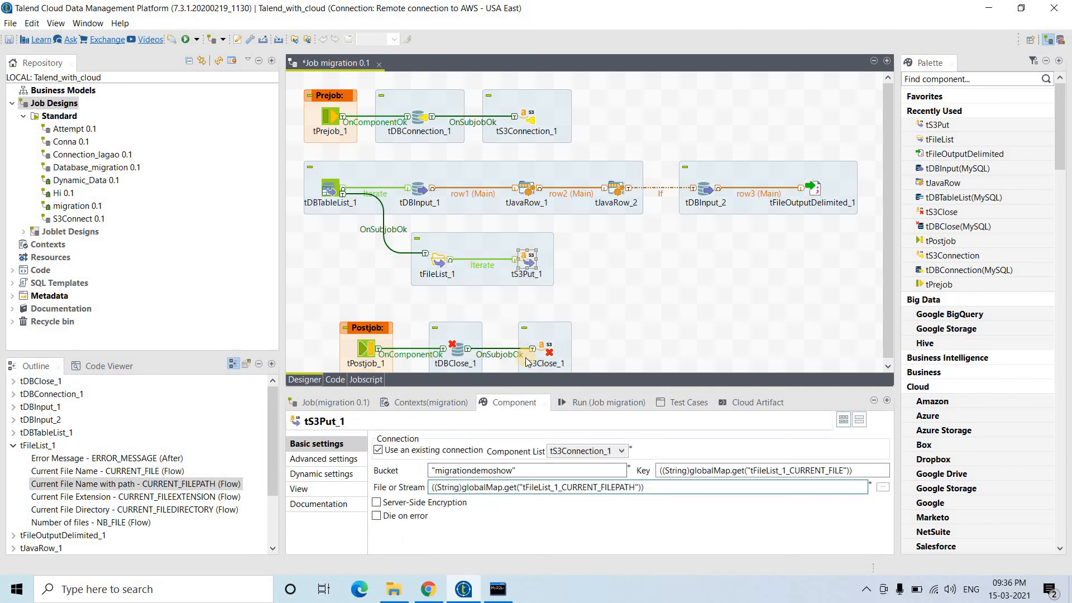
pyautogui.click(481, 471)
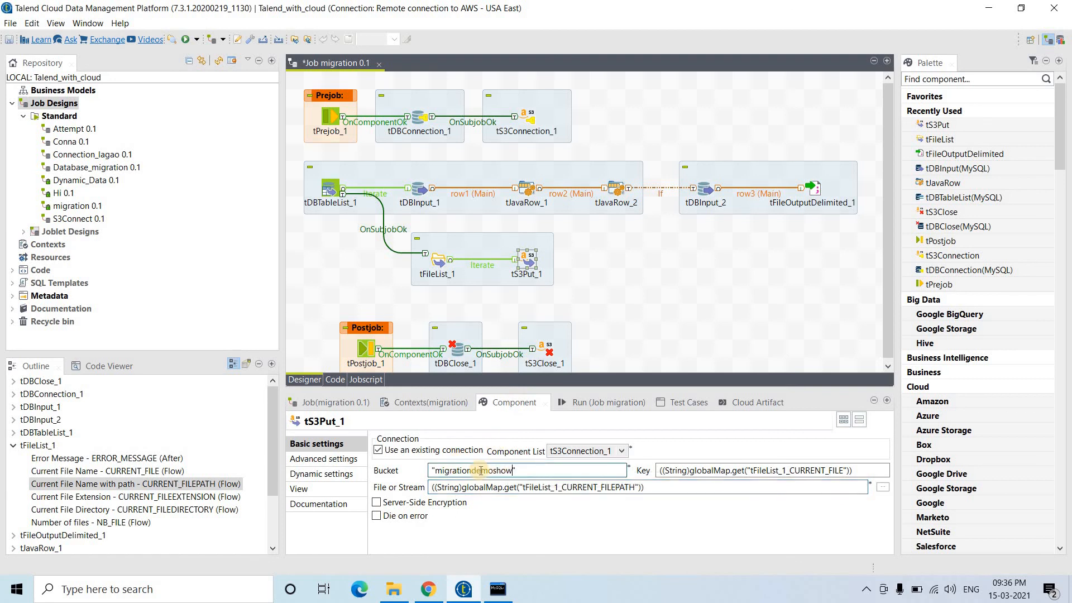
pyautogui.click(428, 589)
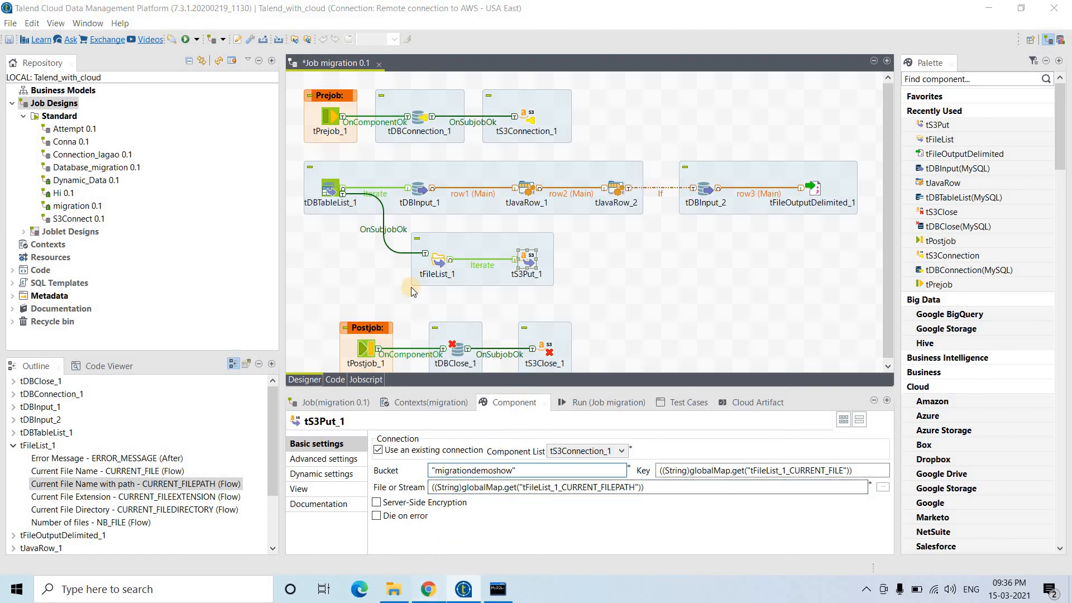
pyautogui.click(346, 310)
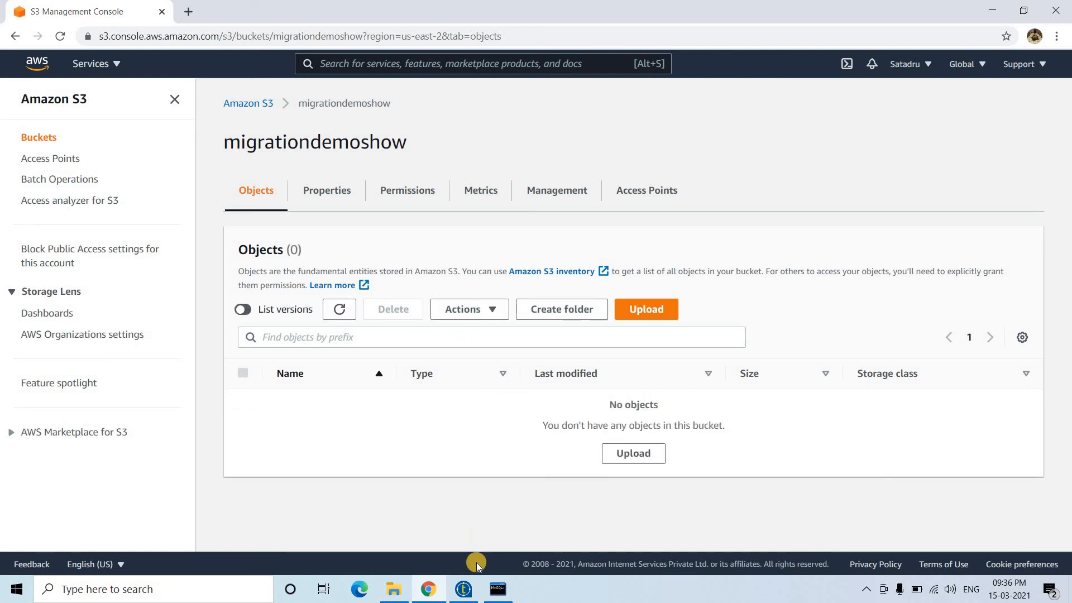
pyautogui.click(468, 592)
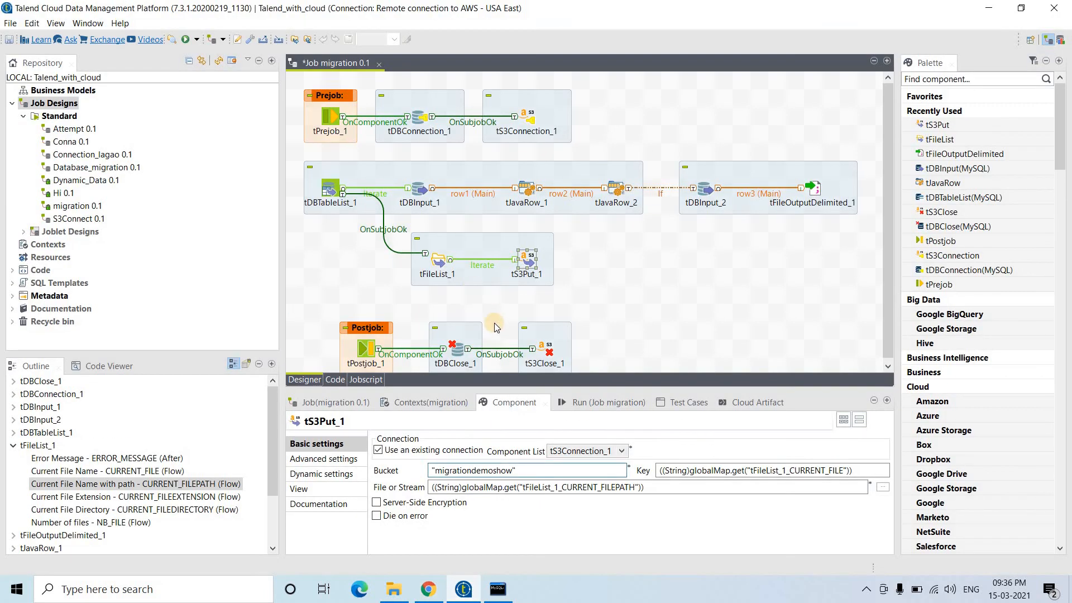
# - Select the whole Postjob subjob and move it to the right of tFileList_1
pyautogui.click(576, 279)
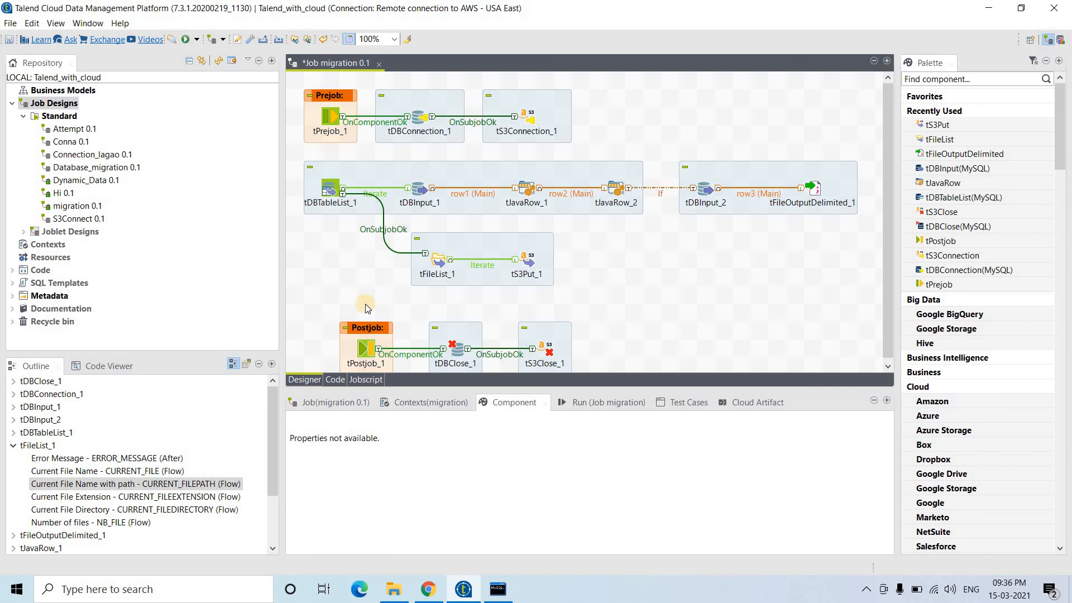
pyautogui.moveTo(322, 299); pyautogui.dragTo(602, 372)
pyautogui.moveTo(752, 320); pyautogui.dragTo(793, 293)
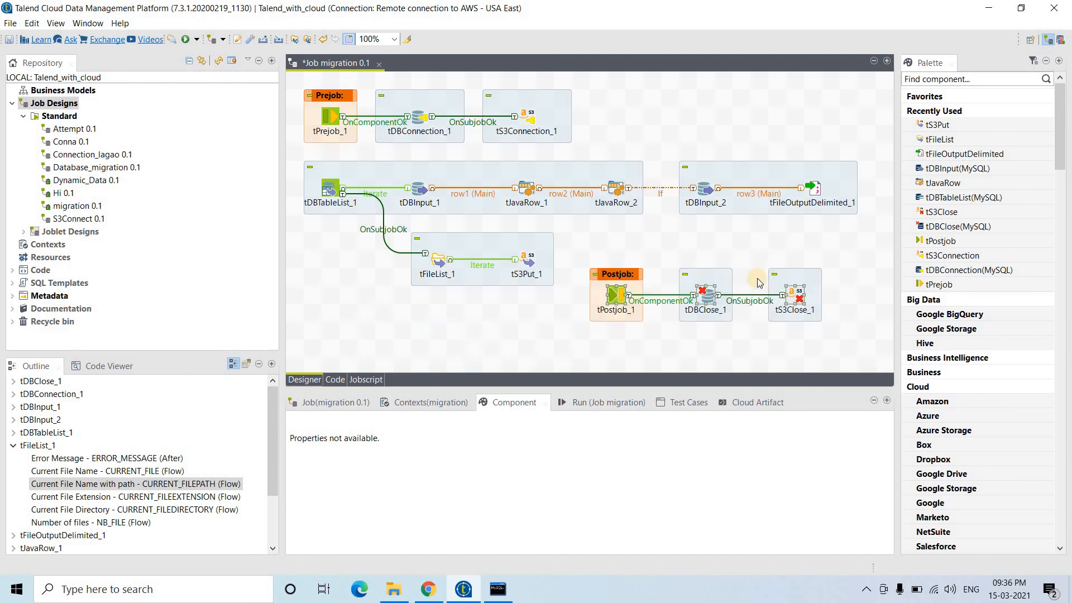
pyautogui.click(616, 341)
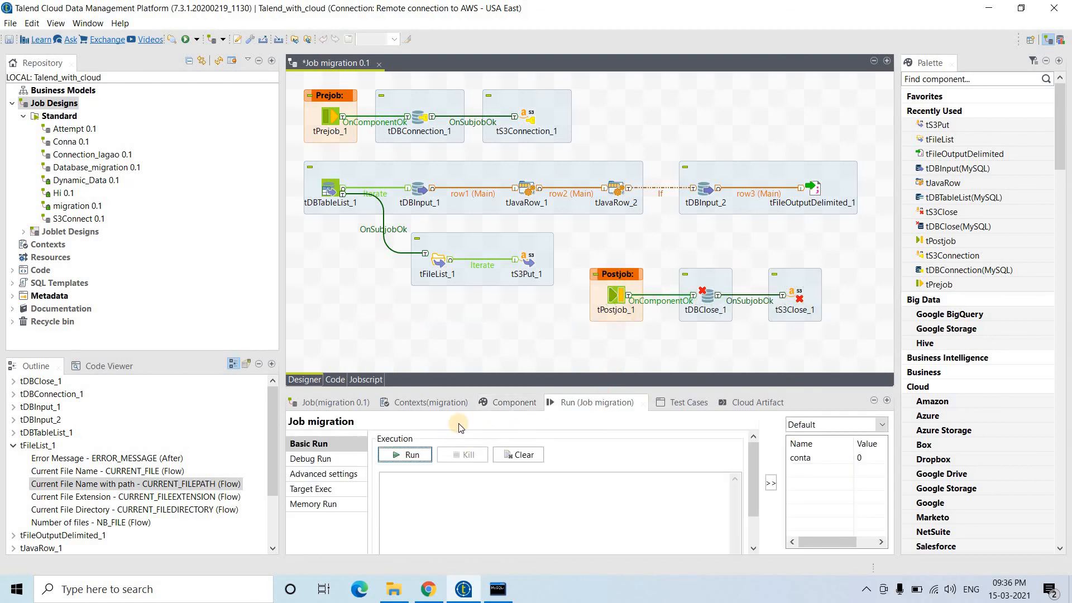
# - Review tJavaRow_2's print code, then save and run the migration job and view the bucket
pyautogui.doubleClick(613, 188)
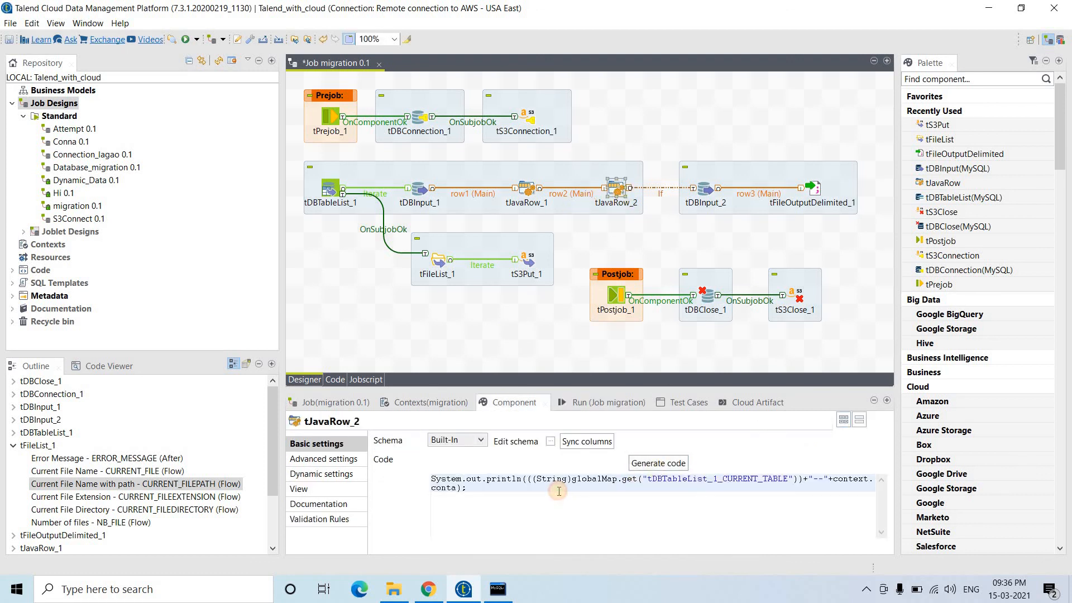
pyautogui.click(558, 492)
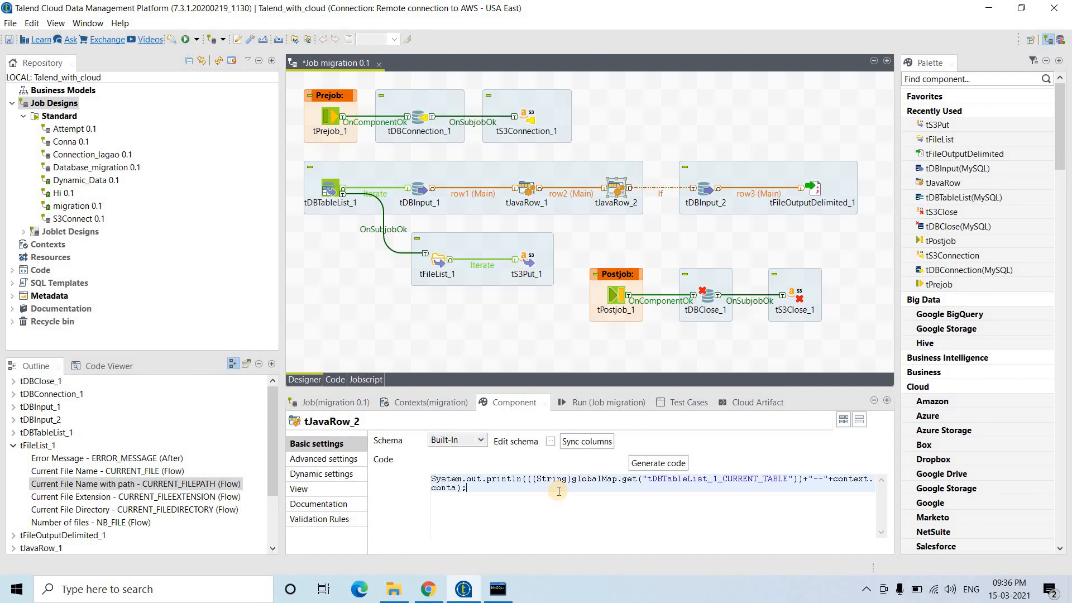
pyautogui.click(602, 402)
pyautogui.click(393, 451)
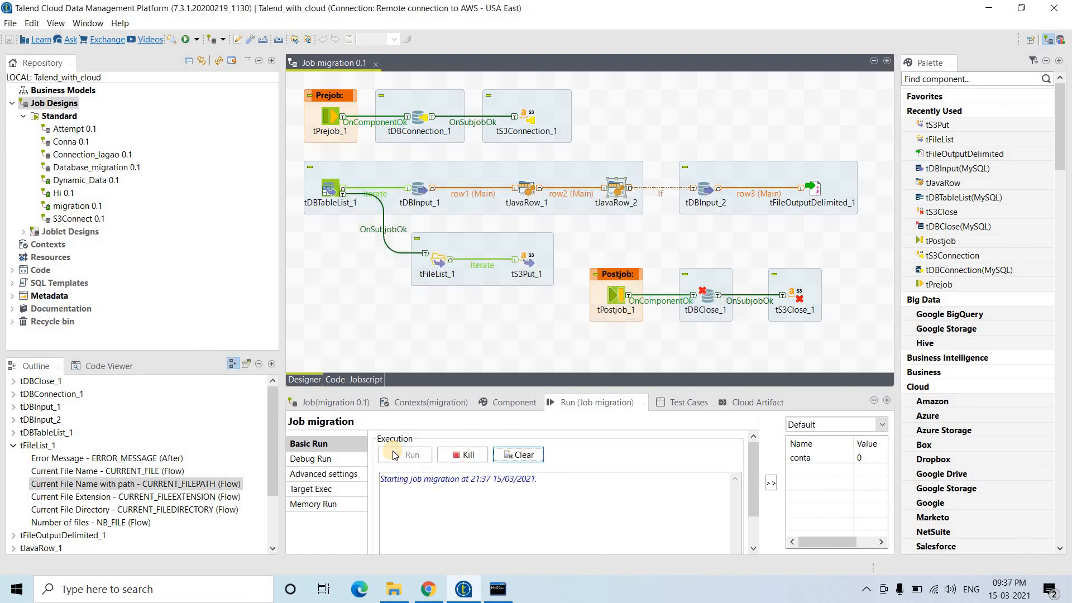
pyautogui.click(430, 589)
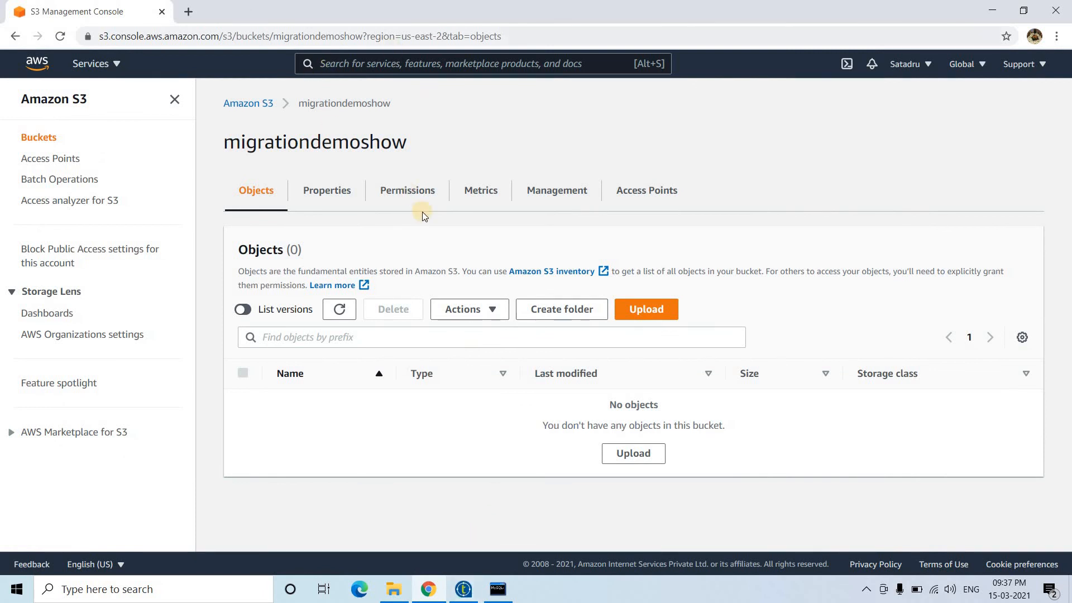
# - Inspect the row counts in Talend's run output, then refresh the still-empty S3 bucket
pyautogui.click(464, 587)
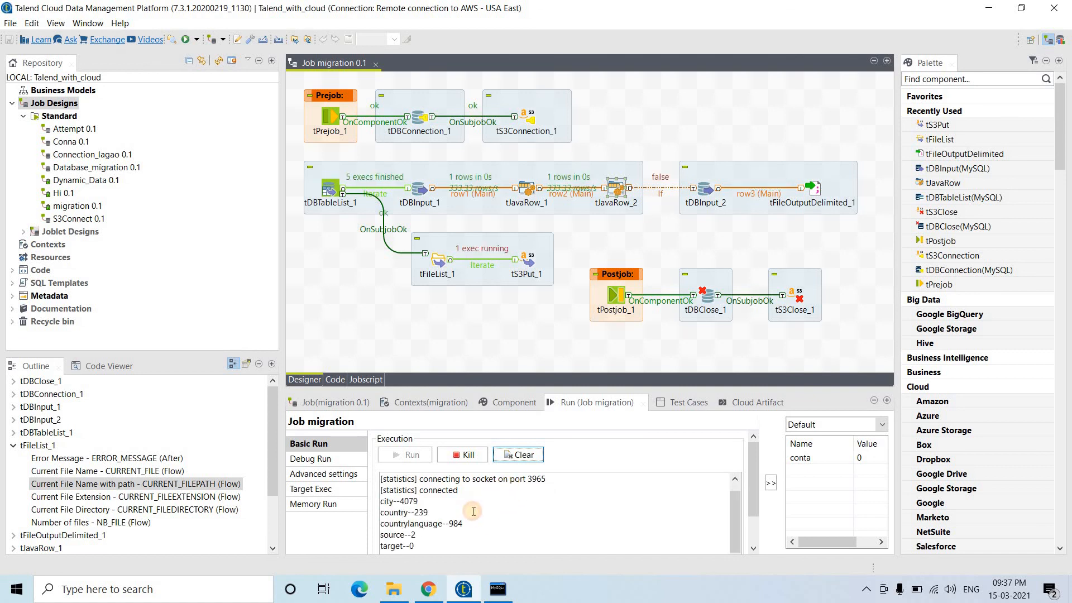
pyautogui.click(473, 512)
pyautogui.click(424, 547)
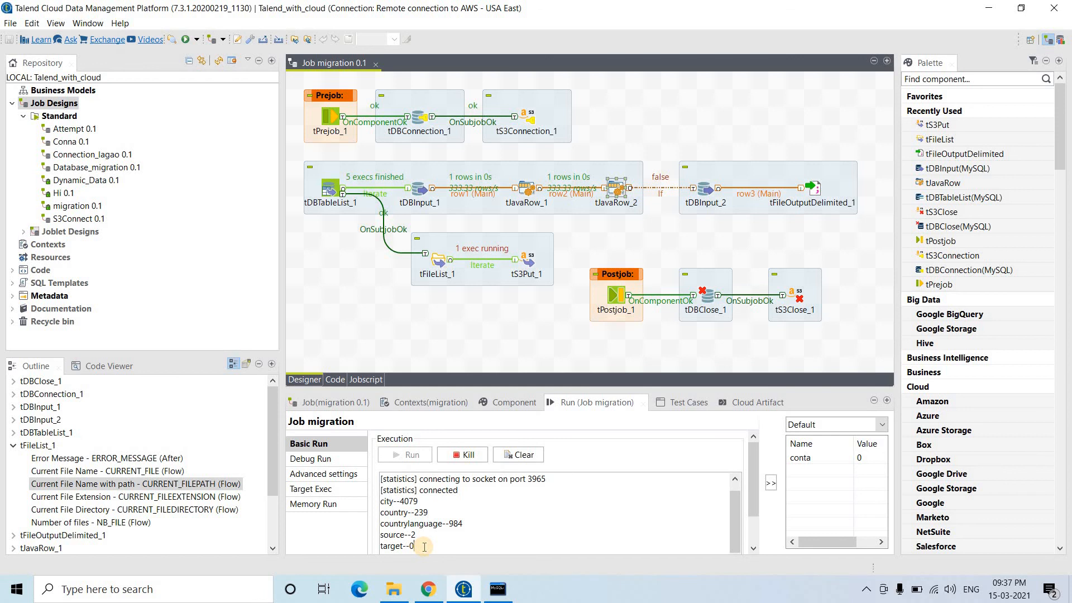
pyautogui.click(480, 544)
pyautogui.click(438, 596)
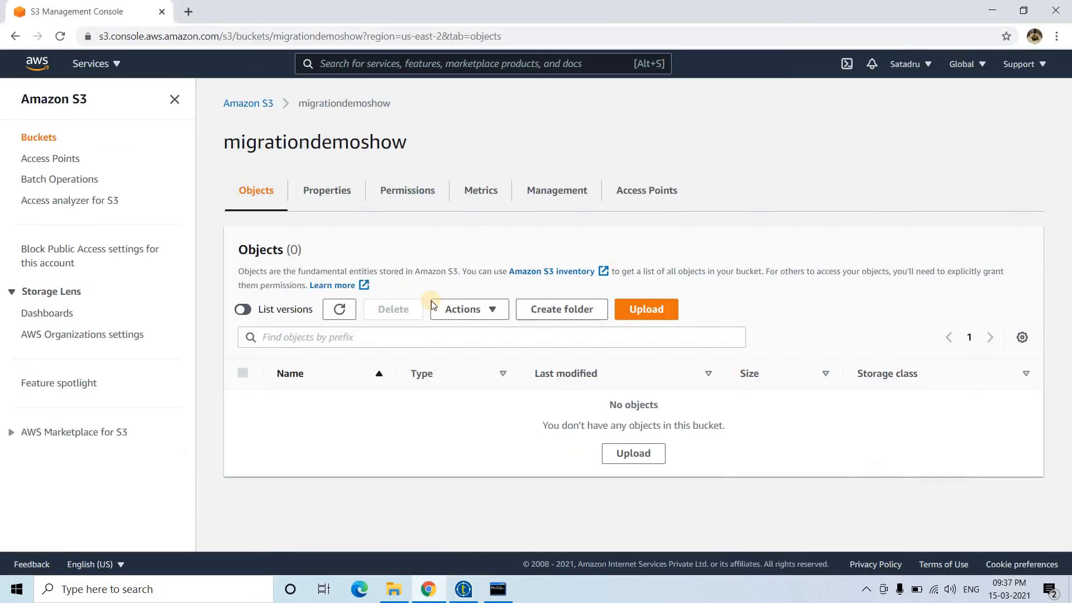
pyautogui.click(338, 311)
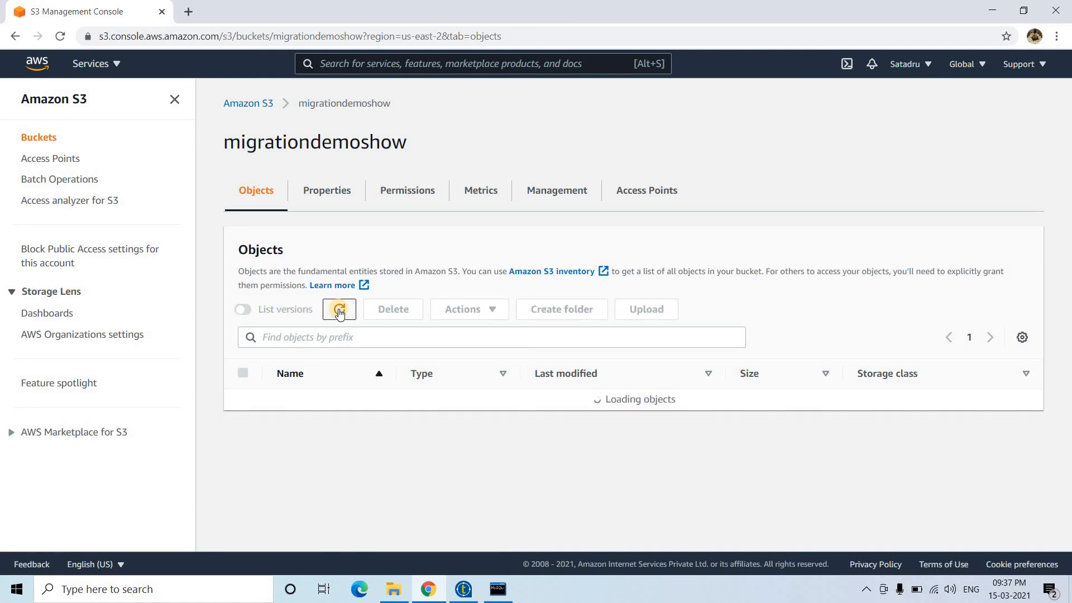
# - Check the Staging Area exports and confirm the run finished with exit code 0
pyautogui.click(456, 596)
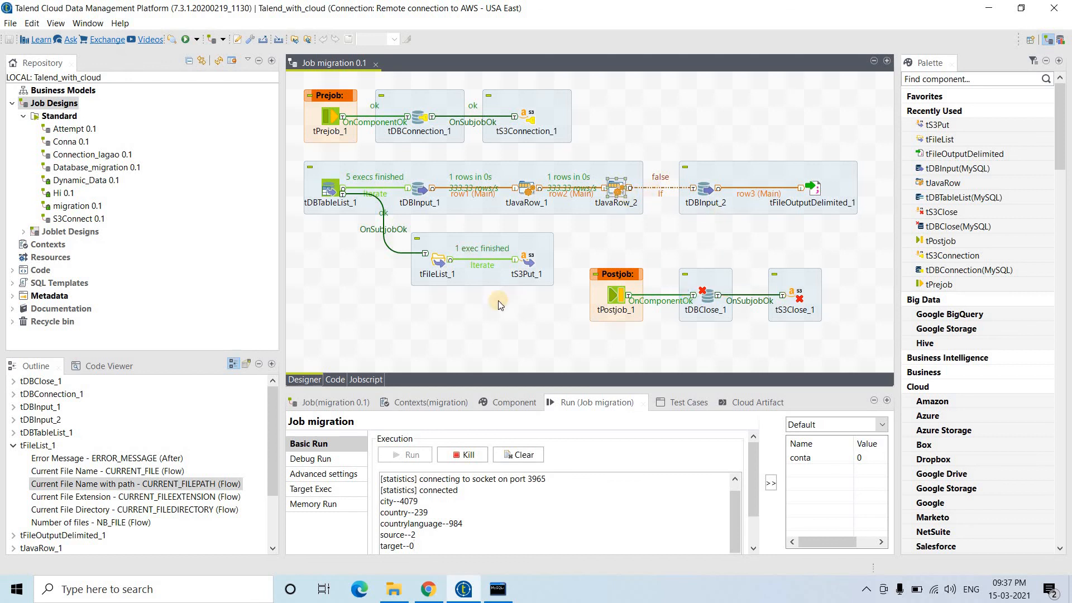
pyautogui.click(395, 590)
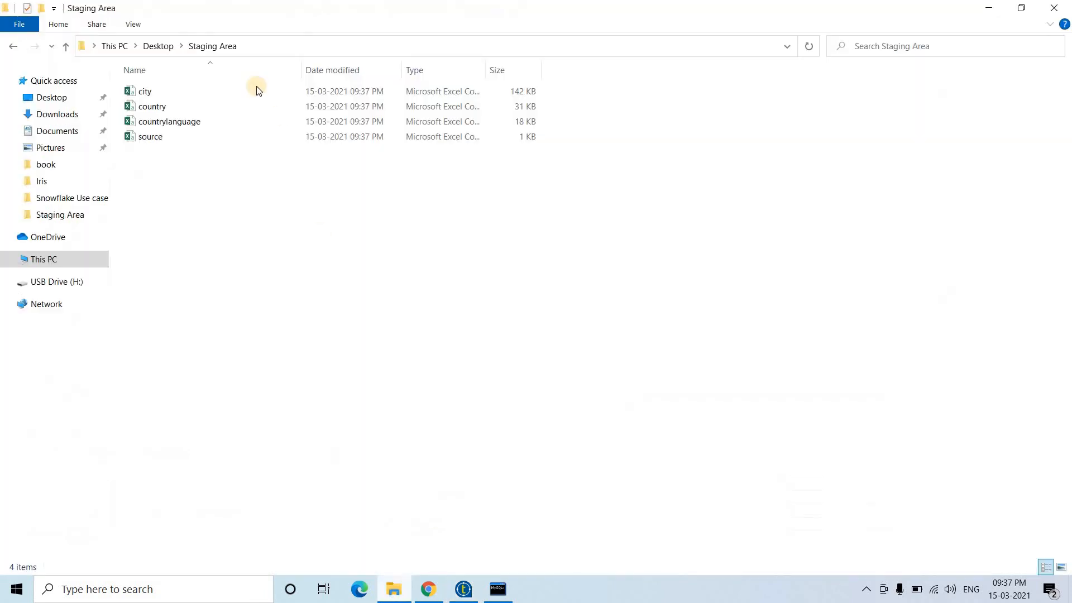
pyautogui.click(441, 596)
pyautogui.click(467, 591)
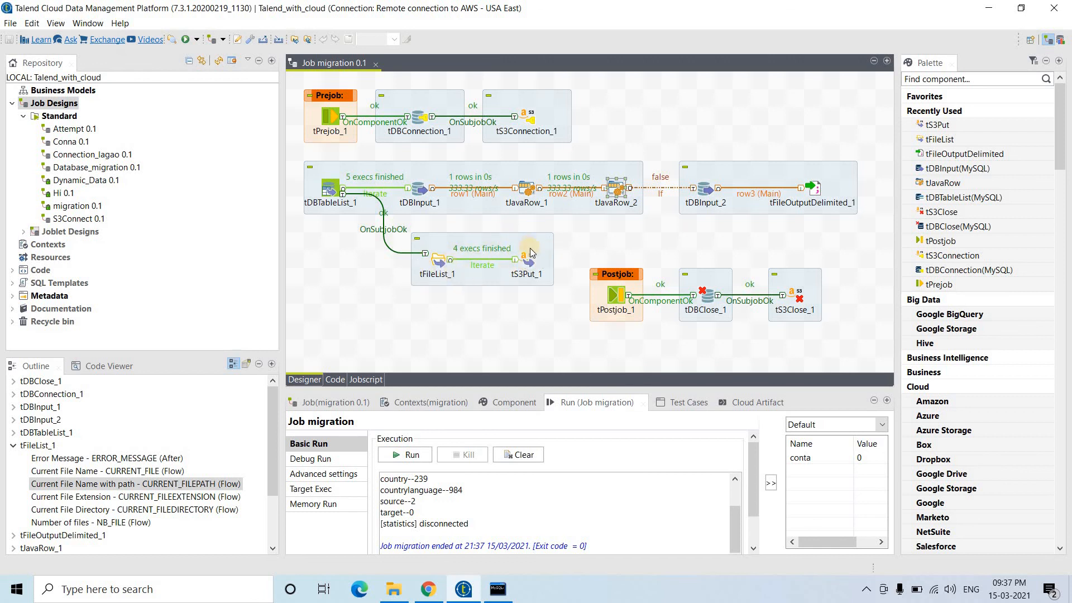
pyautogui.tripleClick(401, 512)
pyautogui.click(428, 589)
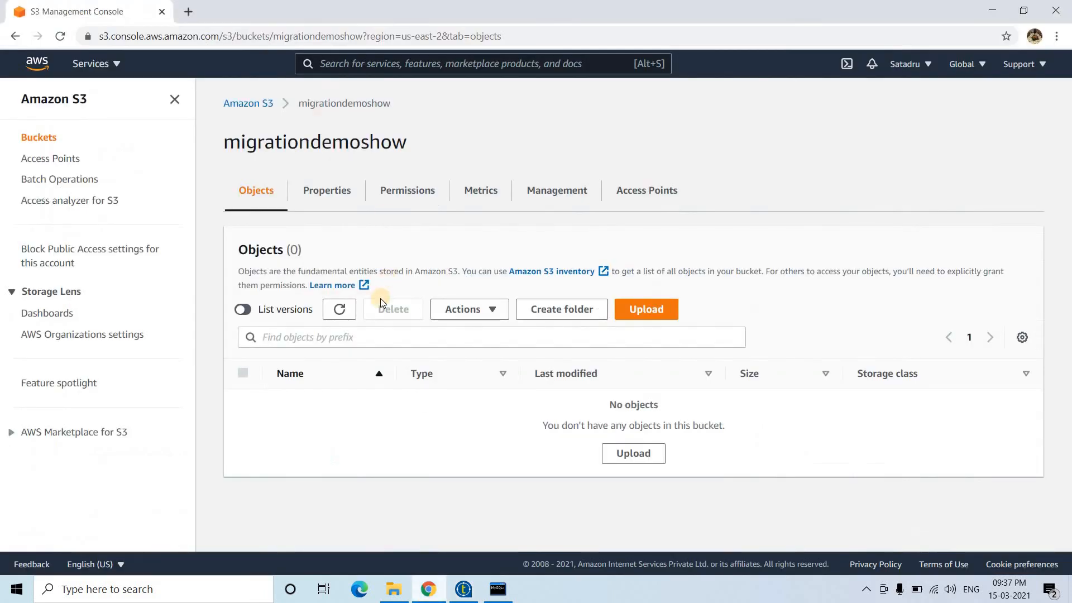
# - Refresh the bucket, compare city.csv's 21:37:27 upload time with the clock, and open city.csv
pyautogui.click(341, 311)
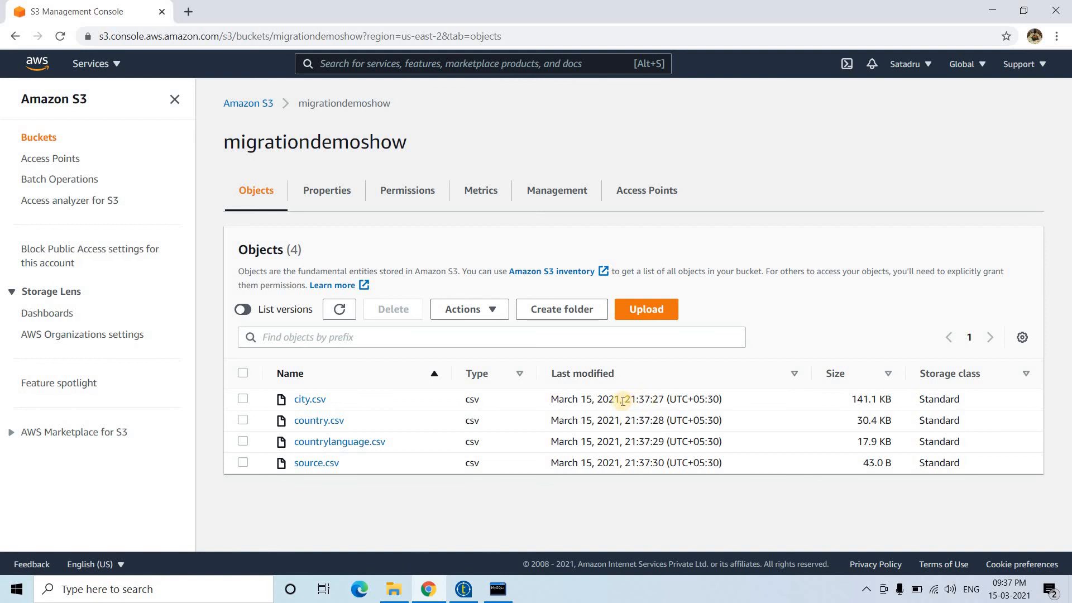
pyautogui.moveTo(622, 398); pyautogui.dragTo(669, 399)
pyautogui.click(670, 400)
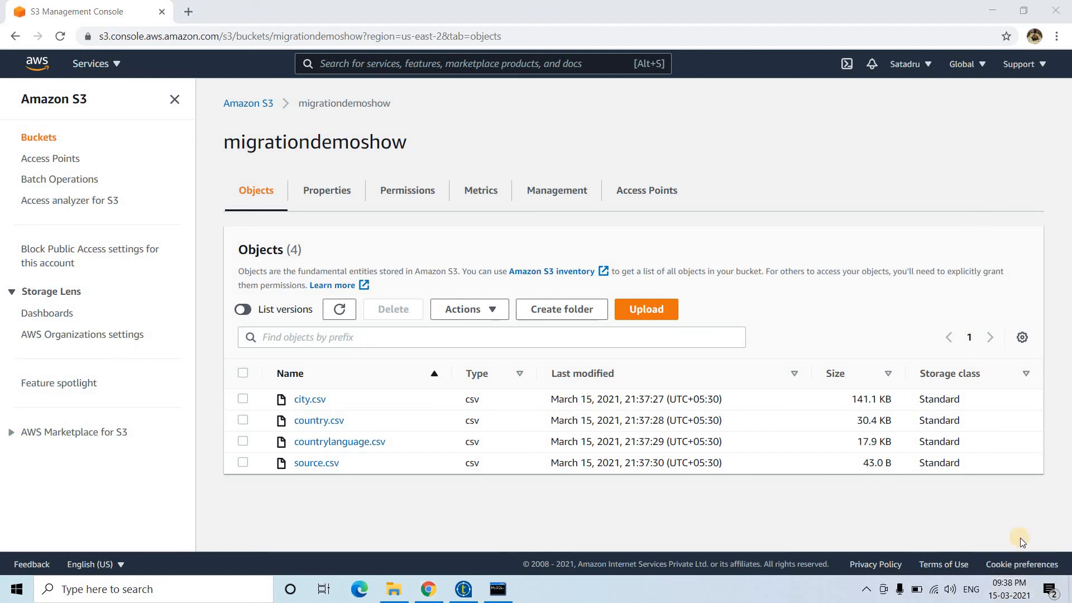
pyautogui.click(1009, 589)
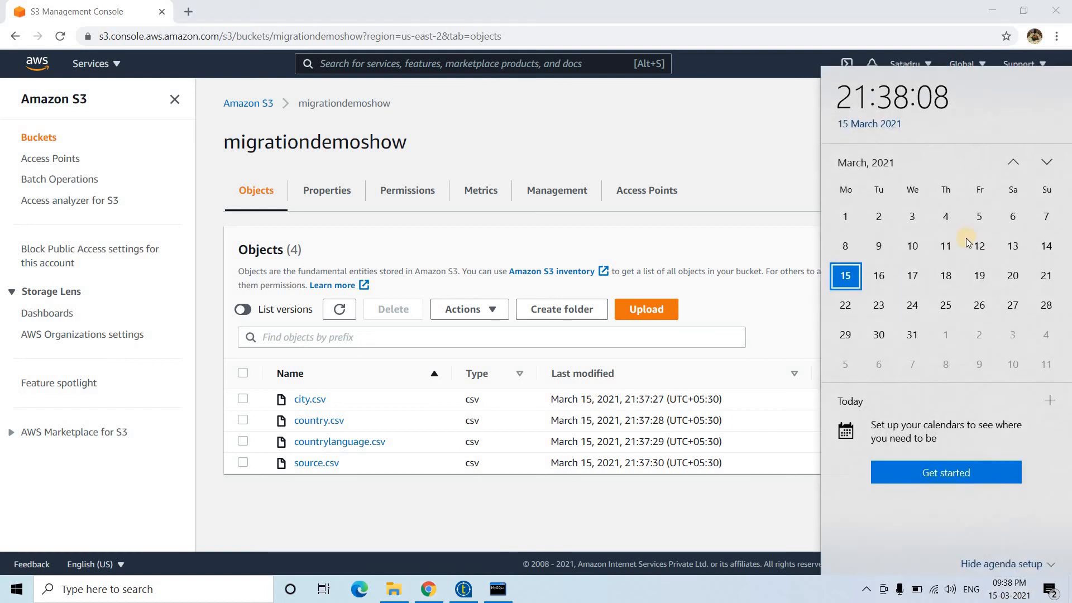
pyautogui.click(627, 507)
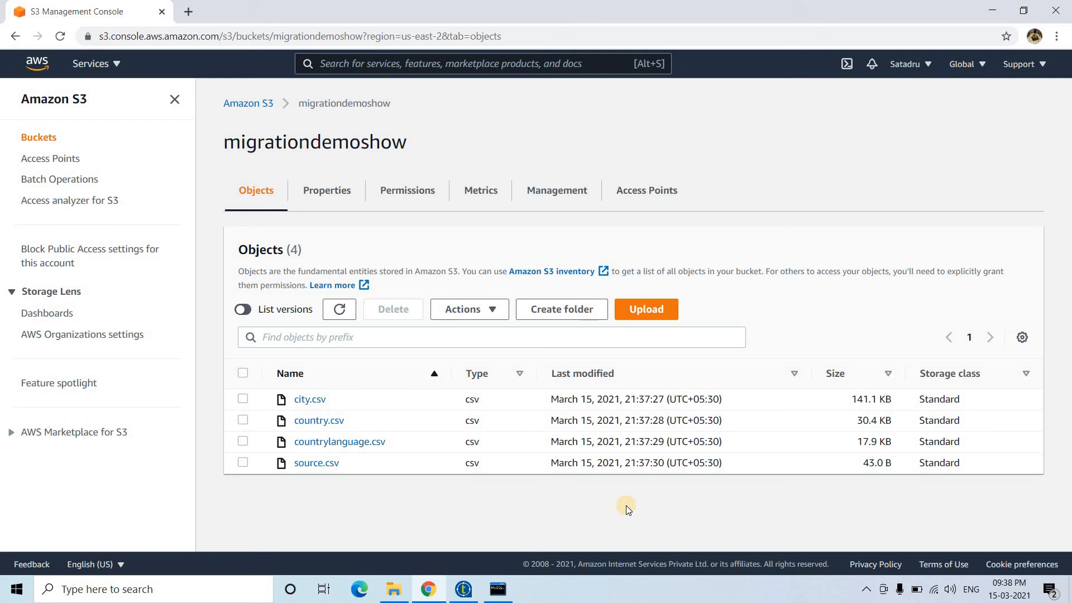
pyautogui.click(305, 404)
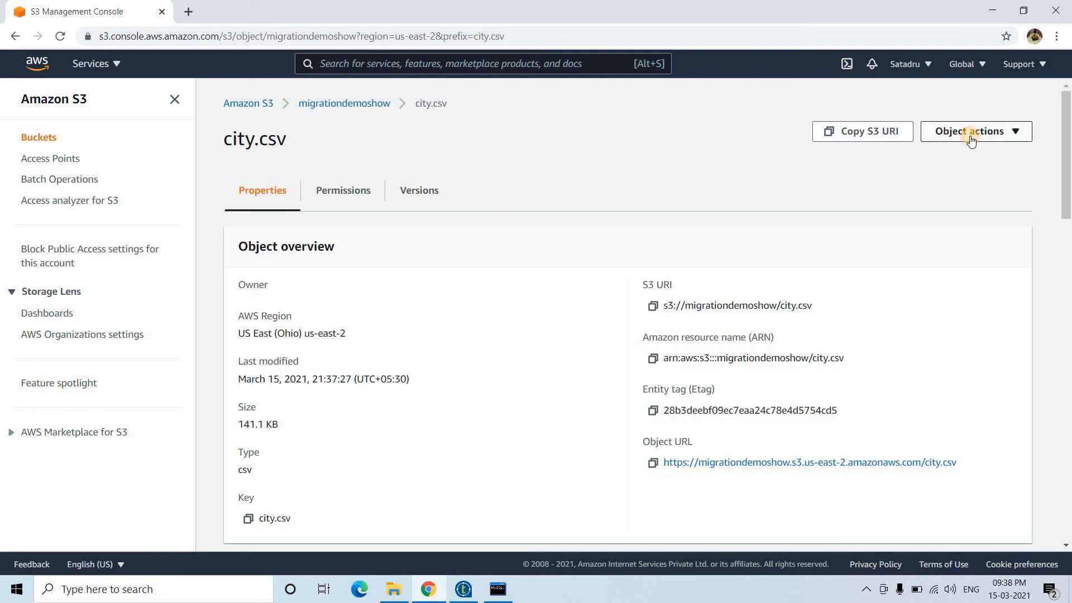
# - Download the 141 KB city.csv through Object actions and open it from Chrome's download bar
pyautogui.click(971, 134)
pyautogui.click(956, 306)
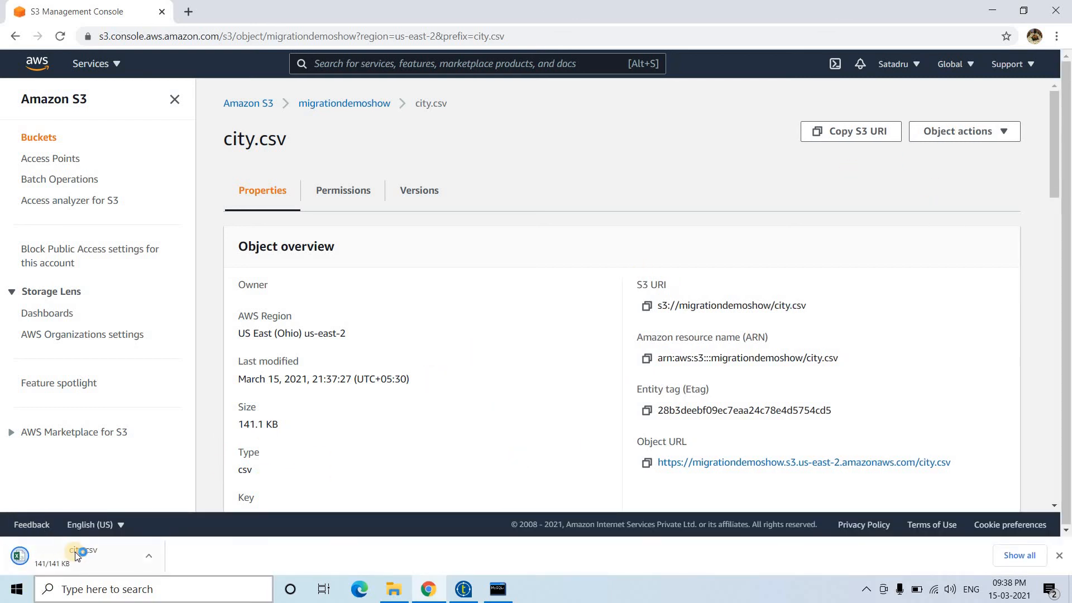
pyautogui.click(75, 551)
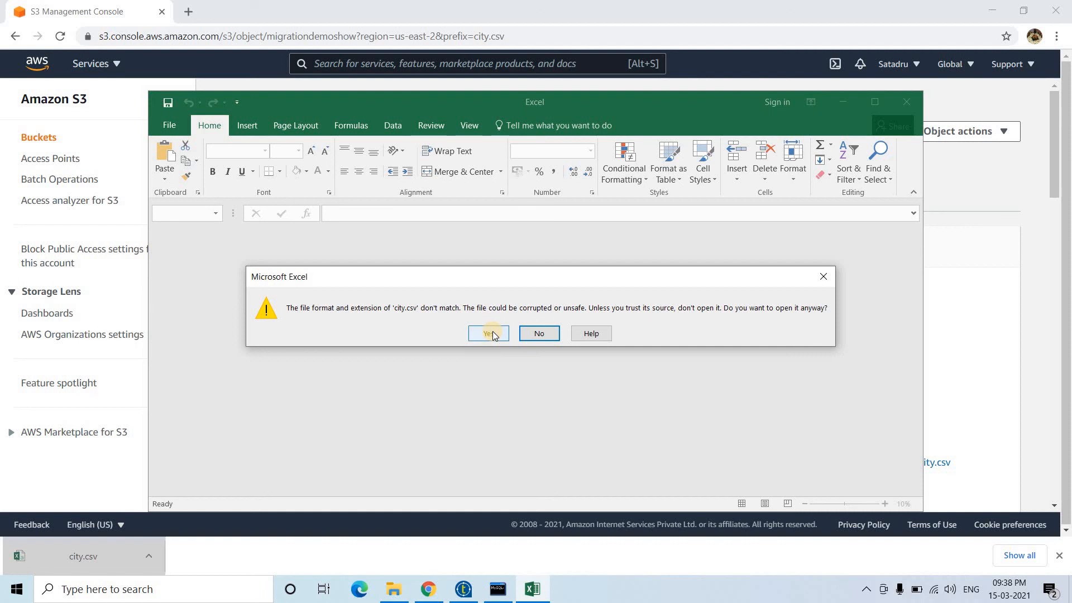
# - Open city.csv past the format warnings and autofit columns E, B and C
pyautogui.click(489, 333)
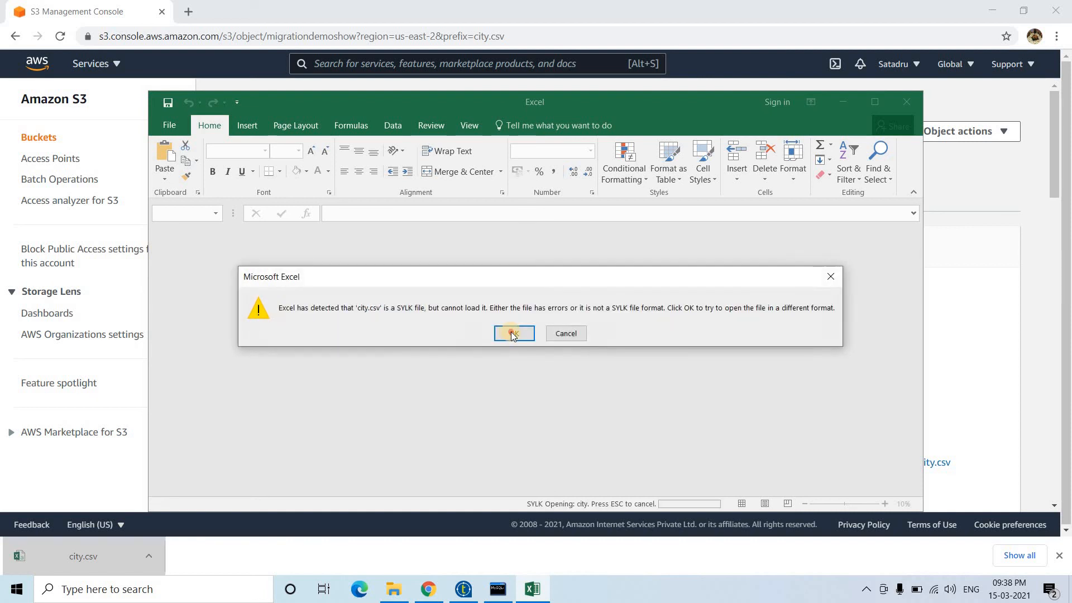
pyautogui.click(511, 332)
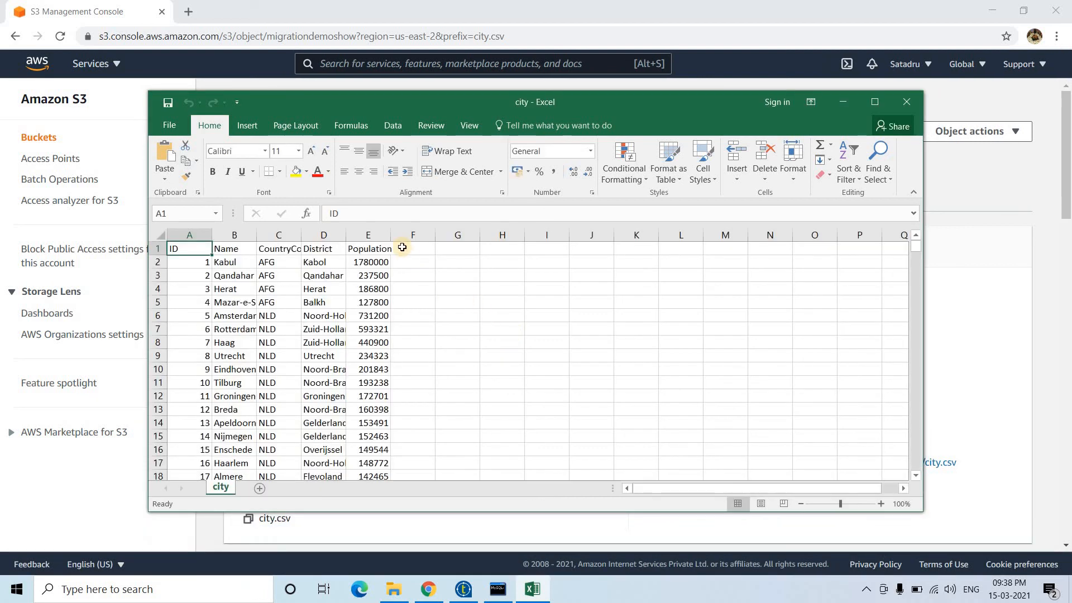
pyautogui.doubleClick(390, 236)
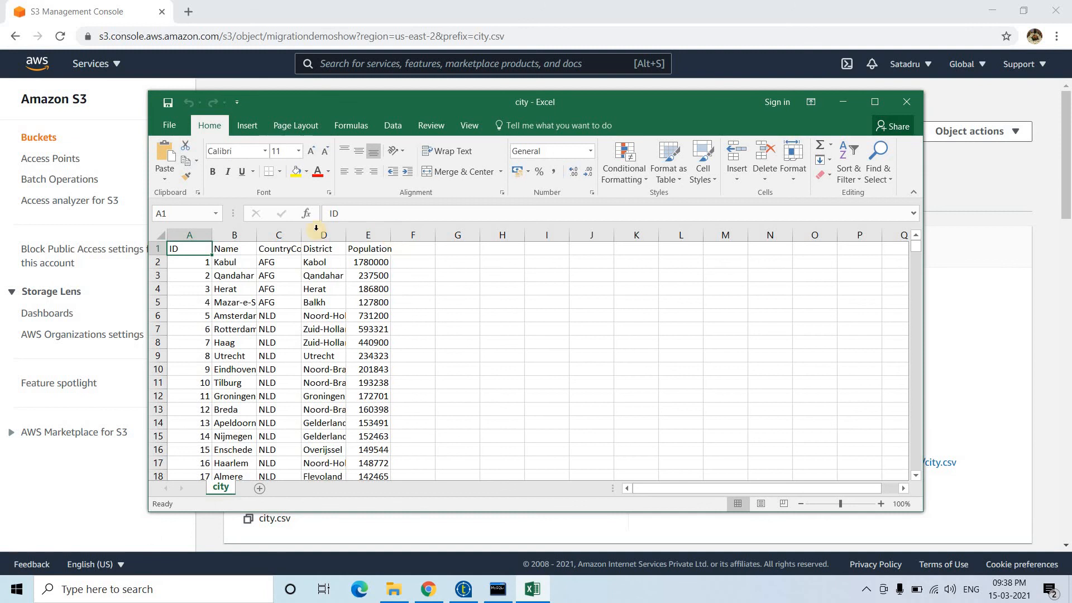
pyautogui.doubleClick(256, 236)
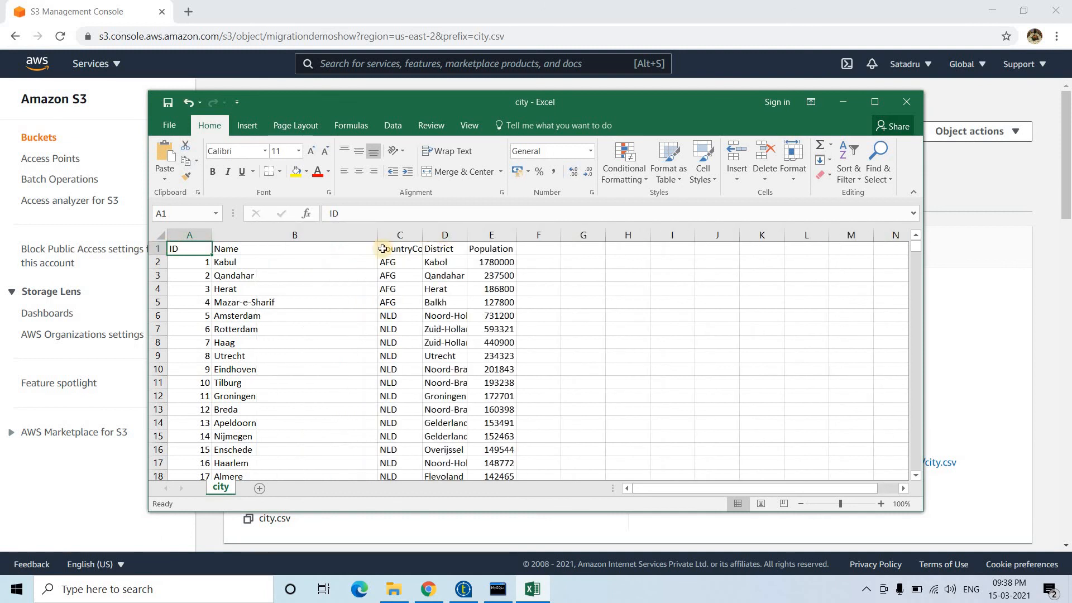
pyautogui.doubleClick(423, 235)
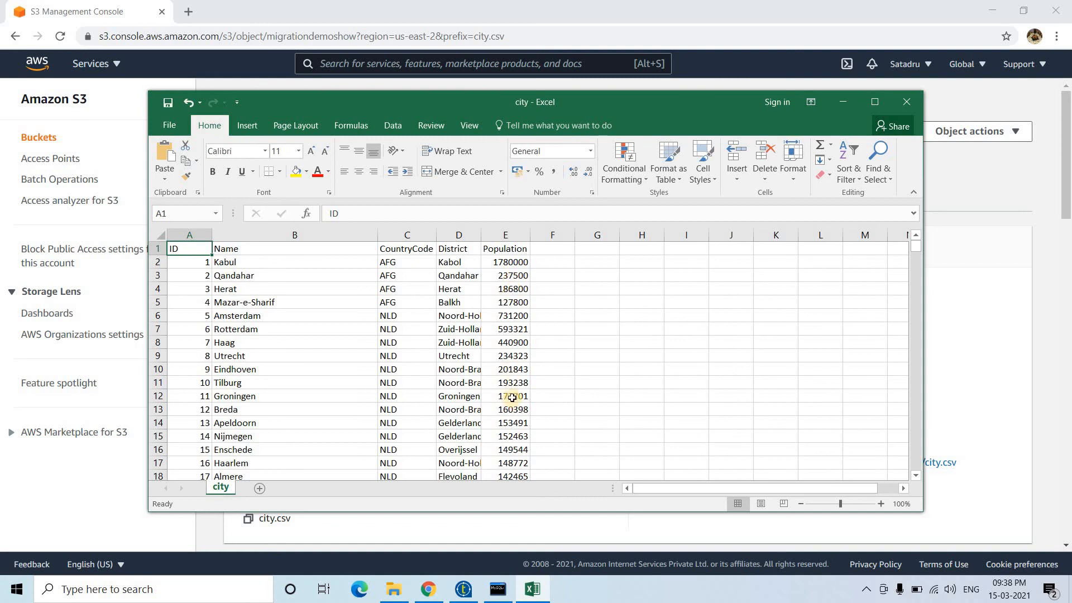
# - Compare the Excel rows against the city table in the MySQL console
pyautogui.click(499, 588)
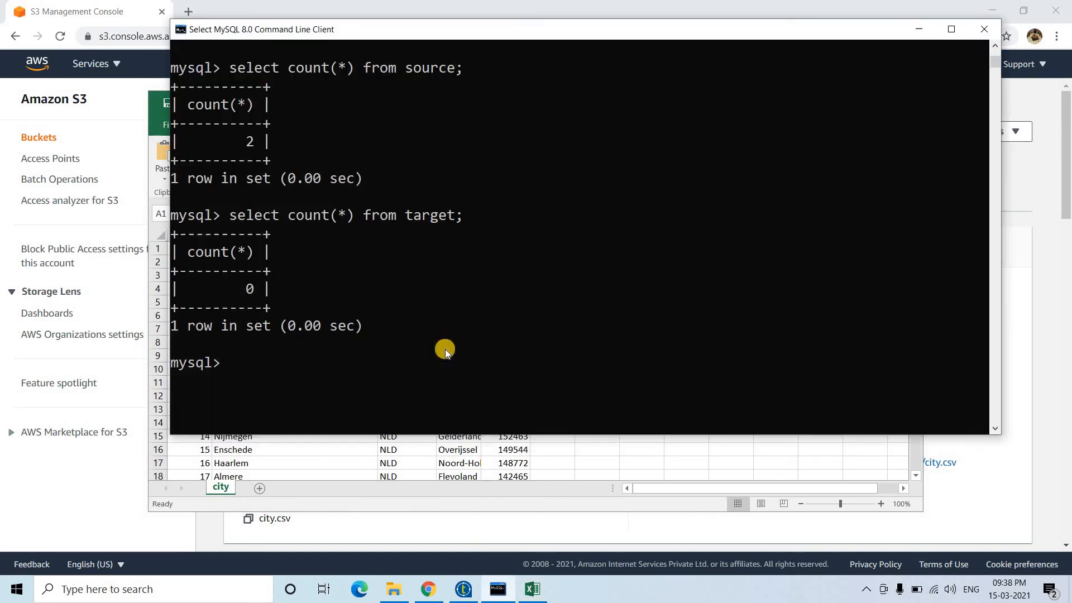
pyautogui.scroll(5, 444, 350)
pyautogui.scroll(15, 444, 349)
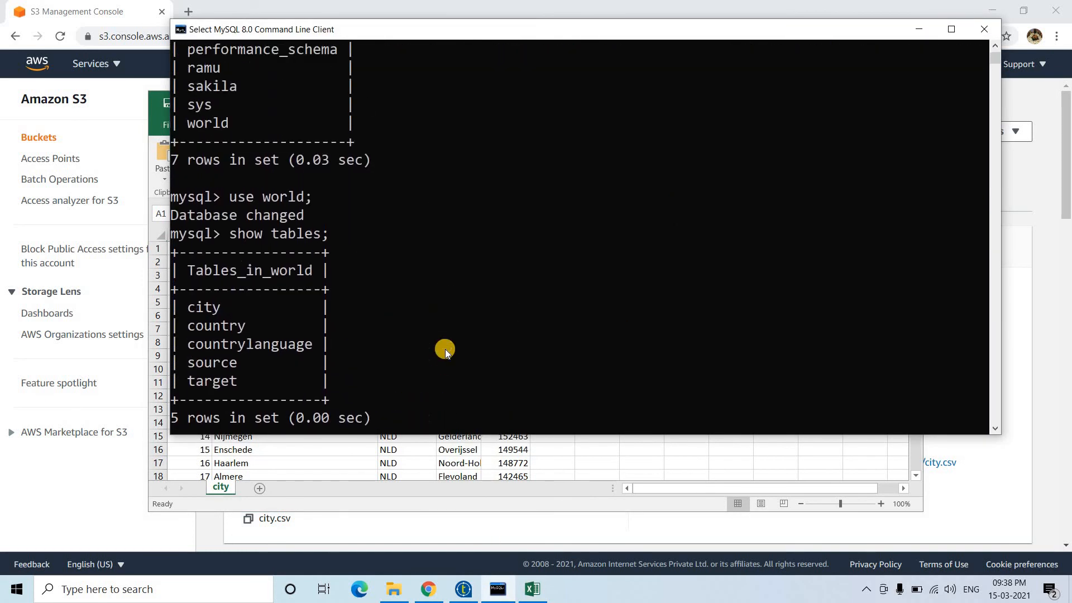
pyautogui.scroll(-8, 444, 350)
pyautogui.scroll(3, 445, 350)
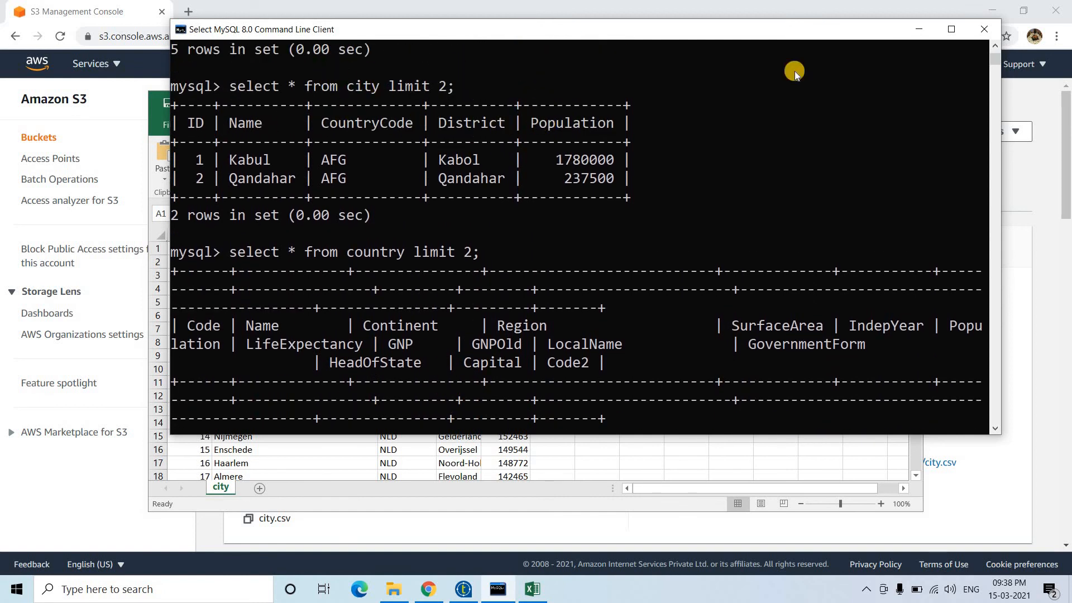
# - Close the city.csv workbook in Excel without saving changes
pyautogui.click(922, 29)
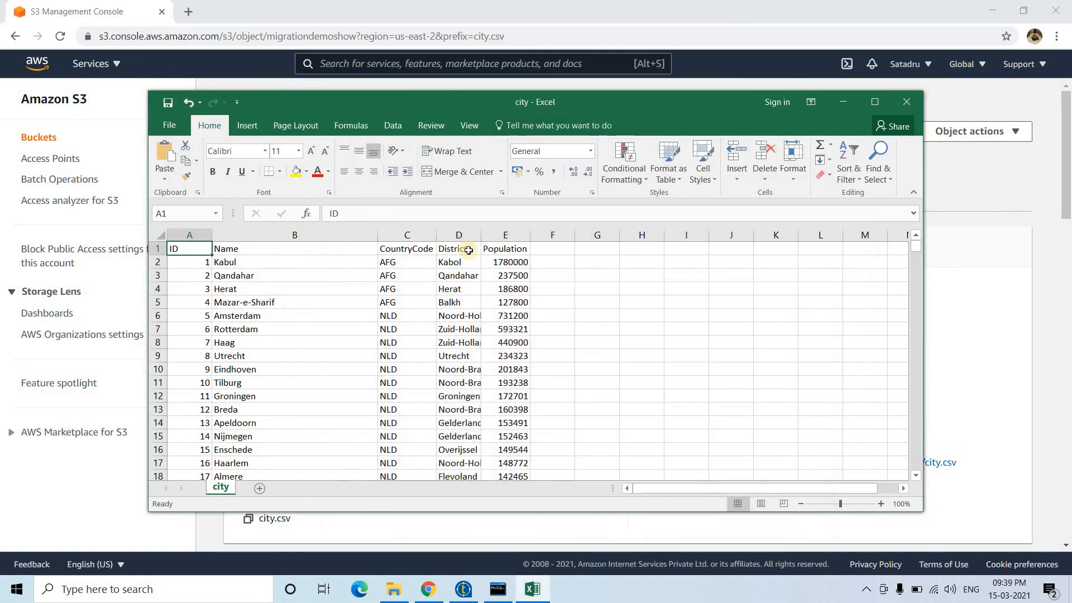
pyautogui.click(546, 248)
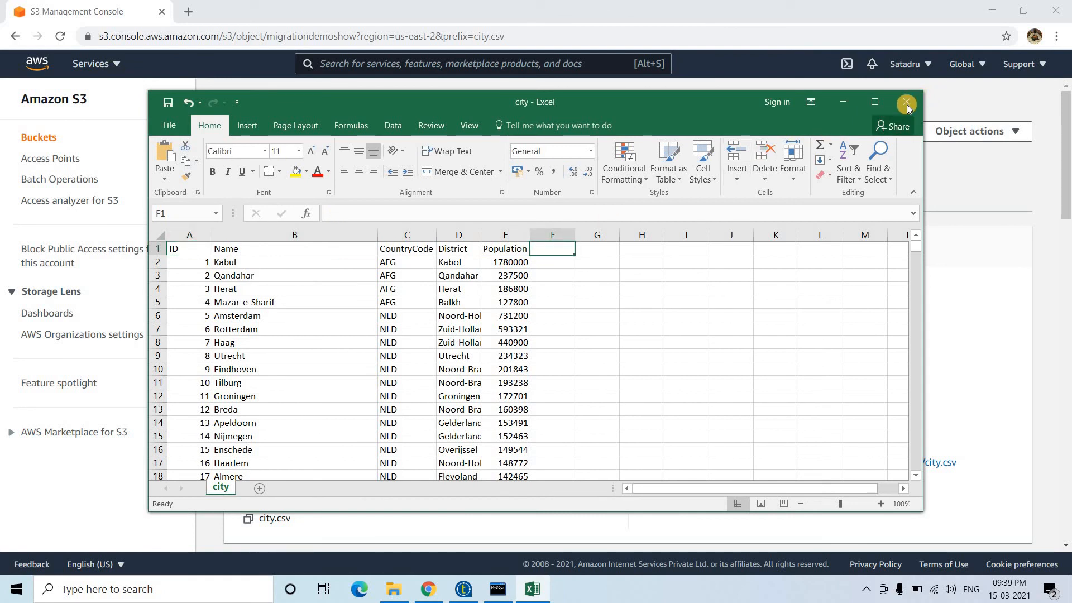
pyautogui.hotkey('alt', 'F4')
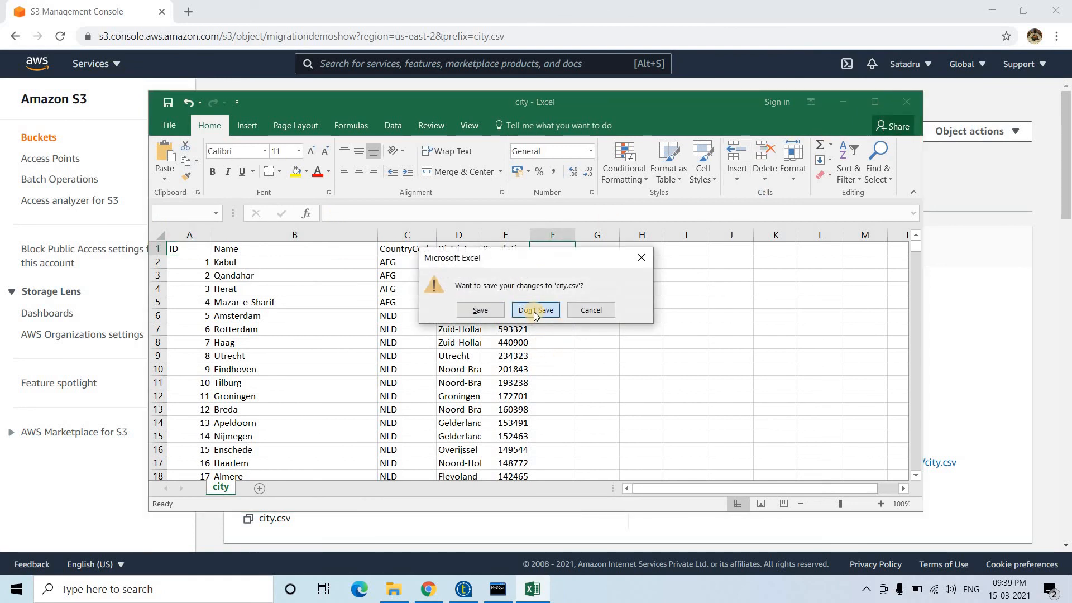
pyautogui.click(536, 311)
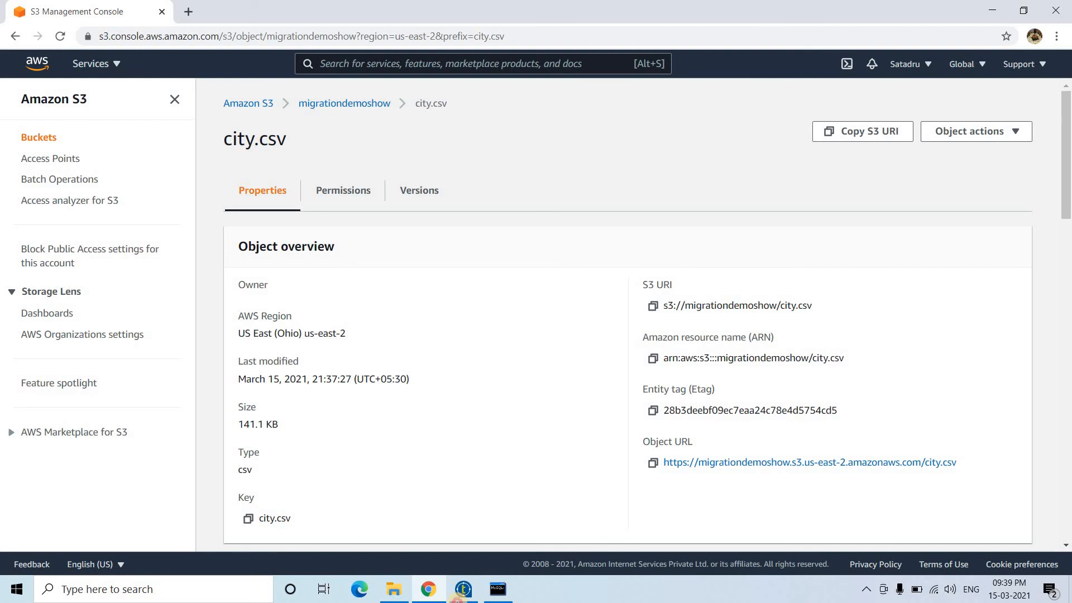
# - Use the migrationdemoshow breadcrumb and refresh to list the city, country, countrylanguage and source CSVs
pyautogui.hotkey('alt', 'Tab')
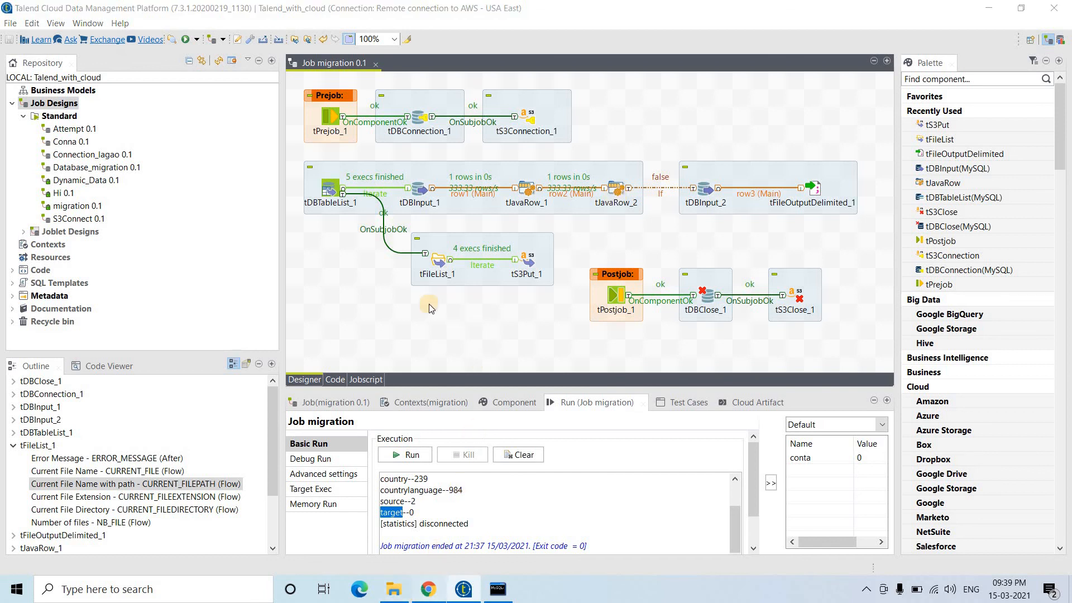
pyautogui.click(425, 593)
pyautogui.click(324, 110)
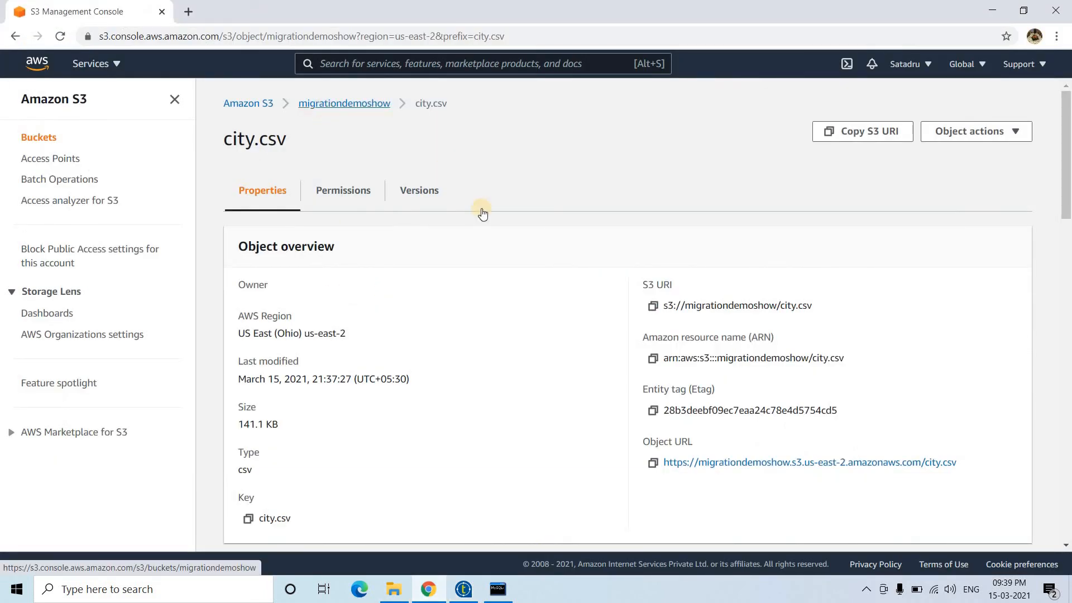
pyautogui.click(337, 309)
pyautogui.click(337, 311)
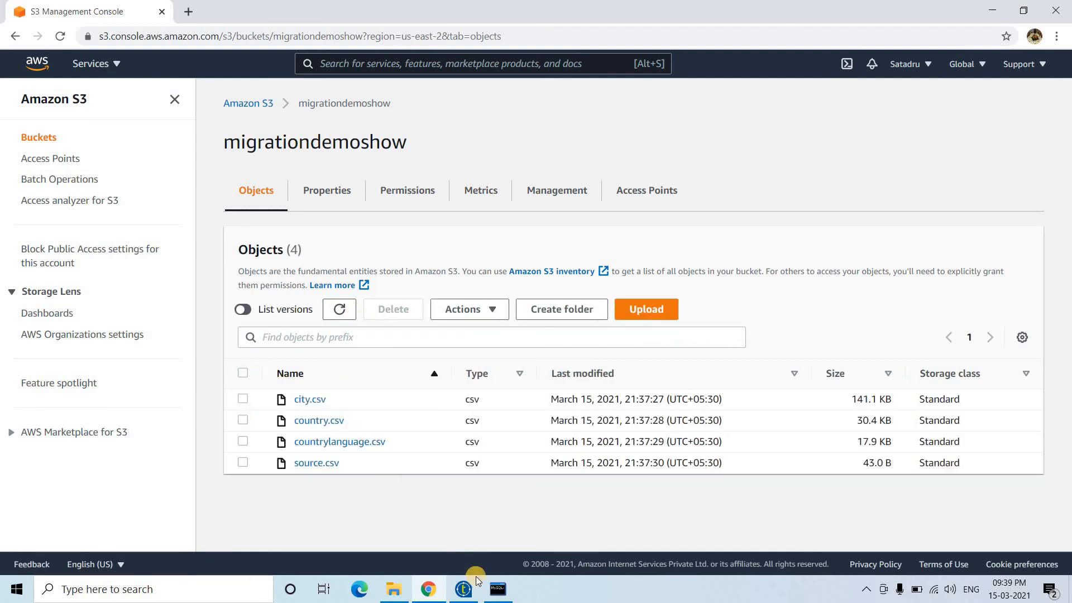
# - Rerun 'select count(*) from target;' in MySQL, getting 0, then go back to Talend
pyautogui.click(490, 593)
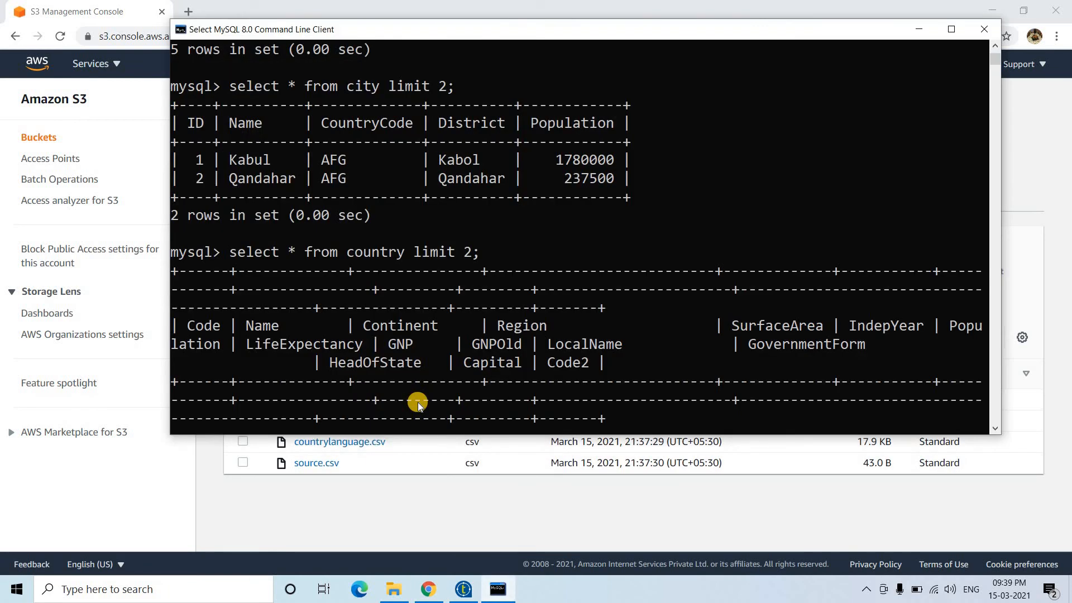
pyautogui.press('Up')
pyautogui.press('BackSpace')
pyautogui.press('BackSpace')
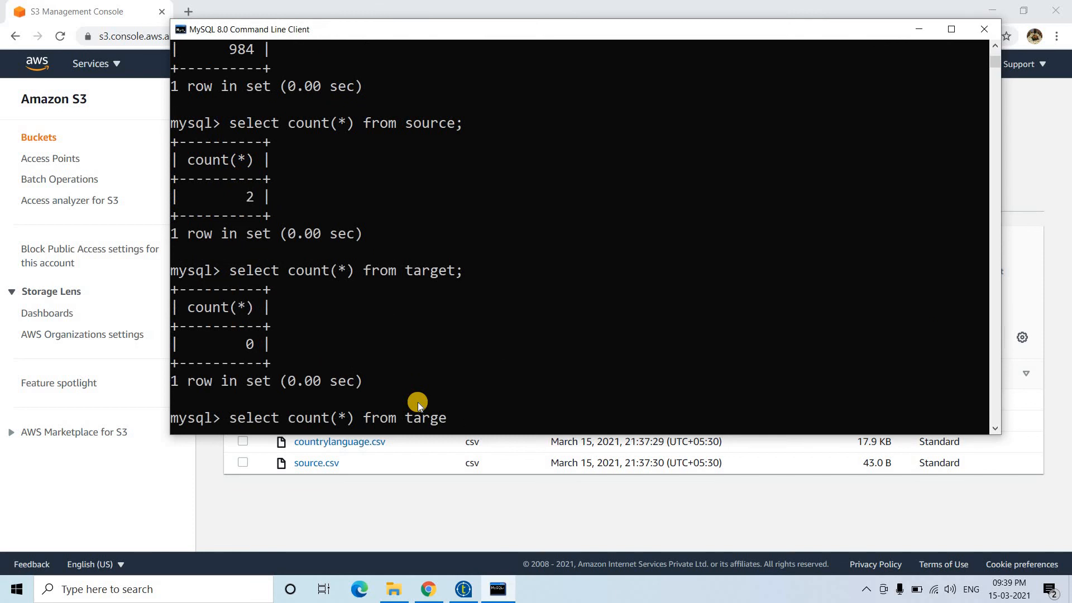
pyautogui.write('t;')
pyautogui.press('Return')
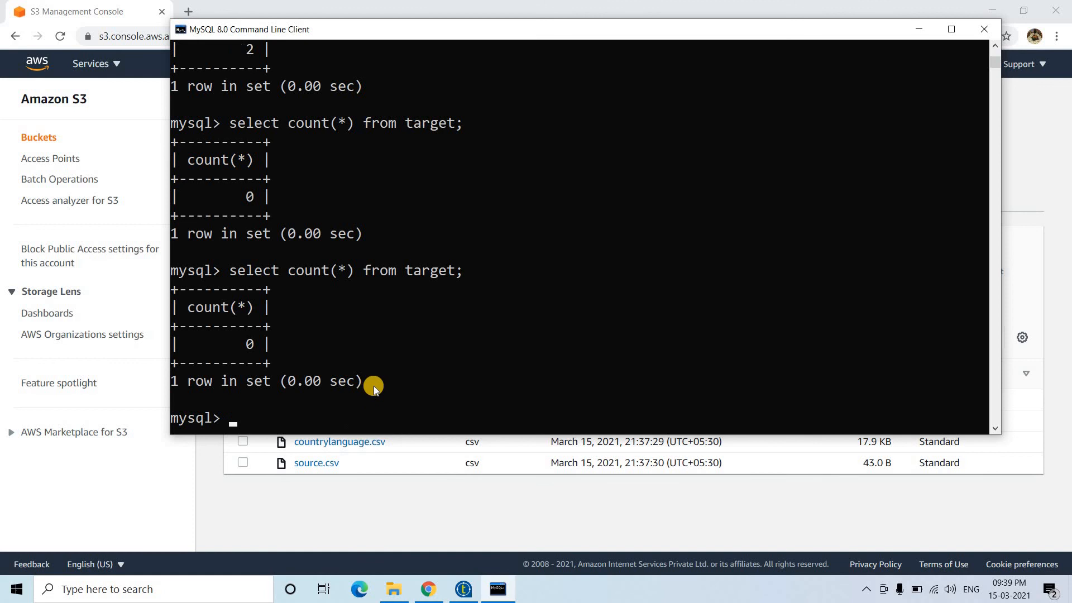
pyautogui.click(500, 528)
pyautogui.click(464, 589)
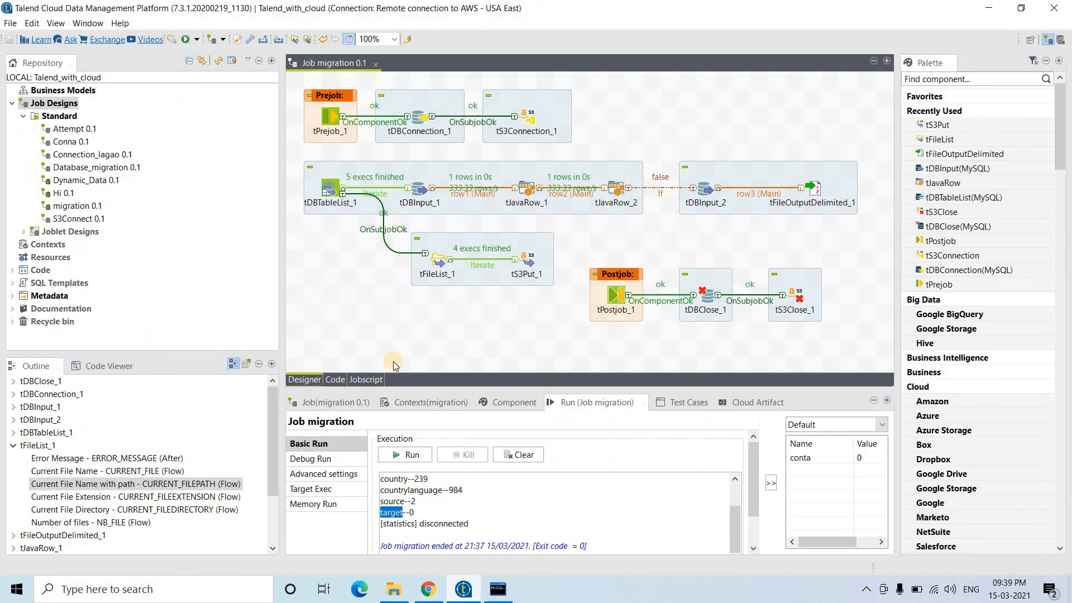
# - Inspect the conta context variable, tJavaRow_1's code and tDBInput_1's count query
pyautogui.click(416, 401)
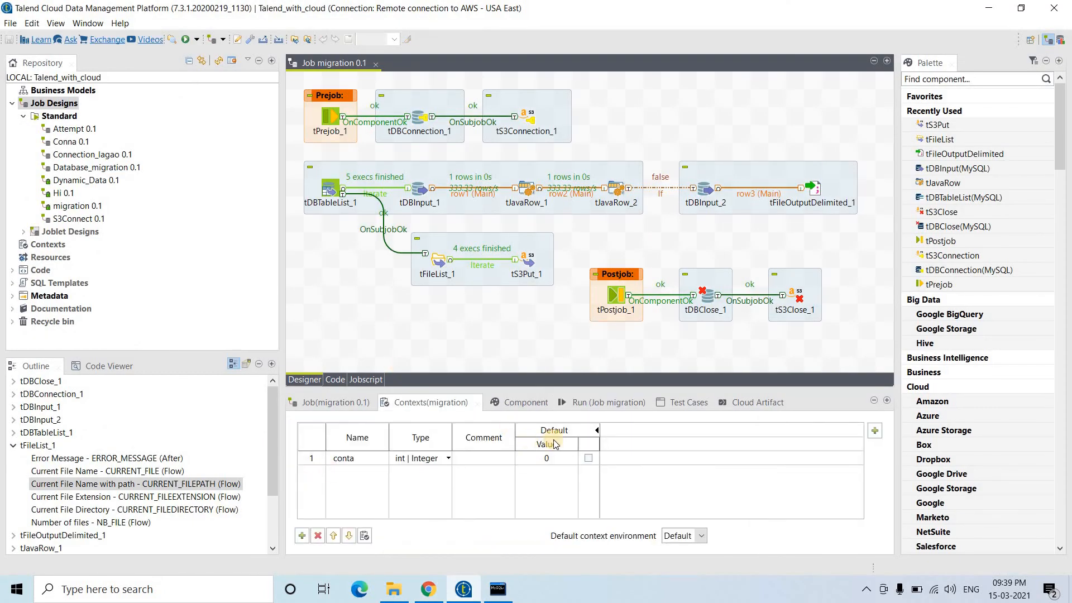
pyautogui.click(526, 195)
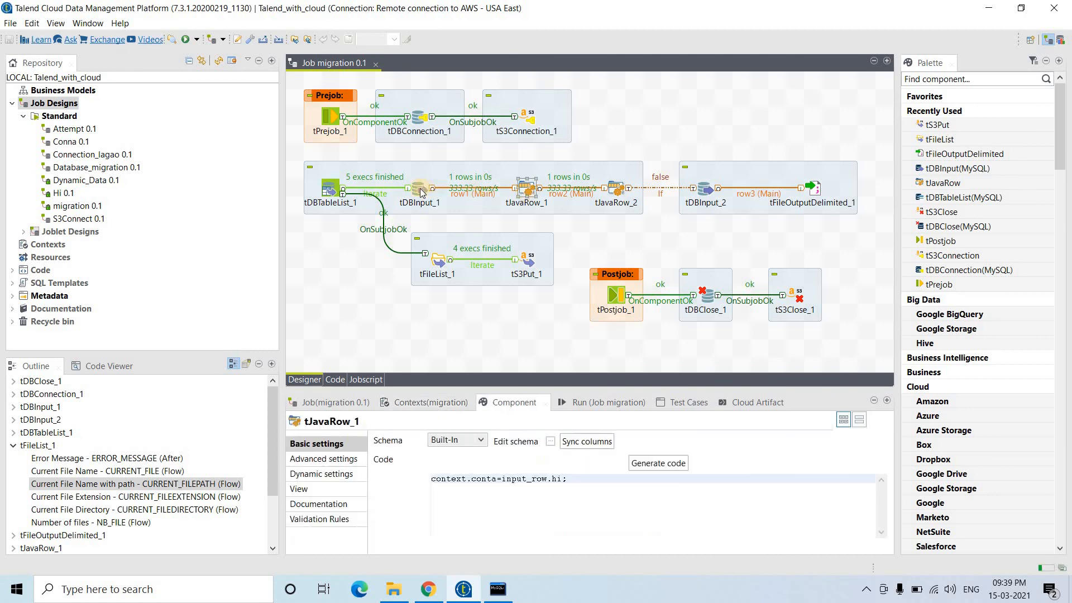
pyautogui.click(418, 190)
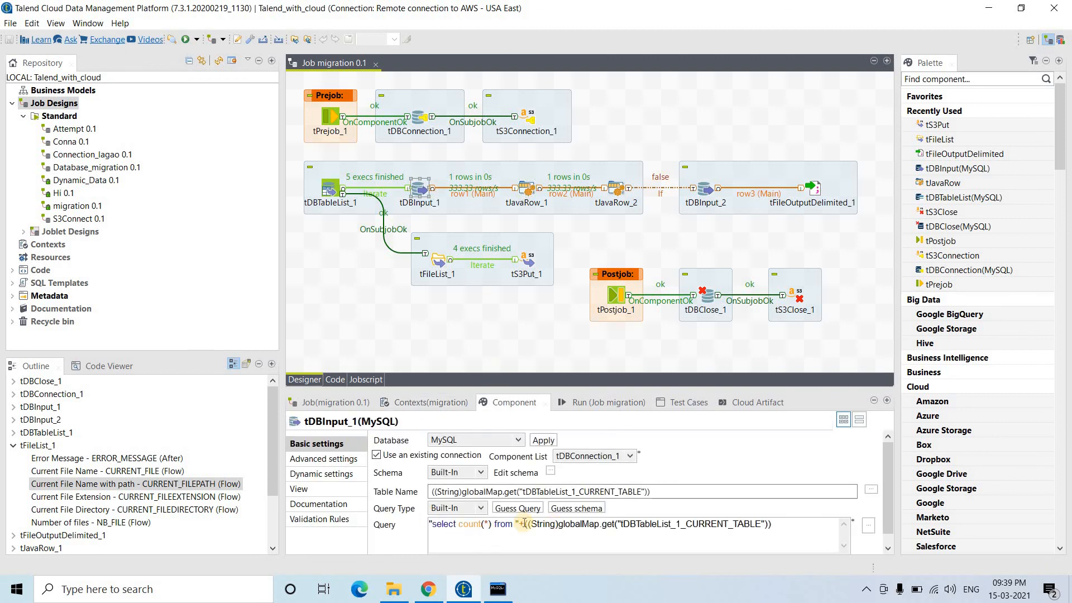
pyautogui.click(534, 185)
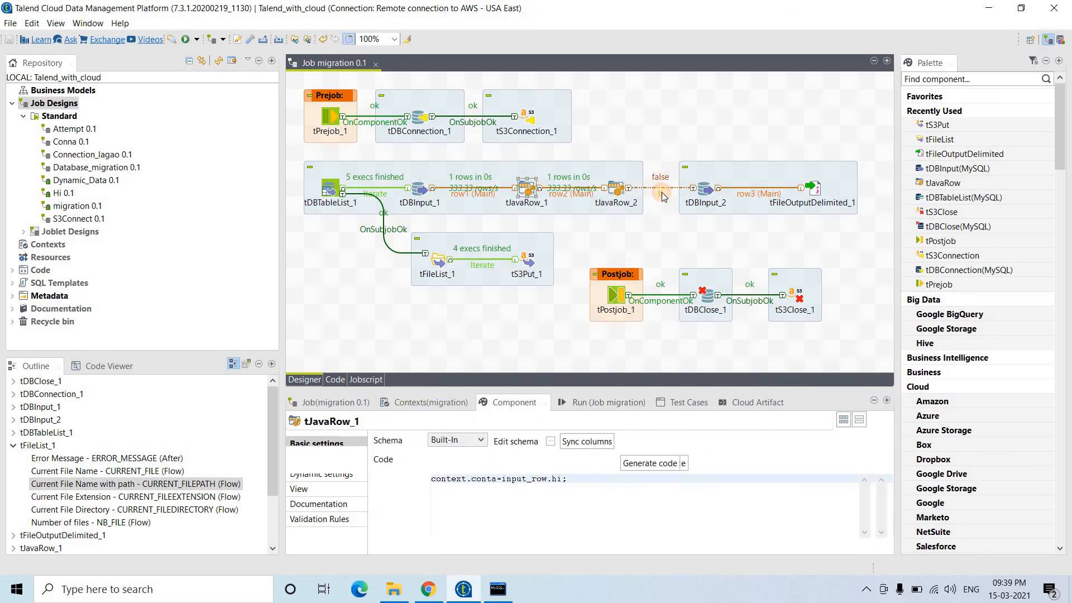
# - Inspect the If link's condition context.conta>0 into tDBInput_2
pyautogui.click(661, 193)
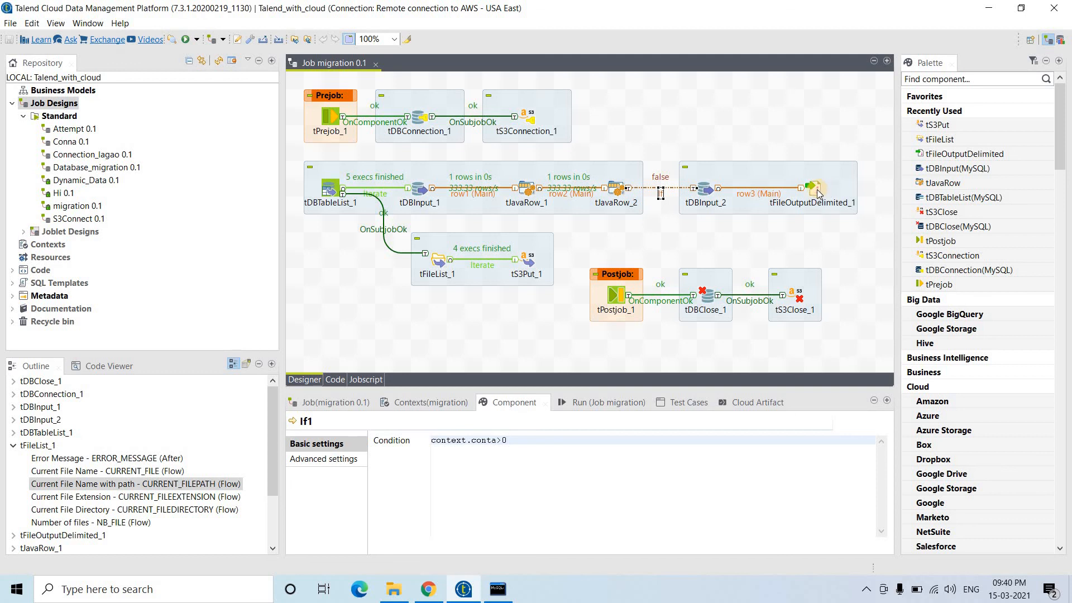
pyautogui.tripleClick(508, 440)
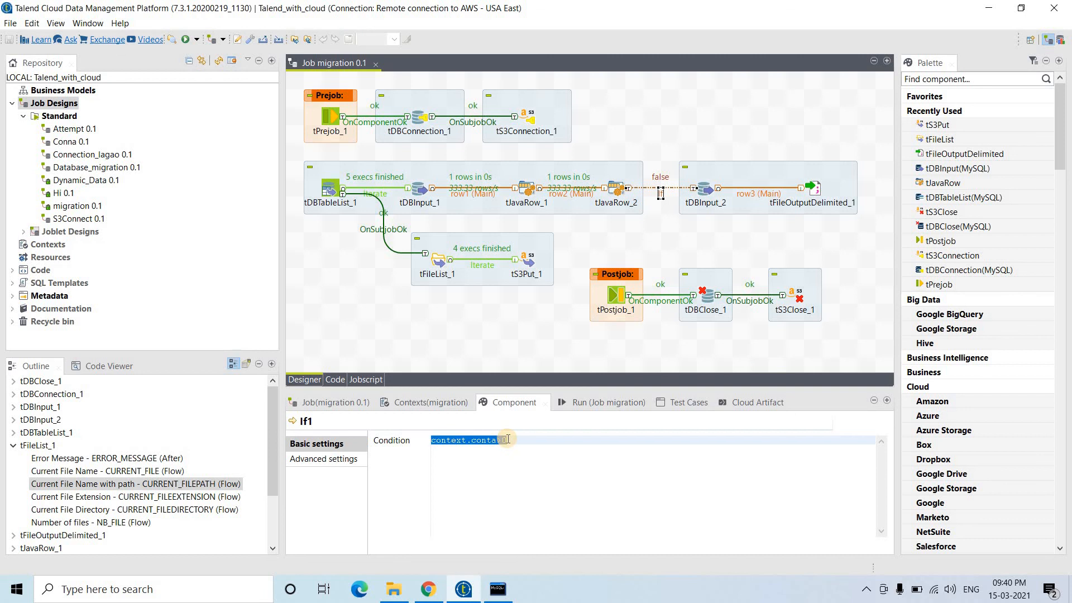
pyautogui.doubleClick(479, 441)
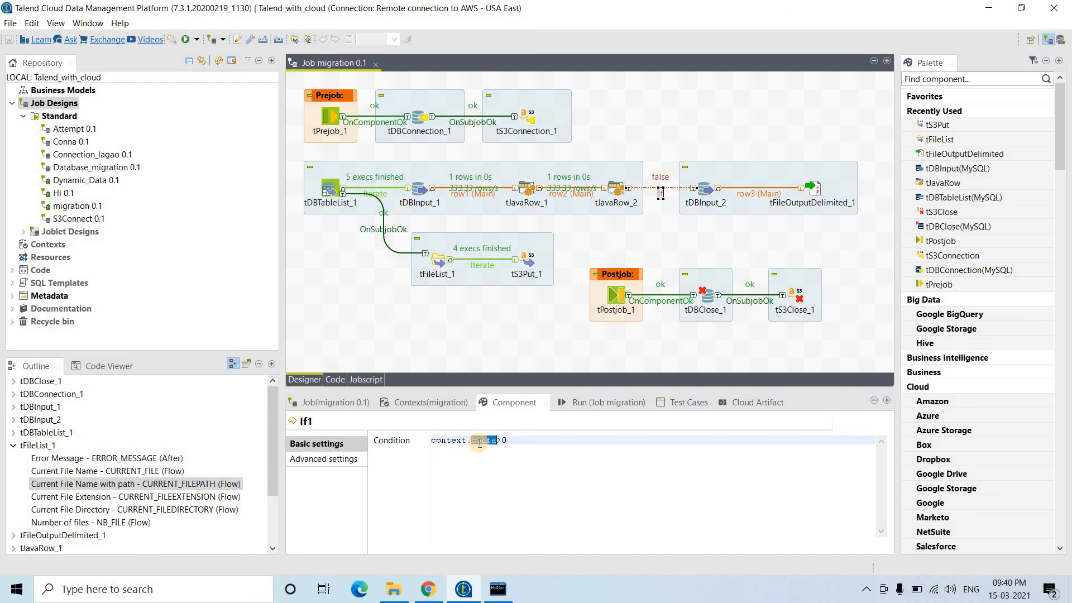
pyautogui.click(531, 439)
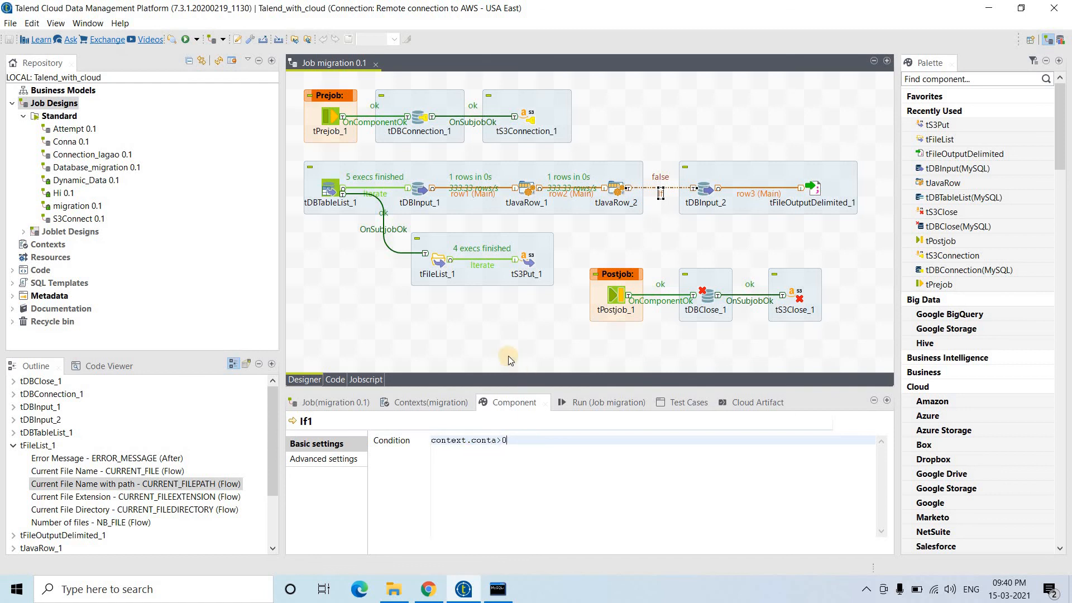
pyautogui.click(487, 333)
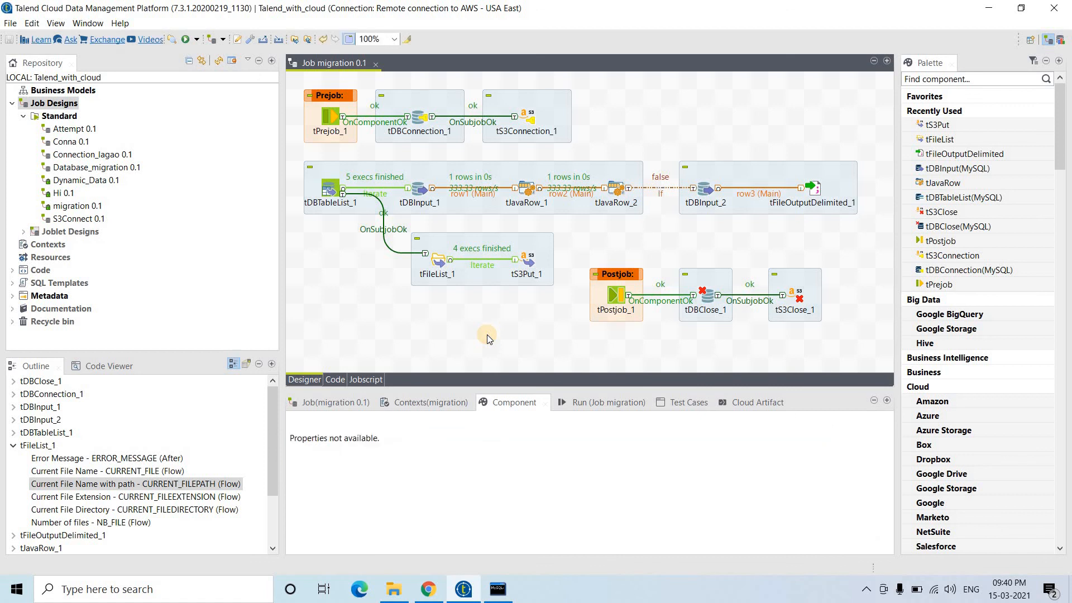